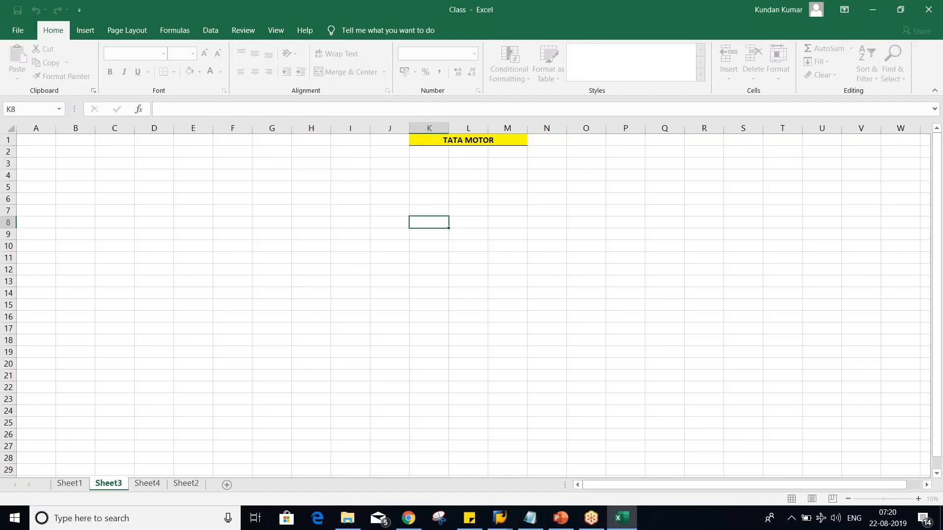
{"action": "left_click", "coordinate": [438, 210]}
{"action": "left_click", "coordinate": [430, 178]}
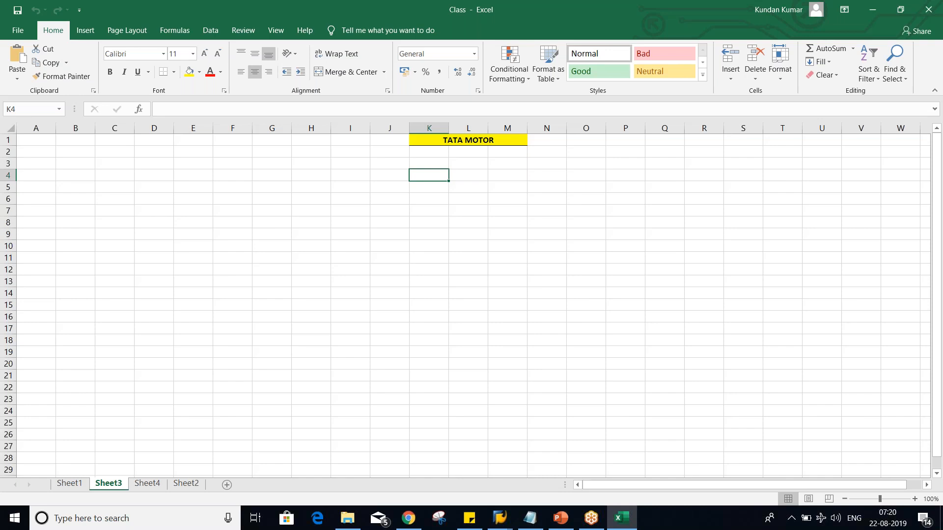
{"action": "left_click", "coordinate": [426, 197]}
{"action": "left_click", "coordinate": [428, 174]}
{"action": "left_click", "coordinate": [430, 196]}
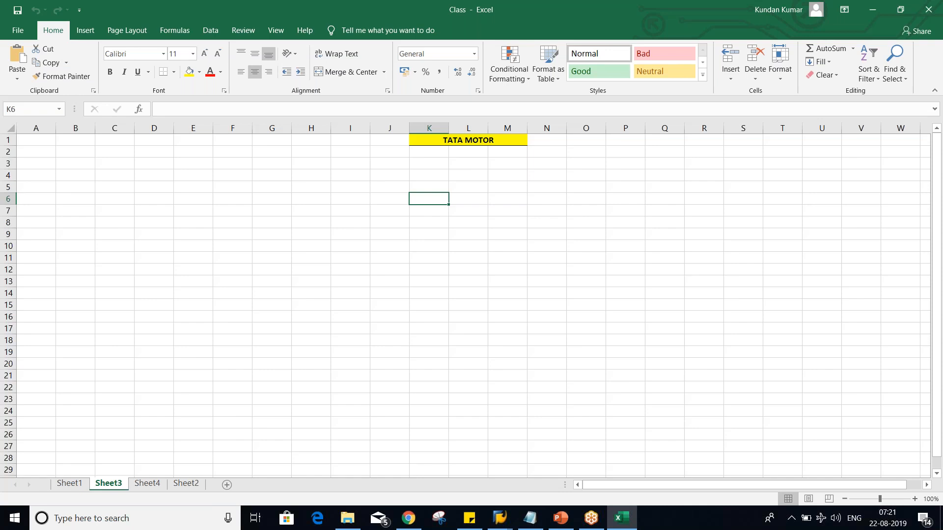
Step: Enter A, B and C in cells K4 to K6 and make them bold
{"action": "left_click", "coordinate": [425, 185]}
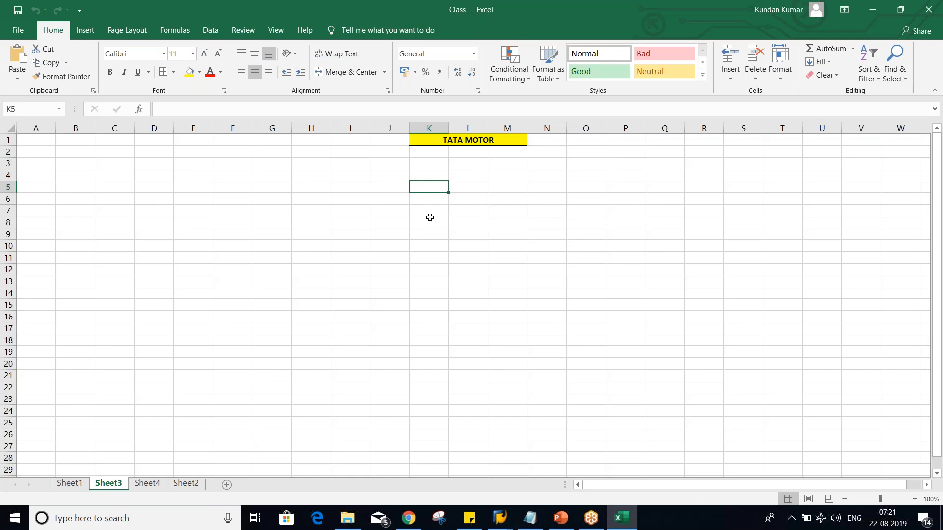
{"action": "key", "text": "Up"}
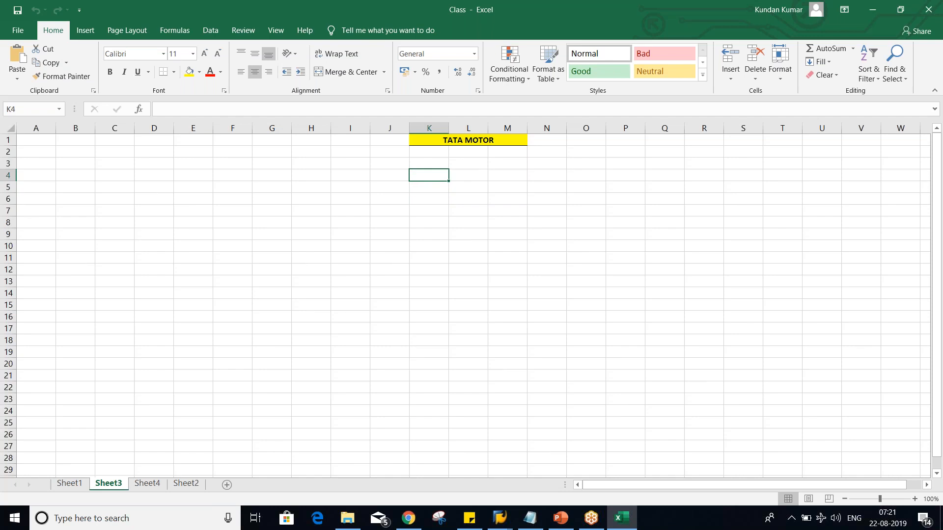
{"action": "type", "text": "A"}
{"action": "key", "text": "Return"}
{"action": "type", "text": "B"}
{"action": "key", "text": "Return"}
{"action": "type", "text": "C"}
{"action": "key", "text": "Return"}
{"action": "left_click_drag", "start_coordinate": [428, 176], "coordinate": [435, 195]}
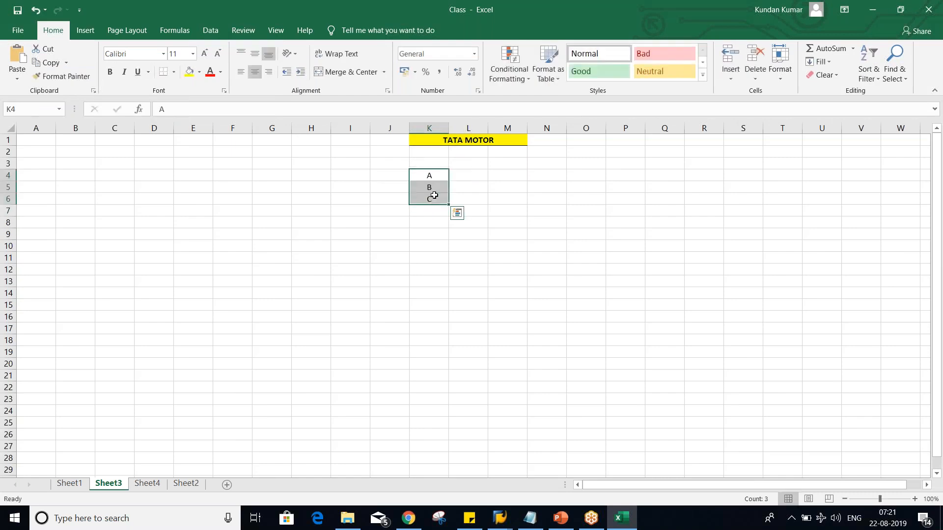
{"action": "key", "text": "ctrl+b"}
Step: Enter the heading AP in cell K3 above the letters and make it bold
{"action": "left_click", "coordinate": [428, 163]}
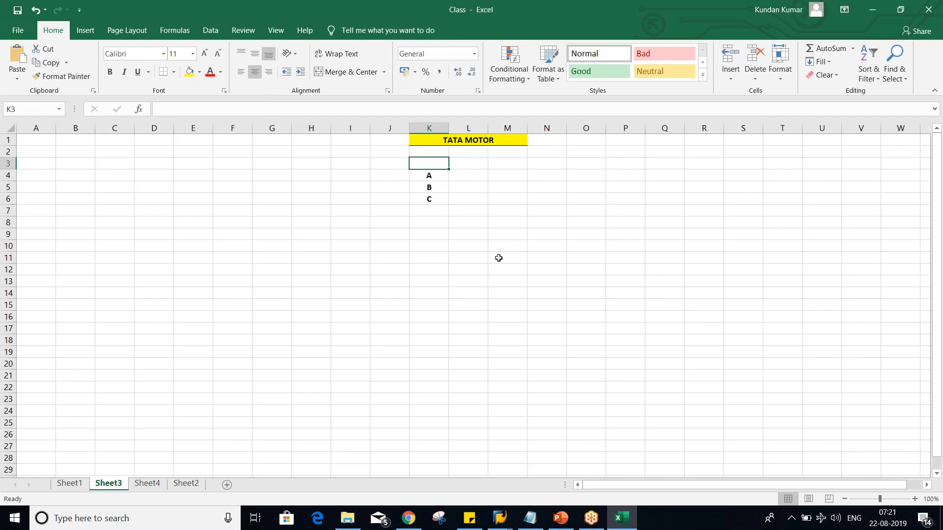
{"action": "type", "text": "AP"}
{"action": "key", "text": "Return"}
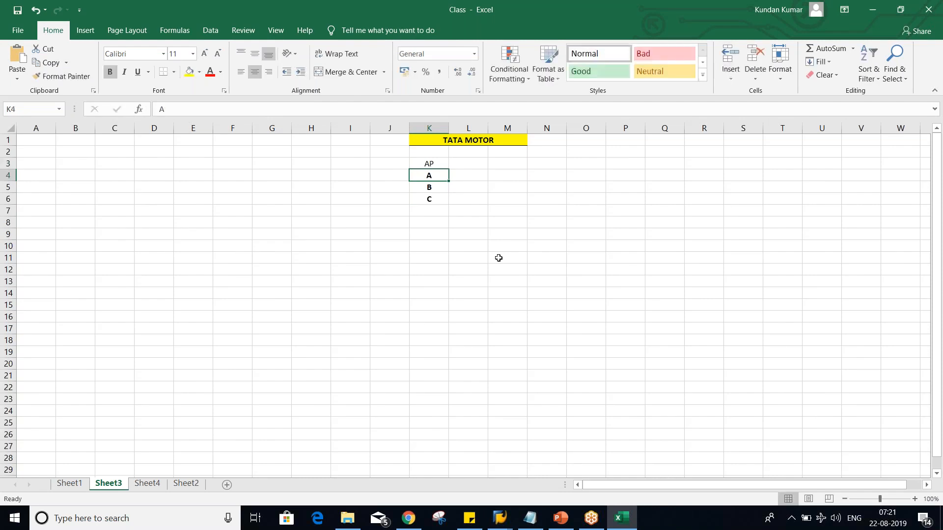
{"action": "left_click", "coordinate": [437, 163]}
{"action": "key", "text": "ctrl+b"}
Step: Give the AP heading in K3 a bottom border and a yellow fill
{"action": "left_click", "coordinate": [166, 74]}
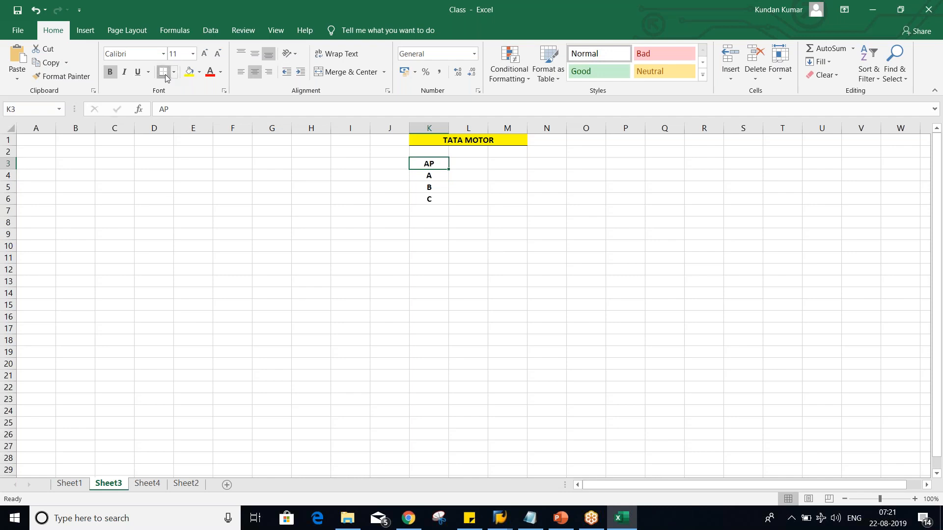
{"action": "left_click", "coordinate": [422, 236]}
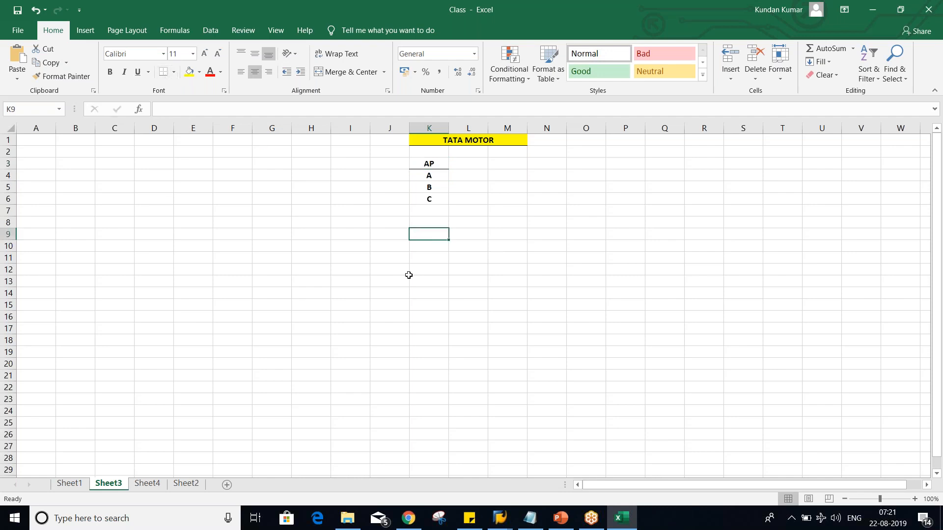
{"action": "left_click", "coordinate": [421, 167]}
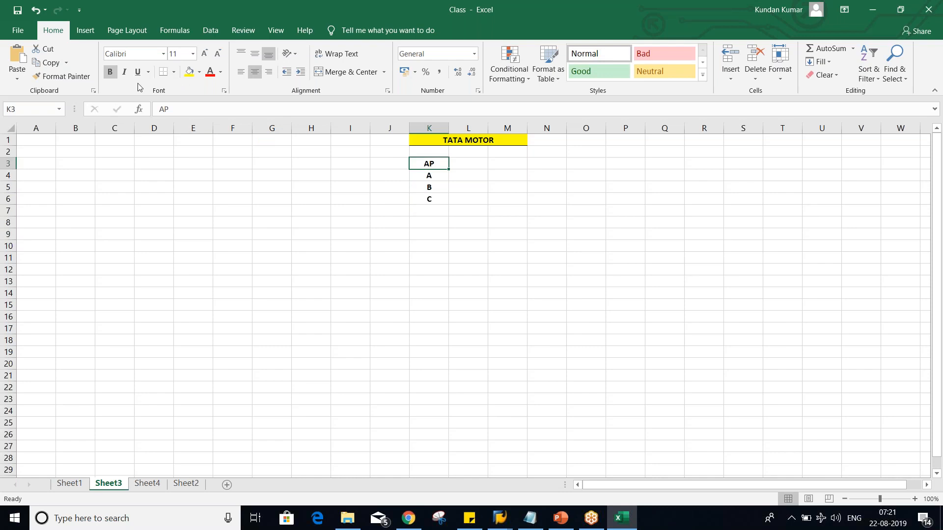
{"action": "left_click", "coordinate": [189, 74]}
{"action": "left_click", "coordinate": [303, 274]}
{"action": "left_click", "coordinate": [425, 175]}
{"action": "left_click", "coordinate": [431, 188]}
{"action": "left_click", "coordinate": [433, 198]}
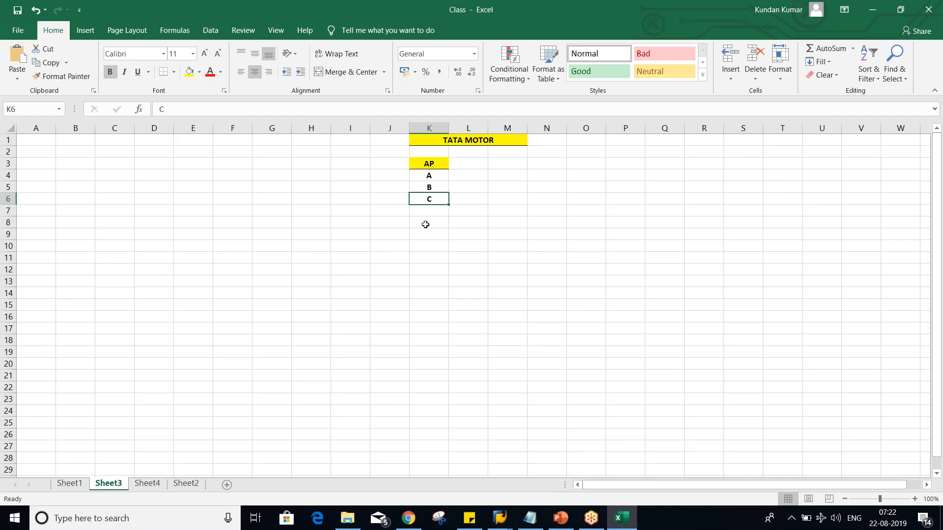
Step: Enter VEND. MN. in cell L4 next to A and autofit the width of column L
{"action": "left_click", "coordinate": [469, 178]}
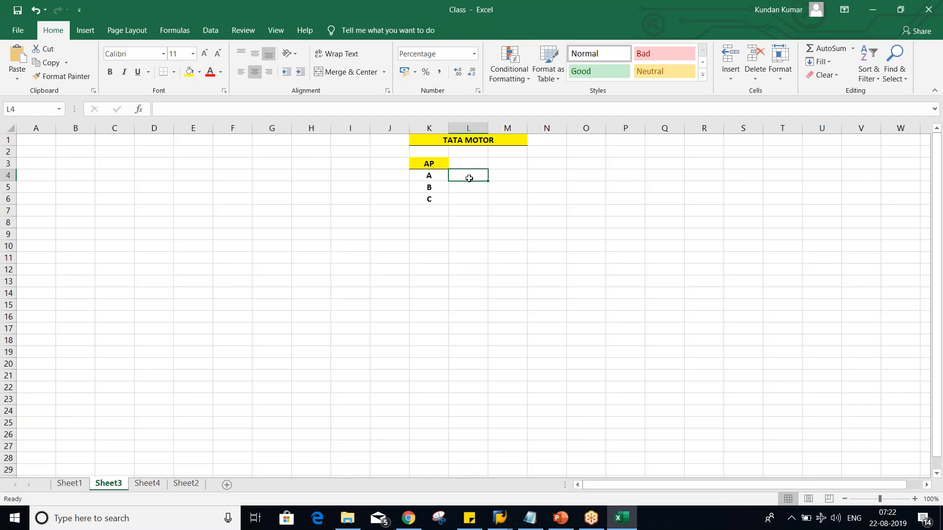
{"action": "type", "text": "VEND. MN."}
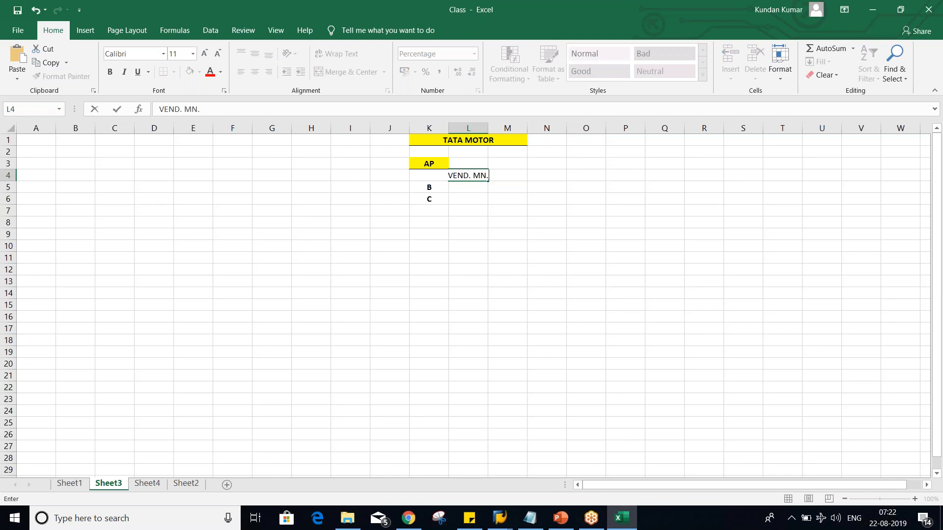
{"action": "key", "text": "Return"}
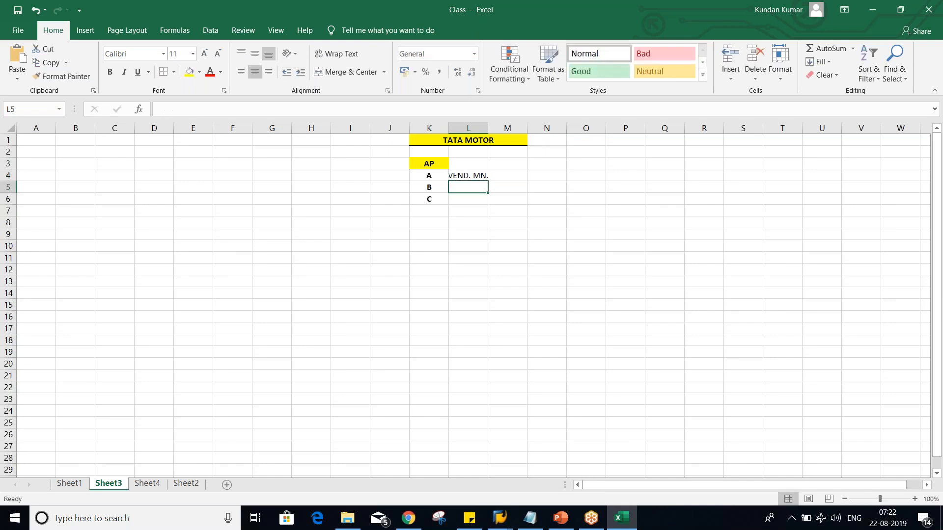
{"action": "double_click", "coordinate": [487, 128]}
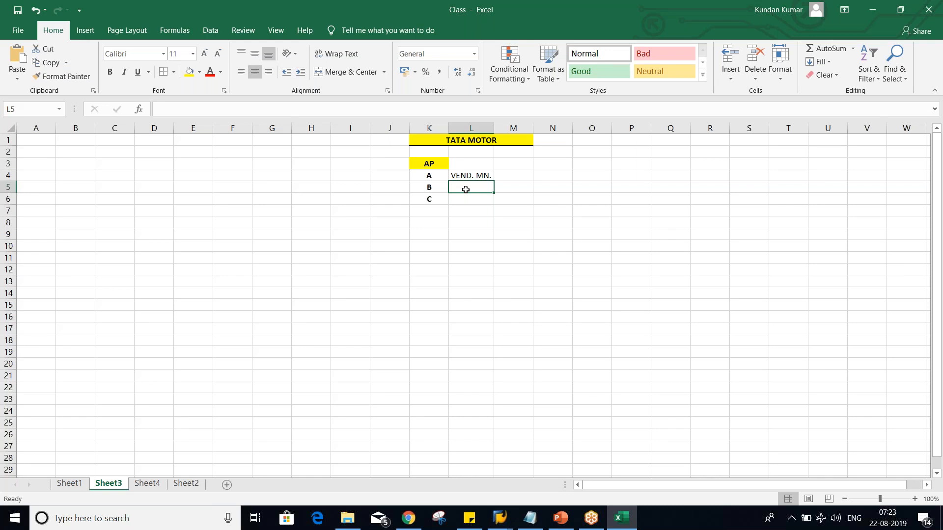
{"action": "left_click", "coordinate": [431, 177]}
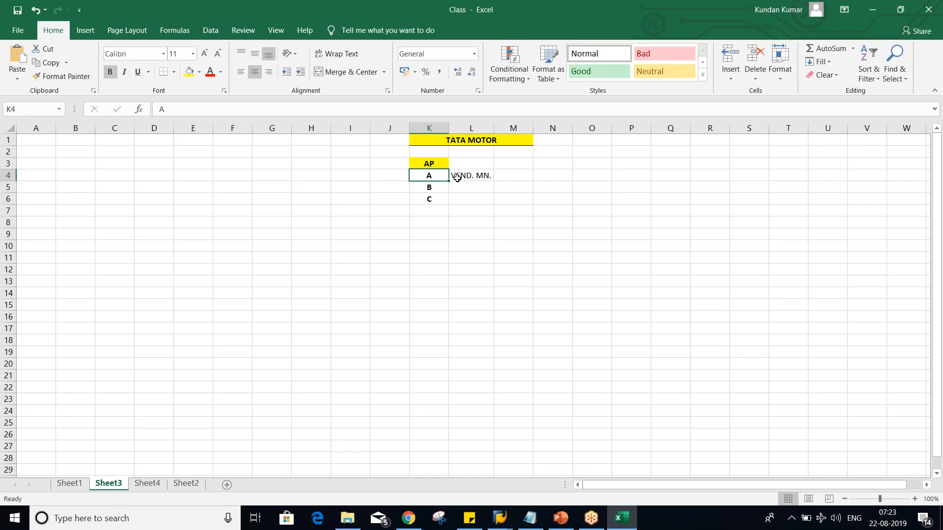
{"action": "left_click", "coordinate": [464, 183]}
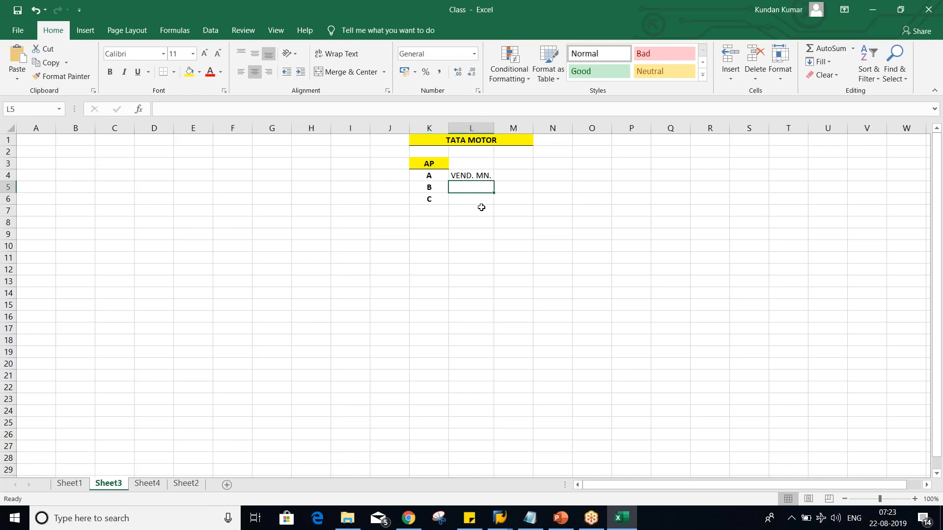
{"action": "left_click", "coordinate": [466, 178]}
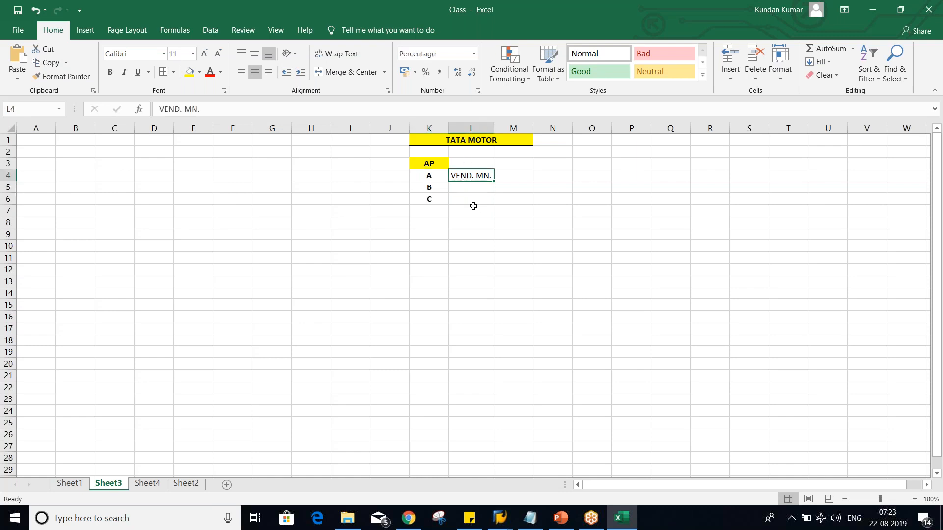
{"action": "left_click", "coordinate": [427, 188]}
{"action": "left_click", "coordinate": [475, 186]}
{"action": "left_click", "coordinate": [463, 172]}
Step: Enter INV. POST. in cell L5 next to B
{"action": "left_click", "coordinate": [463, 188]}
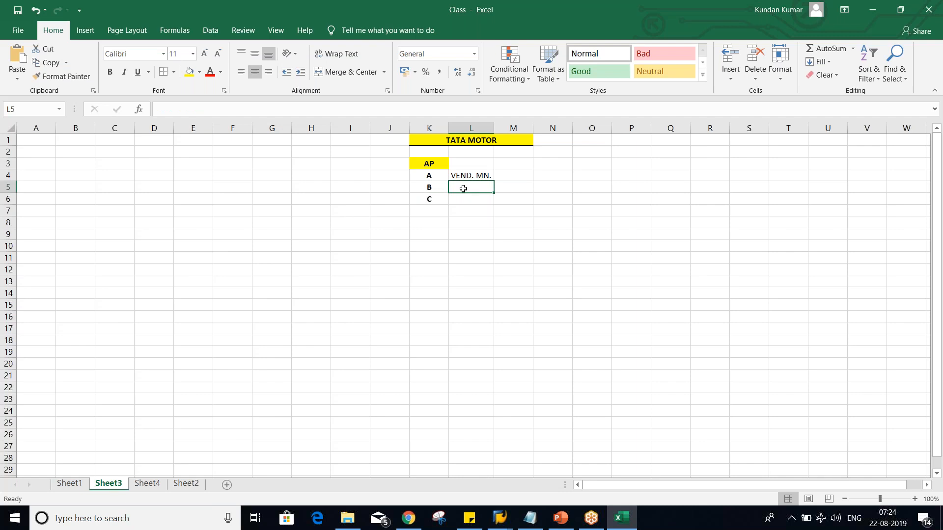
{"action": "type", "text": "INV"}
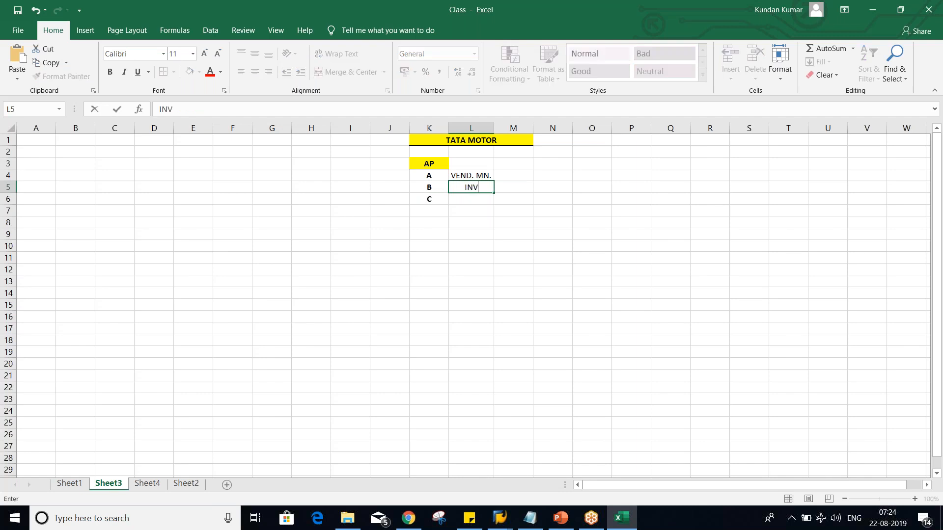
{"action": "type", "text": ". POST."}
{"action": "key", "text": "Return"}
{"action": "key", "text": "Up"}
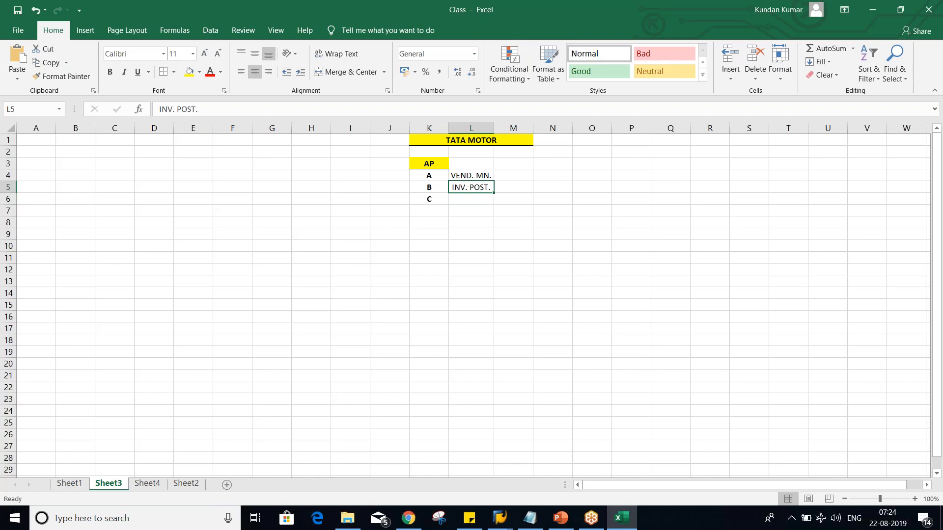
Step: Enter PYT. POST. in cell L6 next to C
{"action": "left_click", "coordinate": [434, 185]}
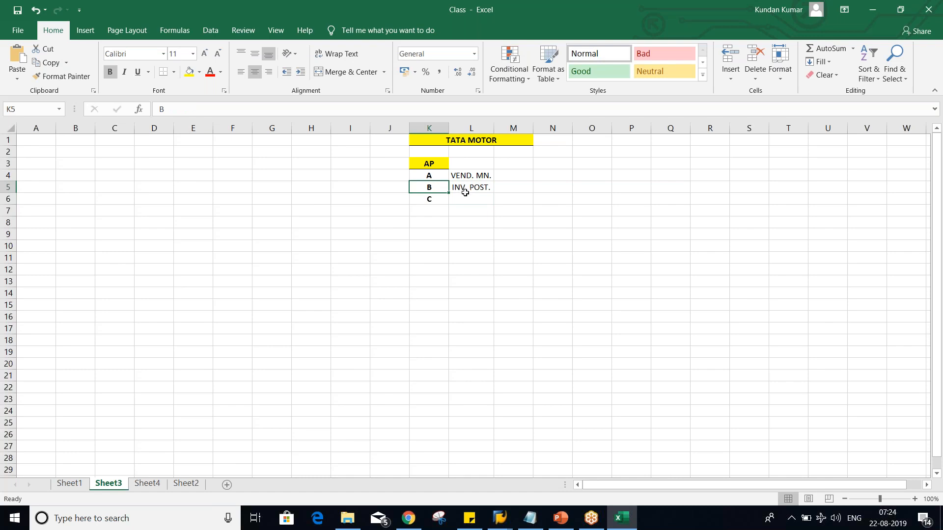
{"action": "left_click", "coordinate": [465, 199]}
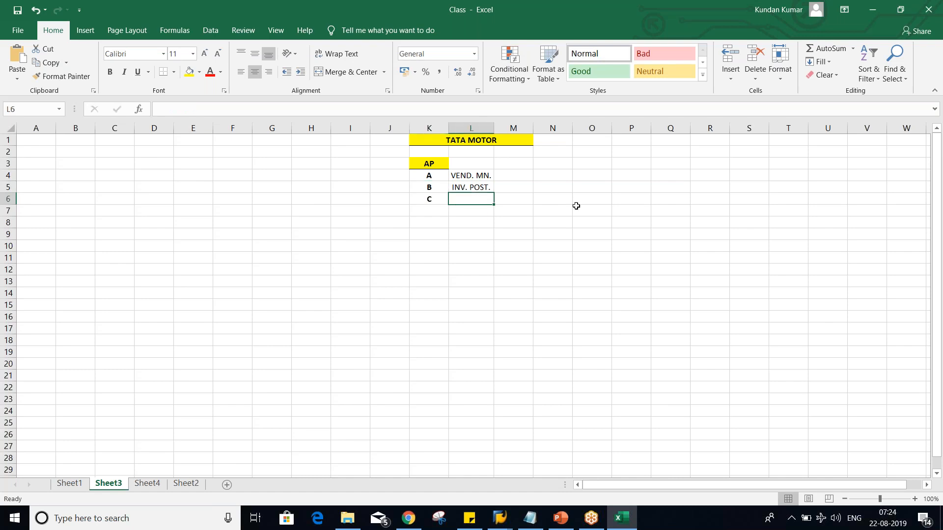
{"action": "type", "text": "PYT"}
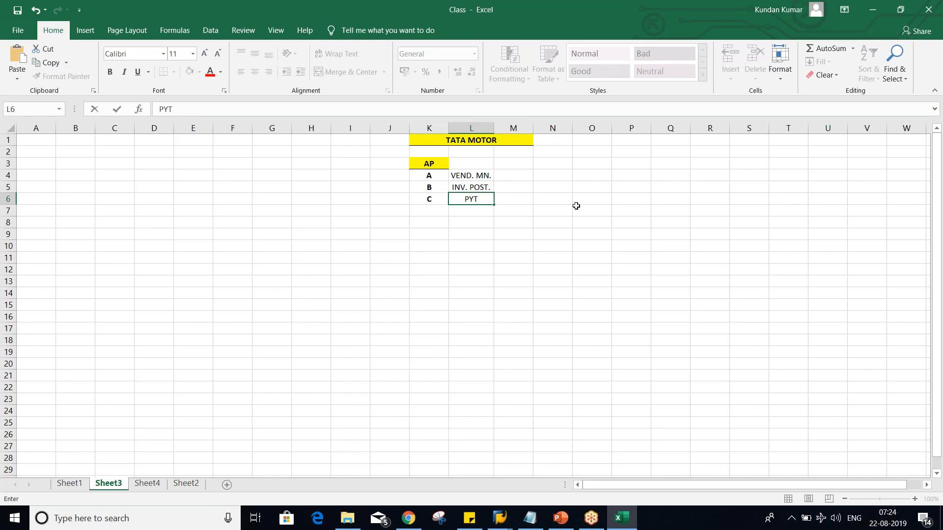
{"action": "type", "text": ". POST."}
{"action": "key", "text": "Return"}
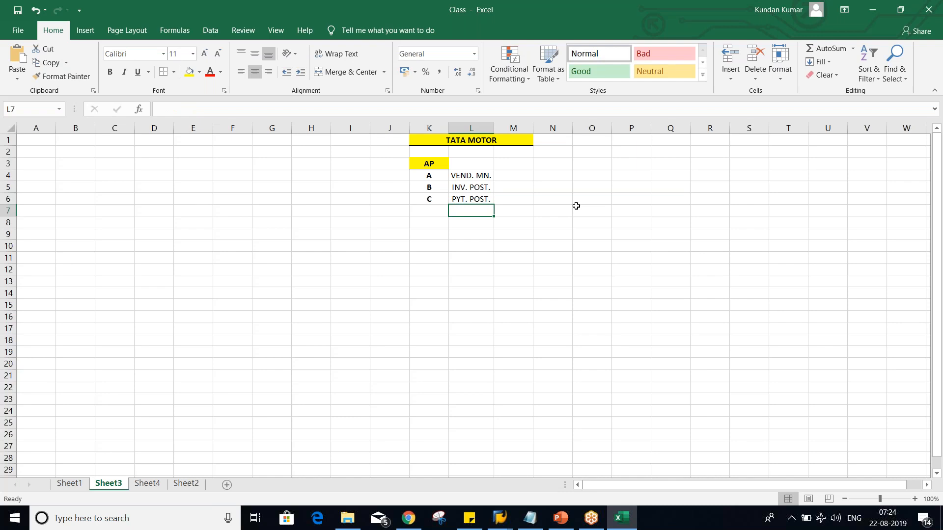
{"action": "key", "text": "Up"}
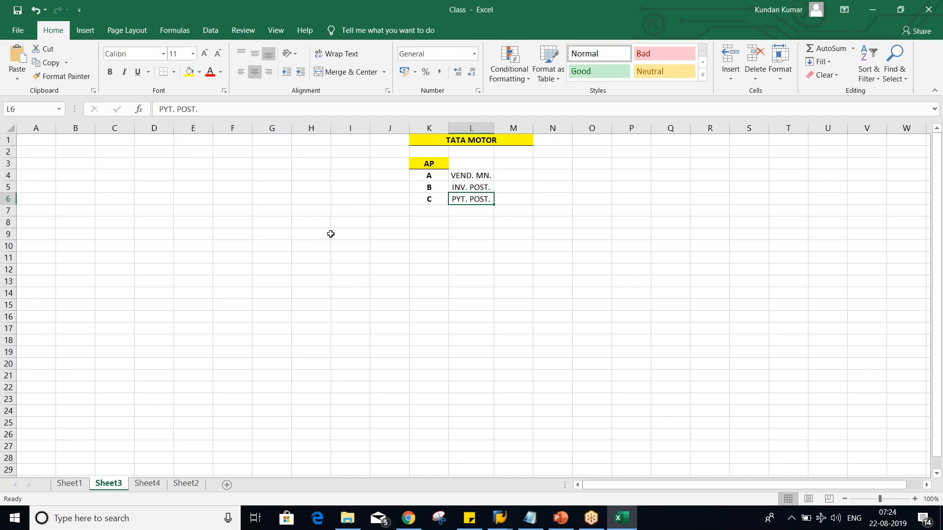
{"action": "left_click_drag", "start_coordinate": [425, 175], "coordinate": [424, 197]}
{"action": "left_click", "coordinate": [425, 247]}
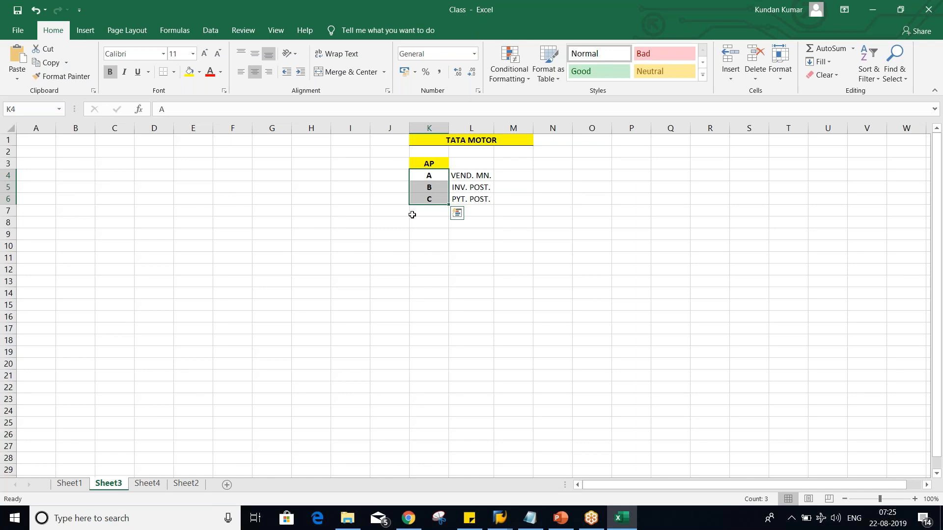
{"action": "left_click", "coordinate": [516, 174]}
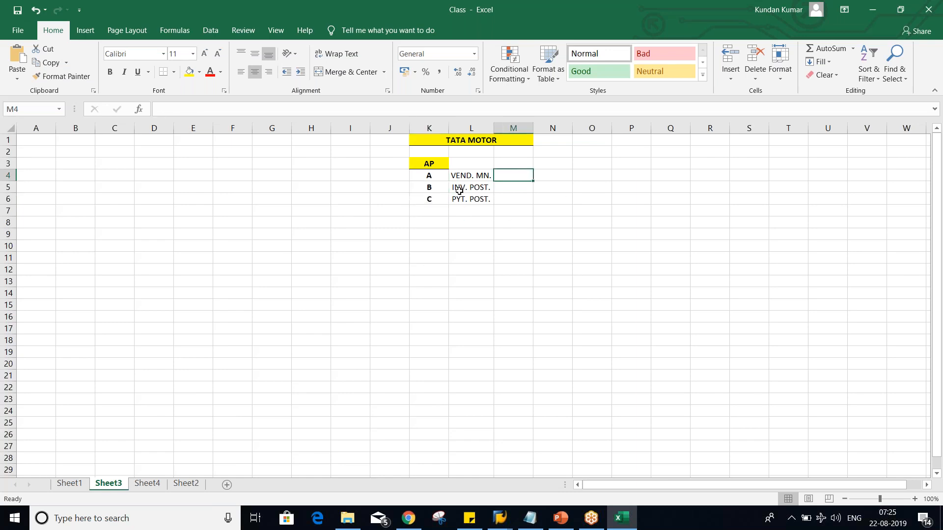
{"action": "left_click_drag", "start_coordinate": [437, 177], "coordinate": [437, 202]}
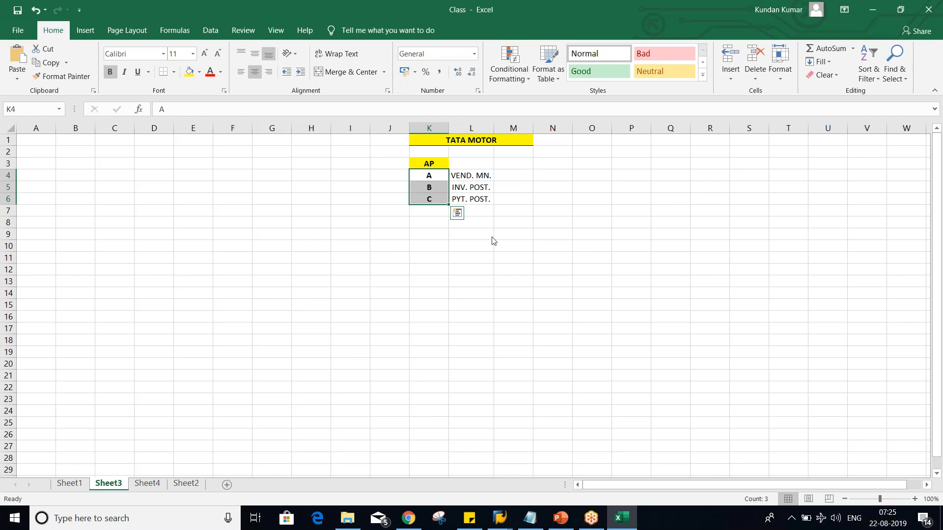
Step: Enter DUMMY. V in cell M4 beside VEND. MN. and autofit the width of column M
{"action": "left_click", "coordinate": [515, 177]}
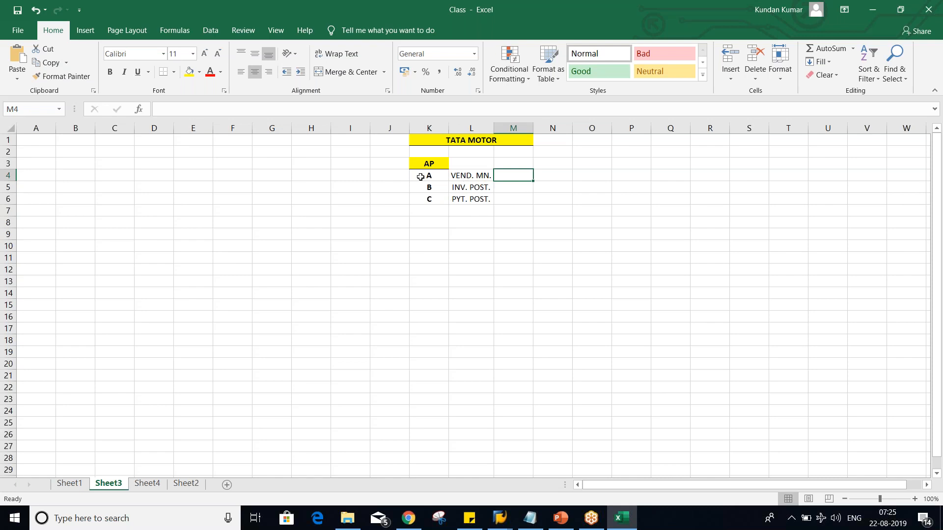
{"action": "type", "text": "DUM"}
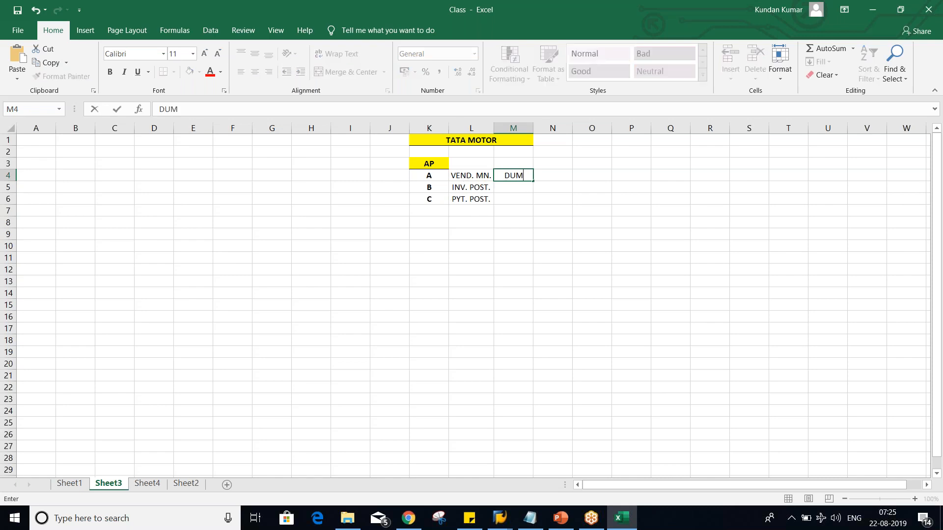
{"action": "type", "text": "MY. V"}
{"action": "key", "text": "Return"}
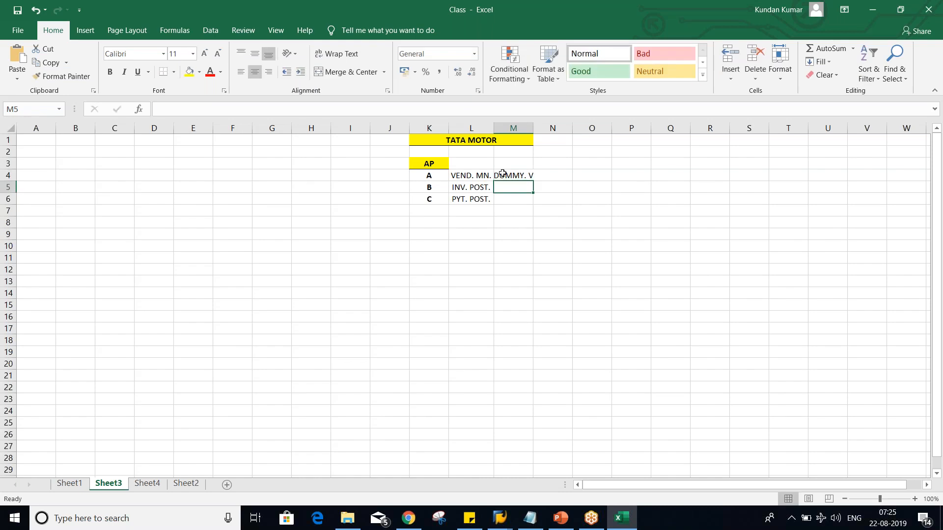
{"action": "double_click", "coordinate": [533, 129]}
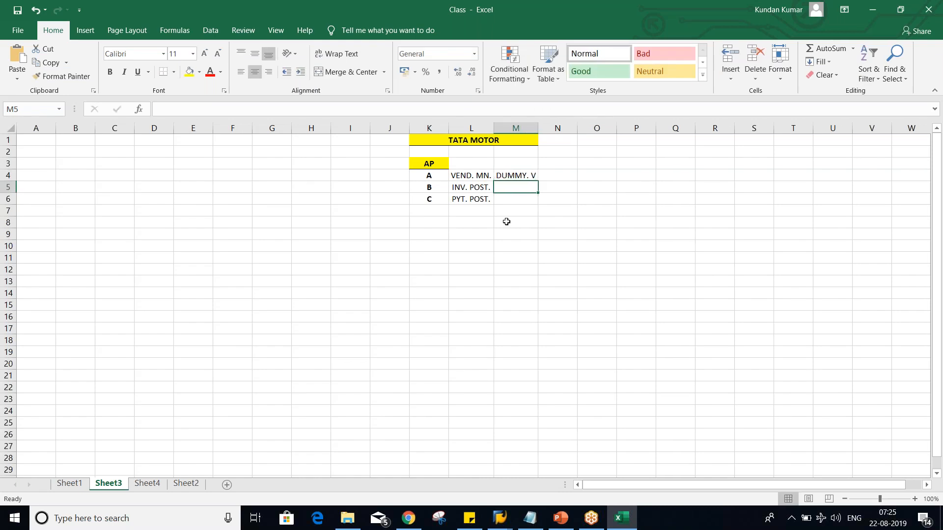
{"action": "left_click", "coordinate": [512, 177]}
{"action": "left_click", "coordinate": [439, 177]}
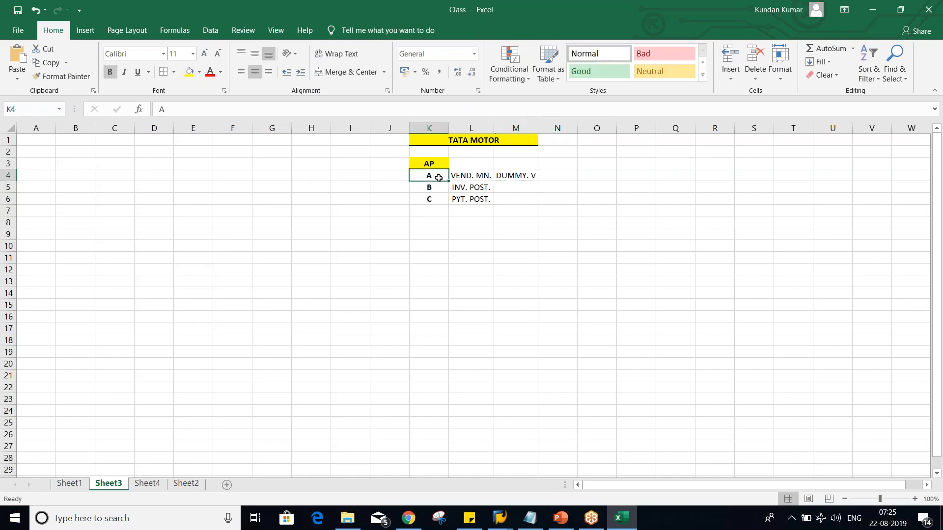
{"action": "left_click", "coordinate": [513, 178]}
Step: Enter BNK ACT in cell N4 beside the dummy vendor entry
{"action": "left_click", "coordinate": [552, 176]}
{"action": "type", "text": "N"}
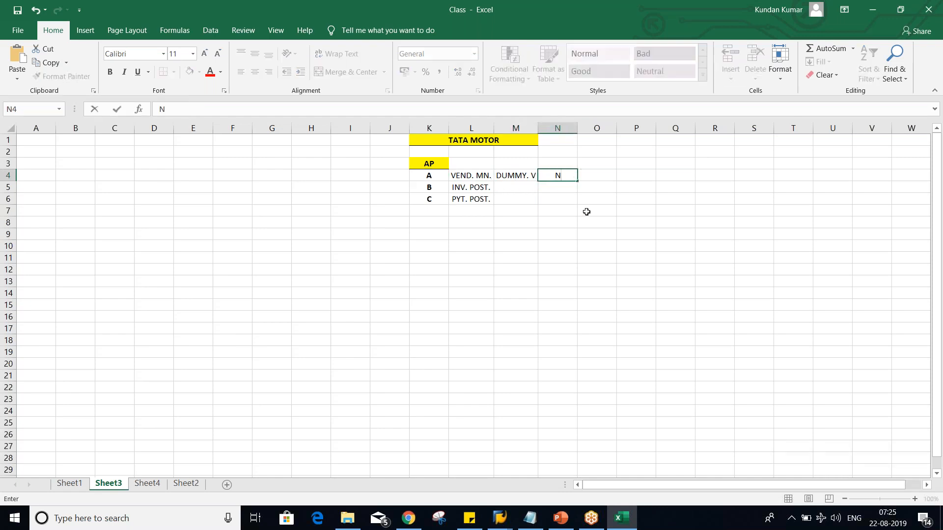
{"action": "key", "text": "BackSpace"}
{"action": "type", "text": "BNK ACT"}
{"action": "key", "text": "Return"}
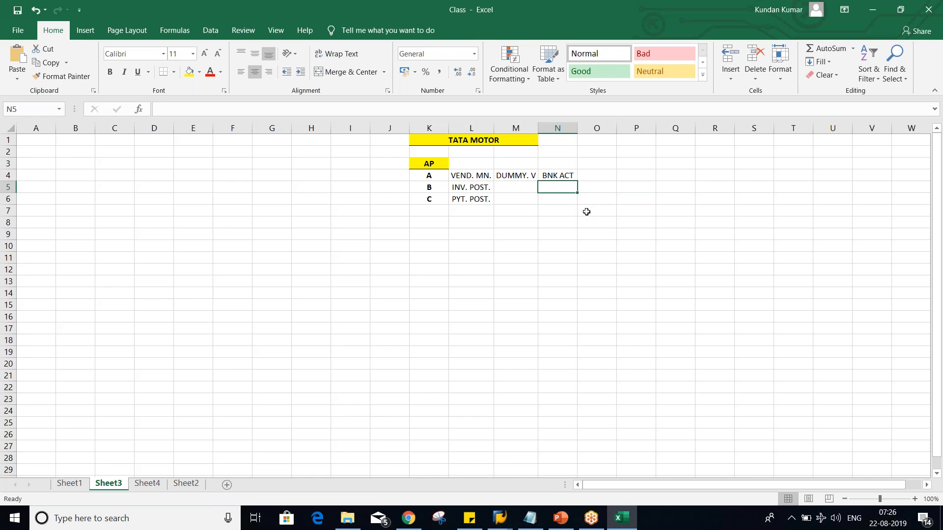
{"action": "left_click", "coordinate": [548, 176]}
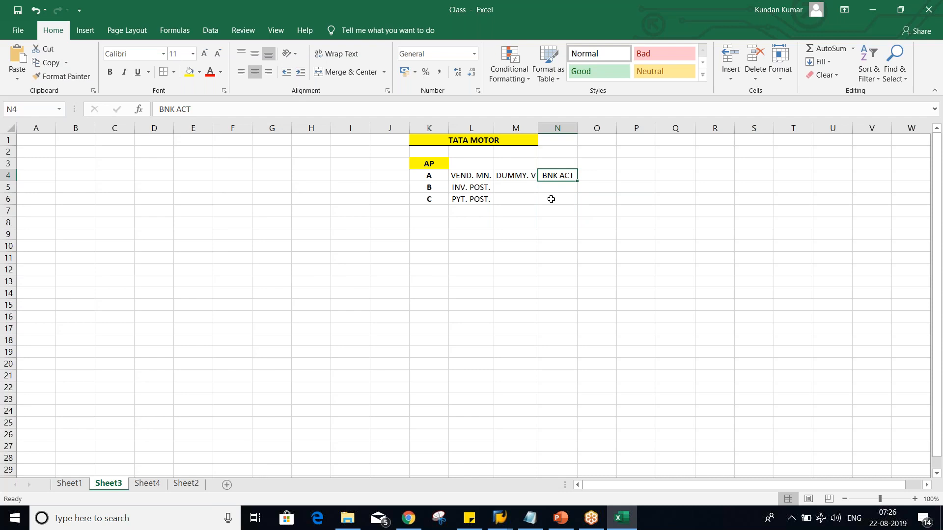
{"action": "left_click", "coordinate": [515, 175]}
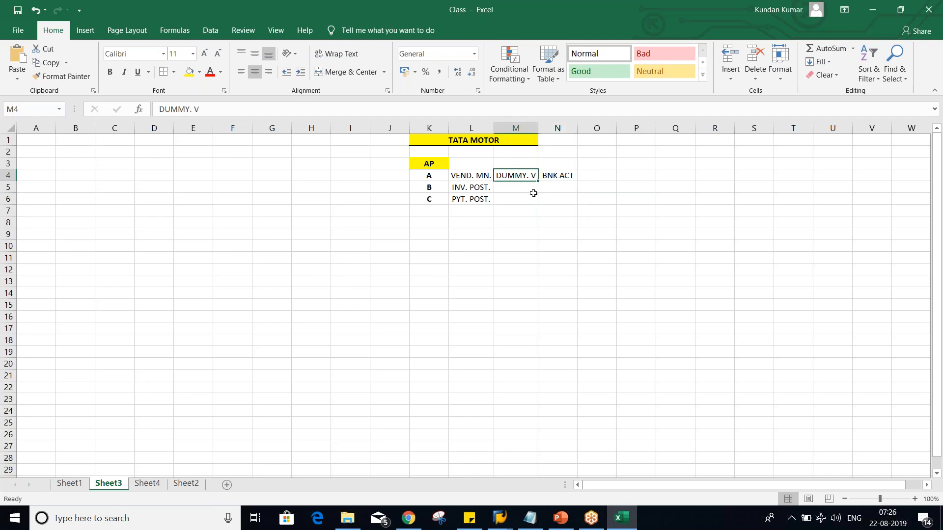
{"action": "left_click", "coordinate": [552, 177]}
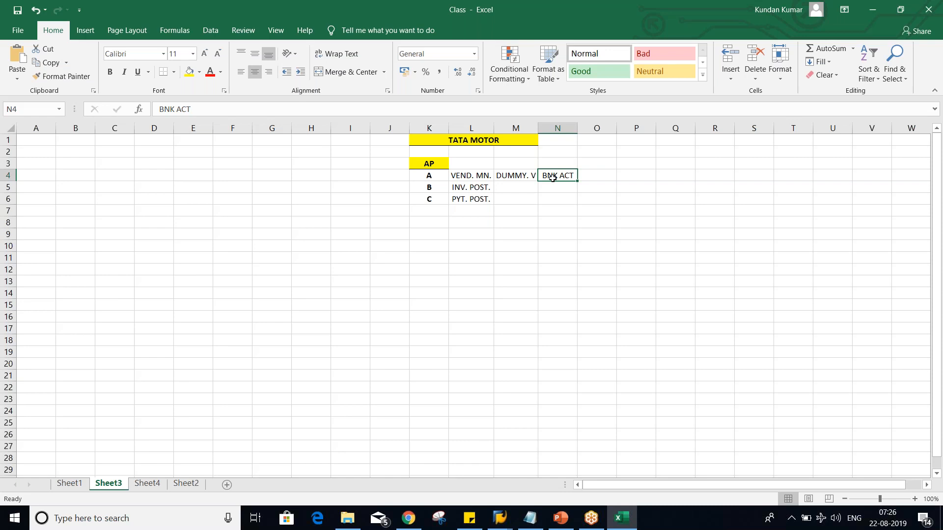
Step: Enter DUMMY. INV in cell M5 beside INV. POST. and autofit the width of column M
{"action": "left_click", "coordinate": [512, 189]}
{"action": "type", "text": "D"}
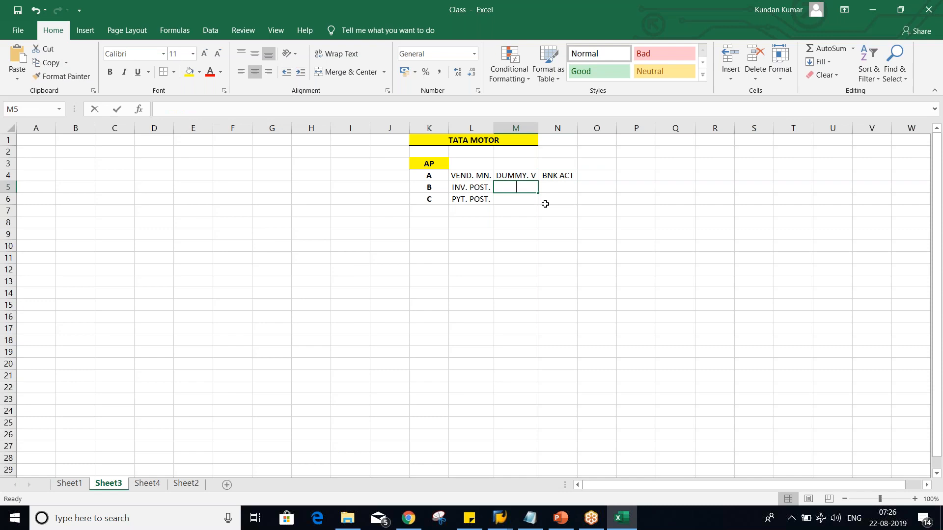
{"action": "key", "text": "Tab"}
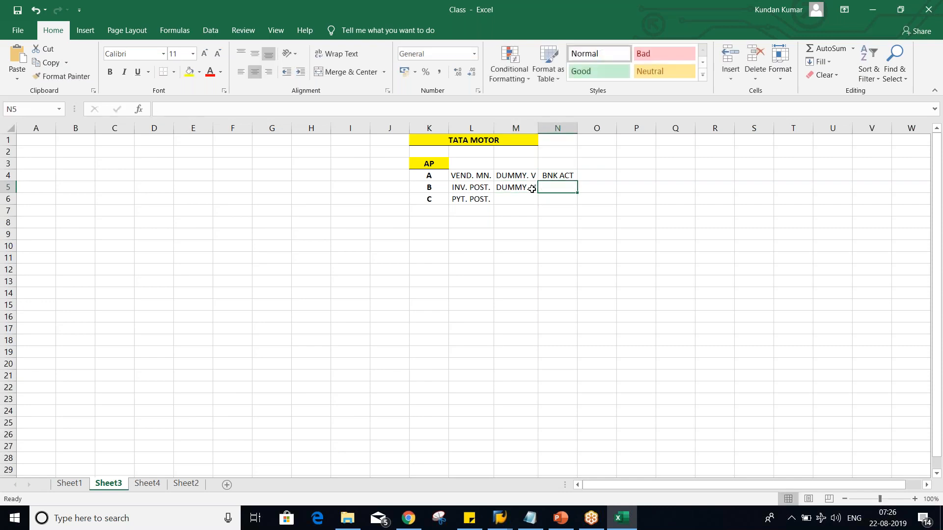
{"action": "left_click", "coordinate": [531, 189]}
{"action": "left_click", "coordinate": [258, 109]}
{"action": "key", "text": "BackSpace"}
{"action": "type", "text": "INV"}
{"action": "key", "text": "Return"}
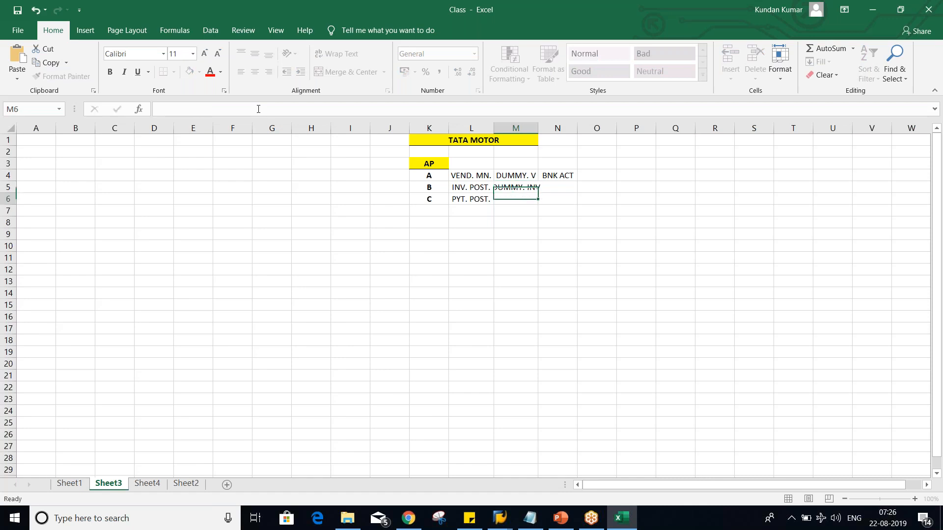
{"action": "double_click", "coordinate": [538, 134]}
Step: Change the entry in cell M4 to DUMMY. VNDR. and autofit column M to it
{"action": "left_click", "coordinate": [526, 175]}
{"action": "left_click", "coordinate": [207, 115]}
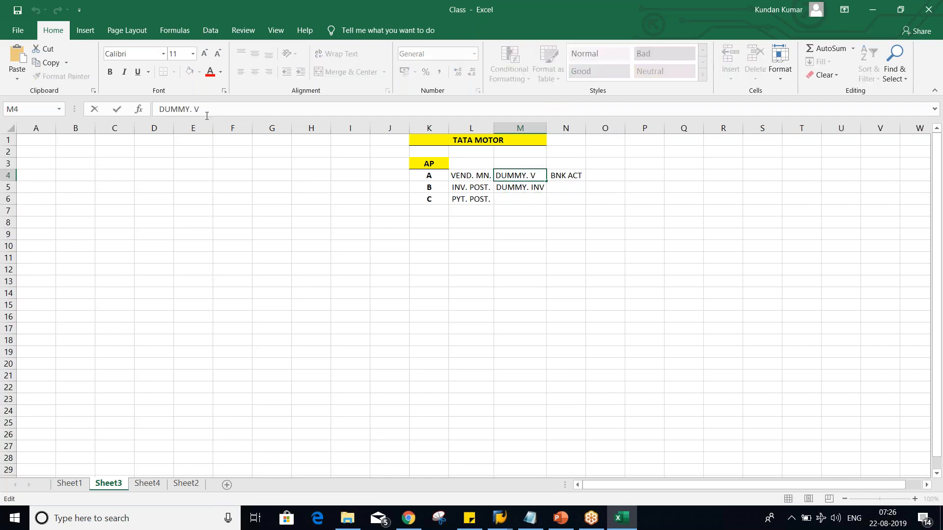
{"action": "type", "text": "NDR."}
{"action": "key", "text": "Return"}
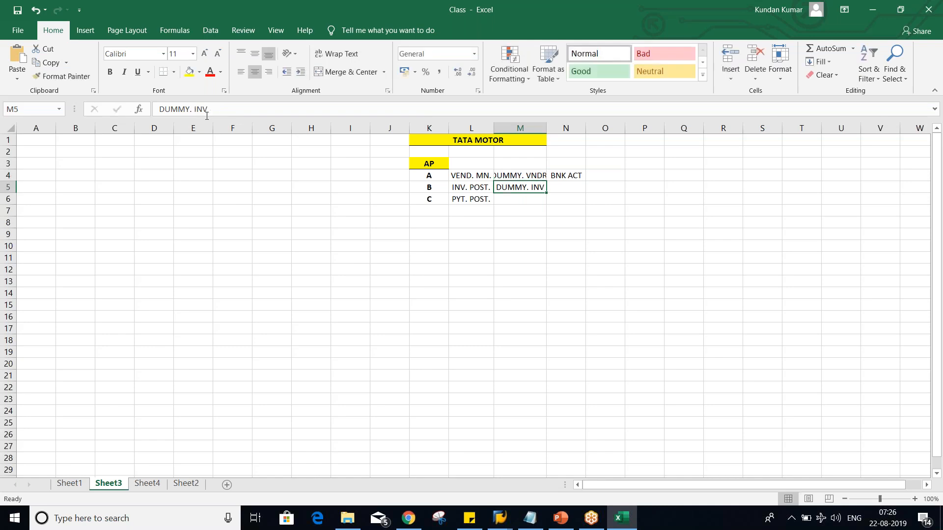
{"action": "double_click", "coordinate": [546, 127]}
{"action": "left_click", "coordinate": [522, 238]}
{"action": "left_click", "coordinate": [522, 177]}
{"action": "left_click", "coordinate": [521, 186]}
{"action": "left_click", "coordinate": [519, 175]}
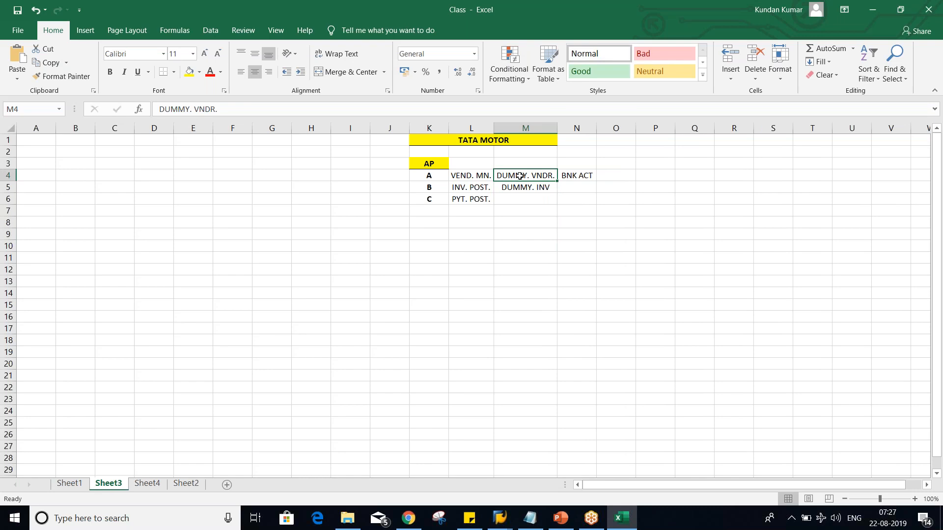
{"action": "left_click", "coordinate": [574, 172]}
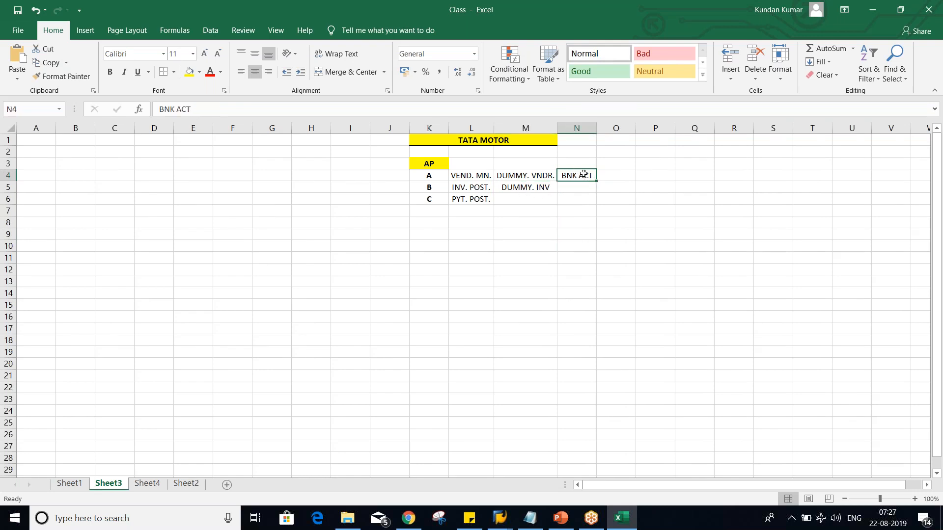
Step: Enter 1 CR. in cell N5 beside DUMMY. INV
{"action": "left_click", "coordinate": [536, 188]}
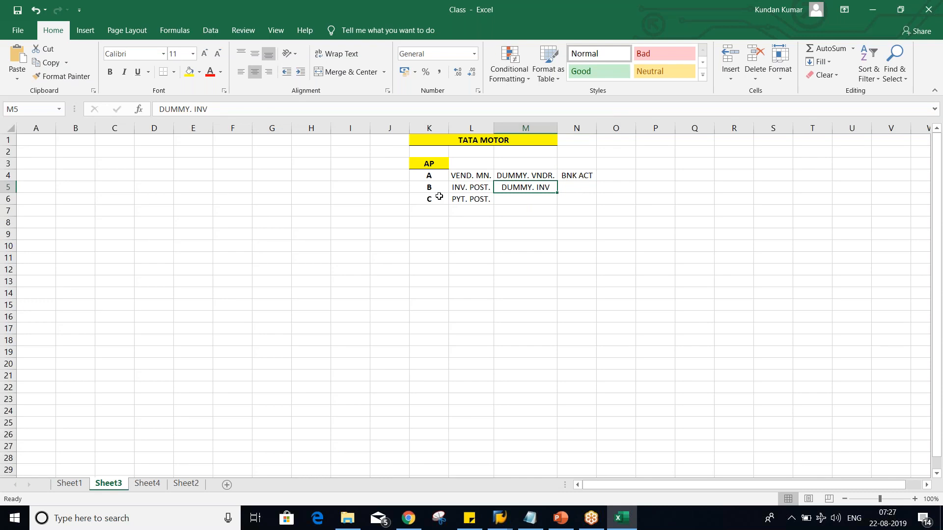
{"action": "key", "text": "Right"}
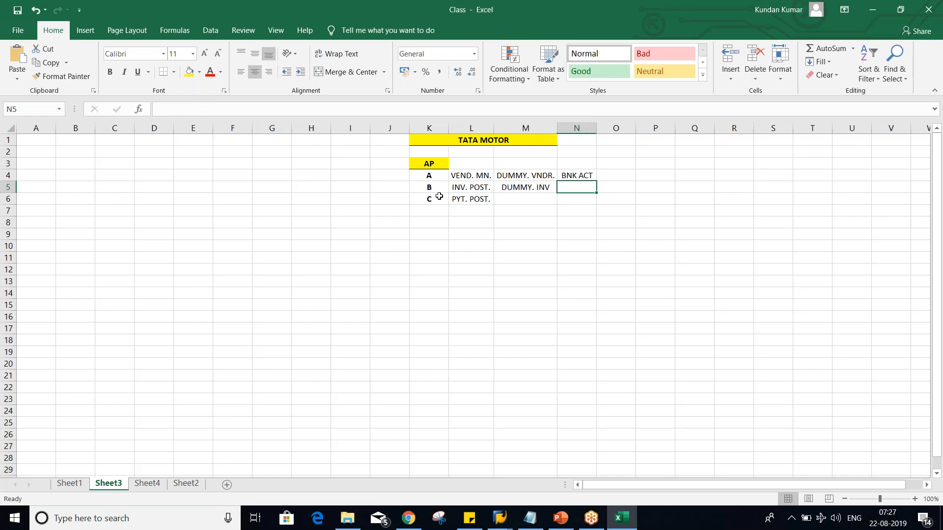
{"action": "type", "text": "1 CR."}
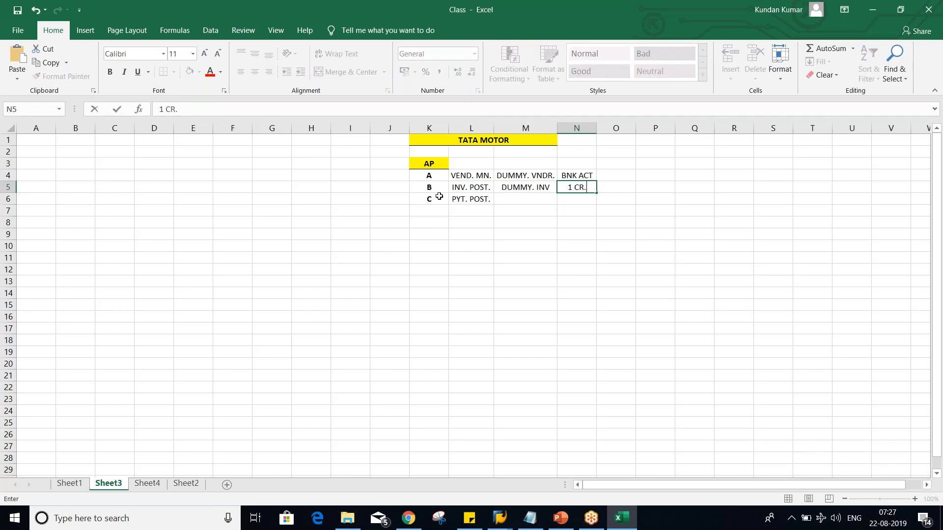
{"action": "key", "text": "Return"}
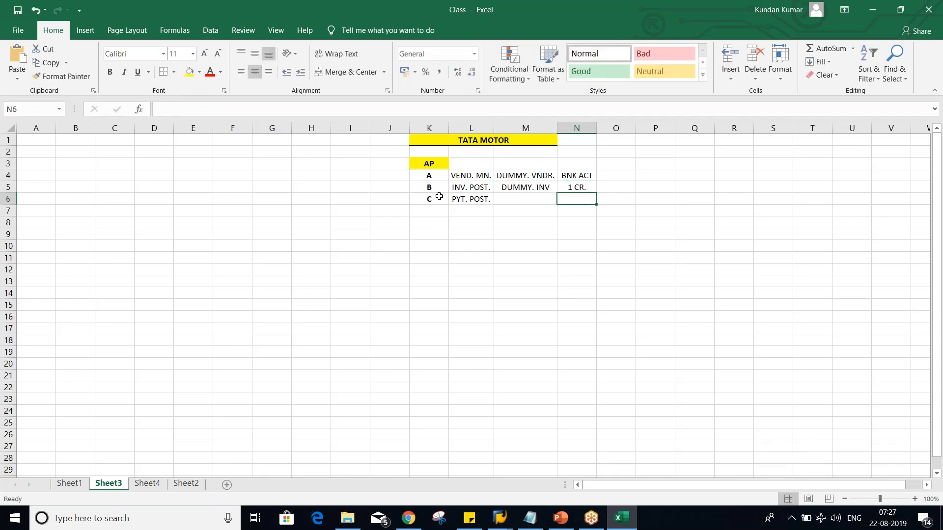
Step: Enter RELS. PYT. in cell M6 beside PYT. POST. and copy 1 CR. from the cell above into N6
{"action": "left_click", "coordinate": [526, 200]}
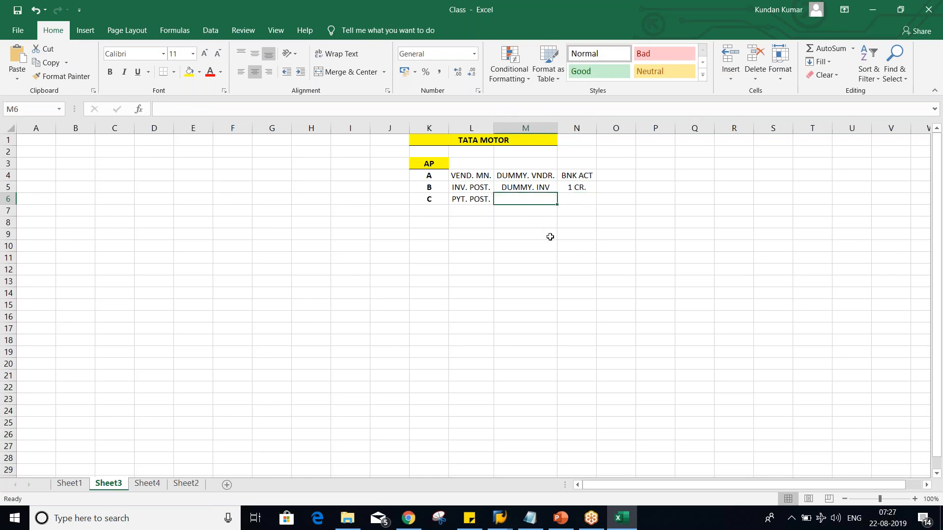
{"action": "type", "text": "RE"}
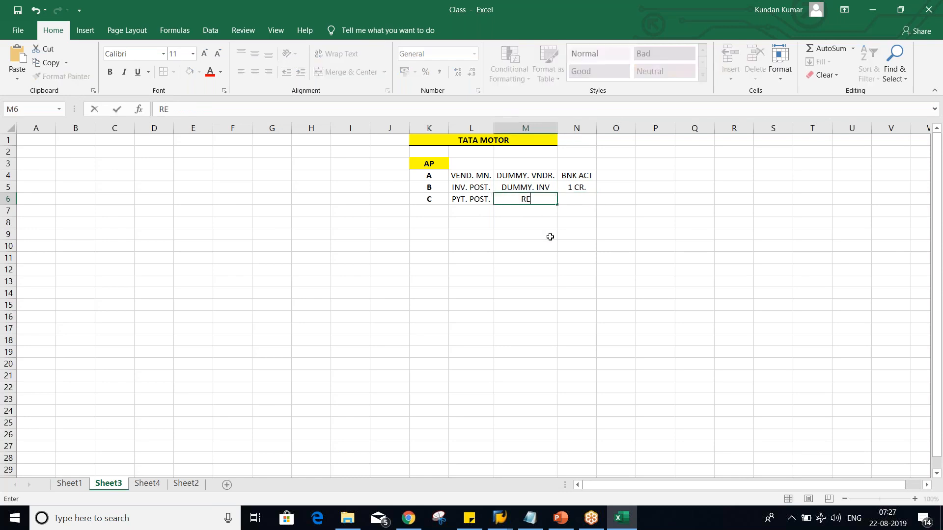
{"action": "type", "text": "LS. PYT."}
{"action": "key", "text": "Tab"}
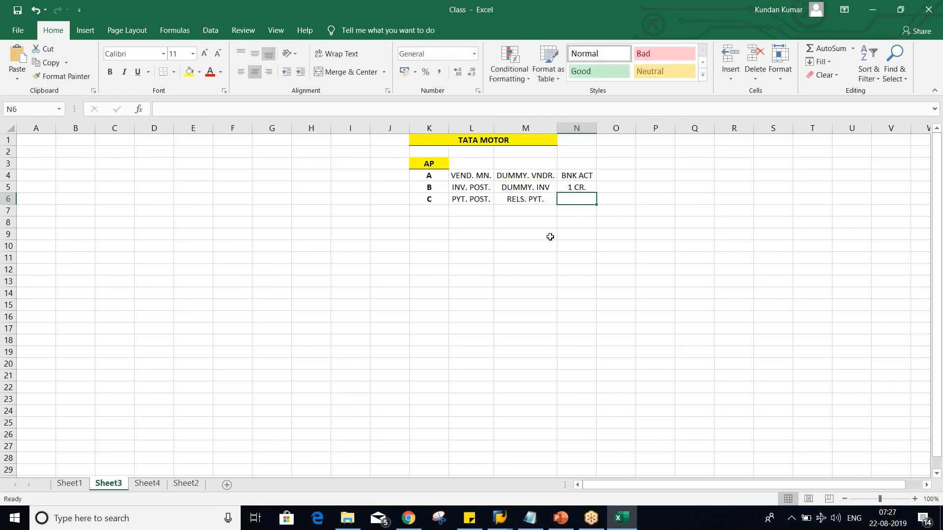
{"action": "key", "text": "ctrl+d"}
{"action": "key", "text": "Return"}
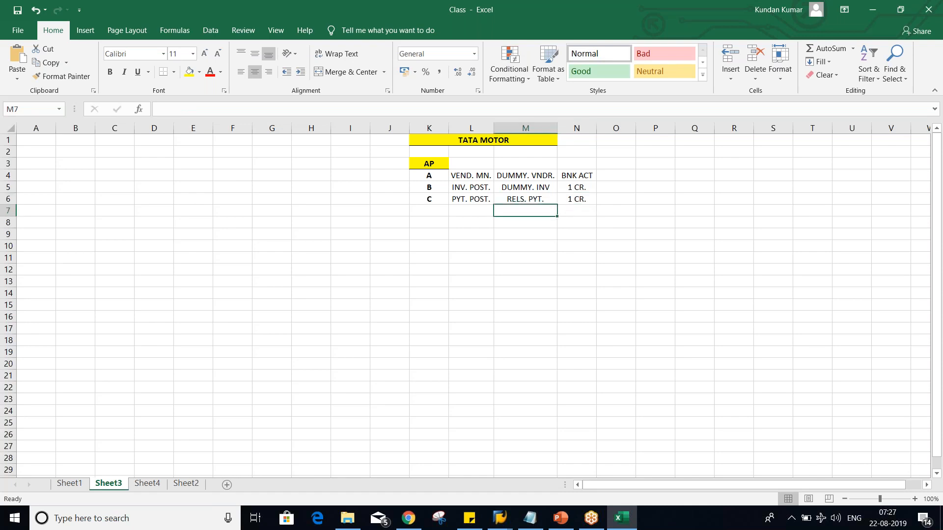
{"action": "left_click", "coordinate": [573, 187]}
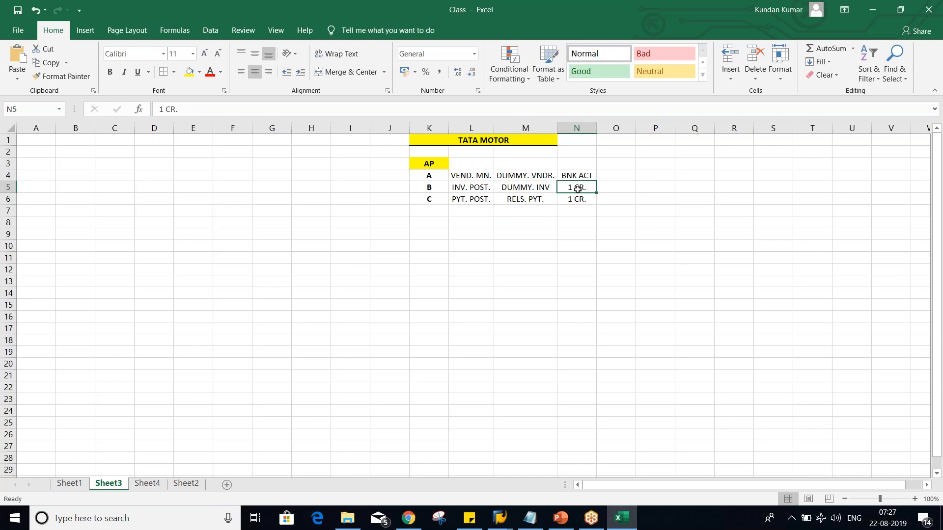
{"action": "left_click", "coordinate": [580, 197]}
{"action": "left_click", "coordinate": [568, 185]}
Step: Enter the heading FRAUD in cell N3 above BNK ACT and format it bold with a bottom border
{"action": "left_click", "coordinate": [578, 201]}
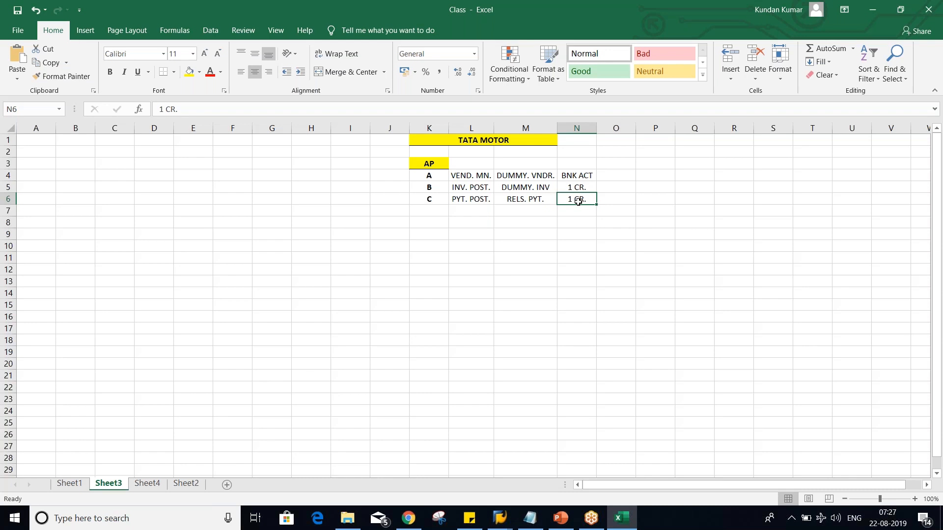
{"action": "key", "text": "Up"}
{"action": "key", "text": "Up"}
{"action": "key", "text": "Up"}
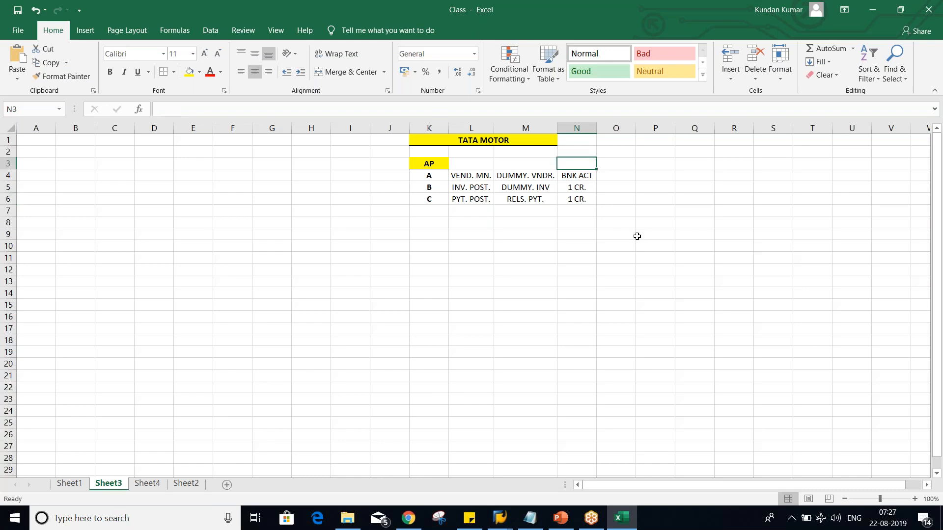
{"action": "type", "text": "FRAUD"}
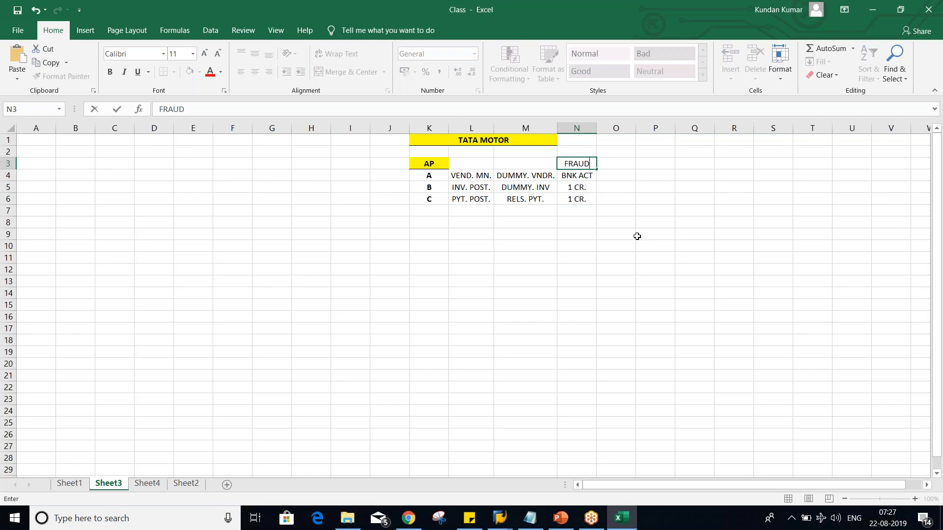
{"action": "key", "text": "Return"}
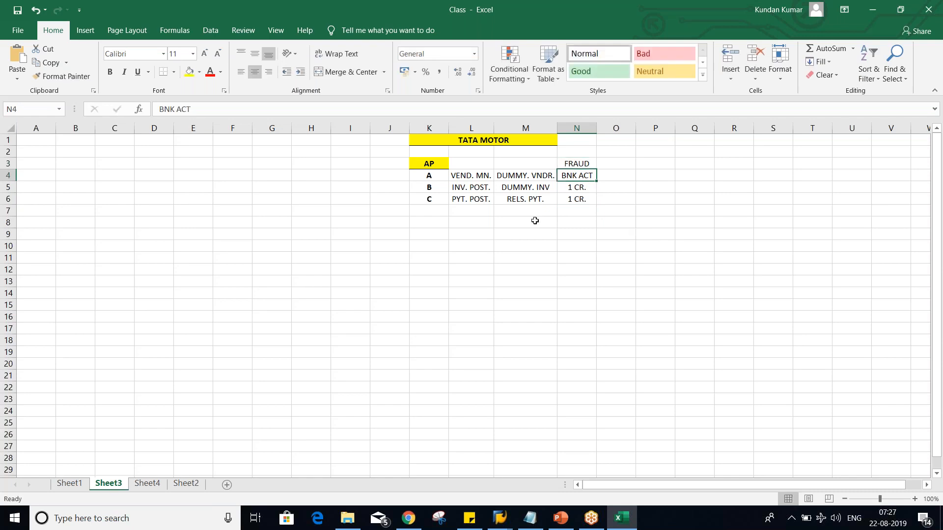
{"action": "left_click", "coordinate": [577, 163]}
{"action": "key", "text": "ctrl+b"}
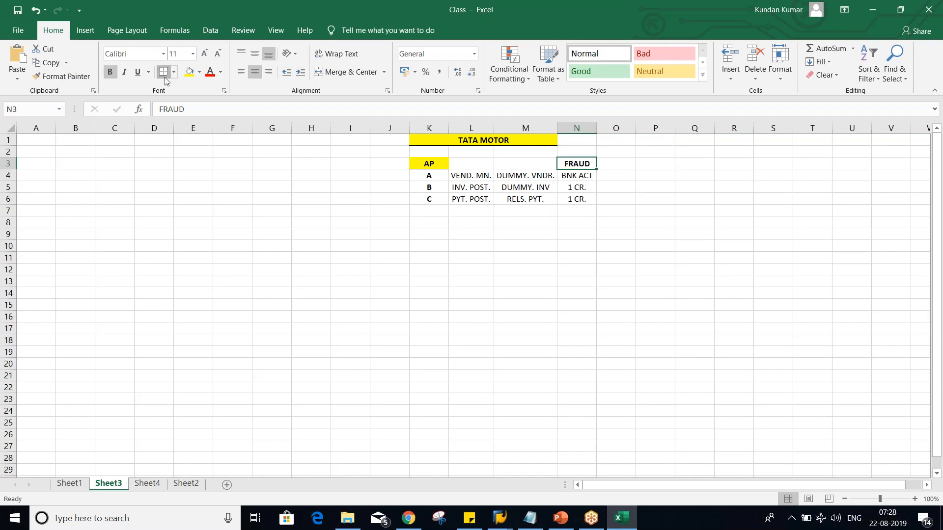
{"action": "left_click", "coordinate": [522, 327]}
{"action": "left_click_drag", "start_coordinate": [569, 189], "coordinate": [572, 205]}
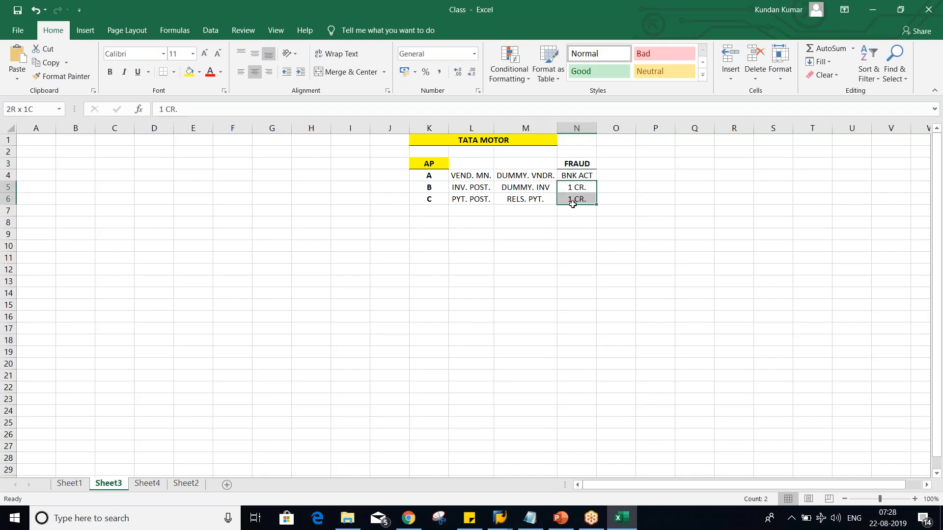
{"action": "left_click", "coordinate": [578, 176]}
{"action": "left_click", "coordinate": [580, 208]}
{"action": "left_click_drag", "start_coordinate": [431, 198], "coordinate": [572, 199]}
{"action": "left_click", "coordinate": [573, 172]}
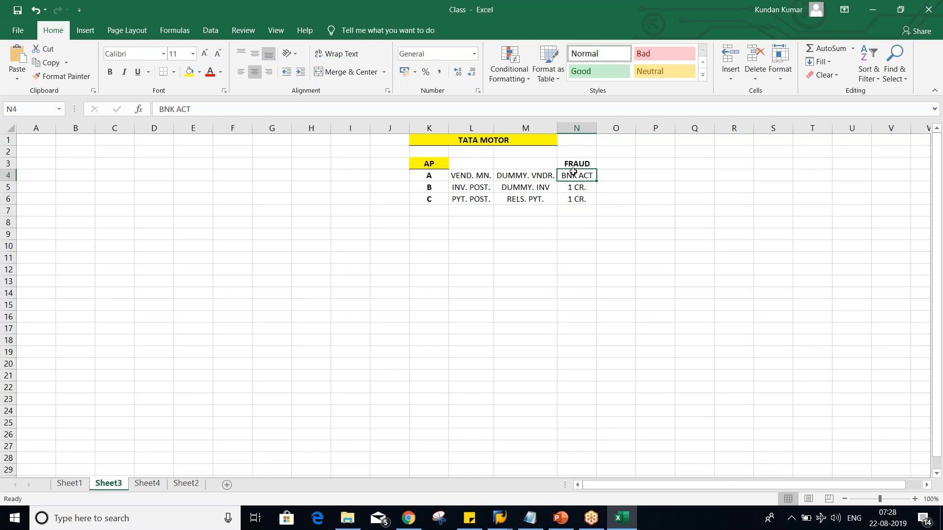
{"action": "left_click", "coordinate": [435, 176]}
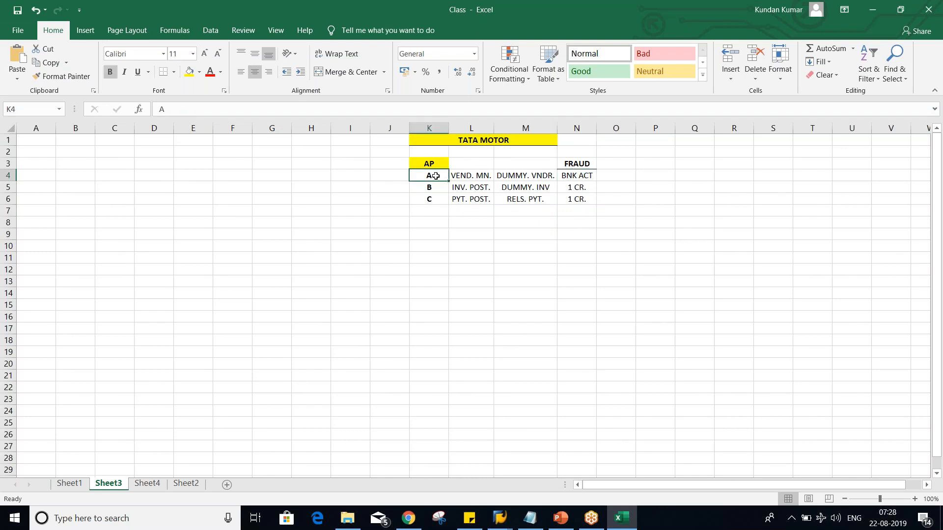
{"action": "left_click", "coordinate": [580, 177]}
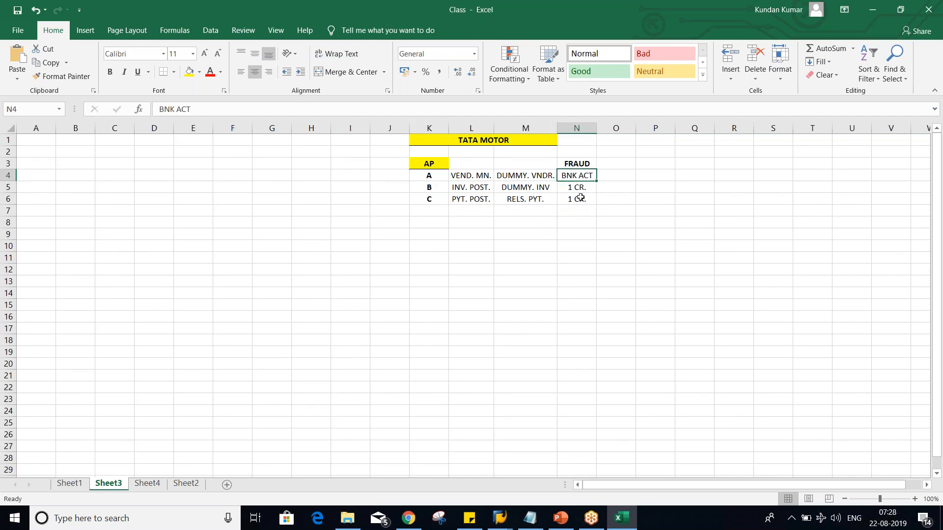
{"action": "left_click", "coordinate": [608, 176]}
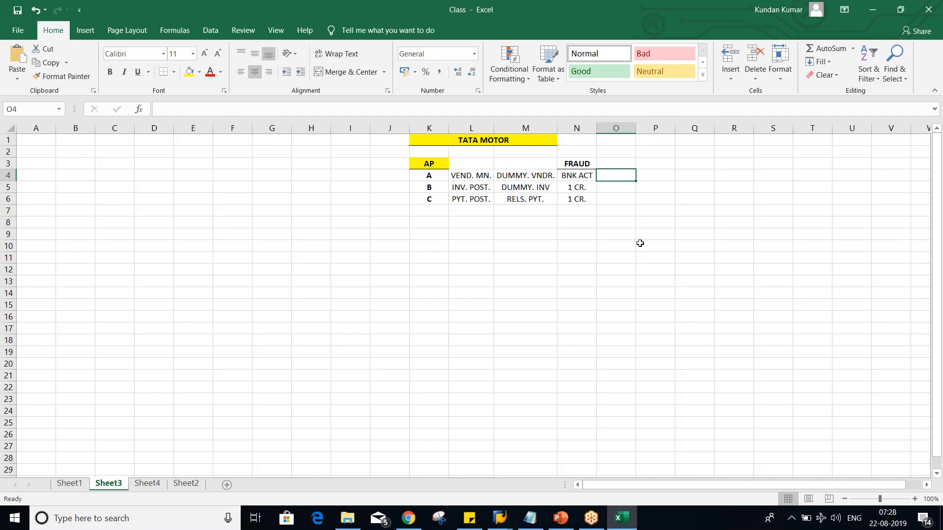
{"action": "left_click", "coordinate": [555, 244]}
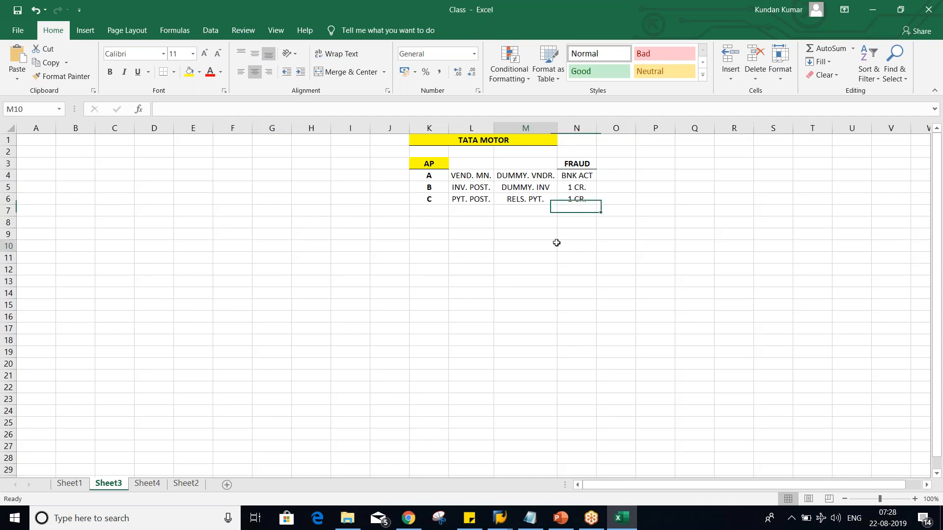
{"action": "left_click_drag", "start_coordinate": [577, 179], "coordinate": [579, 199]}
{"action": "left_click", "coordinate": [580, 236]}
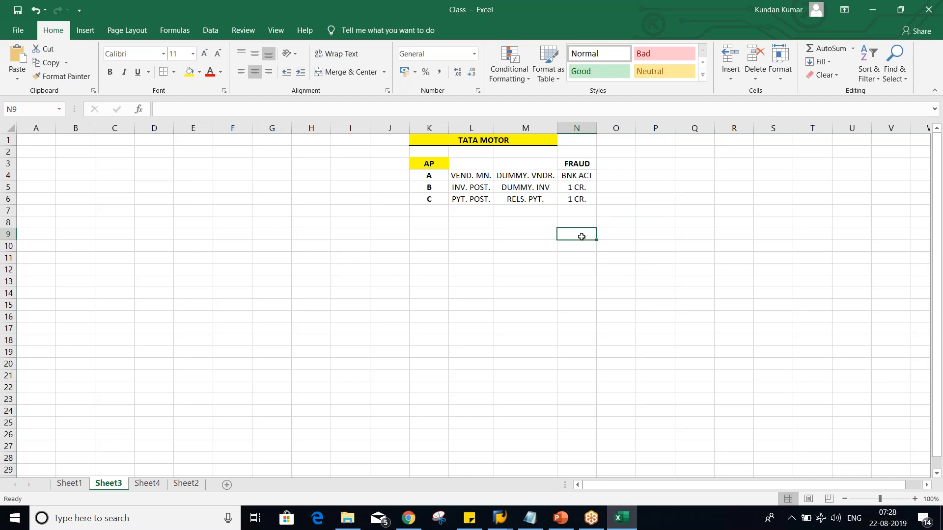
{"action": "left_click_drag", "start_coordinate": [421, 177], "coordinate": [434, 202]}
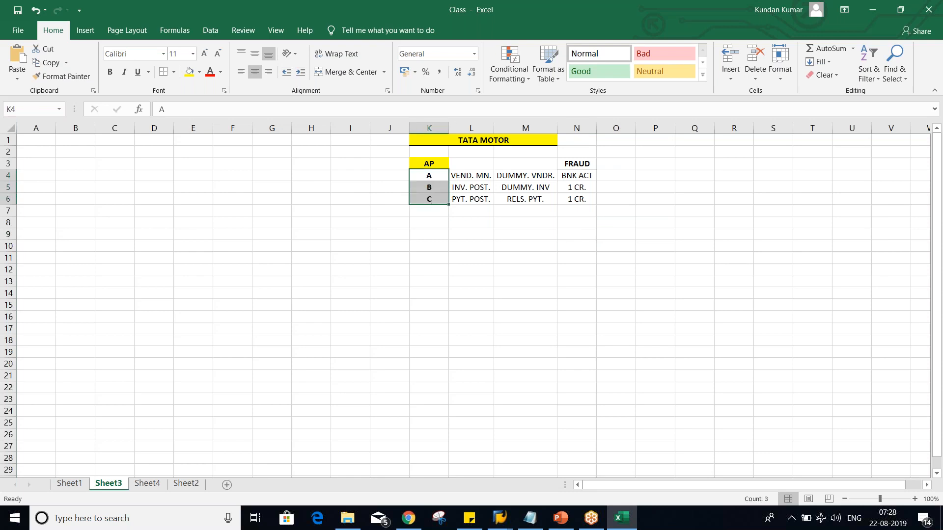
{"action": "left_click", "coordinate": [427, 222]}
{"action": "left_click_drag", "start_coordinate": [426, 176], "coordinate": [435, 201]}
{"action": "left_click", "coordinate": [434, 247]}
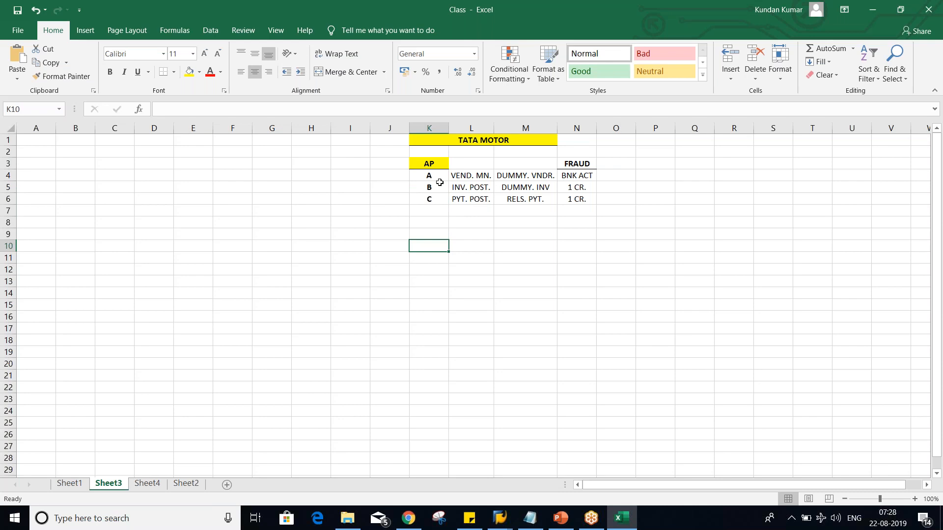
{"action": "left_click_drag", "start_coordinate": [432, 178], "coordinate": [579, 197]}
{"action": "left_click", "coordinate": [562, 221]}
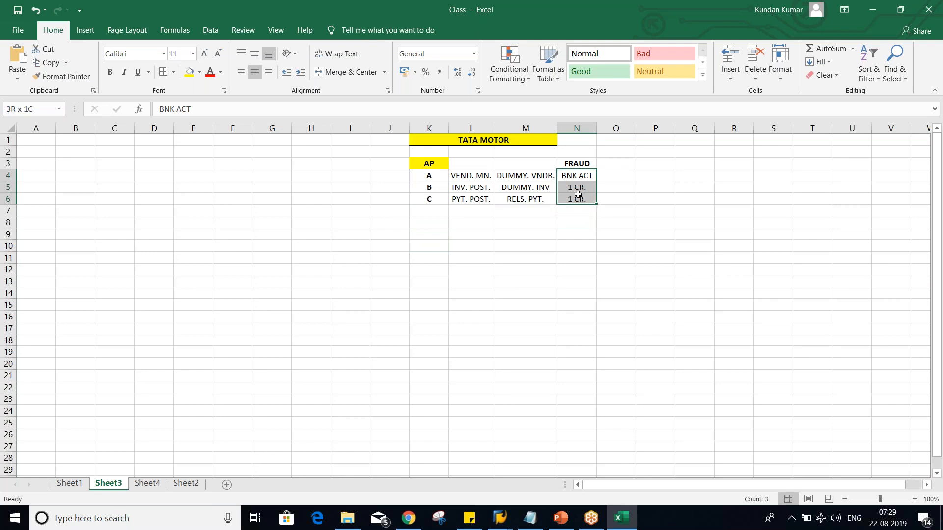
{"action": "left_click", "coordinate": [550, 235]}
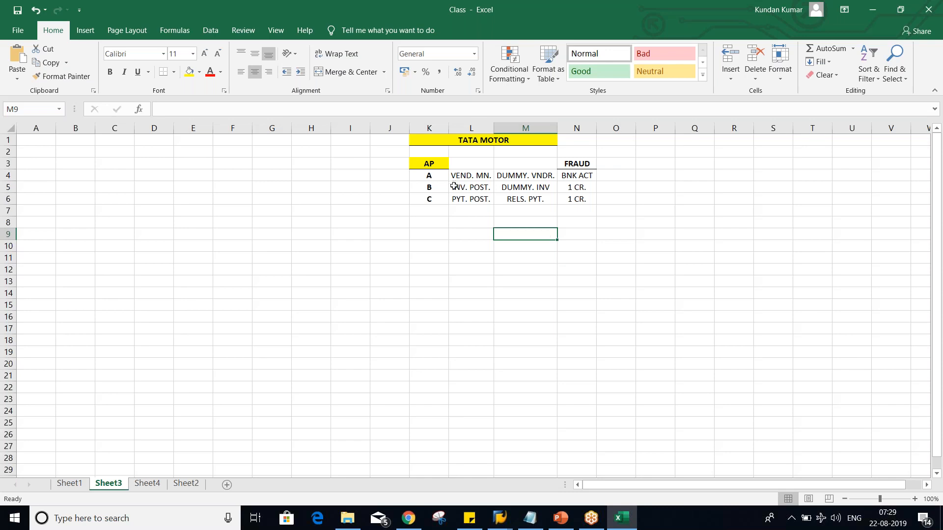
{"action": "left_click_drag", "start_coordinate": [430, 176], "coordinate": [429, 199]}
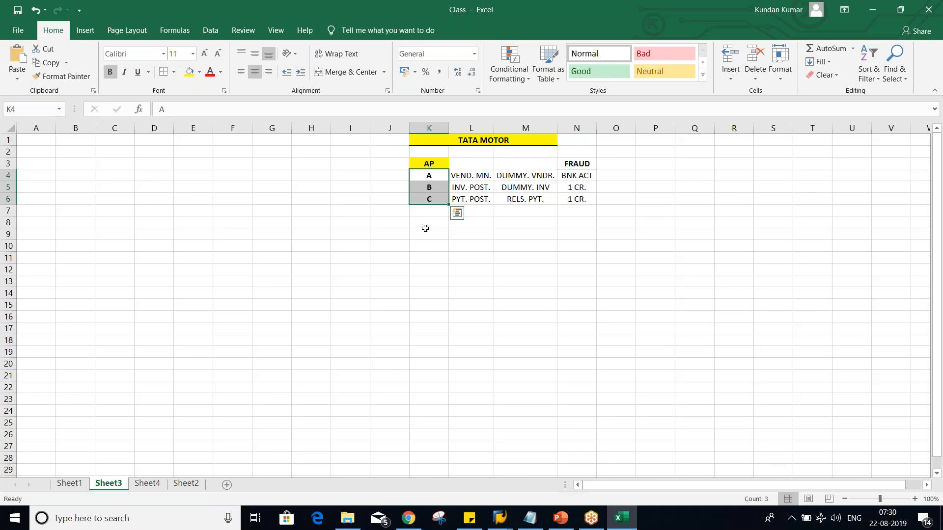
{"action": "left_click_drag", "start_coordinate": [580, 177], "coordinate": [580, 199]}
{"action": "left_click", "coordinate": [572, 258]}
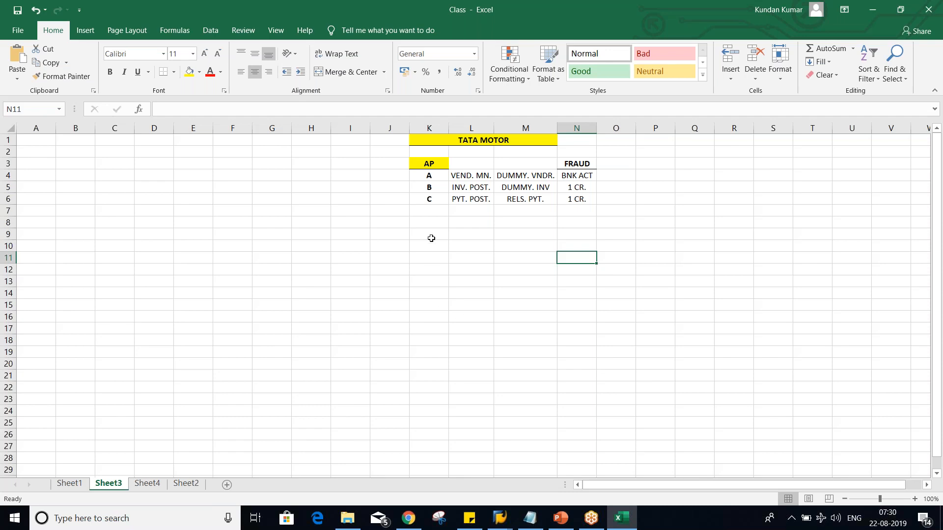
Step: Enter the group headings T01, T02 and T03 in cells K8, L8 and M8
{"action": "left_click", "coordinate": [434, 223]}
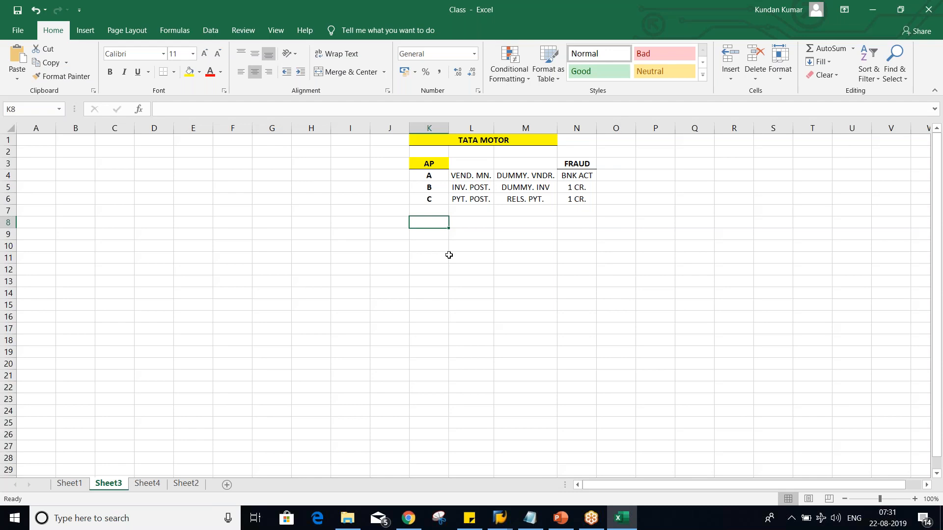
{"action": "type", "text": "T"}
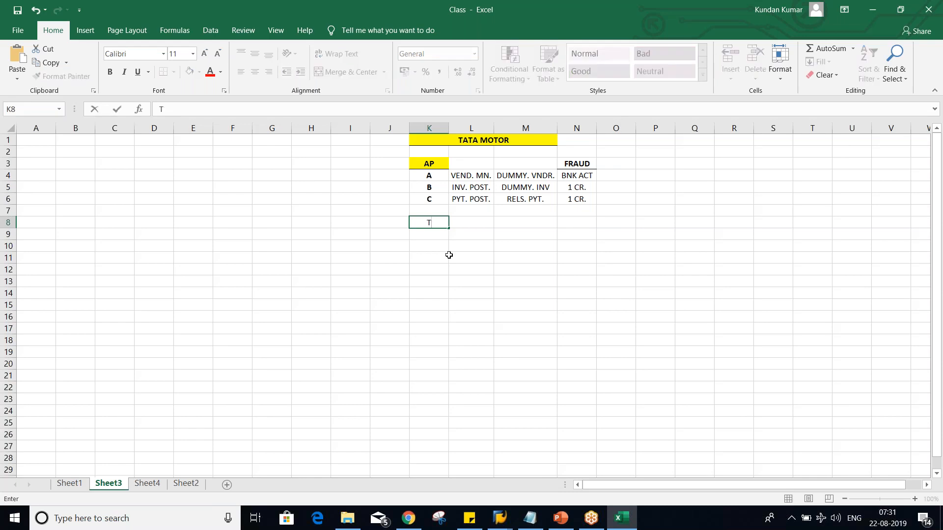
{"action": "type", "text": "01"}
{"action": "key", "text": "Tab"}
{"action": "type", "text": "T02"}
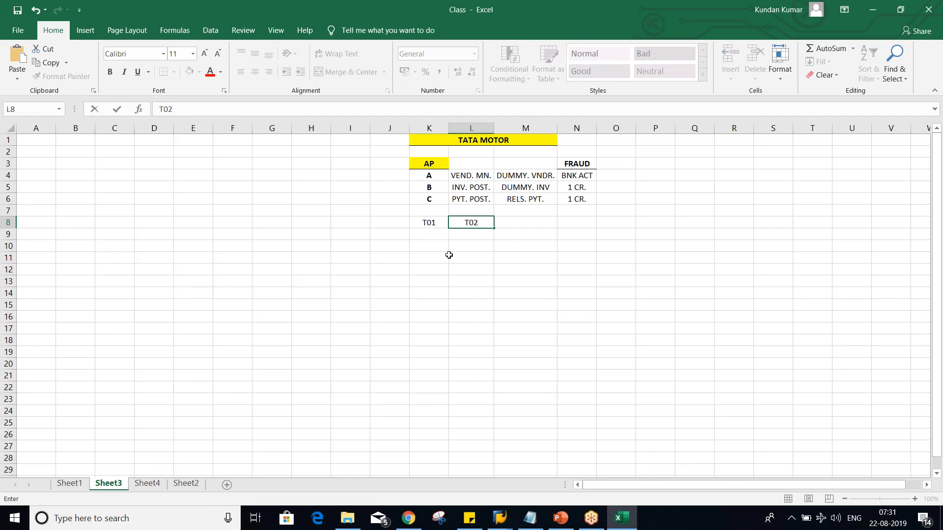
{"action": "key", "text": "Tab"}
{"action": "type", "text": "T03"}
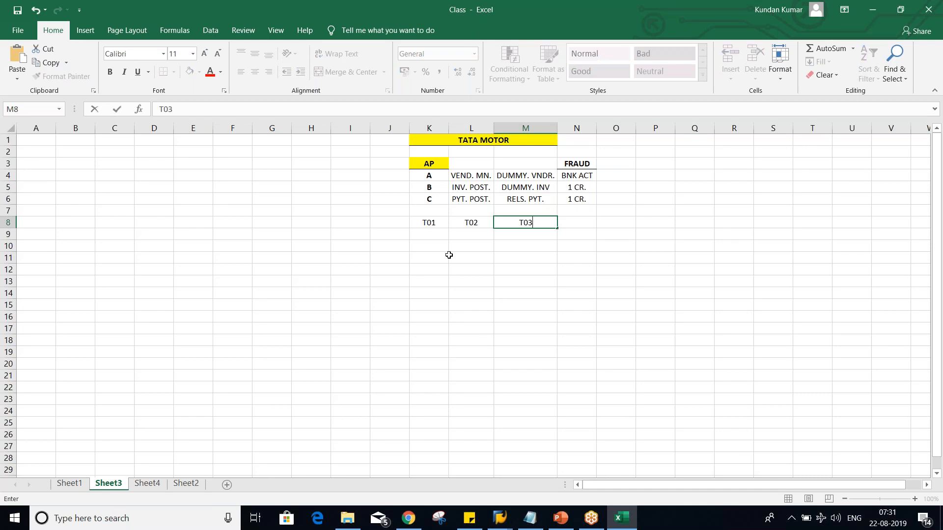
{"action": "key", "text": "Return"}
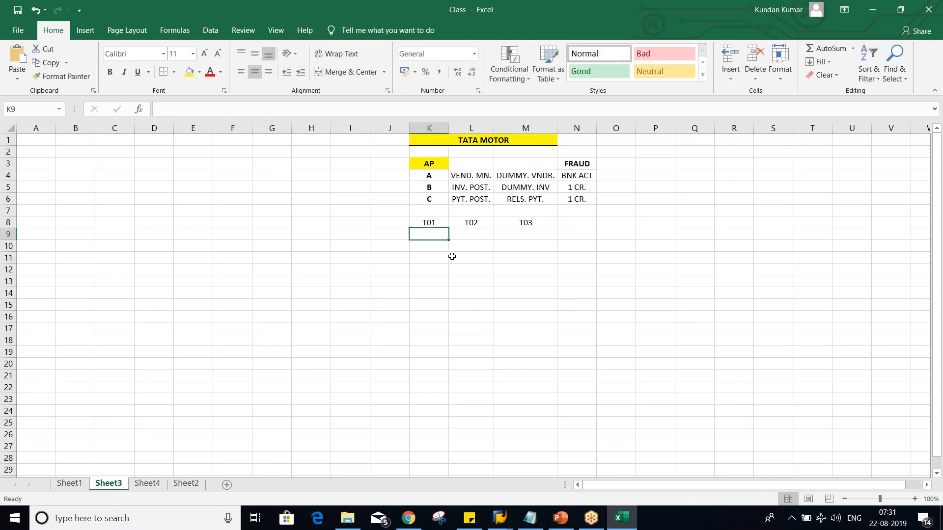
Step: Format the headings T01 to T03 in K8:M8 bold
{"action": "left_click_drag", "start_coordinate": [424, 221], "coordinate": [520, 224]}
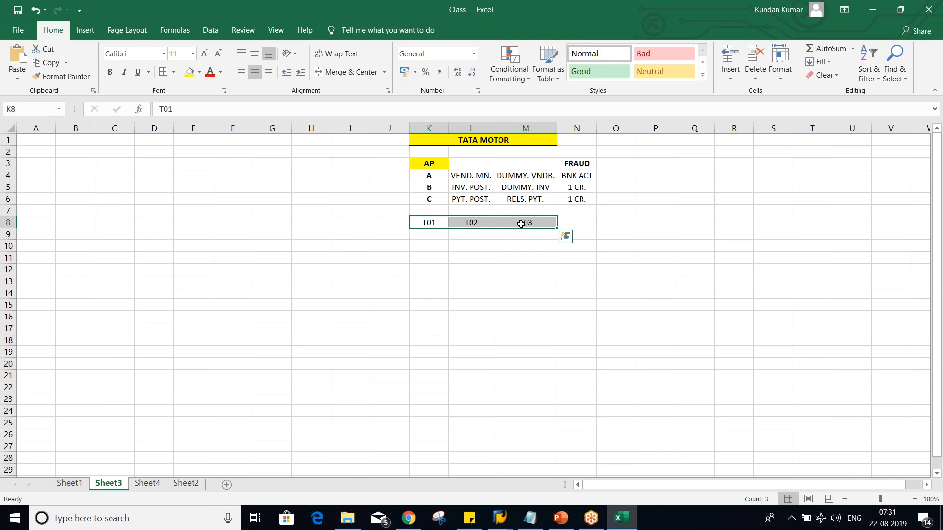
{"action": "key", "text": "ctrl+b"}
{"action": "left_click_drag", "start_coordinate": [470, 270], "coordinate": [526, 269]}
{"action": "left_click", "coordinate": [549, 313]}
{"action": "left_click", "coordinate": [419, 236]}
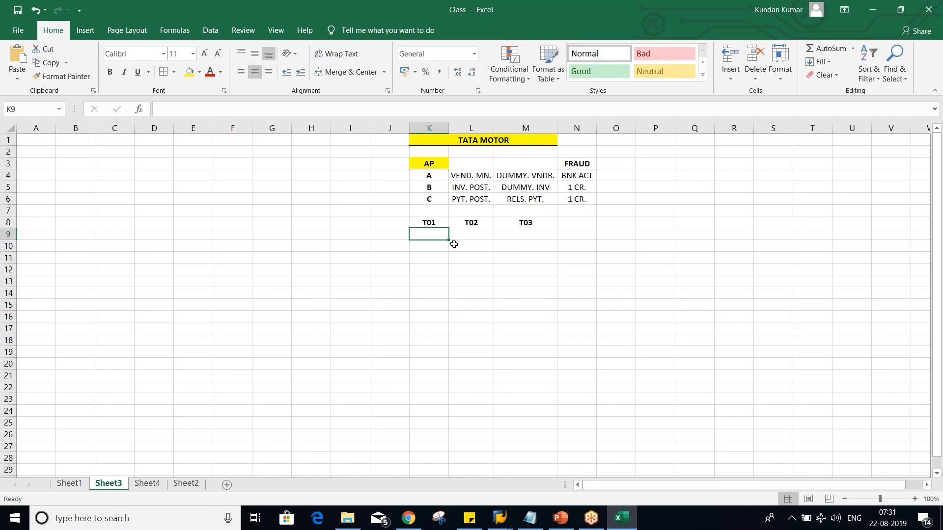
{"action": "left_click", "coordinate": [429, 222]}
{"action": "left_click", "coordinate": [458, 221]}
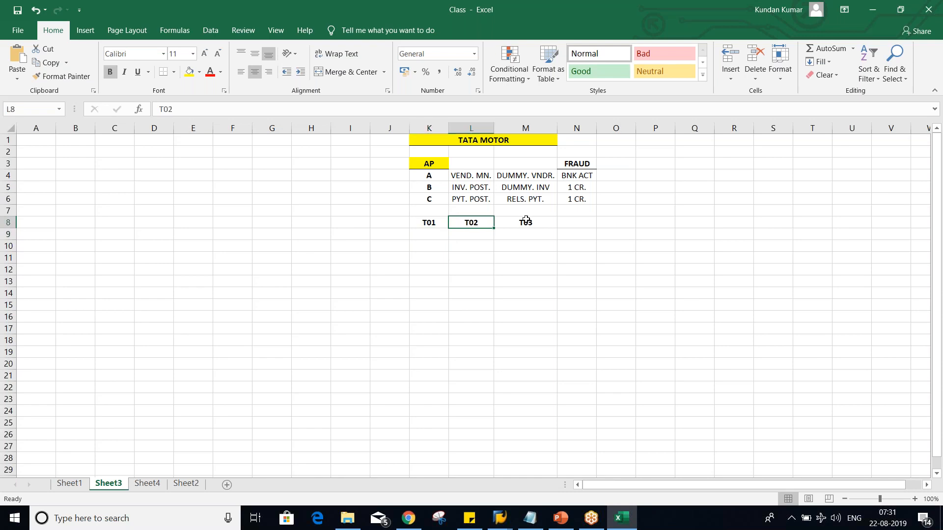
{"action": "left_click", "coordinate": [525, 222]}
{"action": "left_click", "coordinate": [426, 222]}
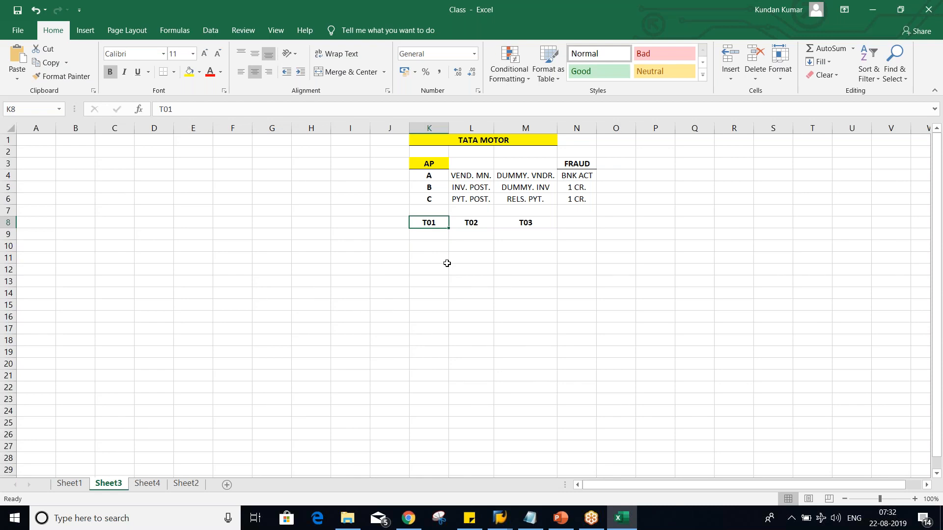
Step: Enter the limits 10L, 50L and UNLTD. in cells K9, L9 and M9 under T01, T02 and T03
{"action": "left_click", "coordinate": [432, 234]}
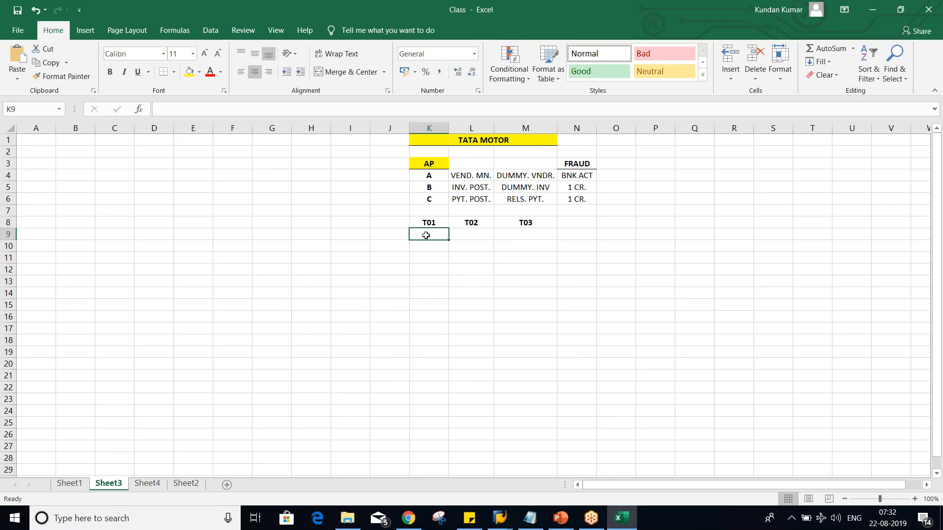
{"action": "type", "text": "10"}
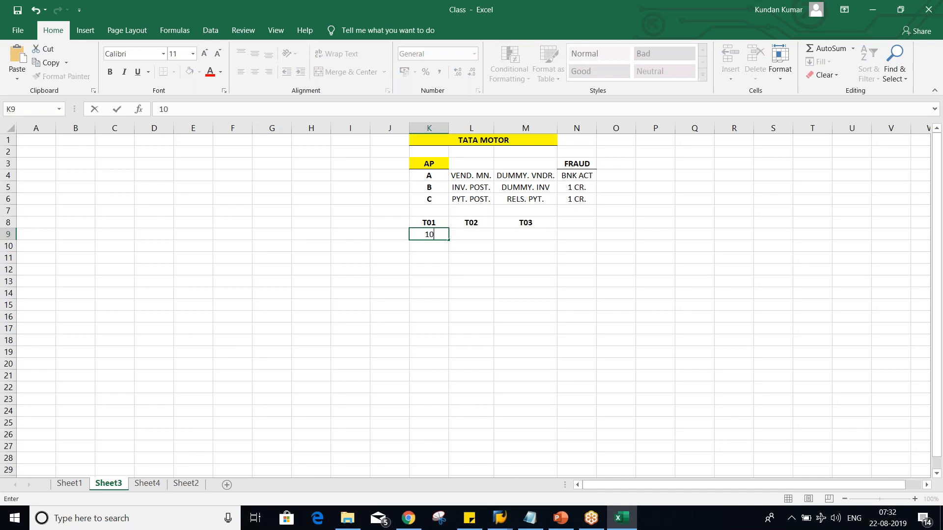
{"action": "type", "text": "L"}
{"action": "key", "text": "Tab"}
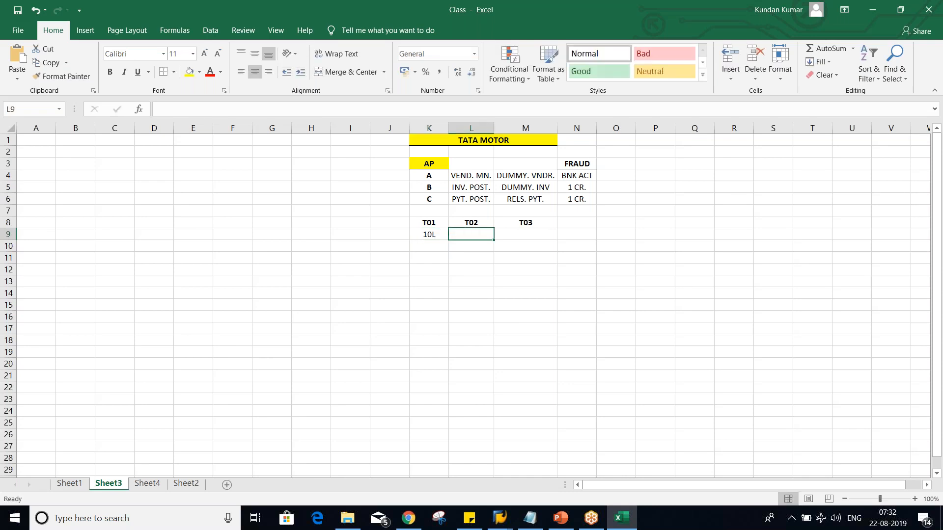
{"action": "type", "text": "50L"}
{"action": "key", "text": "Tab"}
{"action": "type", "text": "UN"}
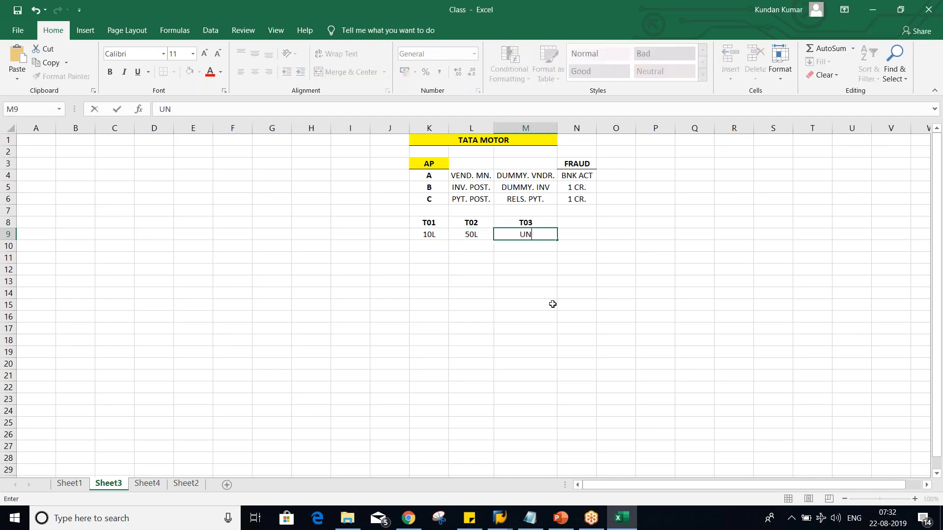
{"action": "type", "text": "LTD."}
{"action": "key", "text": "Return"}
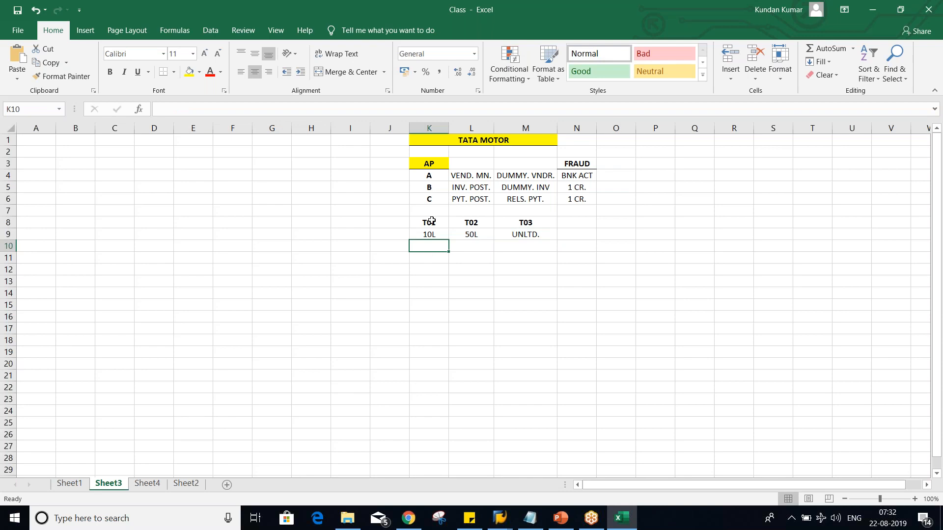
Step: List staff A, B and C in cells K11 to K13 in the T01 column
{"action": "left_click", "coordinate": [430, 257]}
{"action": "type", "text": "A"}
{"action": "key", "text": "Return"}
{"action": "type", "text": "B"}
{"action": "key", "text": "Return"}
{"action": "type", "text": "C"}
{"action": "key", "text": "Return"}
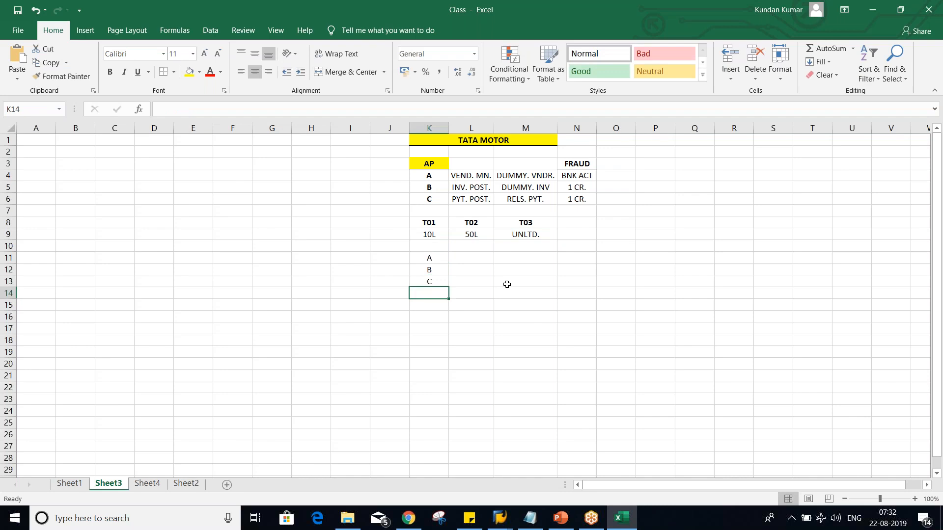
{"action": "left_click_drag", "start_coordinate": [428, 224], "coordinate": [429, 282]}
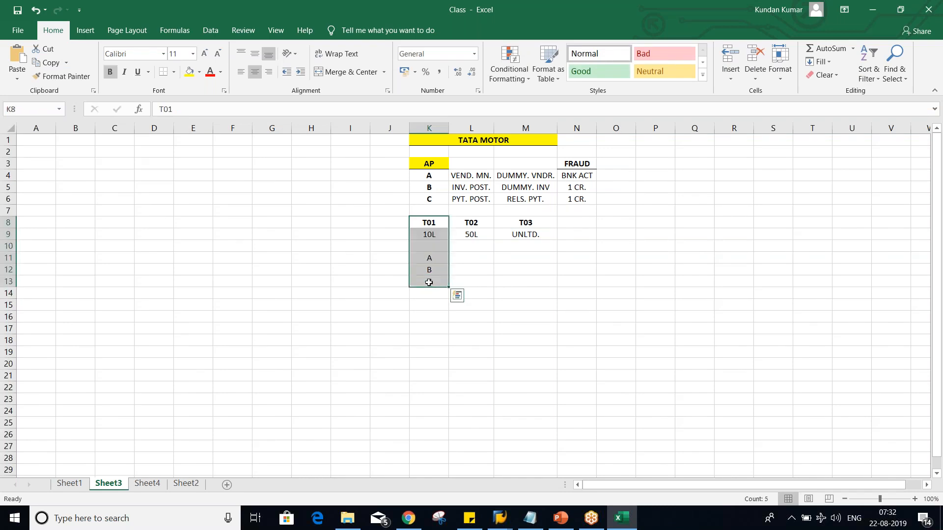
{"action": "left_click", "coordinate": [427, 315]}
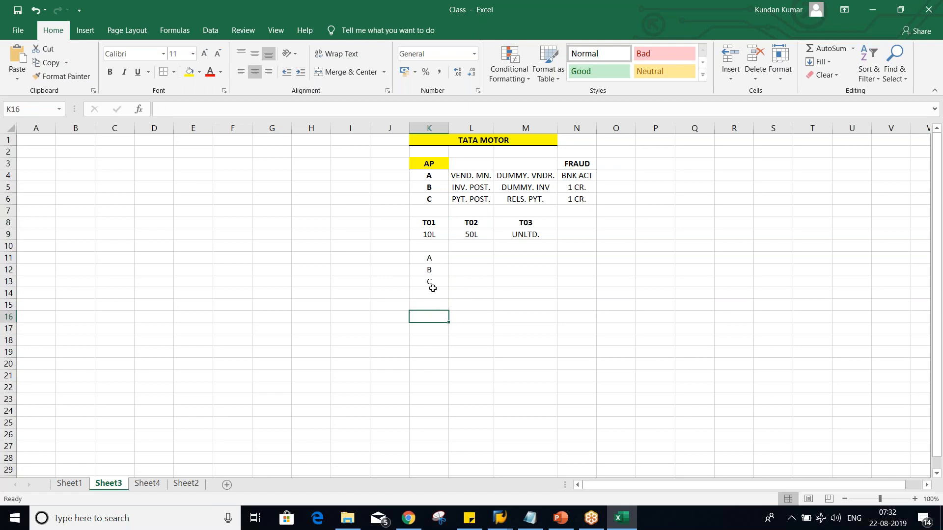
Step: Enter D in cell L11 for T02 and E in cell M11 for T03
{"action": "left_click", "coordinate": [463, 255]}
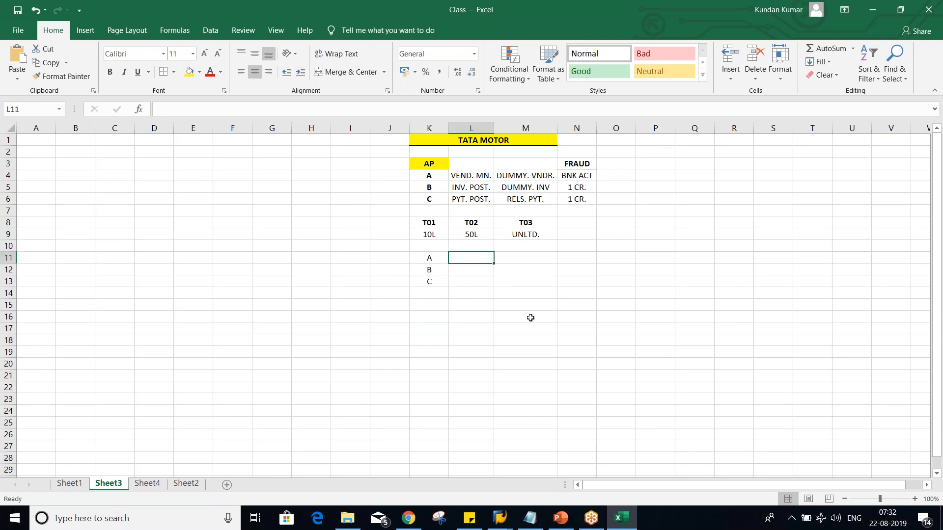
{"action": "type", "text": "D"}
{"action": "key", "text": "Tab"}
{"action": "type", "text": "E"}
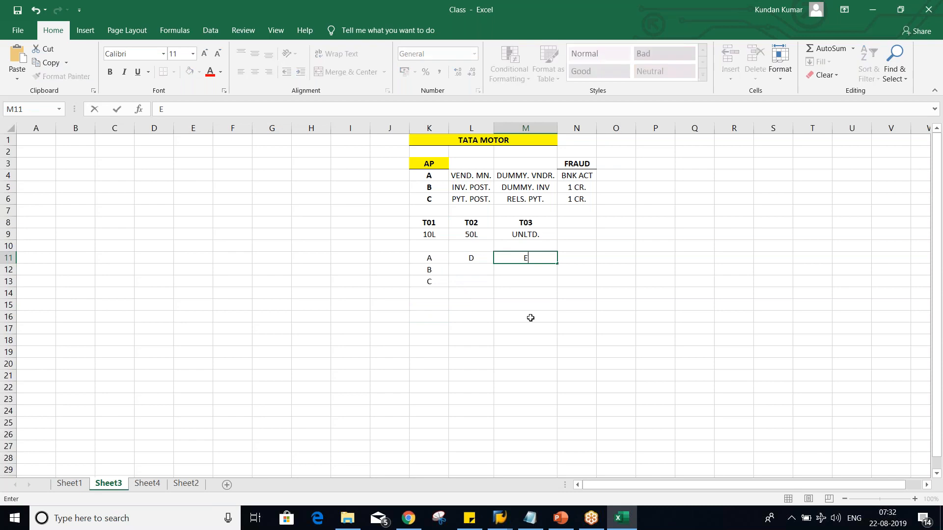
{"action": "left_click", "coordinate": [469, 259]}
{"action": "left_click", "coordinate": [505, 259]}
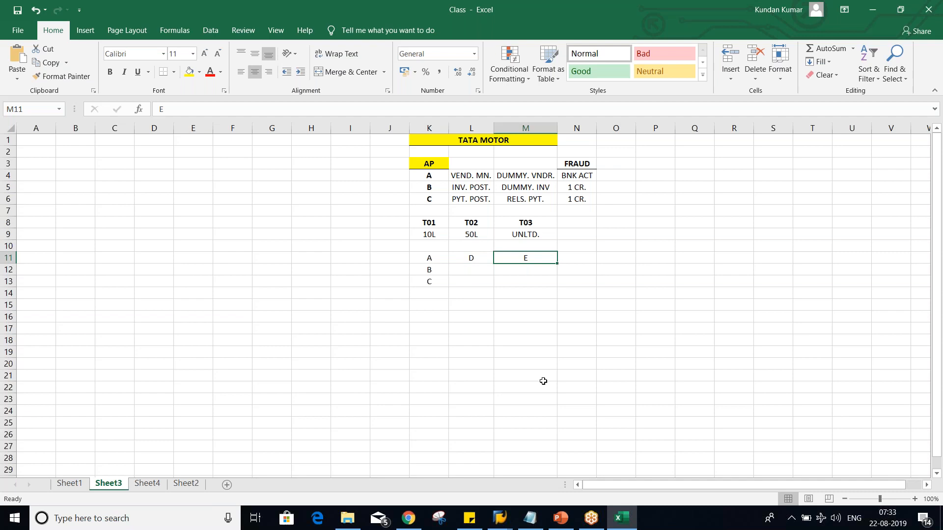
Step: Compare the 1 CR. entry in the FRAUD column with the T01, T02 and T03 limits and the staff listed under each
{"action": "left_click_drag", "start_coordinate": [426, 247], "coordinate": [425, 279]}
{"action": "left_click", "coordinate": [420, 314]}
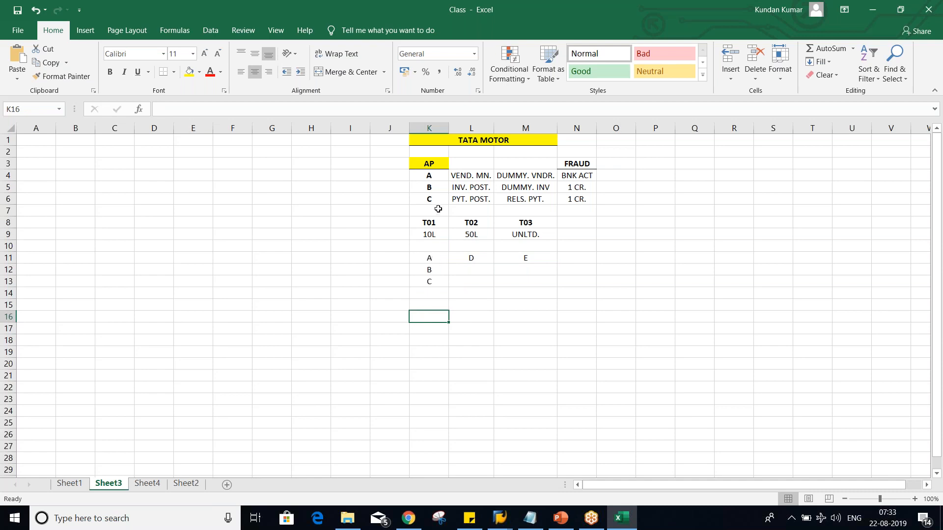
{"action": "left_click_drag", "start_coordinate": [425, 187], "coordinate": [593, 190]}
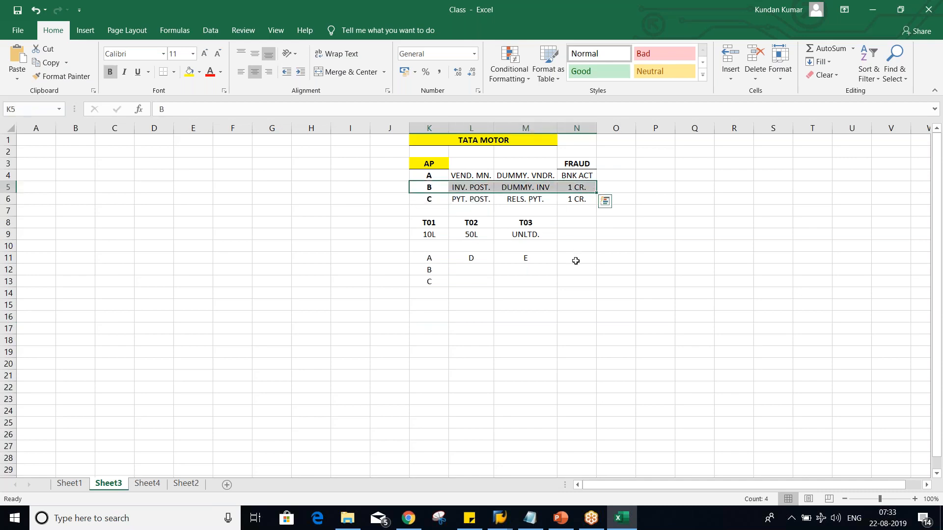
{"action": "left_click", "coordinate": [626, 180]}
{"action": "key", "text": "Down"}
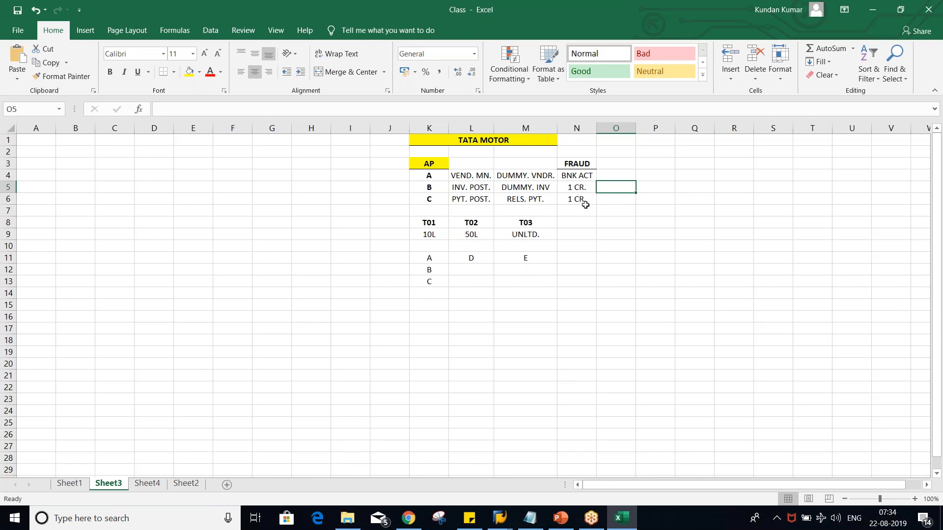
{"action": "left_click", "coordinate": [435, 259]}
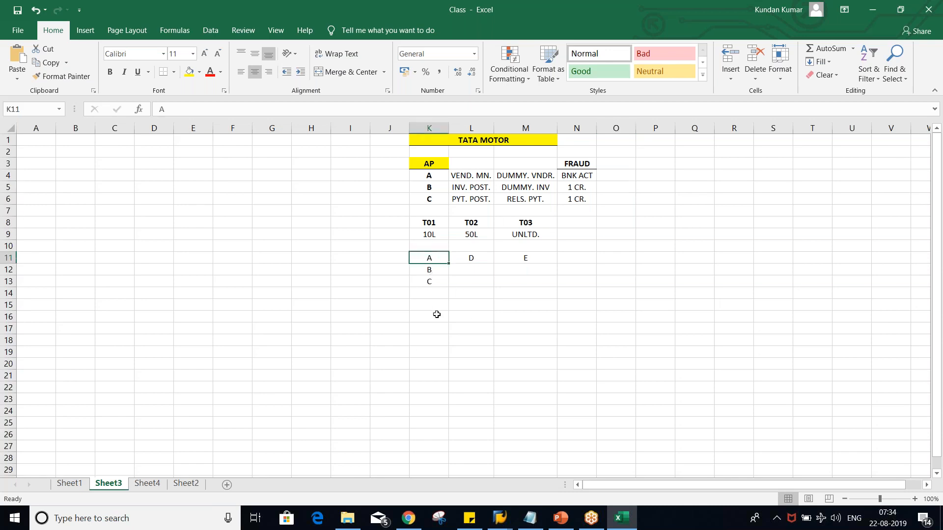
{"action": "left_click_drag", "start_coordinate": [429, 255], "coordinate": [427, 281]}
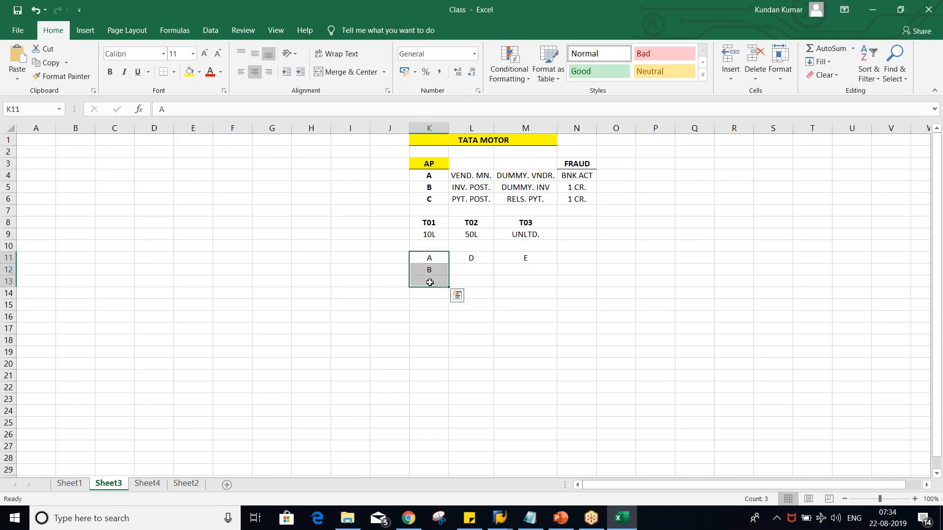
{"action": "left_click", "coordinate": [586, 186]}
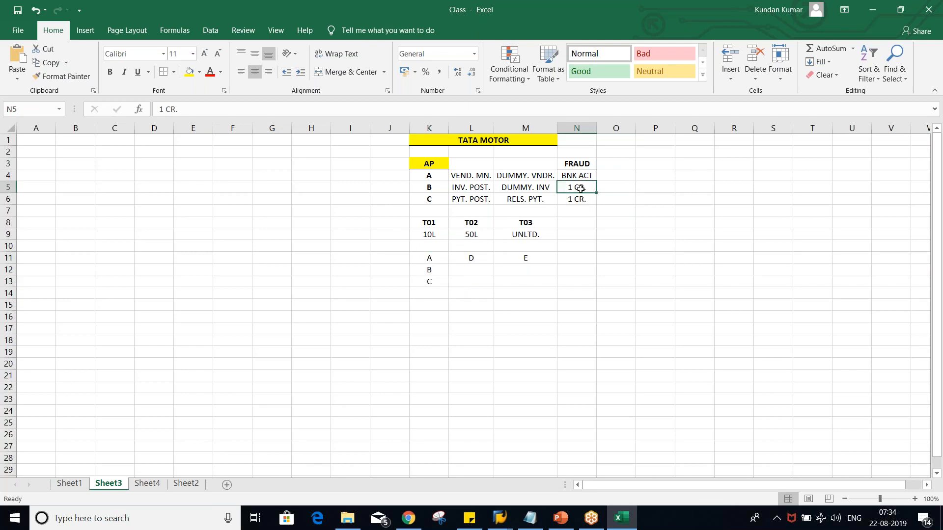
{"action": "left_click", "coordinate": [429, 234]}
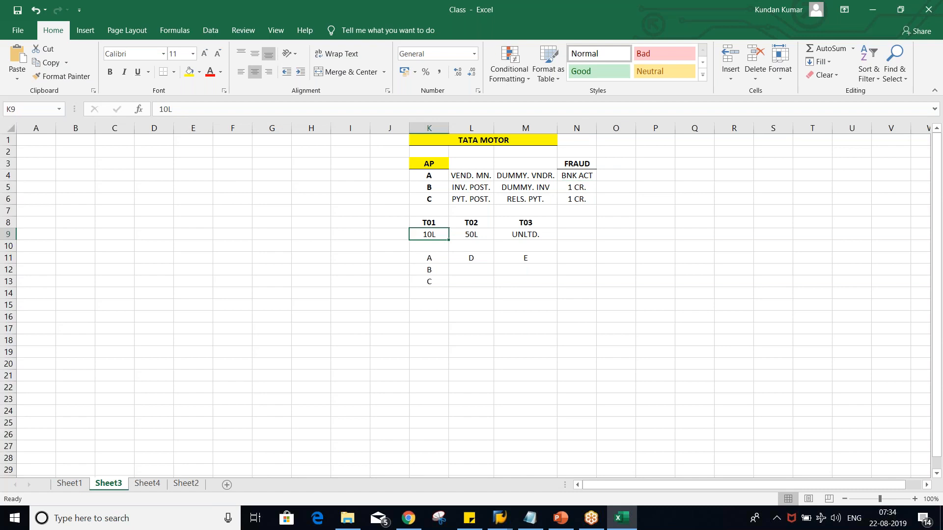
{"action": "left_click_drag", "start_coordinate": [429, 256], "coordinate": [430, 282]}
{"action": "left_click", "coordinate": [429, 234]}
{"action": "left_click", "coordinate": [477, 239]}
{"action": "left_click", "coordinate": [536, 239]}
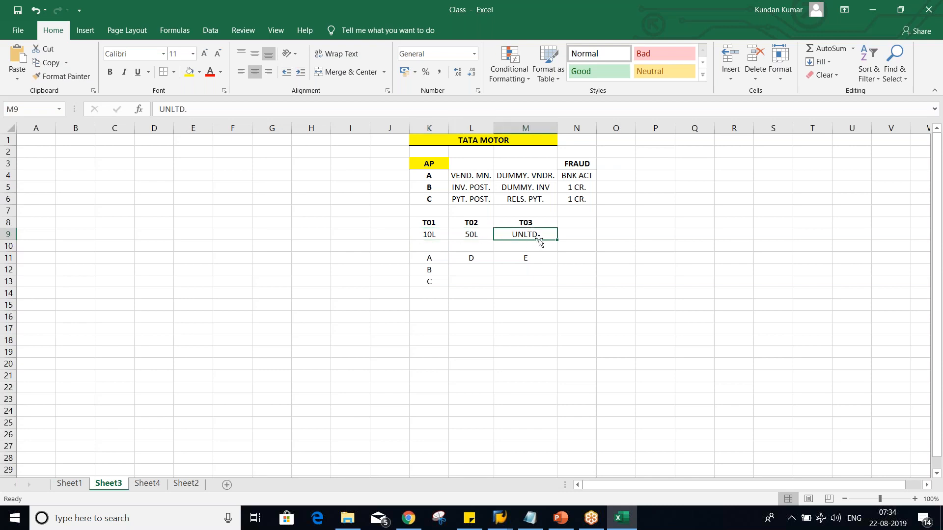
{"action": "left_click", "coordinate": [418, 239]}
{"action": "left_click", "coordinate": [474, 234]}
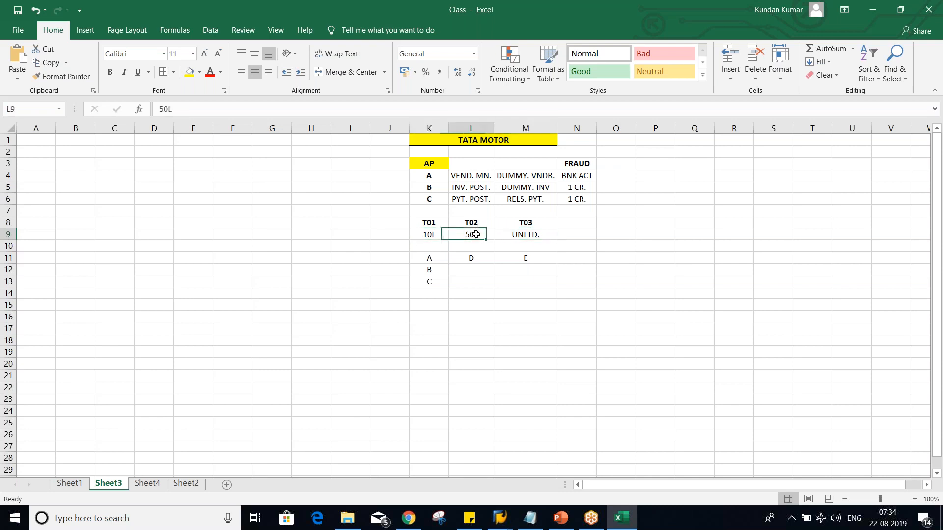
{"action": "left_click", "coordinate": [520, 239]}
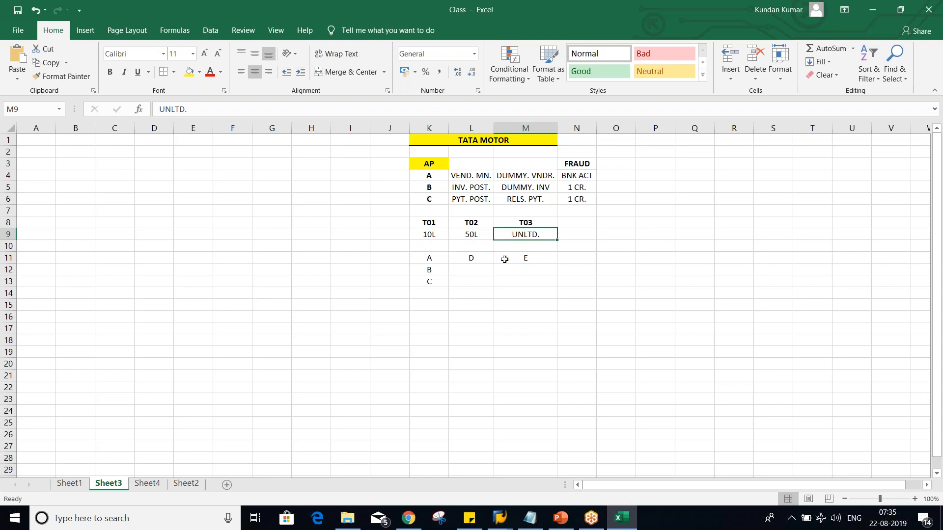
{"action": "left_click_drag", "start_coordinate": [420, 225], "coordinate": [527, 221]}
{"action": "left_click", "coordinate": [527, 280]}
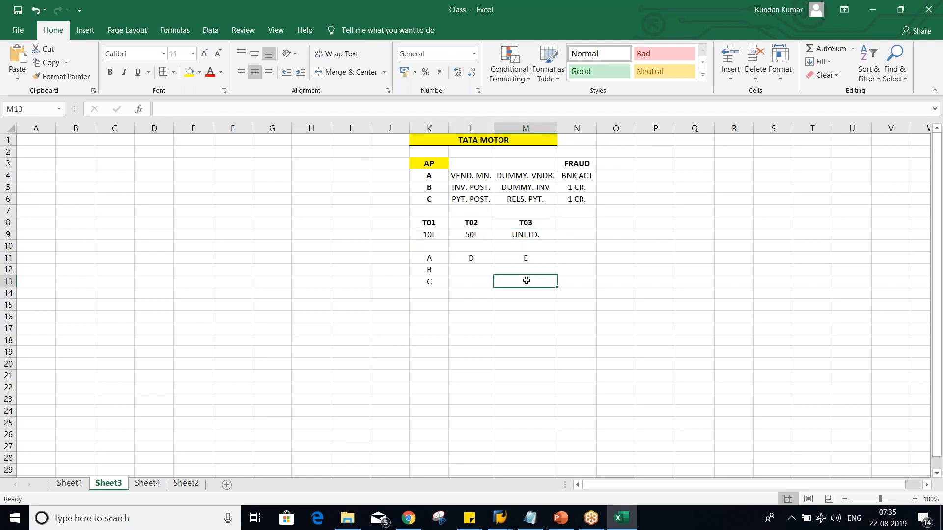
Step: Enter the percentages 5%, 10% and 20% in cells K10, L10 and M10 under T01, T02 and T03
{"action": "left_click", "coordinate": [435, 223]}
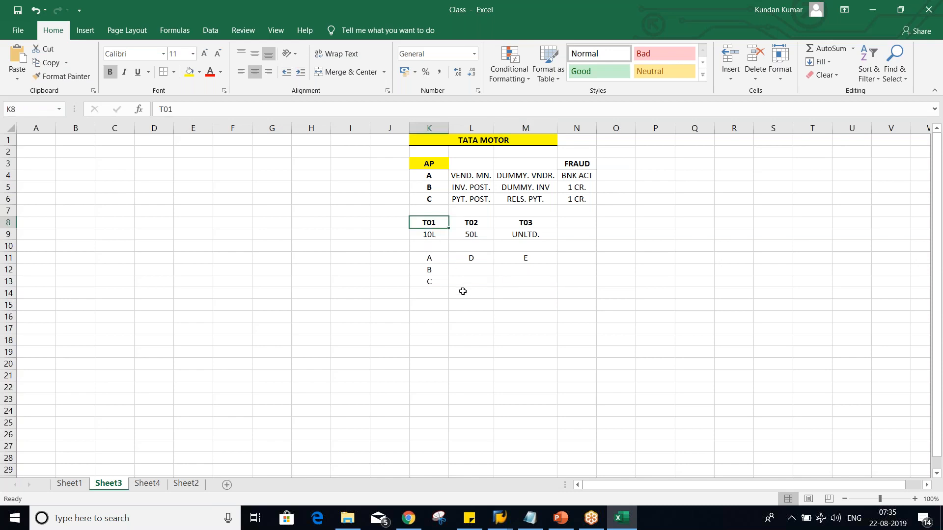
{"action": "left_click", "coordinate": [428, 236]}
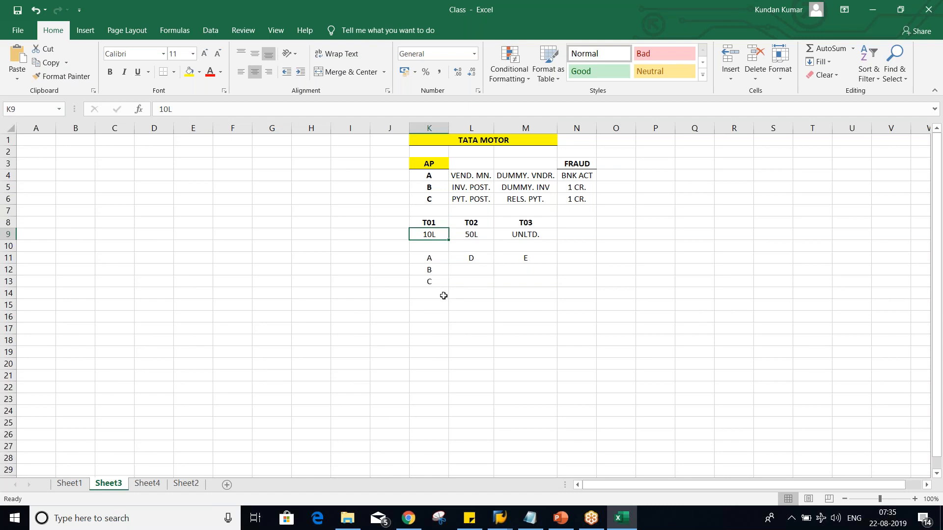
{"action": "left_click", "coordinate": [432, 246]}
{"action": "type", "text": "10"}
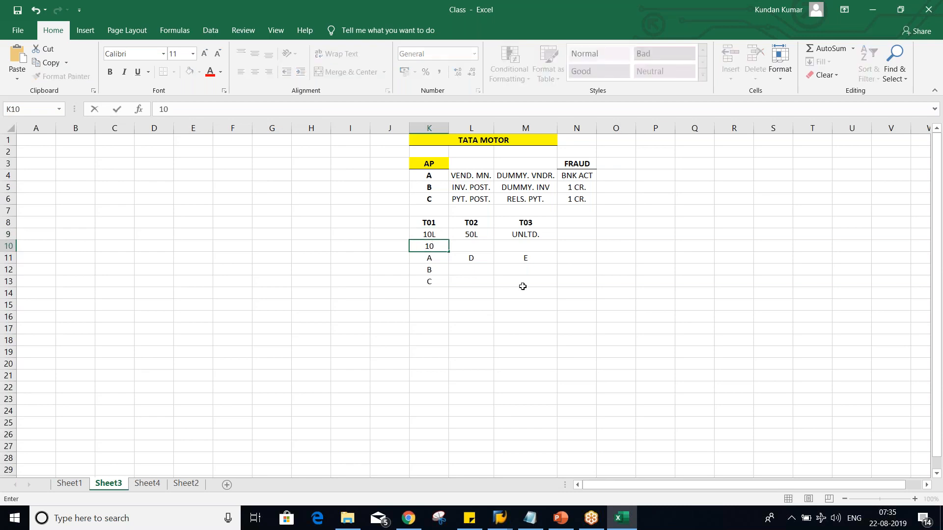
{"action": "key", "text": "BackSpace"}
{"action": "key", "text": "BackSpace"}
{"action": "type", "text": "5%"}
{"action": "key", "text": "Tab"}
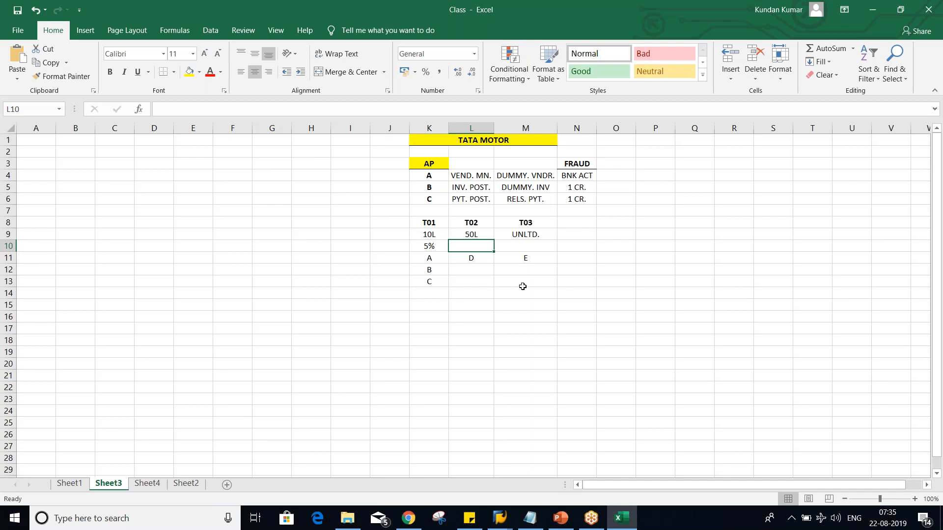
{"action": "type", "text": "10%"}
{"action": "key", "text": "Tab"}
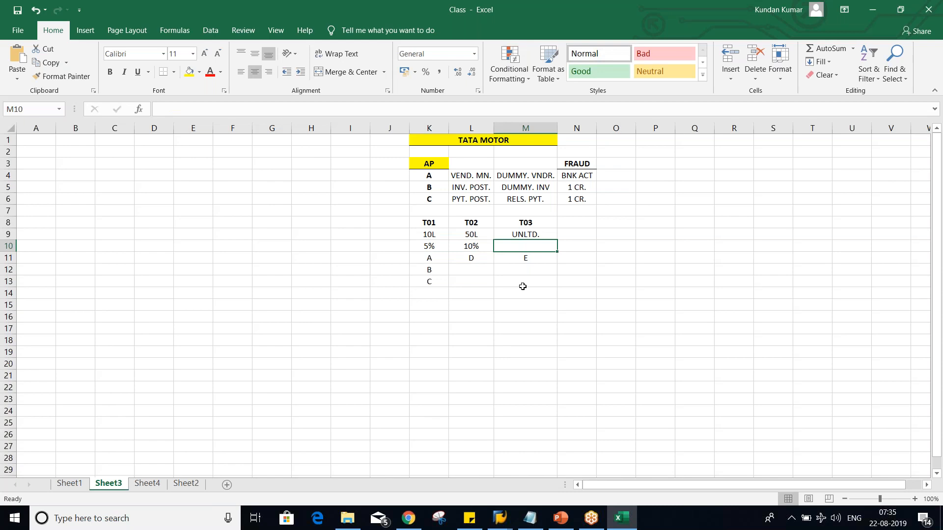
{"action": "type", "text": "20%"}
{"action": "key", "text": "Return"}
{"action": "left_click", "coordinate": [418, 245]}
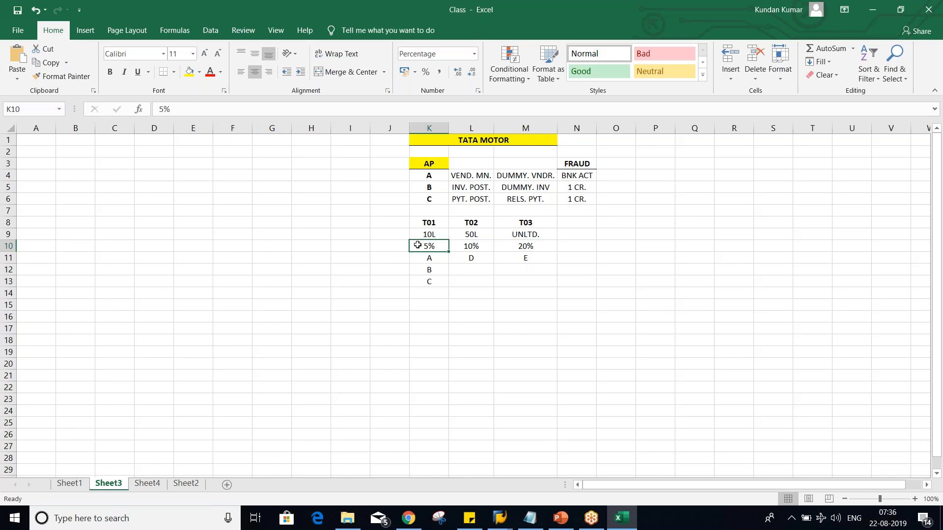
{"action": "left_click", "coordinate": [442, 309]}
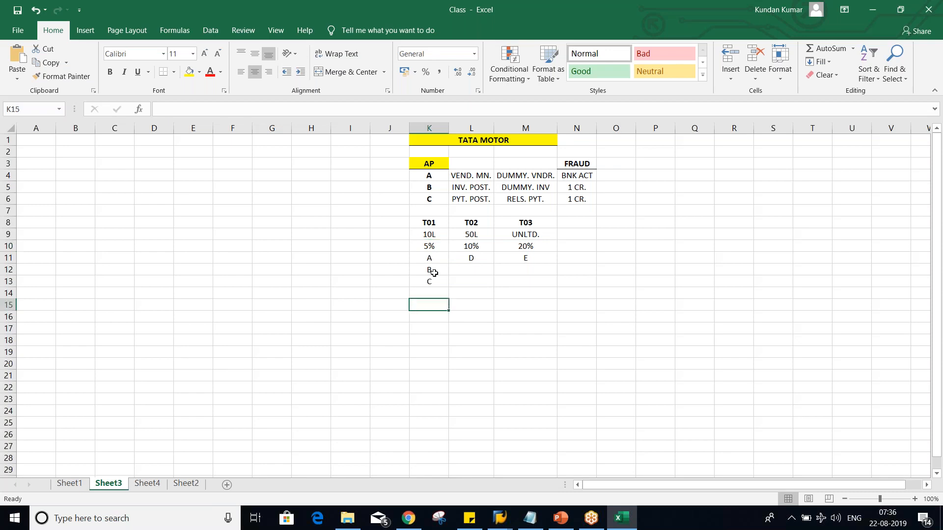
Step: Fill the T01, T02 and T03 header cells K8 to M8 with yellow
{"action": "left_click", "coordinate": [431, 246]}
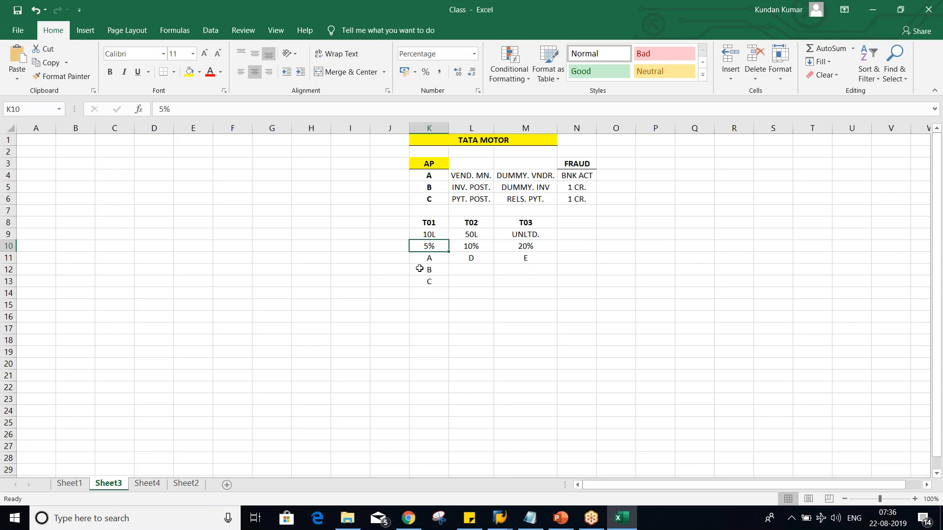
{"action": "left_click", "coordinate": [430, 221]}
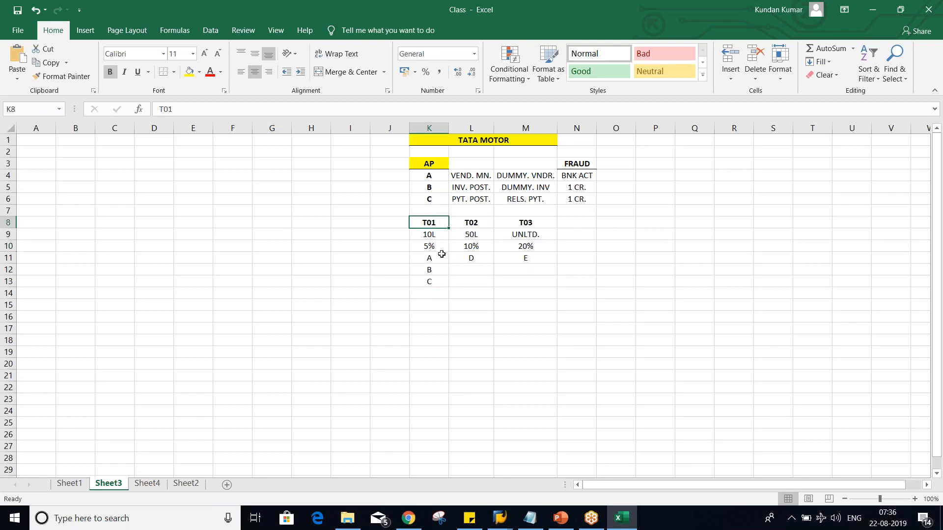
{"action": "left_click_drag", "start_coordinate": [420, 224], "coordinate": [528, 223]}
{"action": "left_click", "coordinate": [188, 78]}
{"action": "left_click", "coordinate": [344, 303]}
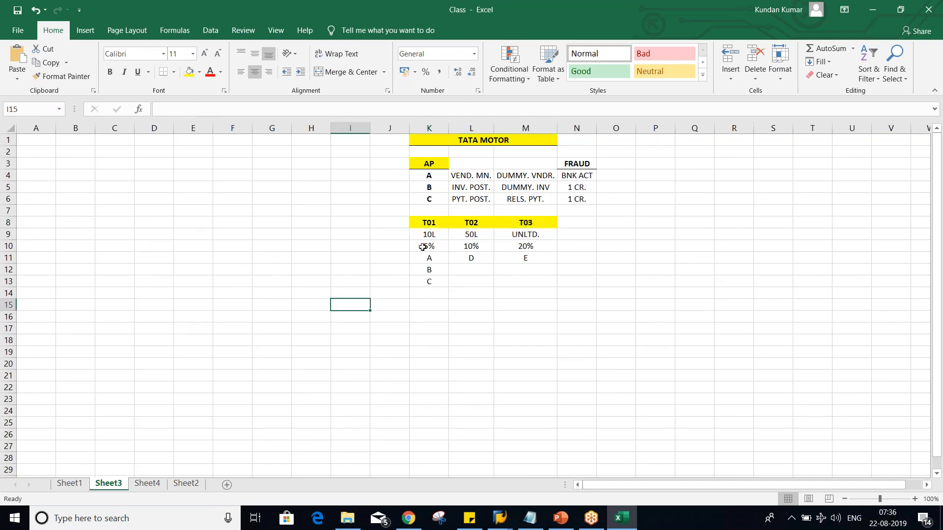
Step: Examine the percentages and amount limits under T01 to T03 alongside staff B's invoice posting row and its FRAUD entry
{"action": "left_click", "coordinate": [423, 247]}
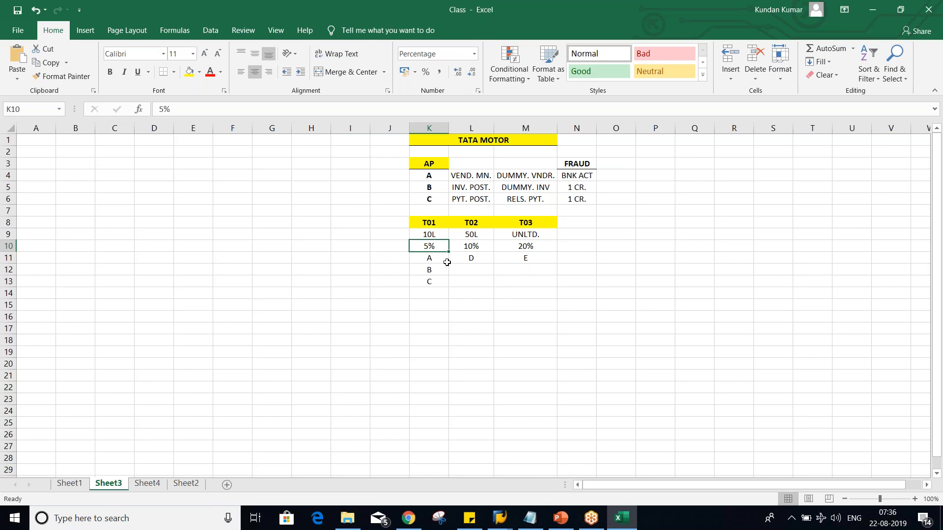
{"action": "left_click", "coordinate": [517, 247], "text": "shift"}
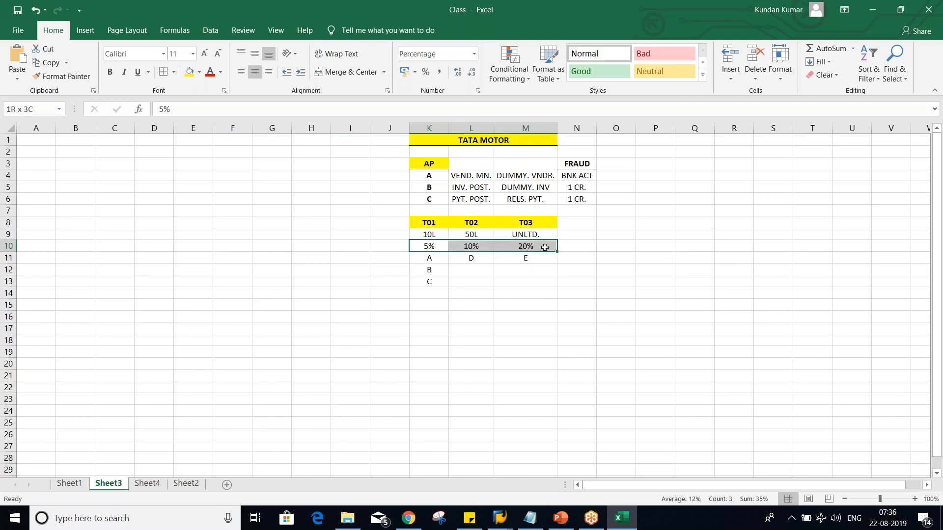
{"action": "left_click", "coordinate": [528, 316]}
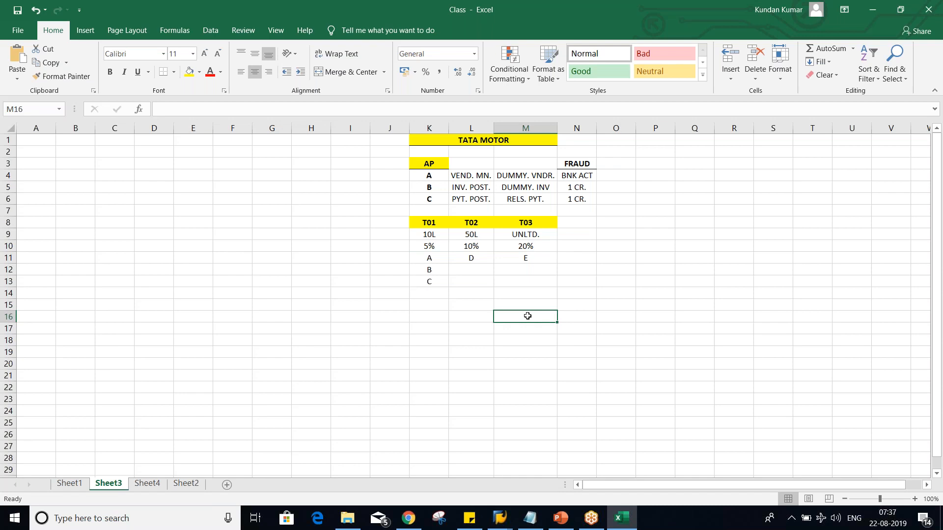
{"action": "left_click_drag", "start_coordinate": [415, 232], "coordinate": [540, 233]}
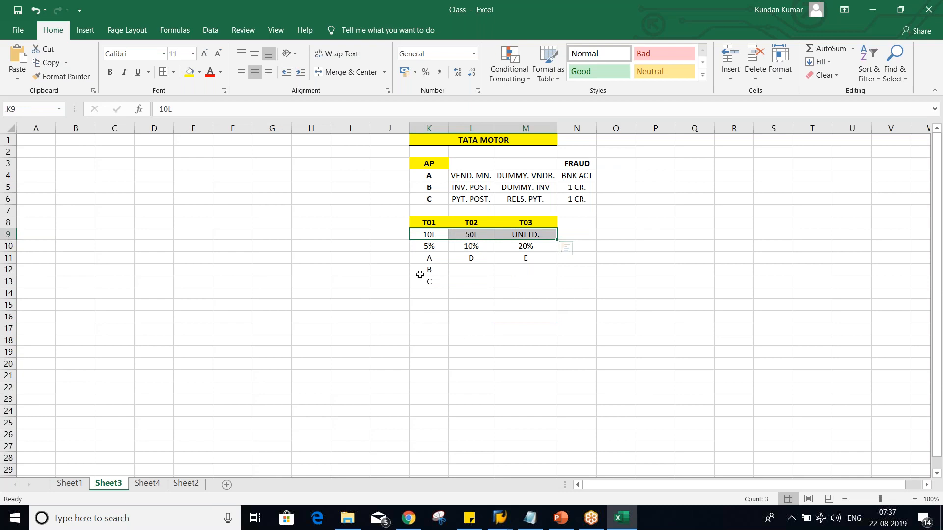
{"action": "left_click", "coordinate": [526, 328]}
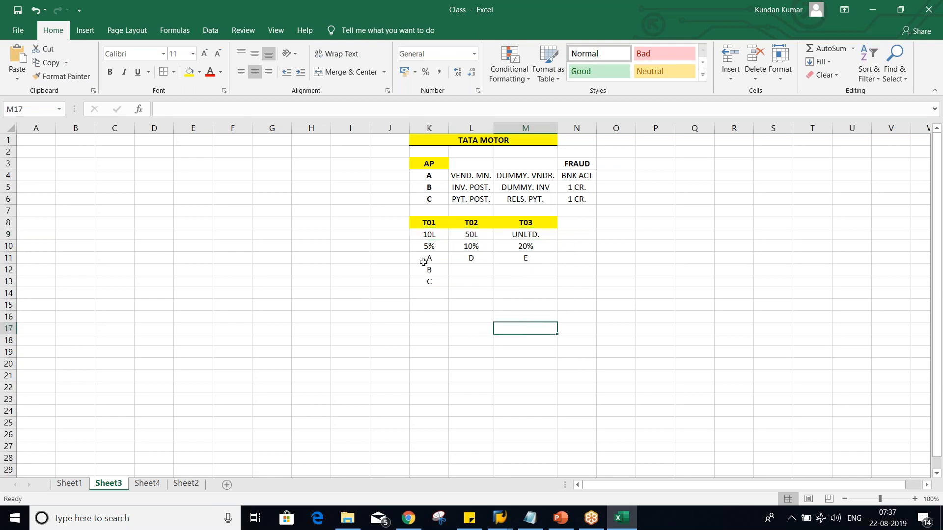
{"action": "left_click", "coordinate": [429, 236]}
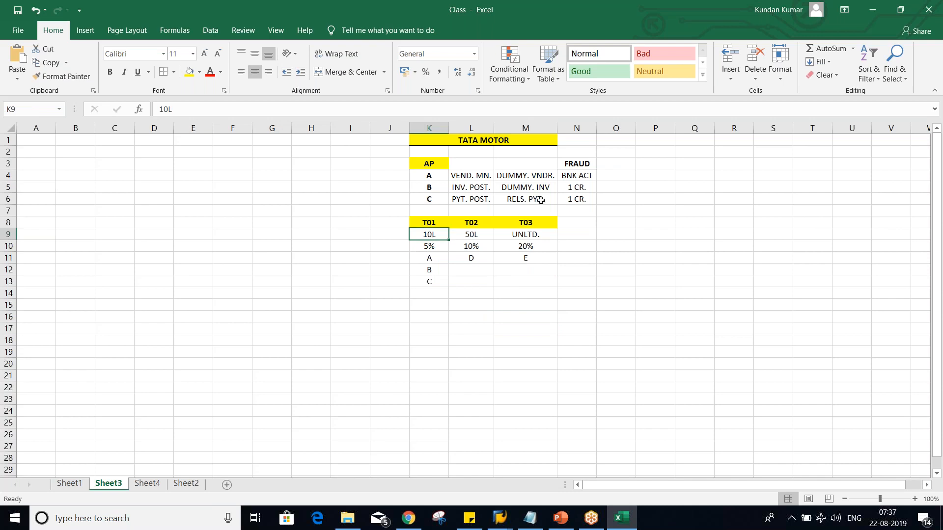
{"action": "left_click_drag", "start_coordinate": [425, 189], "coordinate": [577, 191]}
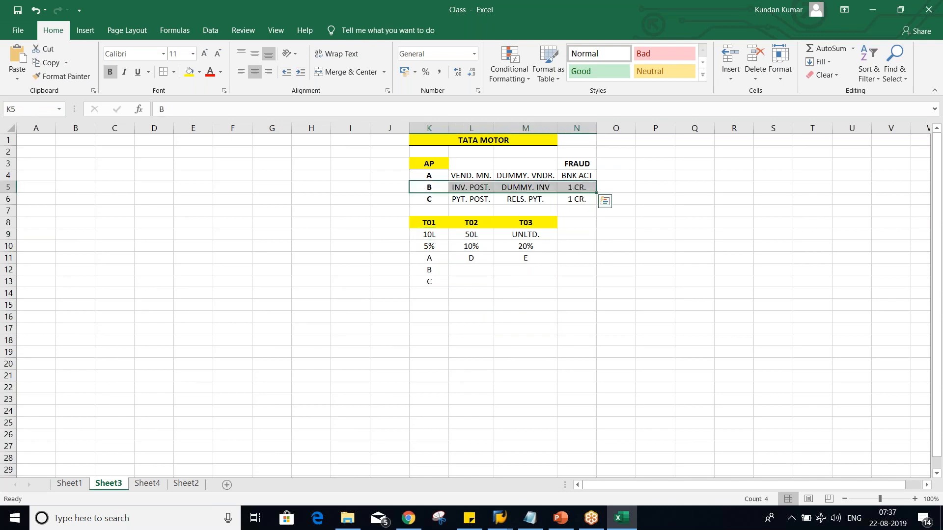
{"action": "left_click", "coordinate": [578, 205]}
{"action": "left_click", "coordinate": [578, 189]}
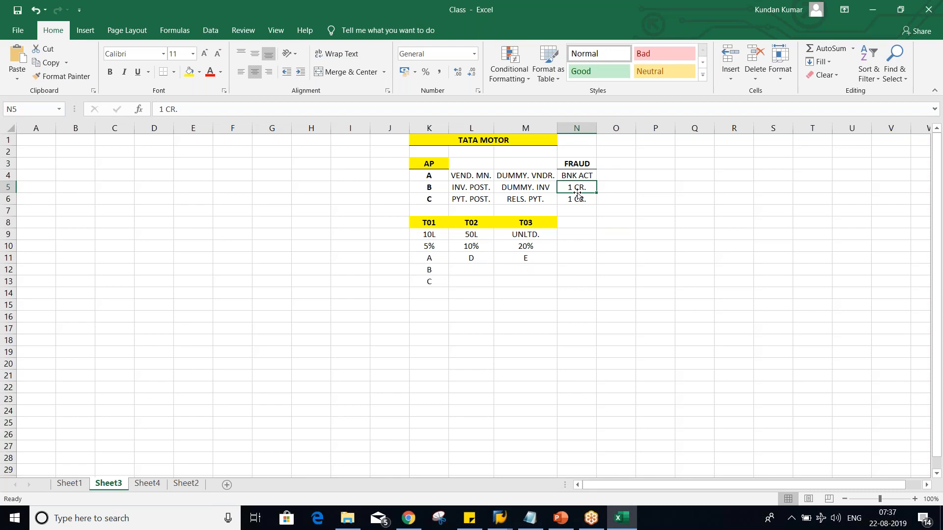
{"action": "left_click", "coordinate": [463, 290]}
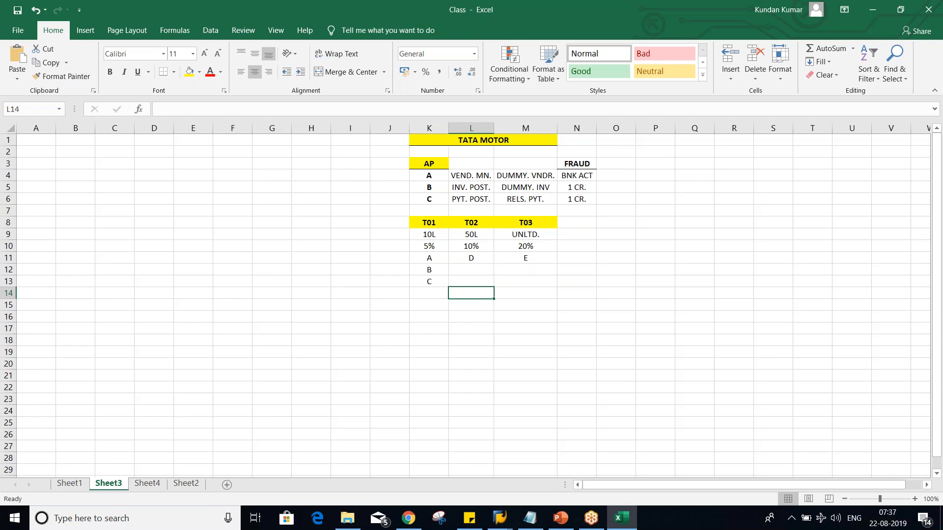
{"action": "left_click", "coordinate": [528, 374]}
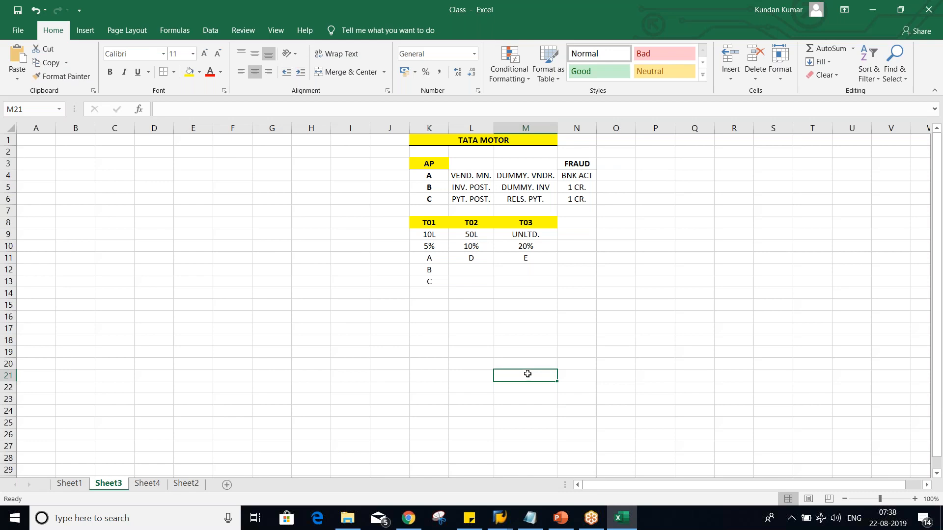
Step: Review the amount limit, percentage and assigned staff in the T01 column, plus the limits and headers of T02 and T03
{"action": "left_click", "coordinate": [433, 235]}
{"action": "left_click", "coordinate": [435, 247]}
{"action": "left_click", "coordinate": [434, 256]}
{"action": "left_click", "coordinate": [434, 245]}
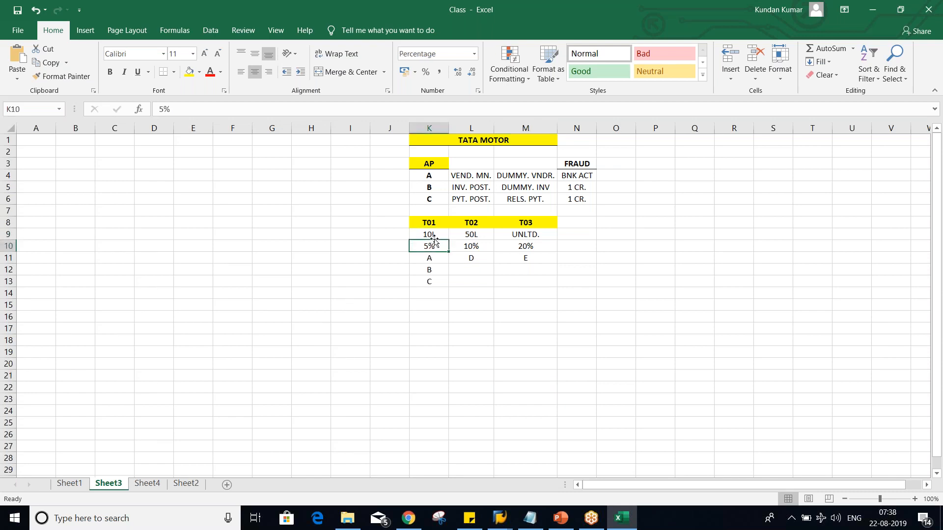
{"action": "left_click_drag", "start_coordinate": [432, 234], "coordinate": [528, 236]}
{"action": "left_click", "coordinate": [435, 223]}
{"action": "left_click", "coordinate": [471, 225]}
{"action": "left_click", "coordinate": [528, 223]}
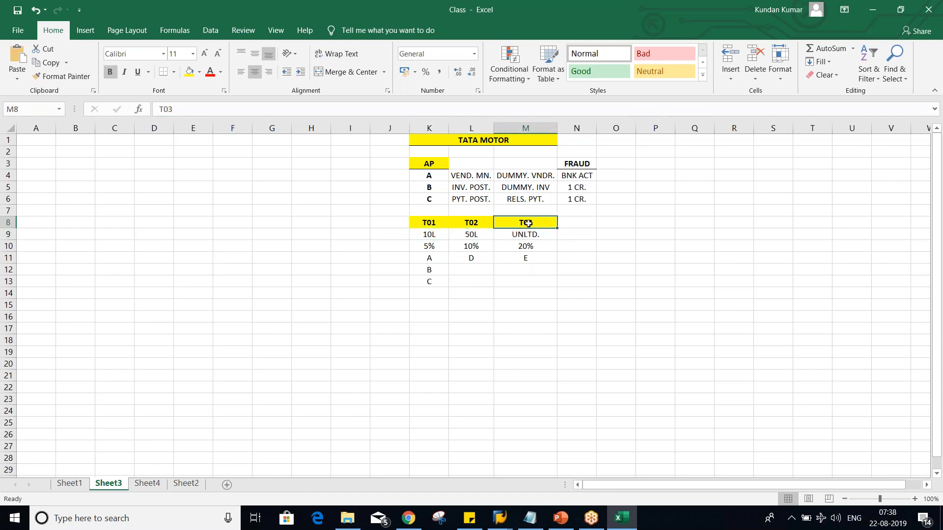
{"action": "left_click", "coordinate": [429, 233]}
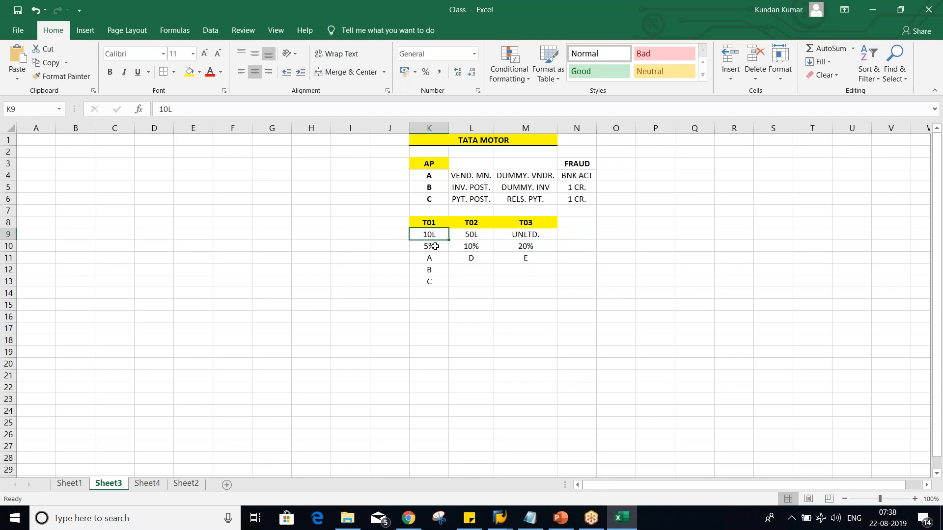
Step: Compare the invoice posting row of B and the payment posting row of C with the T01 amount limit
{"action": "left_click", "coordinate": [575, 188]}
{"action": "left_click_drag", "start_coordinate": [417, 189], "coordinate": [578, 191]}
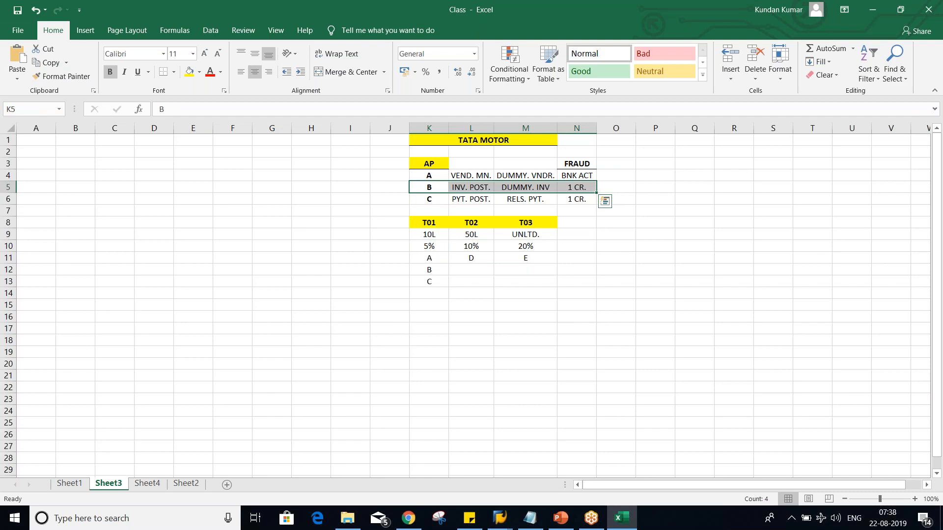
{"action": "left_click", "coordinate": [428, 237]}
{"action": "left_click_drag", "start_coordinate": [428, 198], "coordinate": [568, 202]}
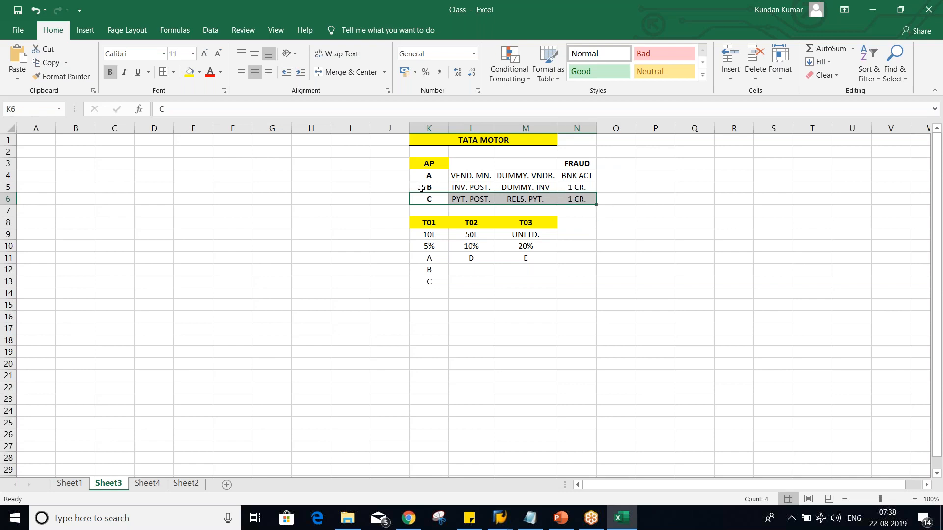
{"action": "left_click_drag", "start_coordinate": [421, 188], "coordinate": [570, 186]}
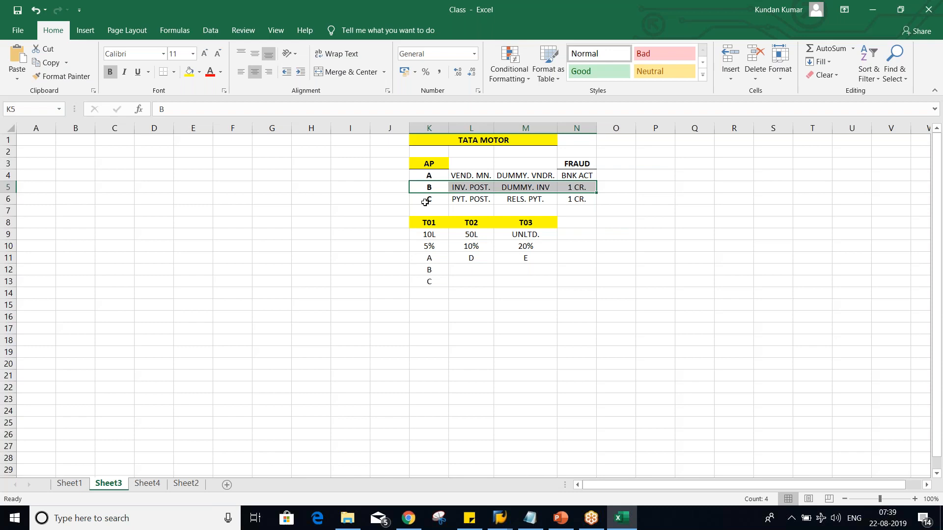
{"action": "left_click_drag", "start_coordinate": [425, 203], "coordinate": [593, 194]}
{"action": "left_click", "coordinate": [431, 234]}
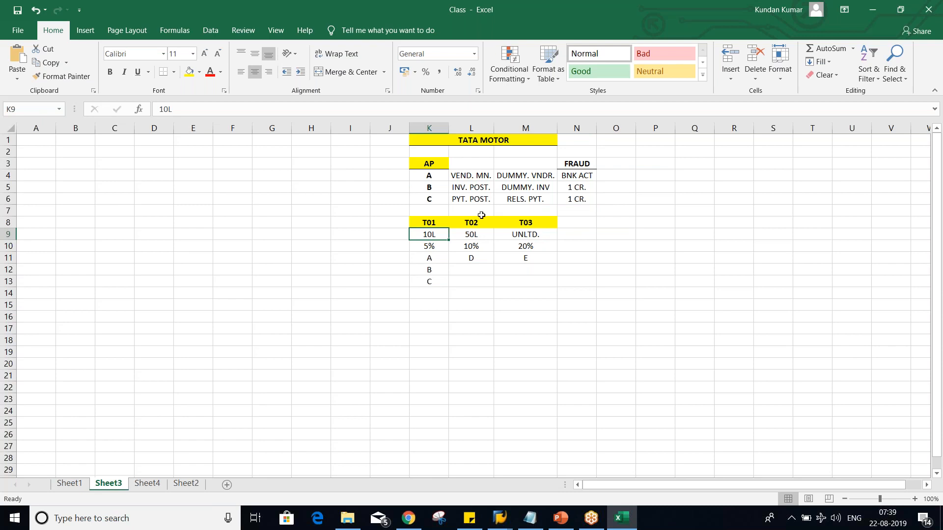
{"action": "left_click_drag", "start_coordinate": [434, 201], "coordinate": [564, 202]}
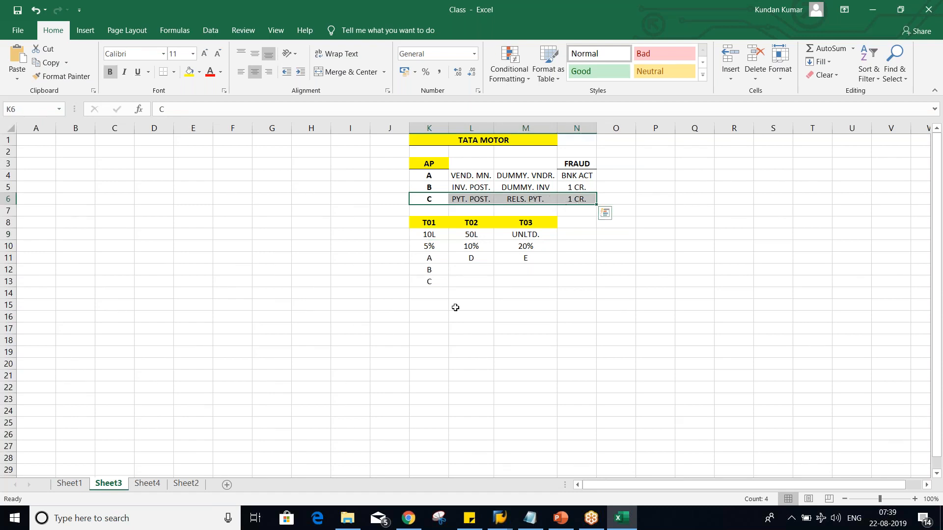
{"action": "left_click", "coordinate": [429, 236]}
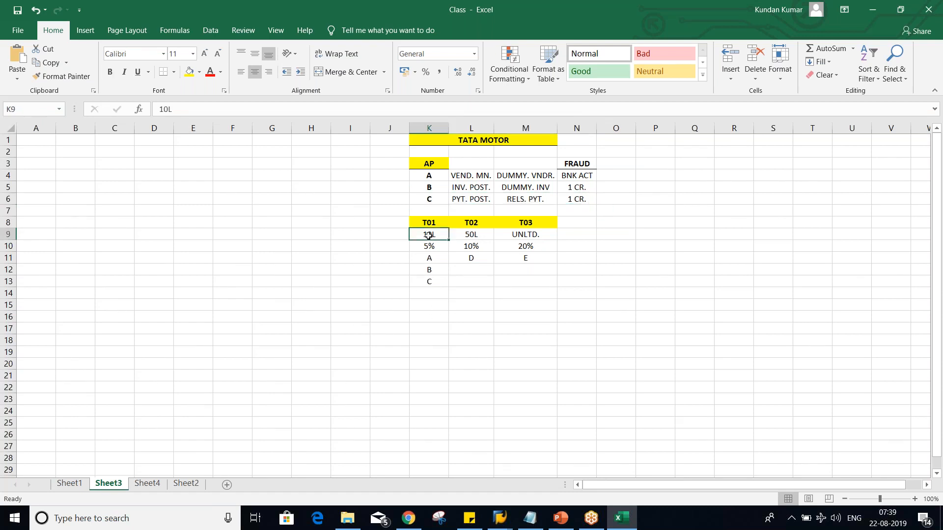
{"action": "left_click", "coordinate": [455, 299]}
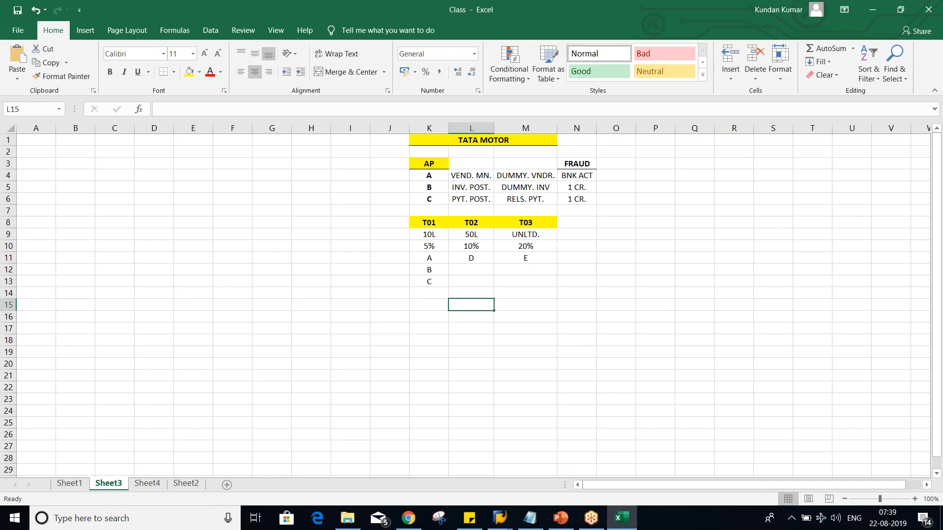
Step: Switch from Excel to SAP and bring up the SAP Logon 740 window
{"action": "key", "text": "alt+Tab"}
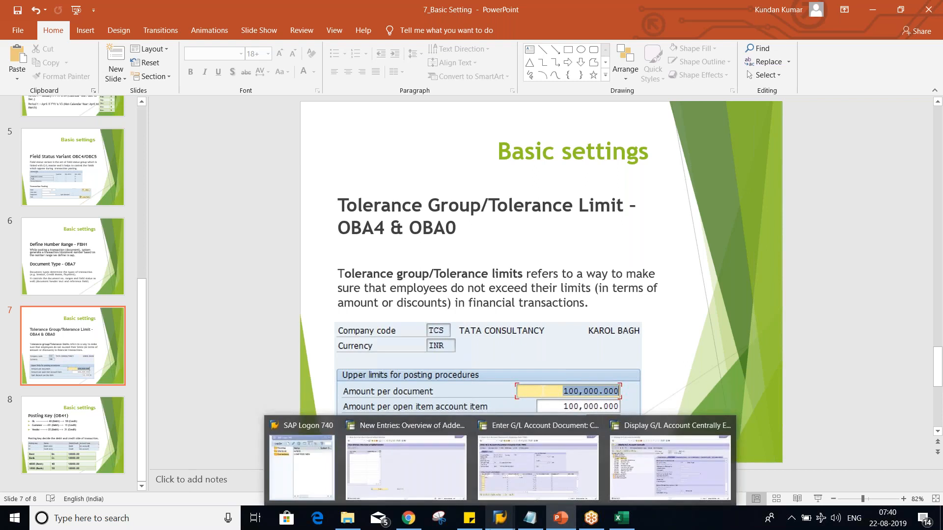
{"action": "mouse_move", "coordinate": [409, 518]}
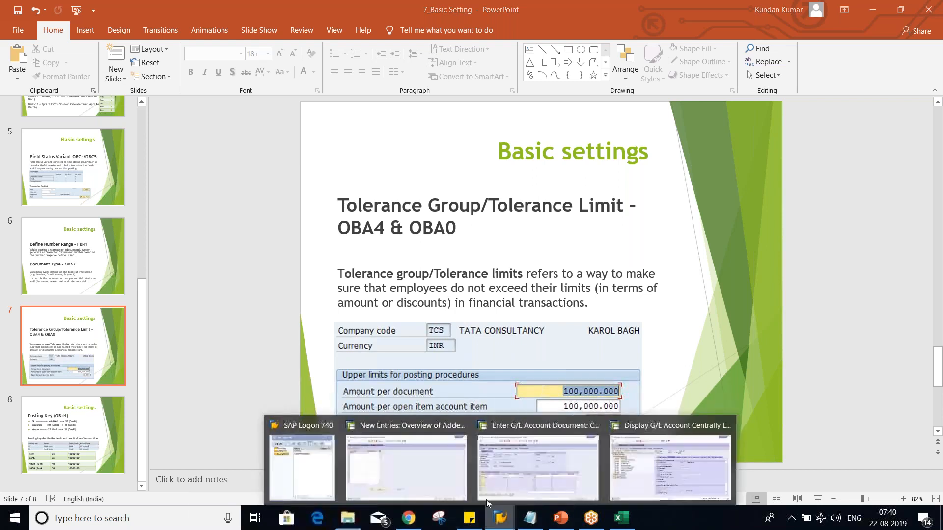
{"action": "key", "text": "alt+Tab"}
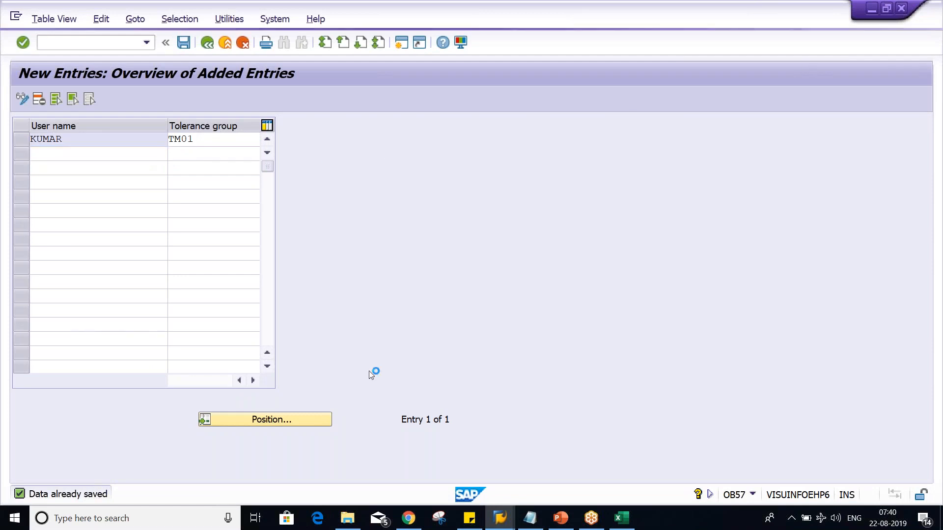
{"action": "mouse_move", "coordinate": [510, 524]}
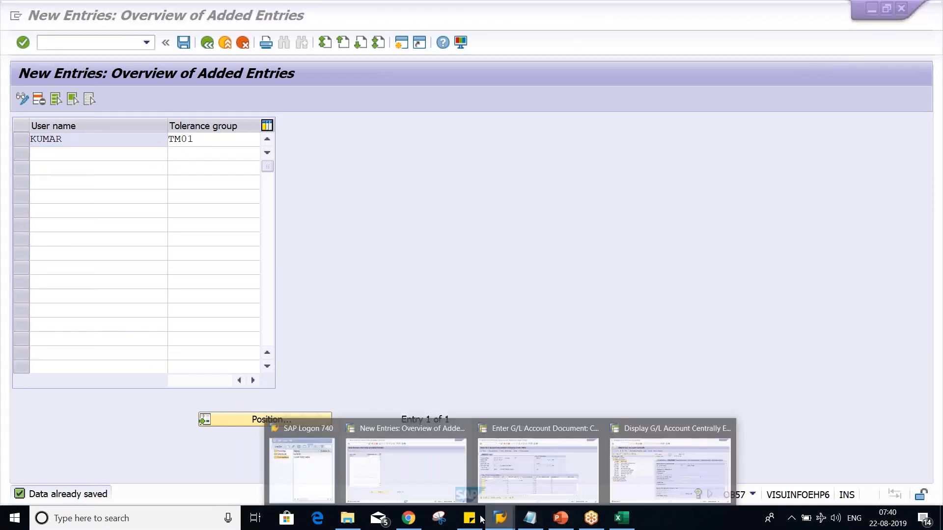
{"action": "left_click", "coordinate": [309, 470]}
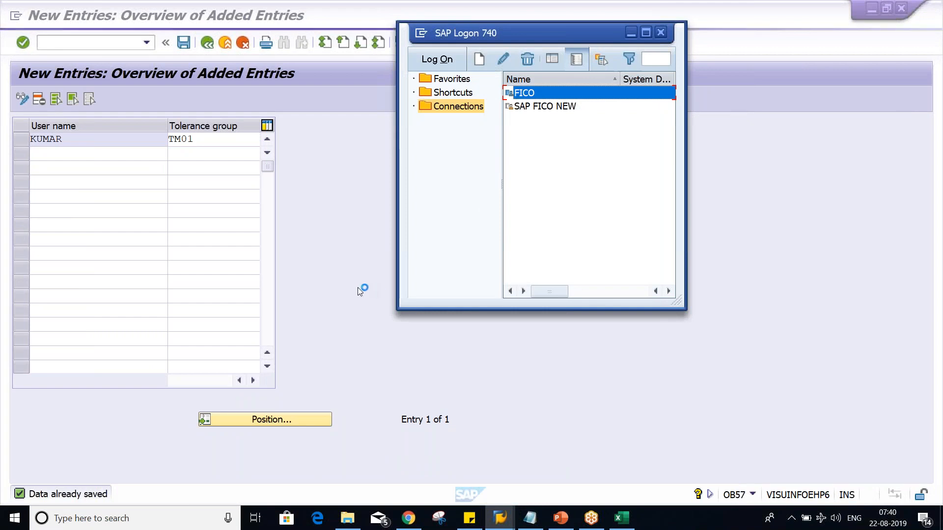
Step: Open the FICO connection and fill in the user name on the logon screen
{"action": "key", "text": "Return"}
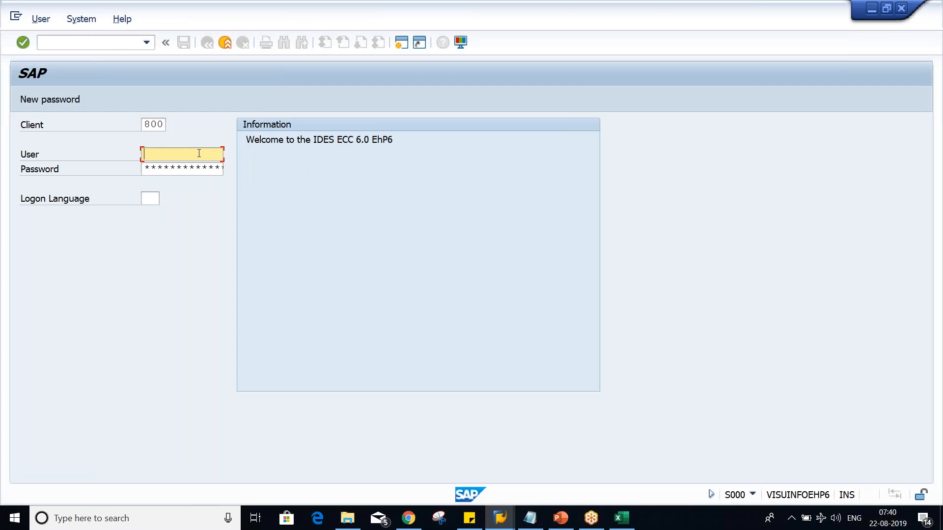
{"action": "left_click", "coordinate": [199, 154]}
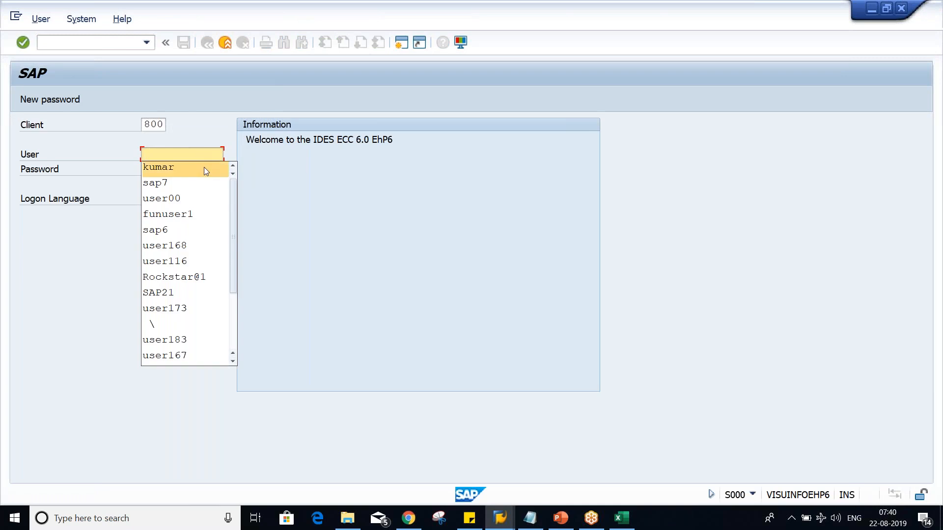
{"action": "left_click", "coordinate": [204, 167]}
{"action": "left_click", "coordinate": [207, 171]}
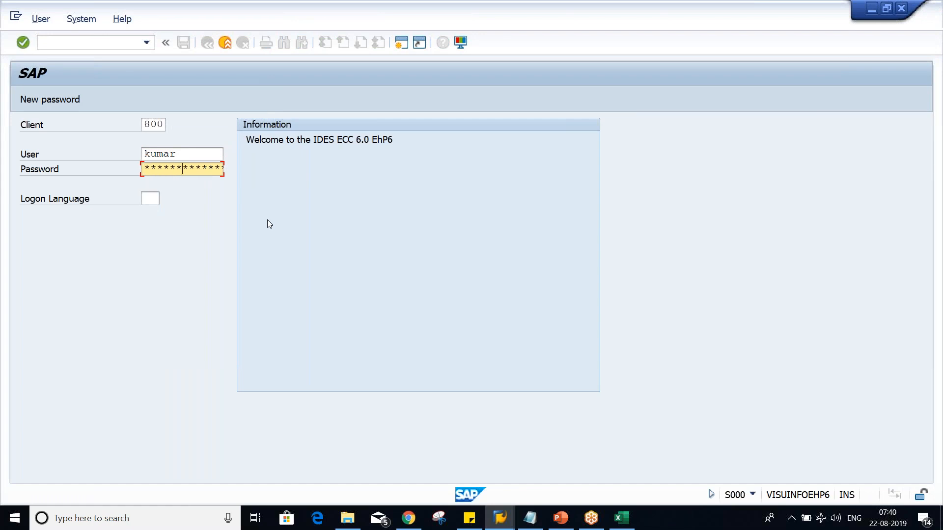
Step: Enter the account password and log on to client 800
{"action": "key", "text": "Return"}
{"action": "left_click", "coordinate": [559, 319]}
{"action": "left_click", "coordinate": [211, 158]}
{"action": "key", "text": "Tab"}
{"action": "type", "text": "*"}
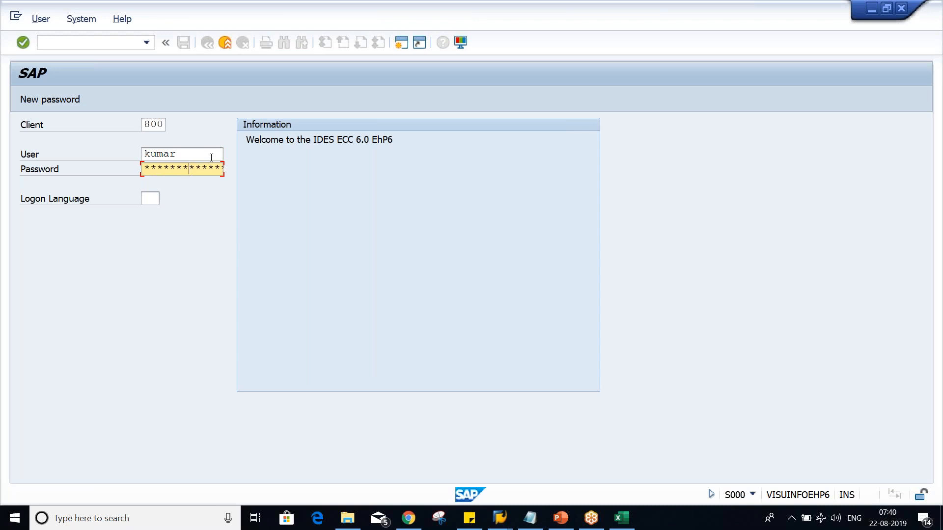
{"action": "key", "text": "Return"}
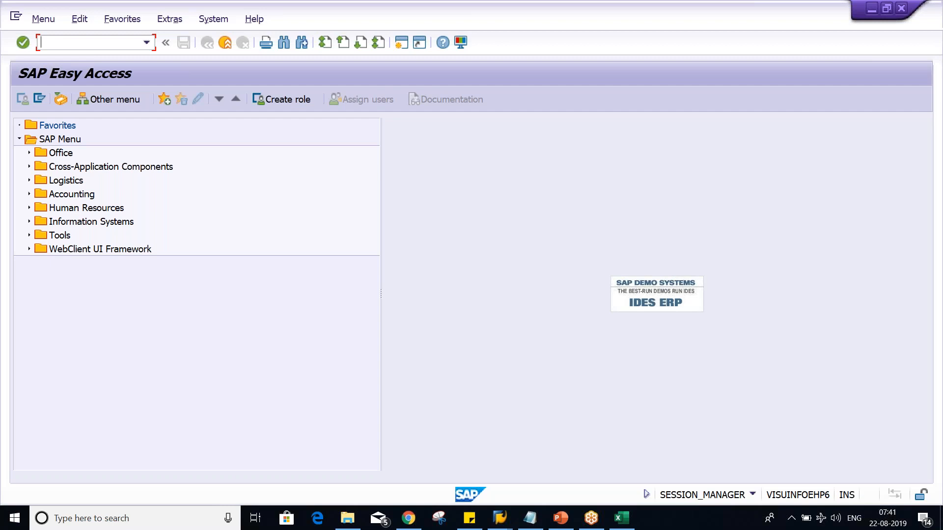
Step: Switch to Excel and review the T01 header and staff A assigned to that tolerance group
{"action": "left_click", "coordinate": [621, 518]}
{"action": "left_click", "coordinate": [424, 222]}
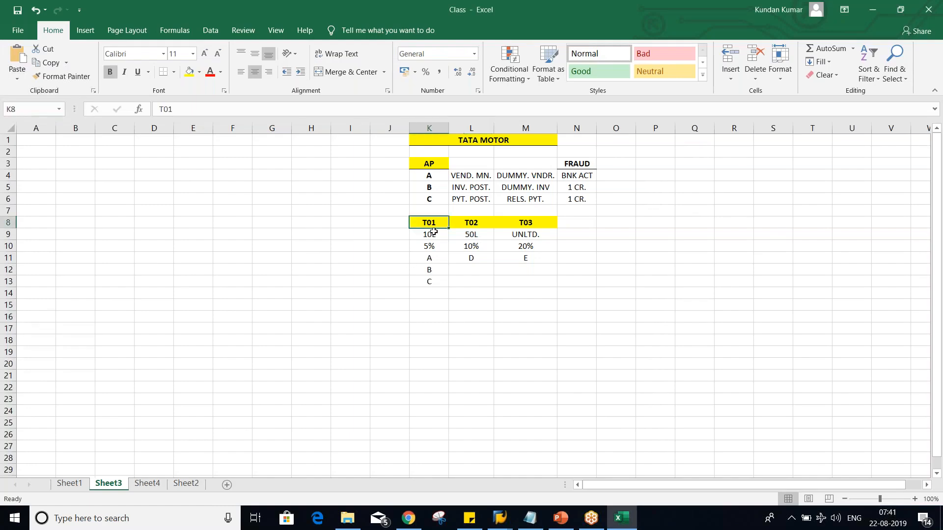
{"action": "left_click", "coordinate": [429, 259]}
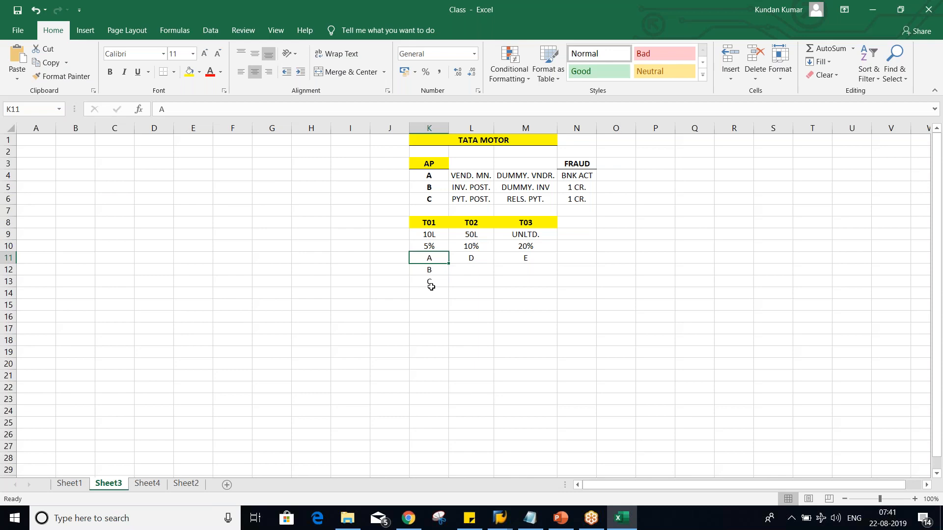
Step: Switch back to SAP, run transaction OBA4 and start a new FI tolerance group entry
{"action": "key", "text": "alt+Tab"}
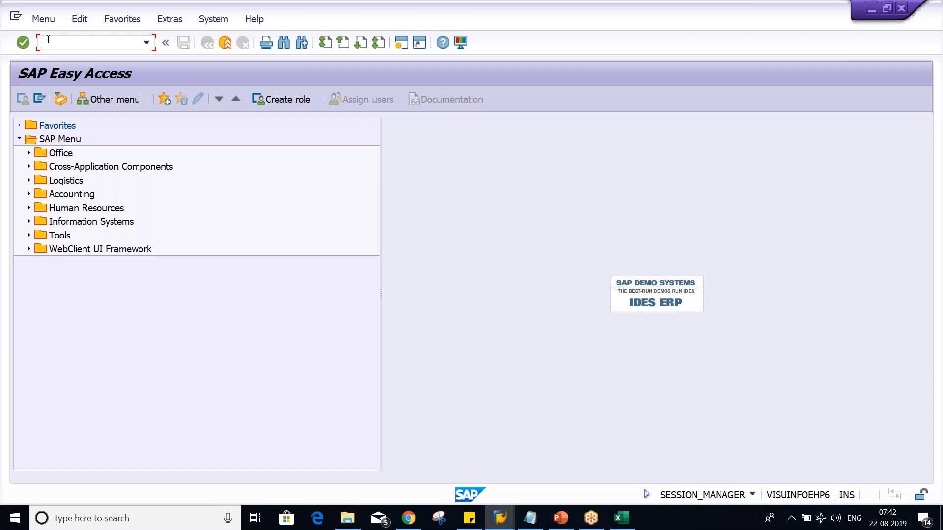
{"action": "type", "text": "OBA4"}
{"action": "key", "text": "Return"}
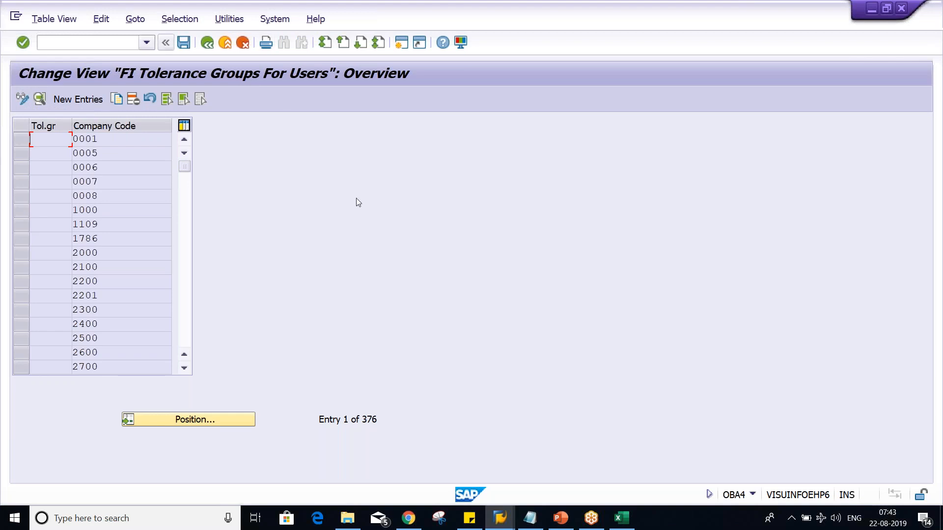
{"action": "left_click", "coordinate": [84, 100]}
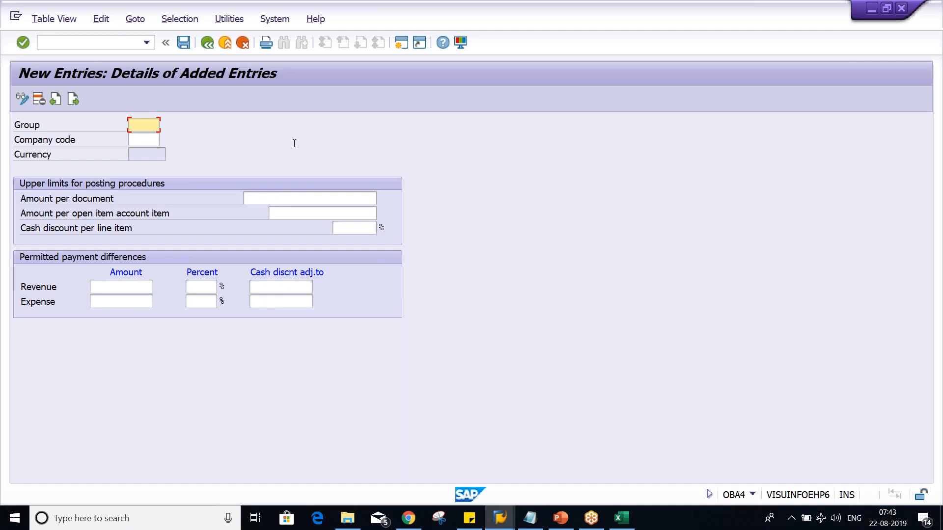
Step: Set both the group and the company code of the new tolerance entry to TM02
{"action": "key", "text": "Tab"}
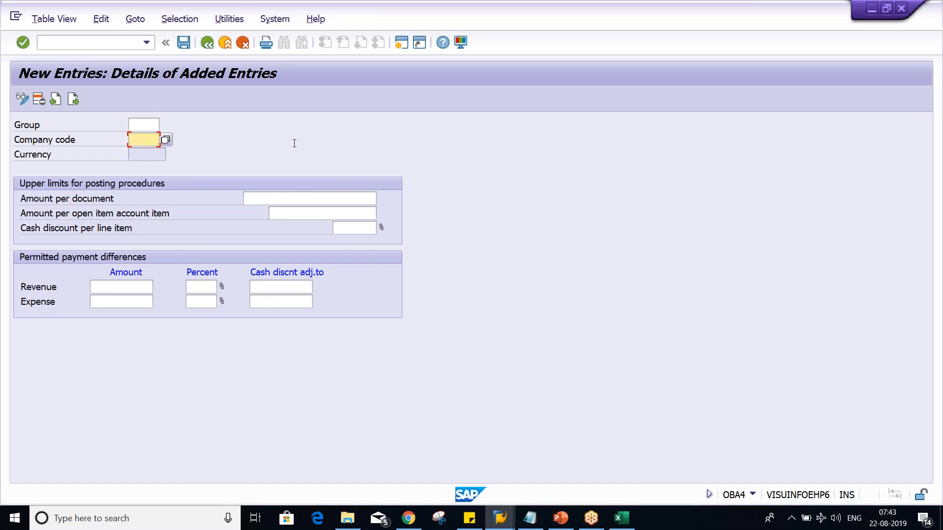
{"action": "type", "text": "TM02"}
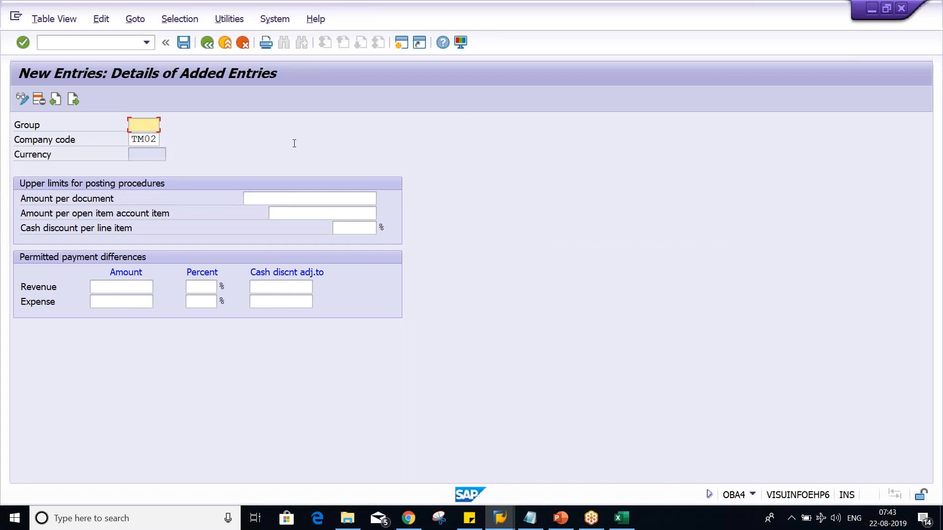
{"action": "type", "text": "TM02"}
{"action": "key", "text": "BackSpace"}
{"action": "key", "text": "BackSpace"}
{"action": "key", "text": "BackSpace"}
{"action": "key", "text": "BackSpace"}
{"action": "type", "text": "T01"}
{"action": "key", "text": "BackSpace"}
{"action": "key", "text": "BackSpace"}
{"action": "key", "text": "BackSpace"}
{"action": "type", "text": "TM02"}
{"action": "left_click_drag", "start_coordinate": [132, 125], "coordinate": [213, 126]}
{"action": "left_click", "coordinate": [134, 124]}
{"action": "left_click", "coordinate": [134, 139]}
{"action": "left_click_drag", "start_coordinate": [132, 124], "coordinate": [157, 125]}
Step: Set the amount per document and the amount per open item account item to 500, and the cash discount per line item to 5%
{"action": "left_click", "coordinate": [308, 198]}
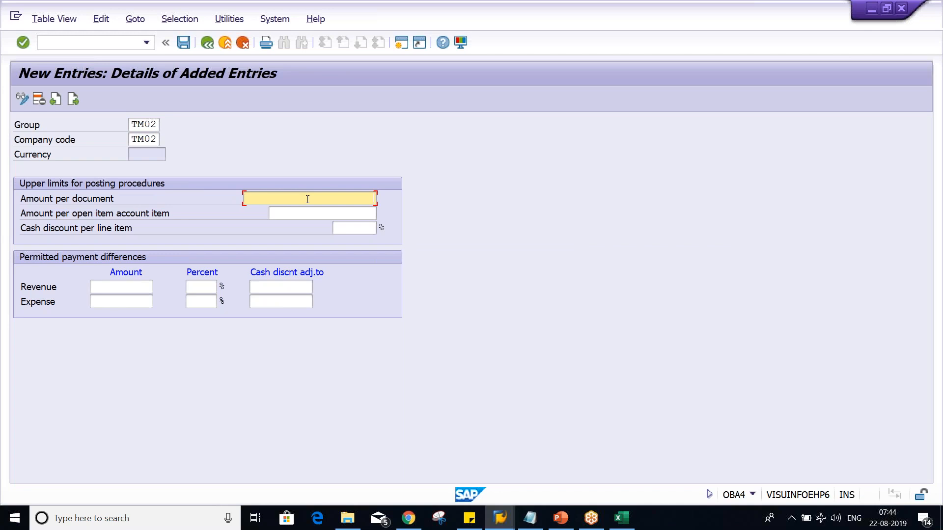
{"action": "type", "text": "500"}
{"action": "key", "text": "Tab"}
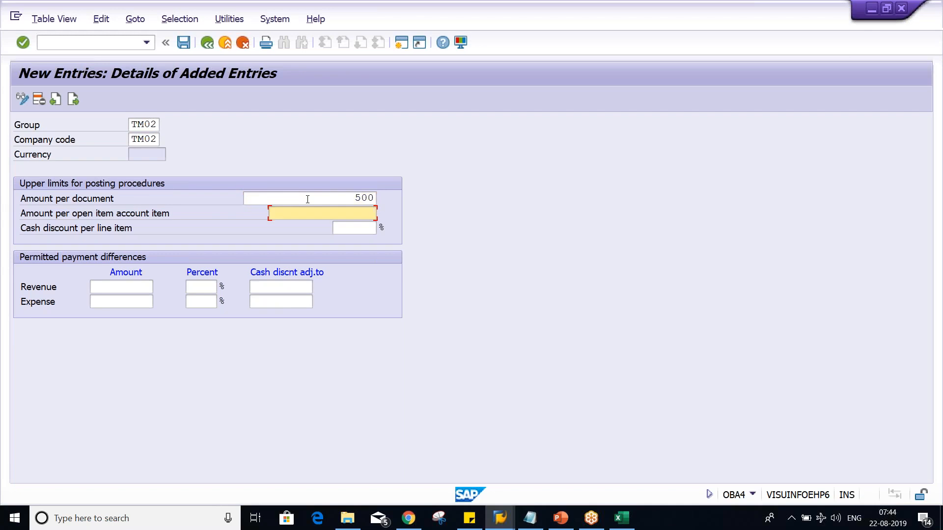
{"action": "type", "text": "500"}
{"action": "key", "text": "Tab"}
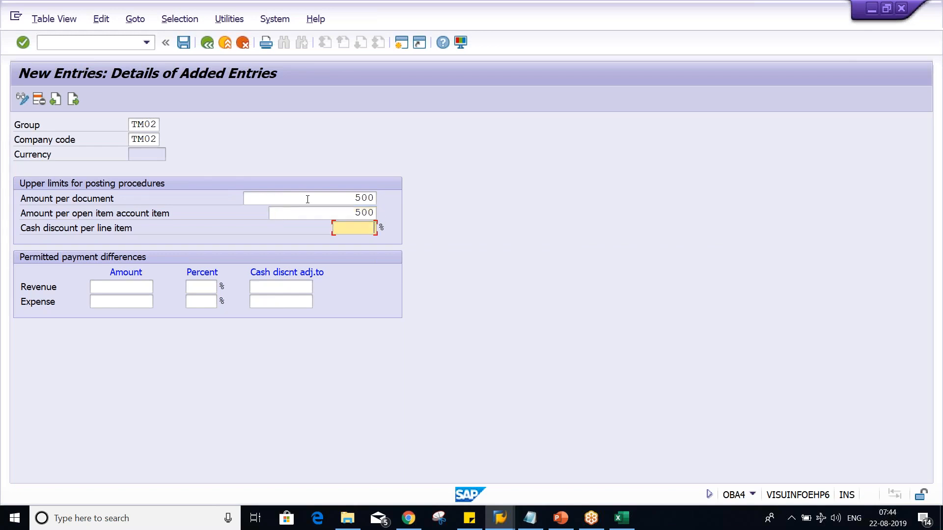
{"action": "type", "text": "5"}
{"action": "key", "text": "Return"}
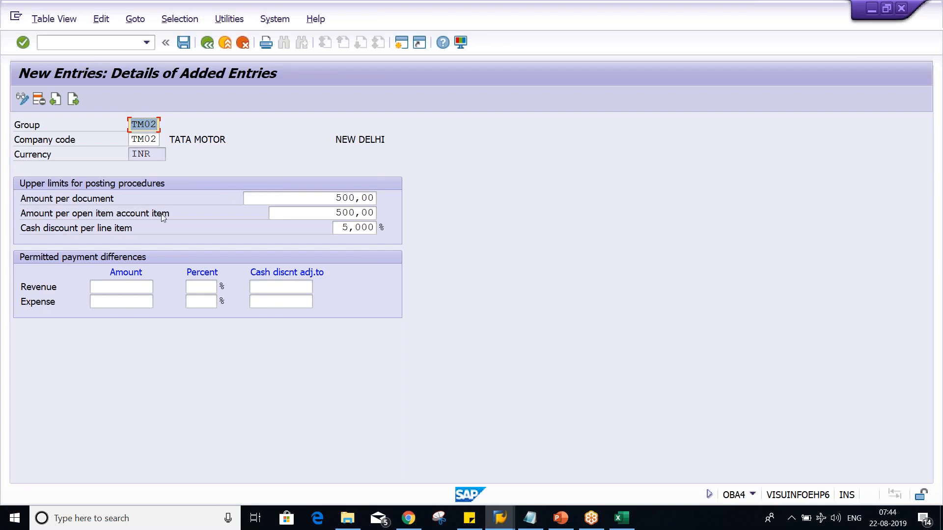
Step: Compare the upper limit for amount per document with the one for amount per open item account item
{"action": "left_click", "coordinate": [322, 196]}
{"action": "left_click", "coordinate": [337, 212]}
{"action": "left_click", "coordinate": [326, 202]}
{"action": "left_click", "coordinate": [328, 213]}
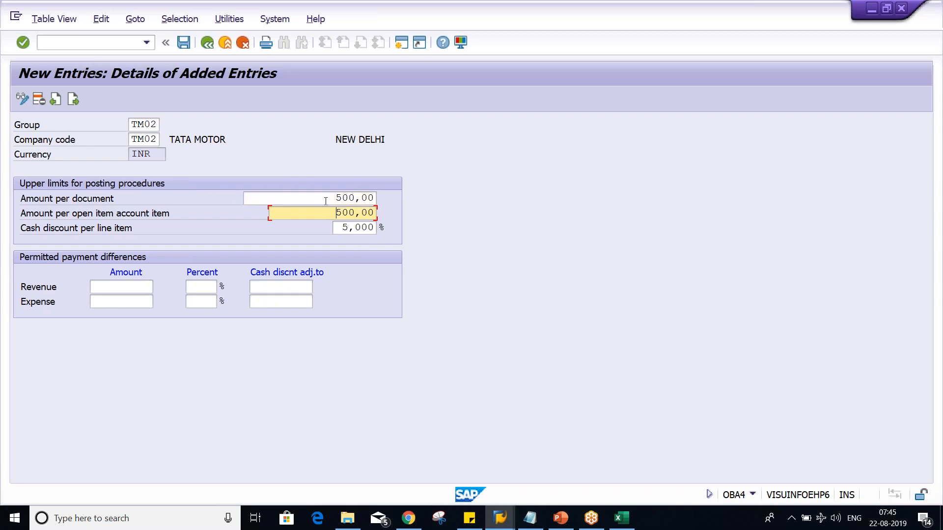
{"action": "left_click", "coordinate": [320, 203]}
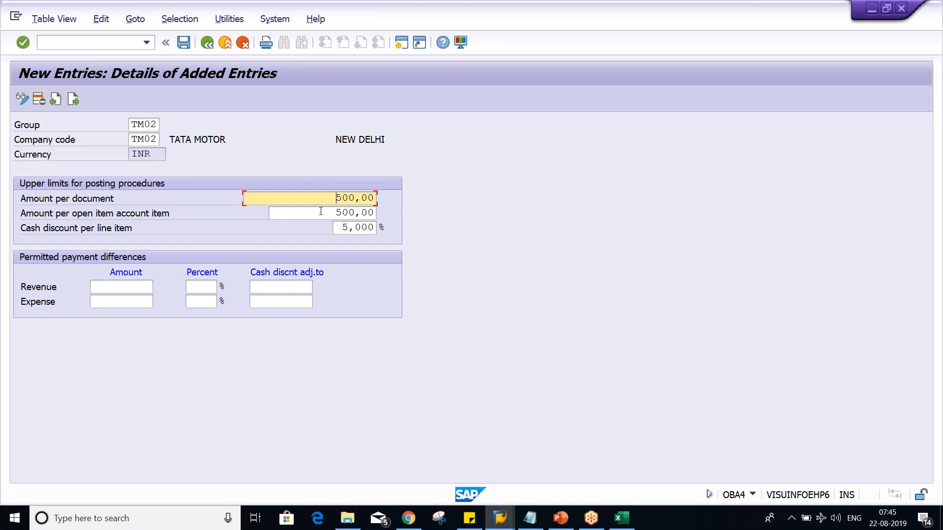
{"action": "left_click", "coordinate": [320, 213]}
{"action": "left_click", "coordinate": [321, 196]}
{"action": "left_click", "coordinate": [315, 209]}
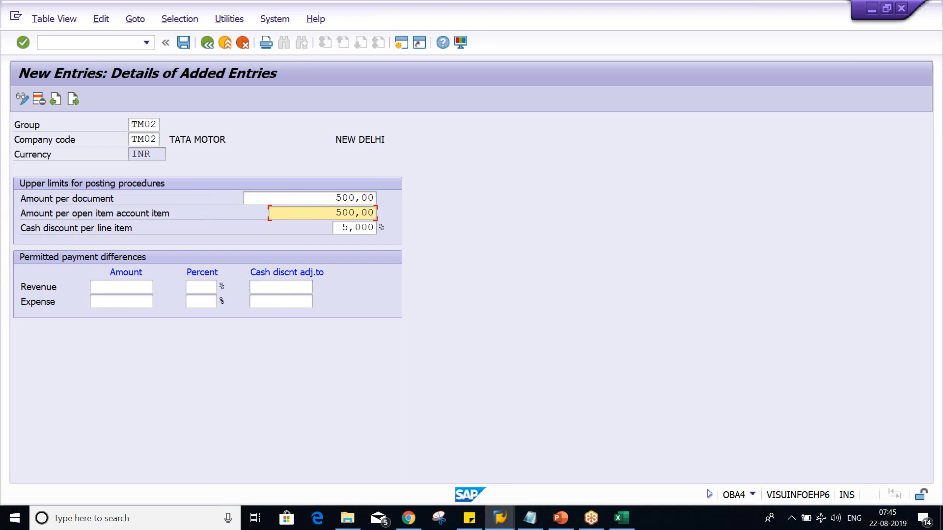
{"action": "left_click", "coordinate": [321, 203]}
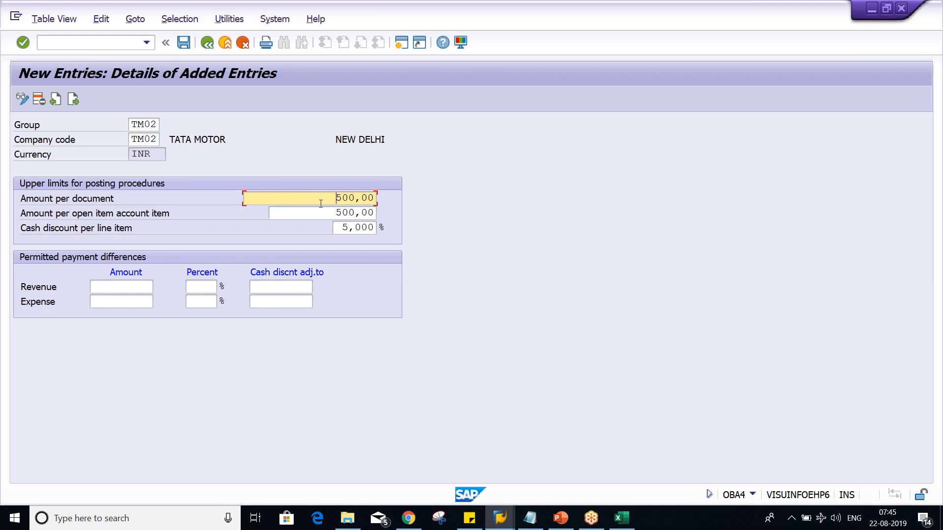
{"action": "left_click", "coordinate": [332, 210]}
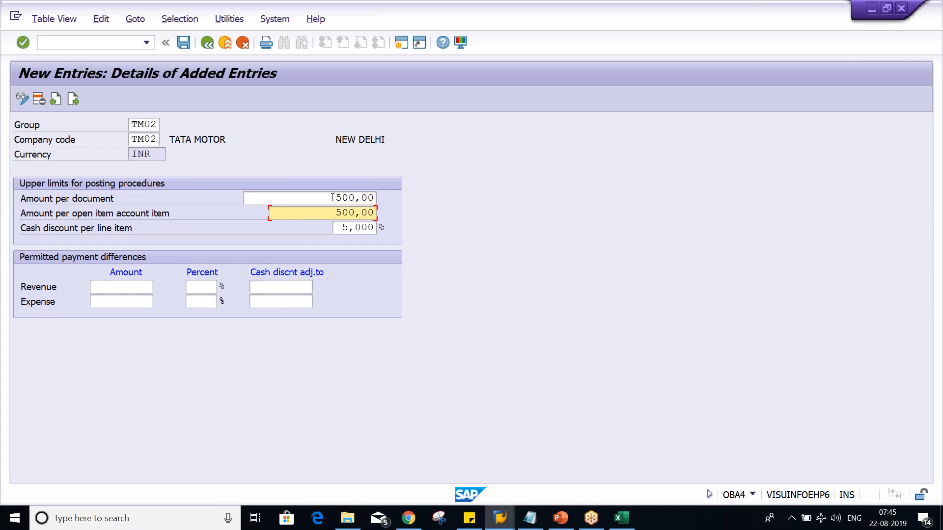
{"action": "left_click", "coordinate": [332, 198]}
{"action": "left_click", "coordinate": [335, 212]}
{"action": "left_click", "coordinate": [297, 196]}
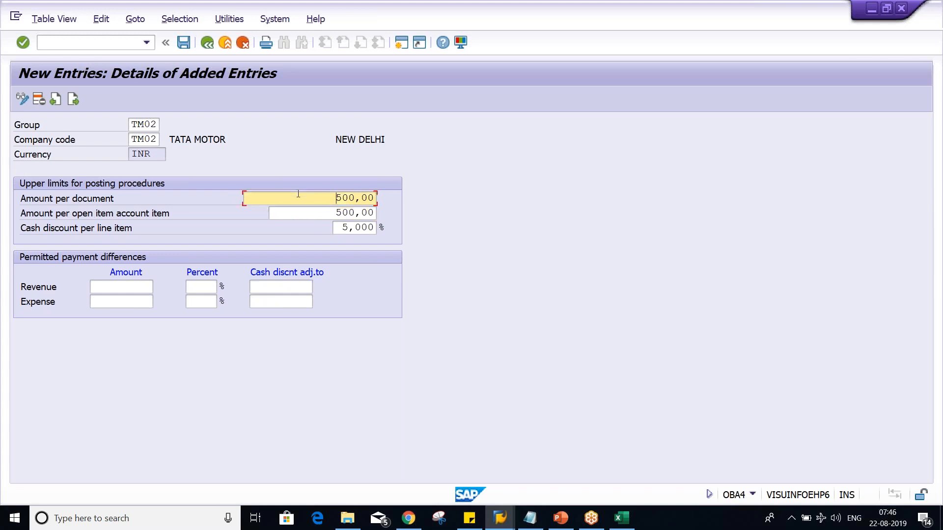
{"action": "left_click", "coordinate": [299, 217]}
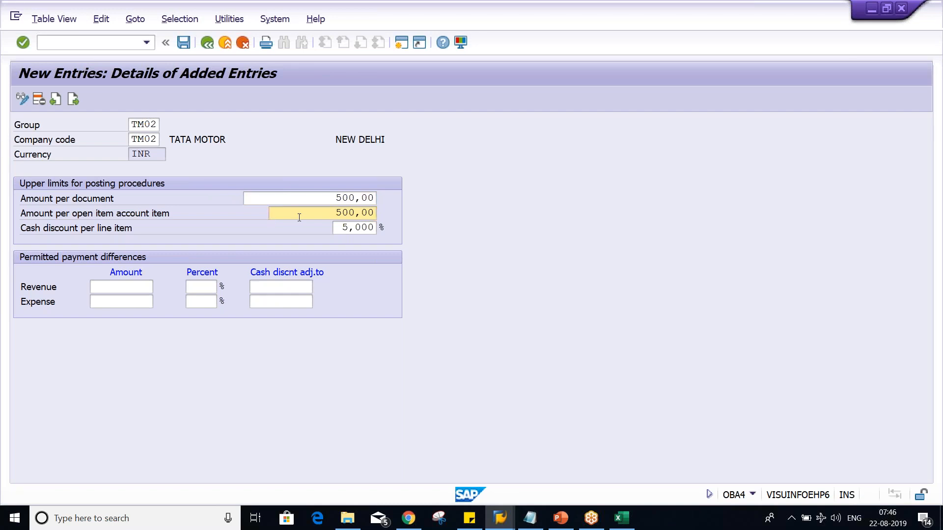
Step: Check the Tolerance Group slide in PowerPoint, and back in SAP examine the cash discount limit per line item
{"action": "key", "text": "alt+Tab"}
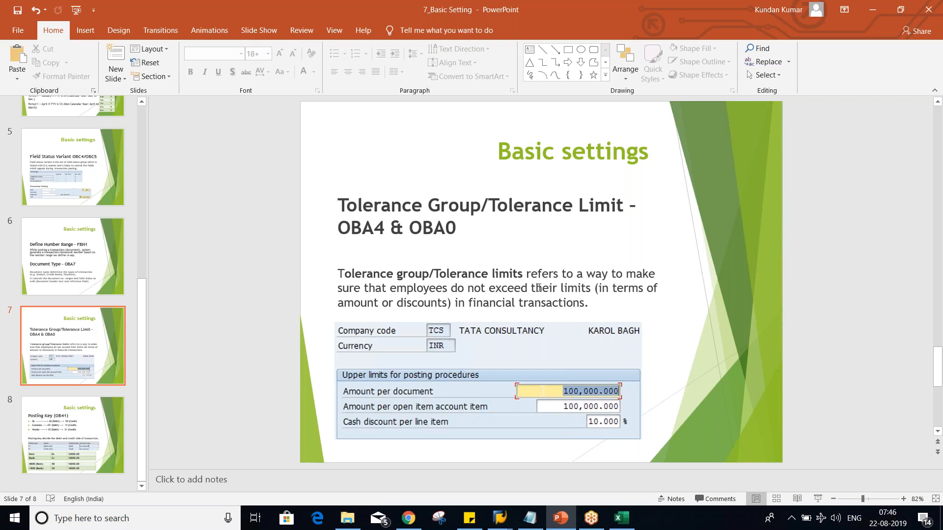
{"action": "key", "text": "alt+Tab"}
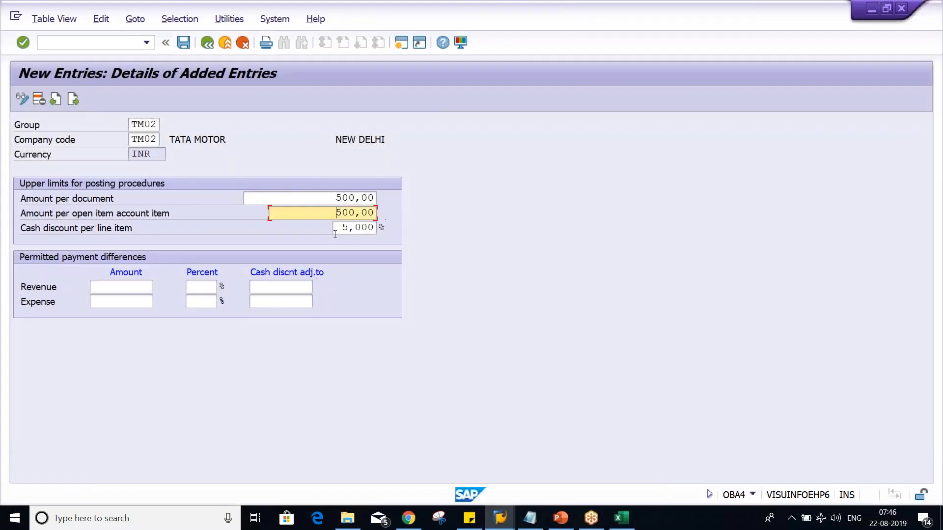
{"action": "left_click_drag", "start_coordinate": [337, 229], "coordinate": [396, 230]}
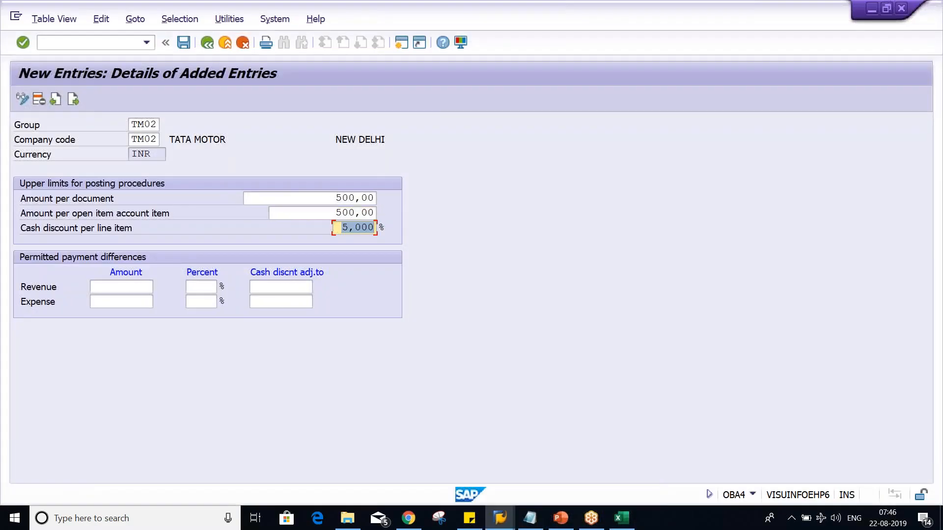
Step: Set the permitted payment difference amounts to 10 for both revenue and expense, and save the tolerance group
{"action": "left_click", "coordinate": [123, 282]}
{"action": "type", "text": "10"}
{"action": "key", "text": "Tab"}
{"action": "type", "text": "10"}
{"action": "key", "text": "Return"}
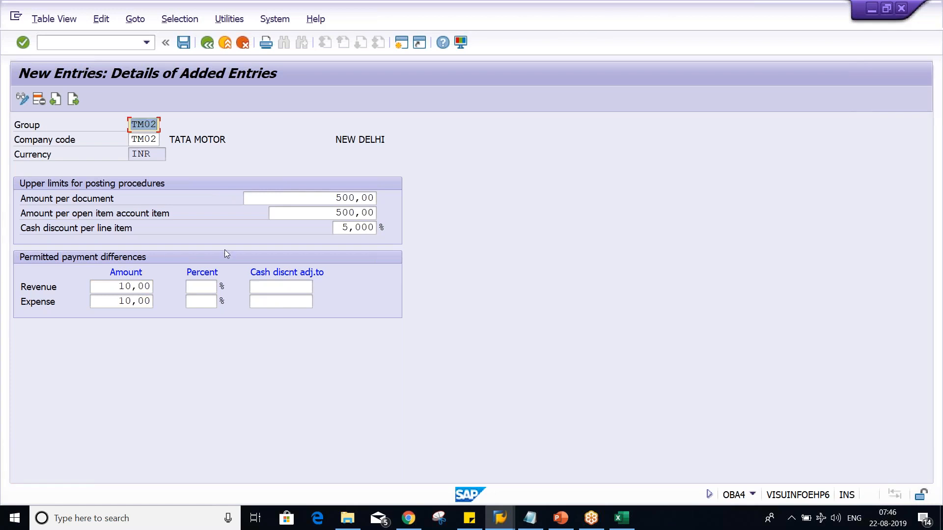
{"action": "key", "text": "Return"}
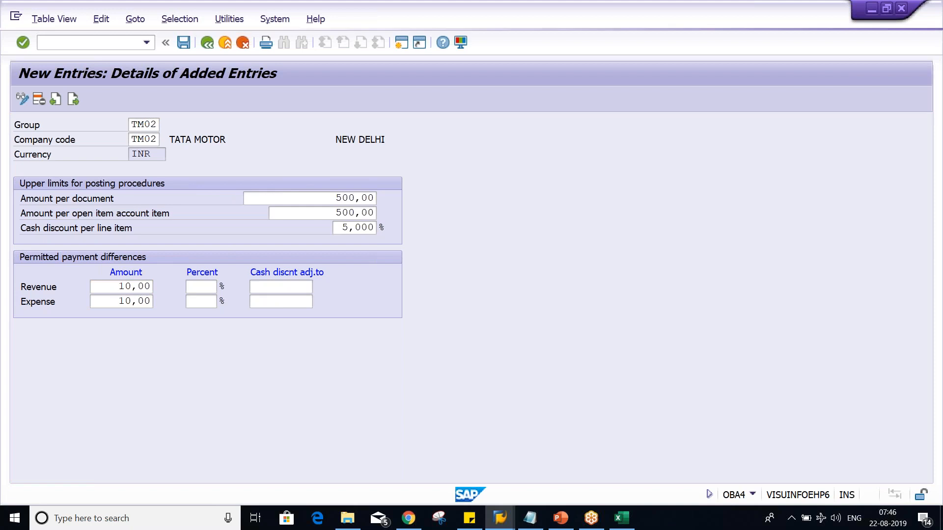
{"action": "key", "text": "Return"}
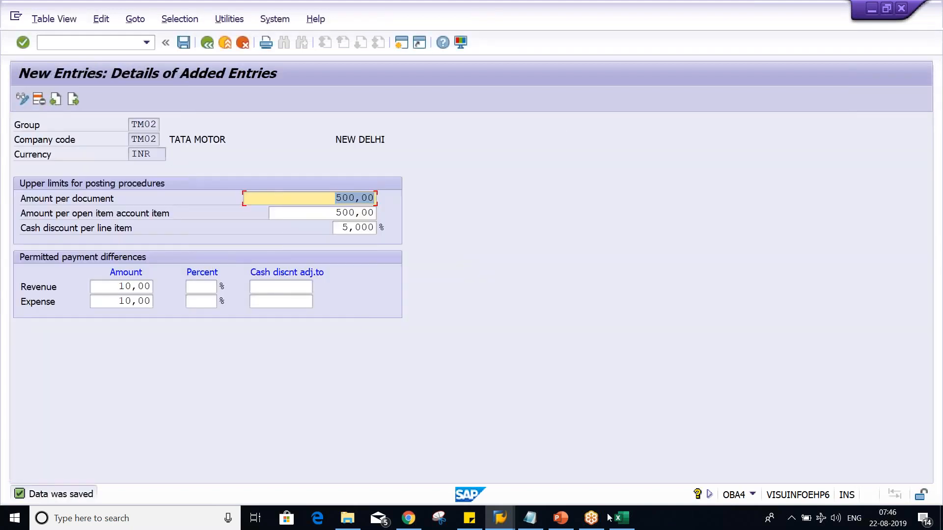
Step: Switch to the Class workbook in Excel and enter an invoice amount of 1000 in E5 of Sheet3, labelled INV. in D5
{"action": "left_click", "coordinate": [622, 518]}
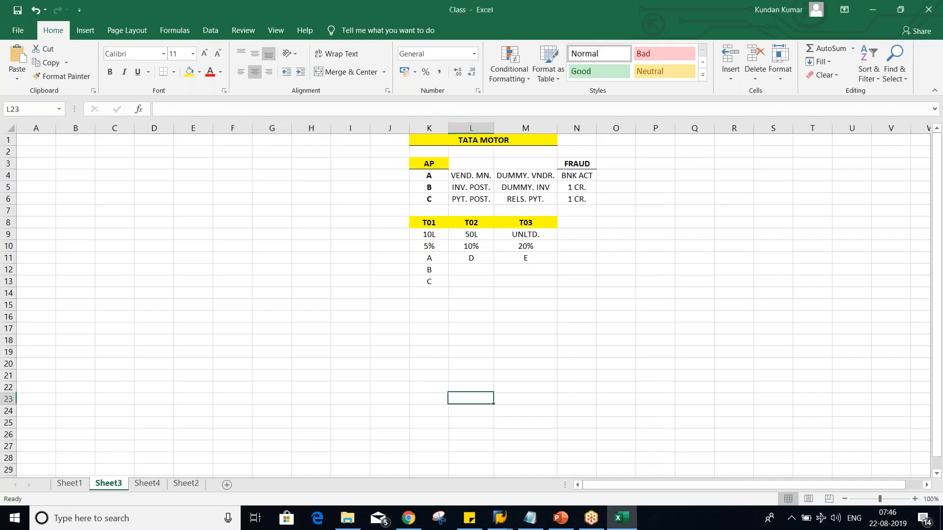
{"action": "left_click", "coordinate": [176, 237]}
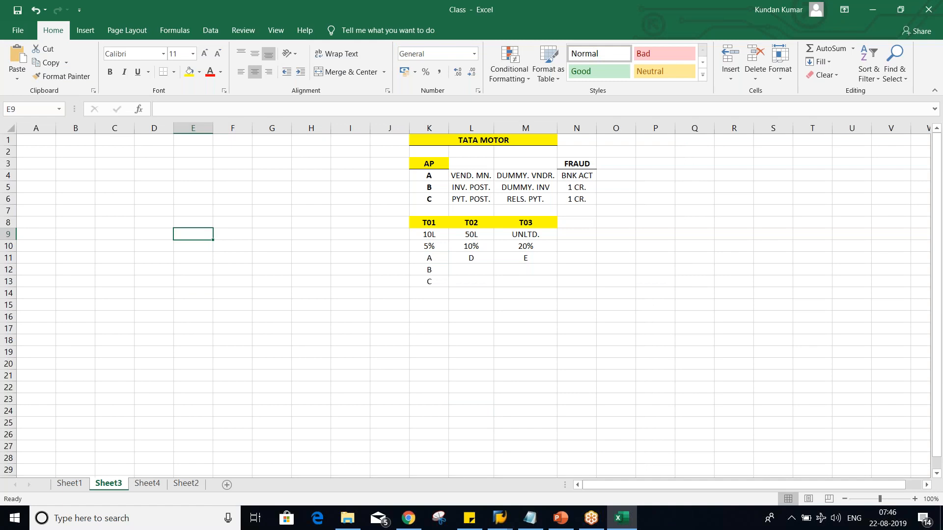
{"action": "left_click", "coordinate": [194, 186]}
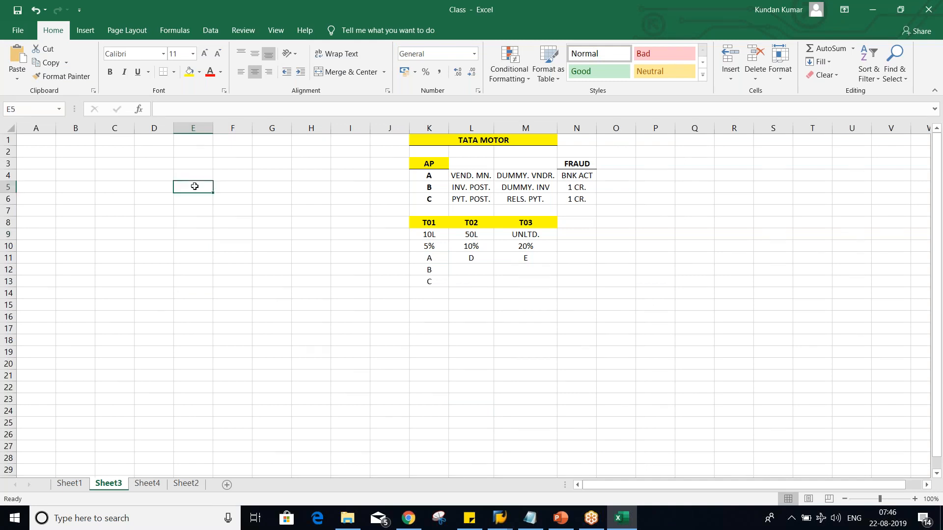
{"action": "type", "text": "1000"}
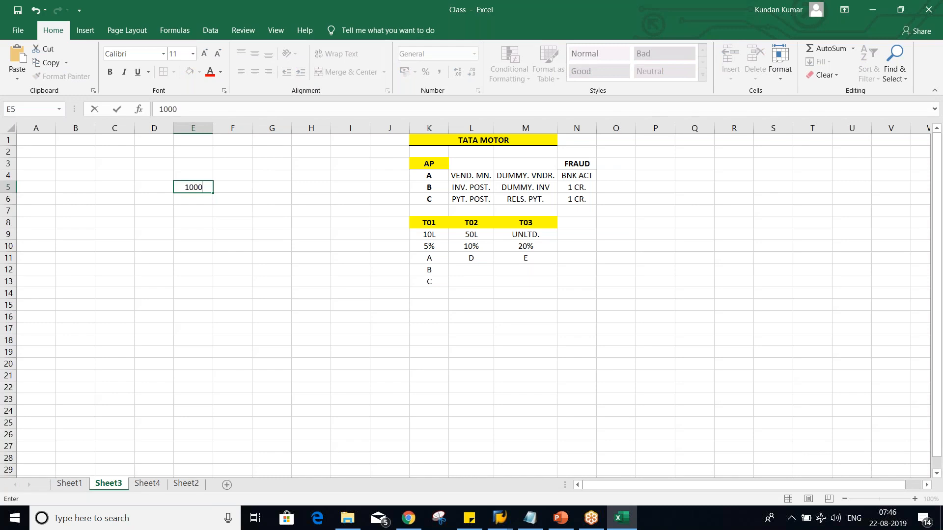
{"action": "key", "text": "Return"}
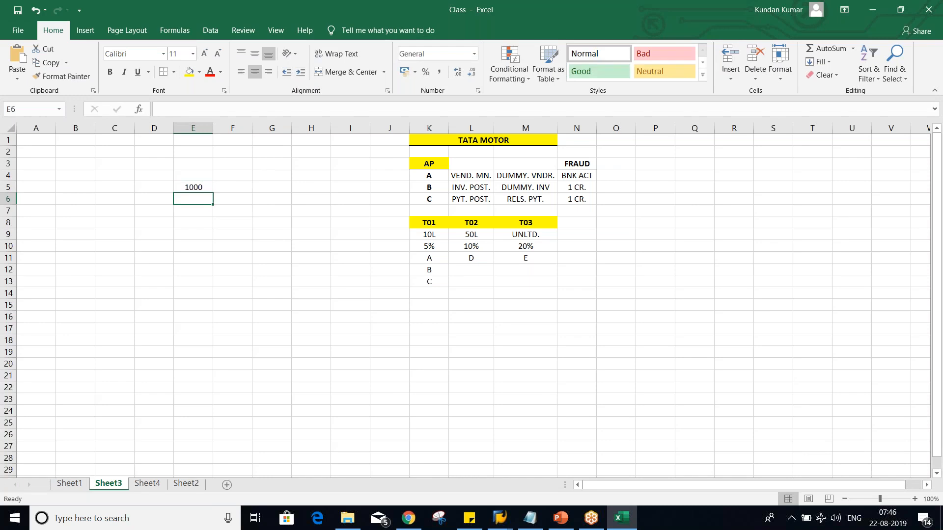
{"action": "left_click", "coordinate": [164, 186]}
{"action": "type", "text": "IN"}
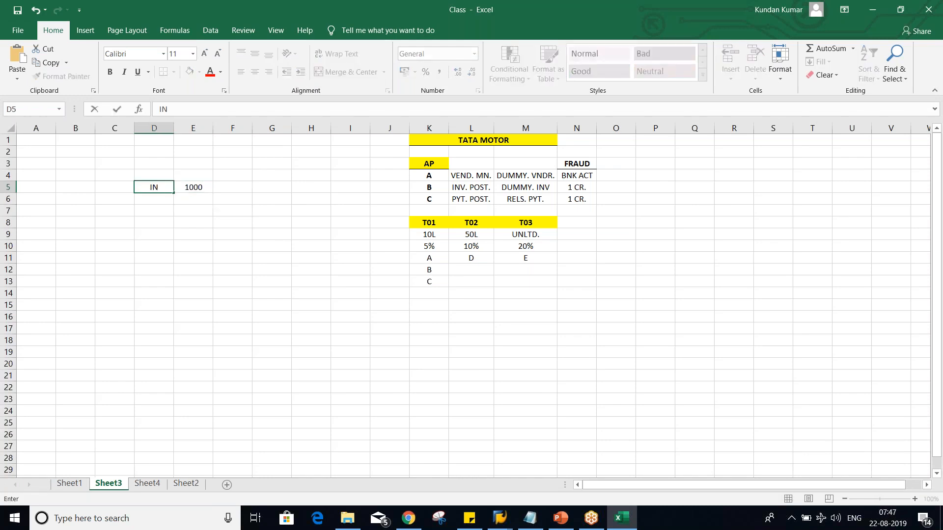
{"action": "type", "text": "V."}
{"action": "key", "text": "Tab"}
Step: Change the invoice amount in E5 to 1001
{"action": "key", "text": "Down"}
{"action": "key", "text": "Up"}
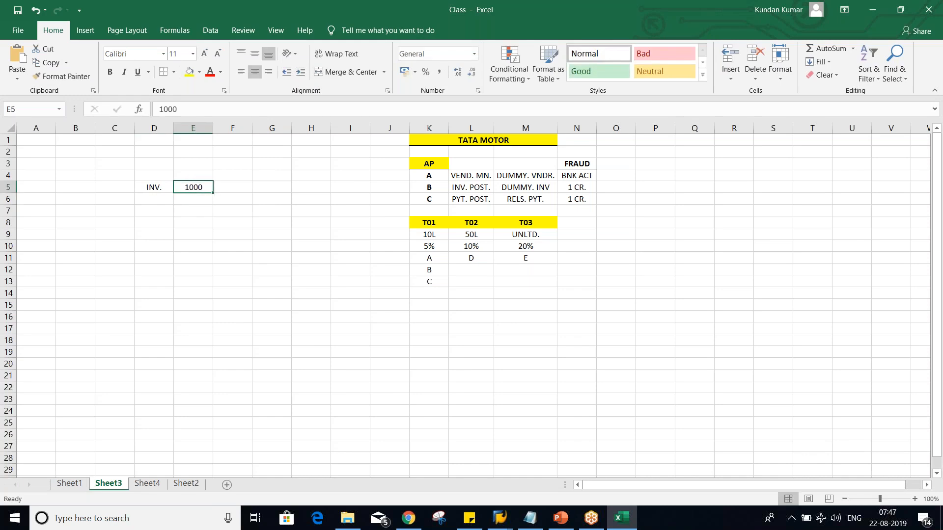
{"action": "type", "text": "1001"}
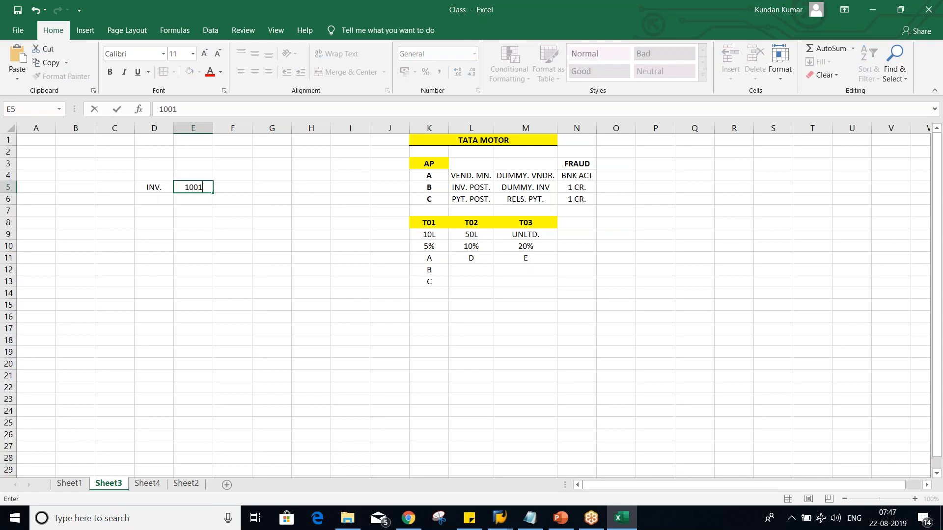
{"action": "key", "text": "Return"}
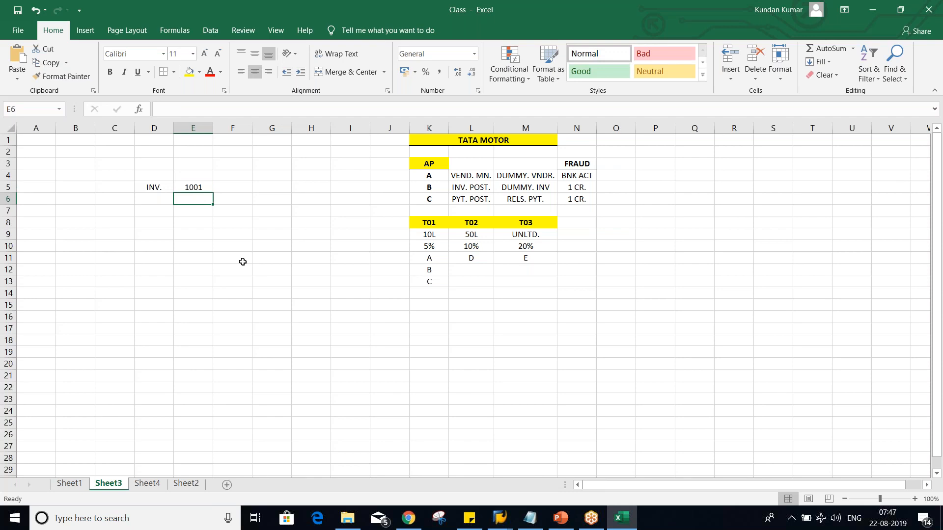
Step: Enter a payment amount of 1000 in E6 below the invoice amount and label it PYT in D6
{"action": "type", "text": "100"}
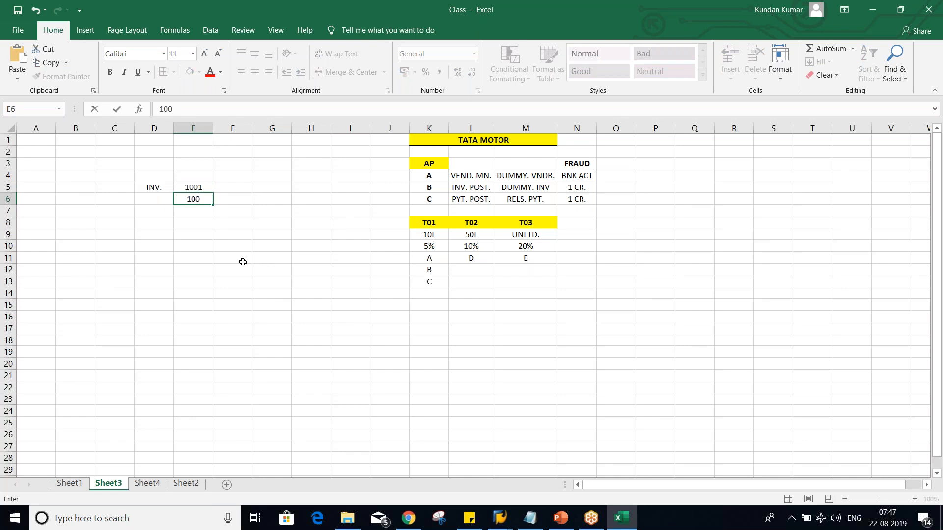
{"action": "type", "text": "0"}
{"action": "key", "text": "Return"}
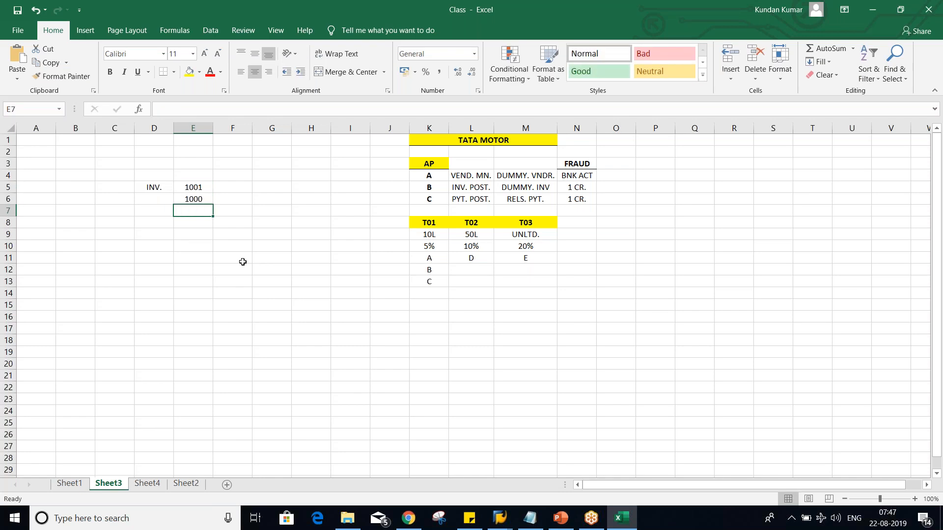
{"action": "left_click", "coordinate": [150, 199]}
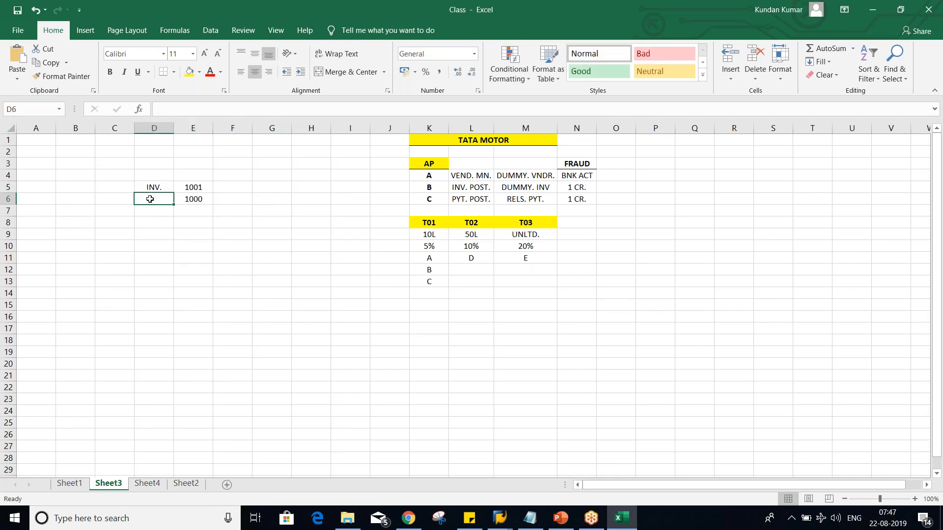
{"action": "type", "text": "PYT"}
{"action": "key", "text": "Return"}
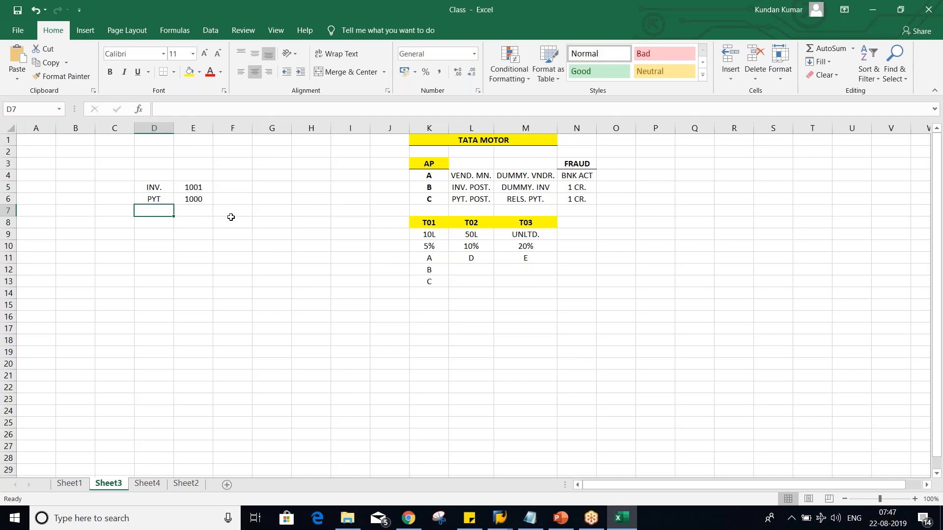
Step: Enter the difference between invoice and payment as 1 in E7
{"action": "left_click", "coordinate": [203, 210]}
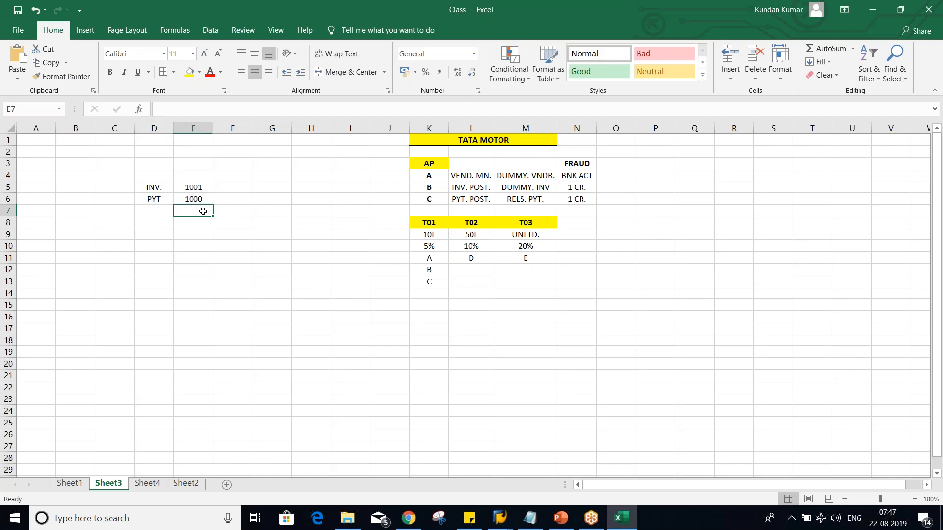
{"action": "type", "text": "1"}
{"action": "key", "text": "Return"}
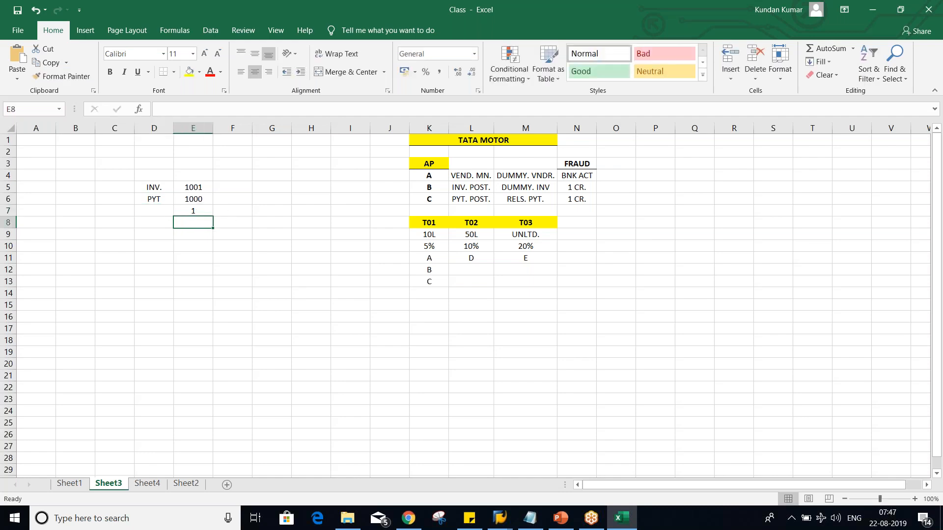
Step: Review the invoice, payment and difference amounts, and switch to SAP to examine the permitted payment differences for revenue and expense
{"action": "left_click", "coordinate": [196, 183]}
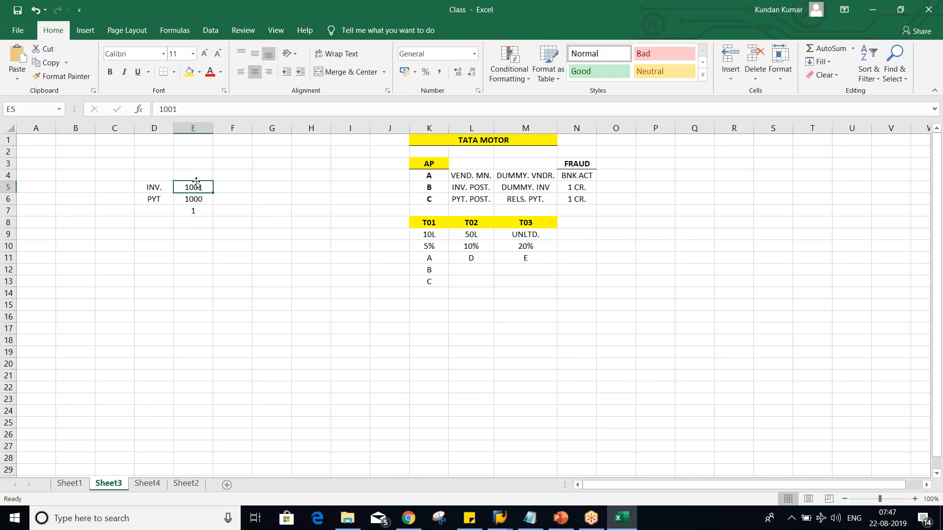
{"action": "left_click", "coordinate": [197, 200]}
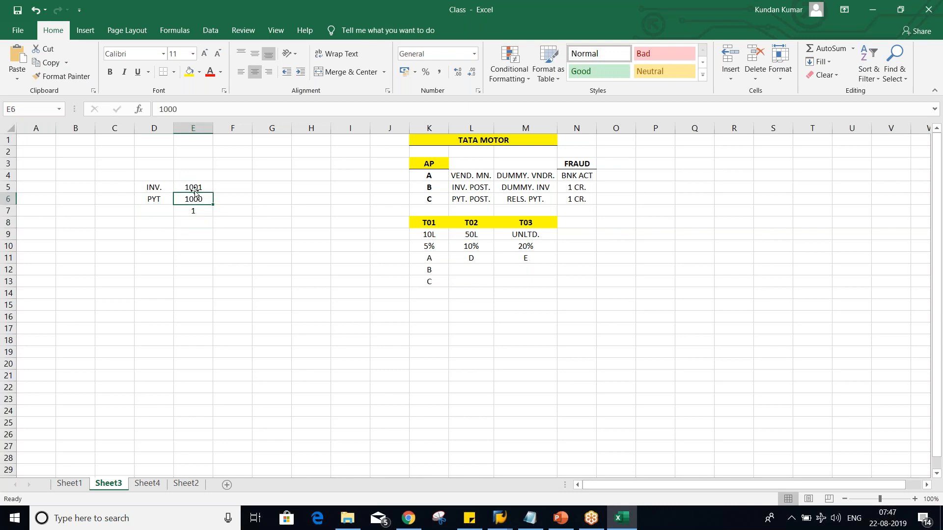
{"action": "left_click", "coordinate": [196, 211]}
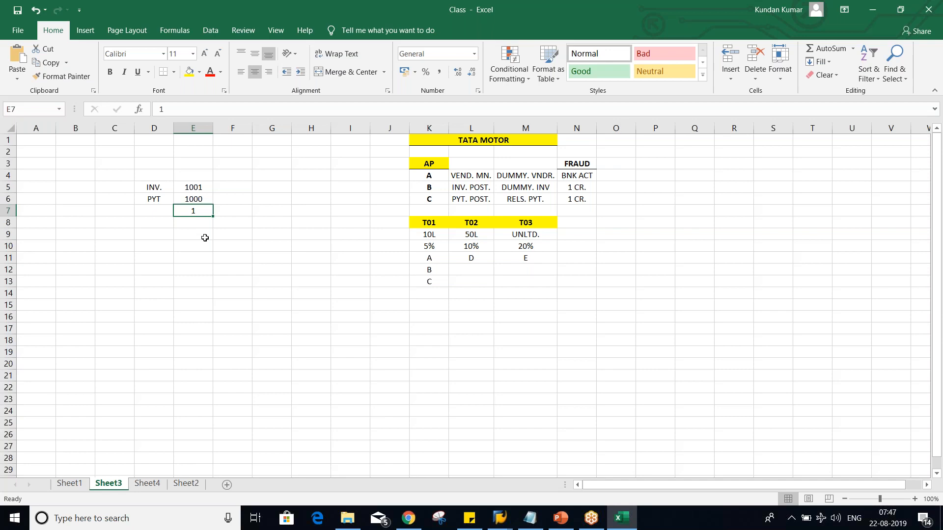
{"action": "key", "text": "alt+Tab"}
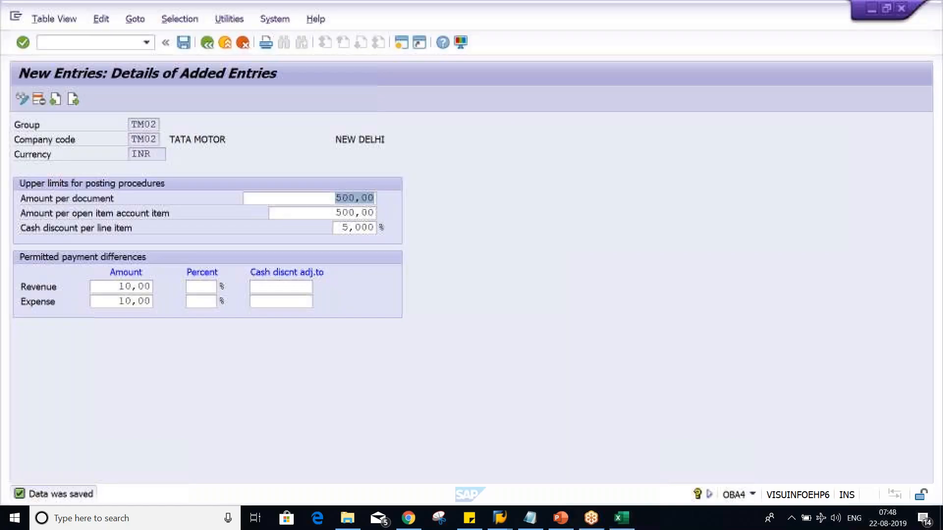
{"action": "left_click_drag", "start_coordinate": [114, 290], "coordinate": [153, 289]}
{"action": "left_click", "coordinate": [106, 300]}
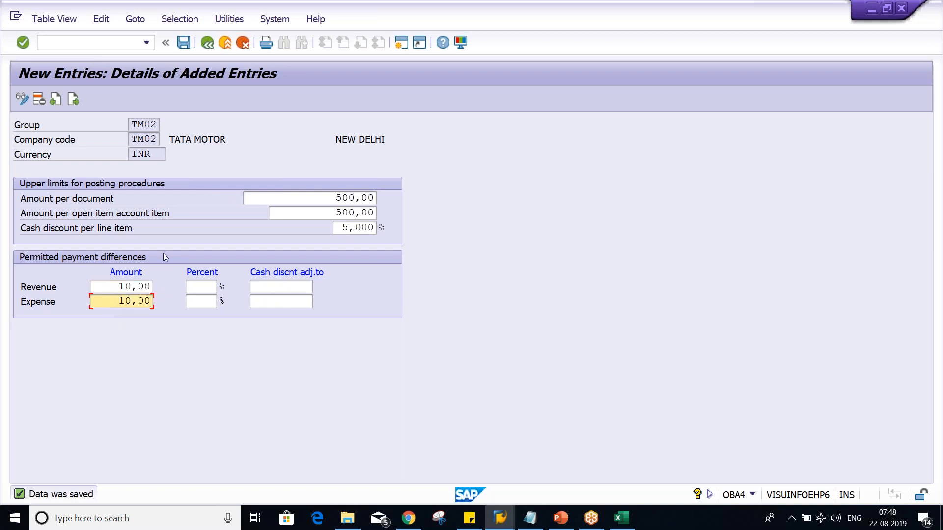
Step: Re-examine the invoice and payment example in Excel, and compare its difference with the permitted revenue amount in SAP
{"action": "key", "text": "alt+Tab"}
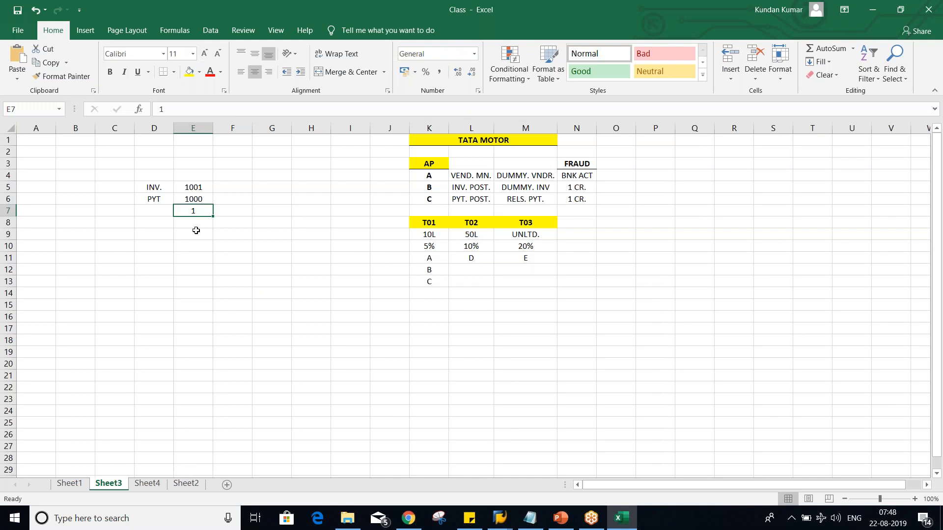
{"action": "left_click", "coordinate": [194, 188]}
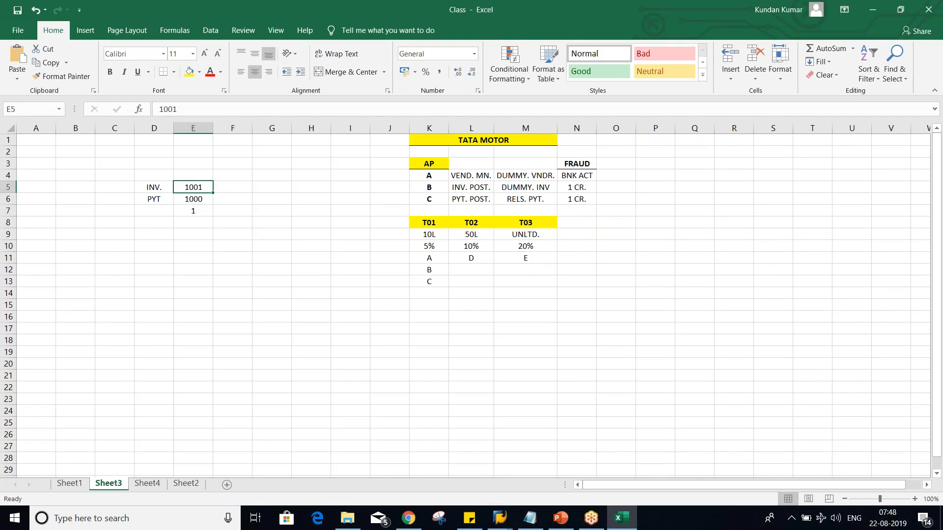
{"action": "left_click", "coordinate": [196, 202]}
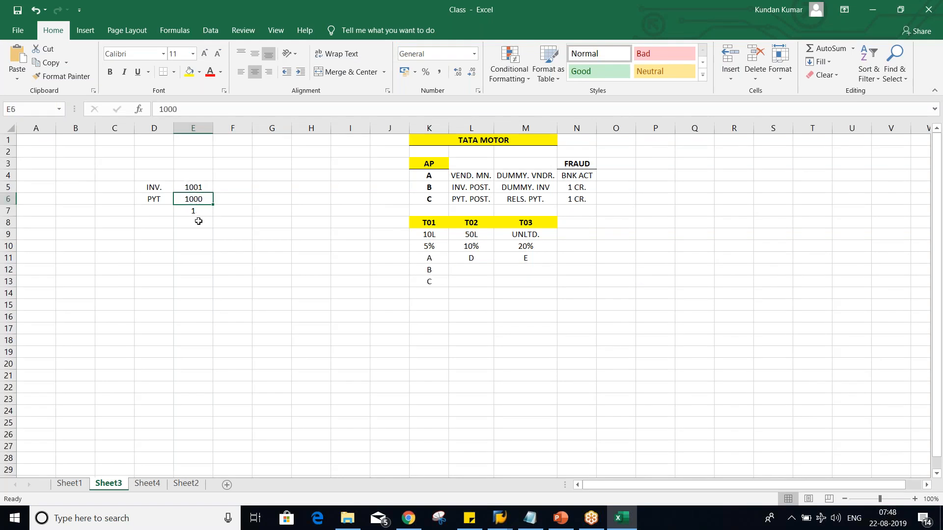
{"action": "left_click", "coordinate": [193, 188]}
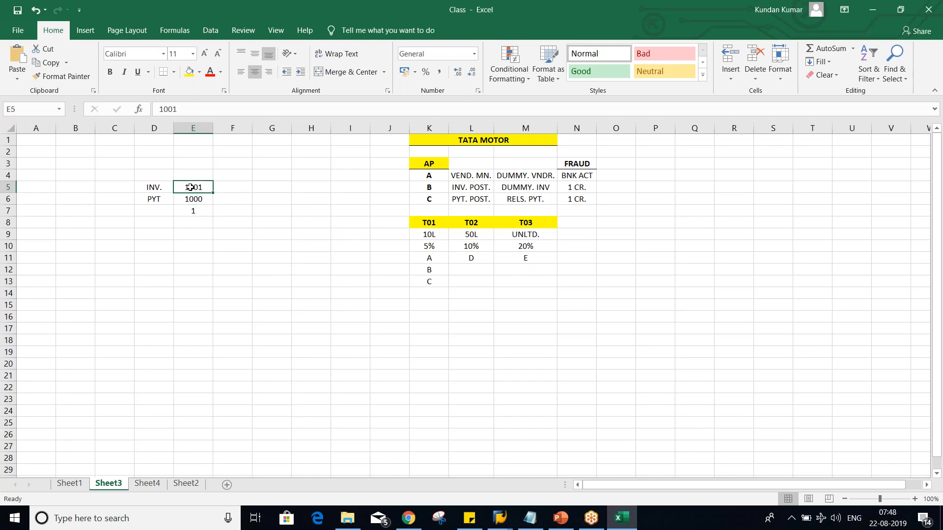
{"action": "left_click", "coordinate": [222, 188]}
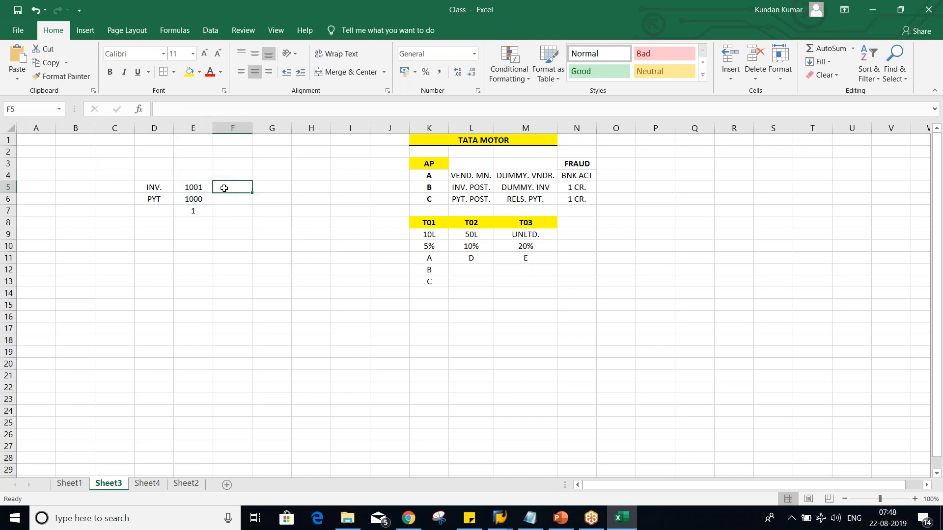
{"action": "left_click", "coordinate": [204, 175]}
{"action": "left_click", "coordinate": [196, 187]}
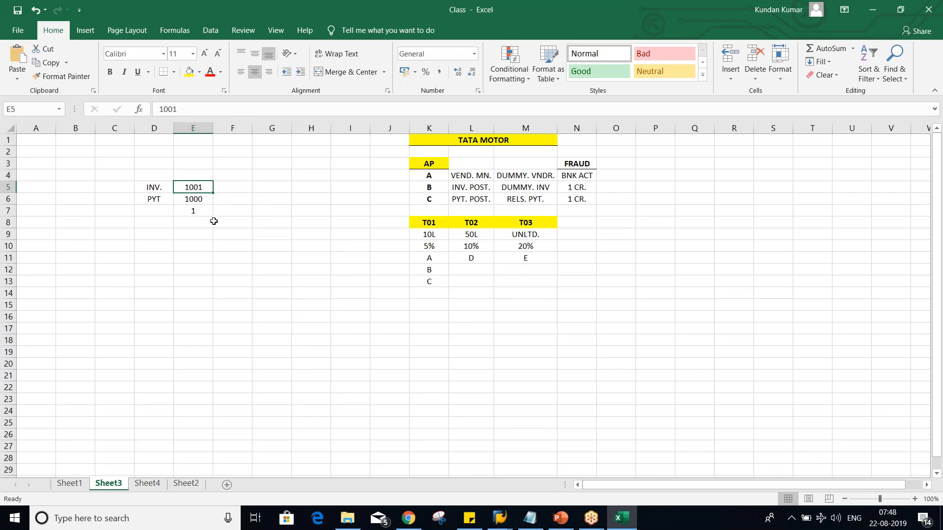
{"action": "left_click", "coordinate": [200, 199]}
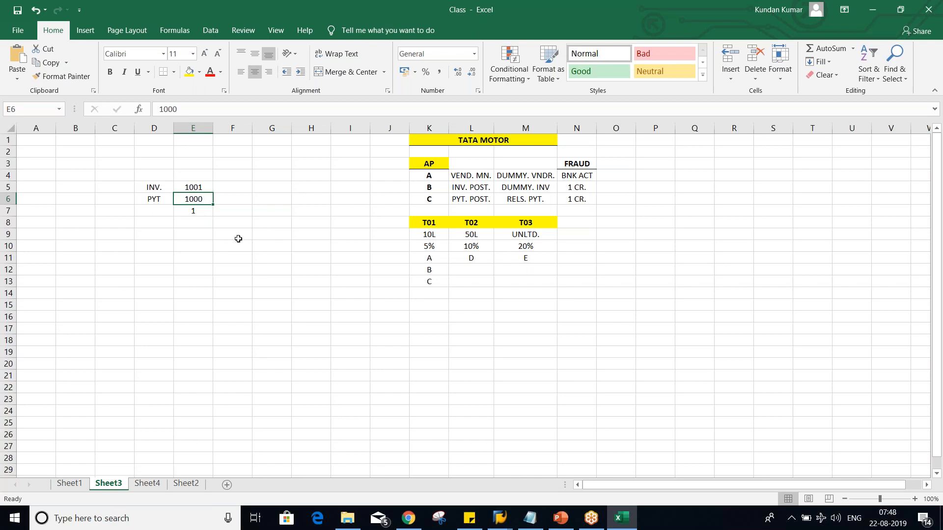
{"action": "left_click", "coordinate": [185, 215]}
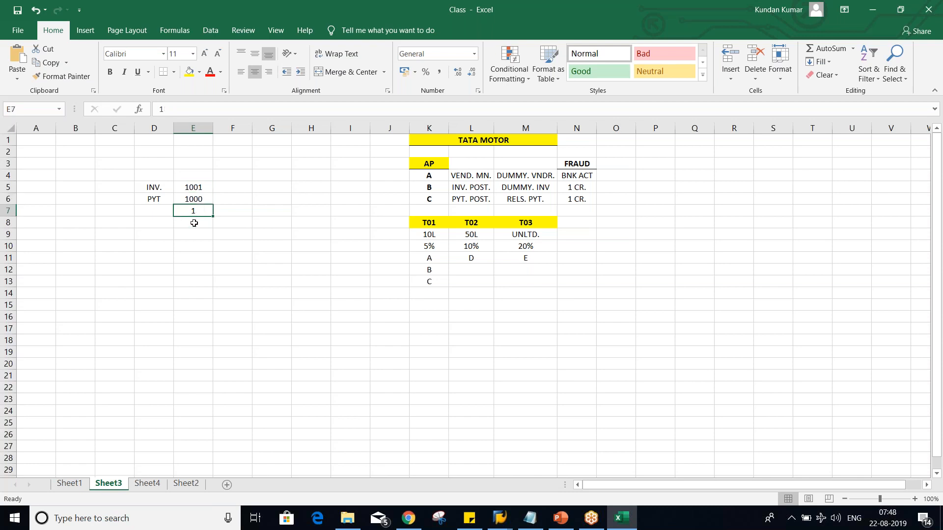
{"action": "key", "text": "alt+Tab"}
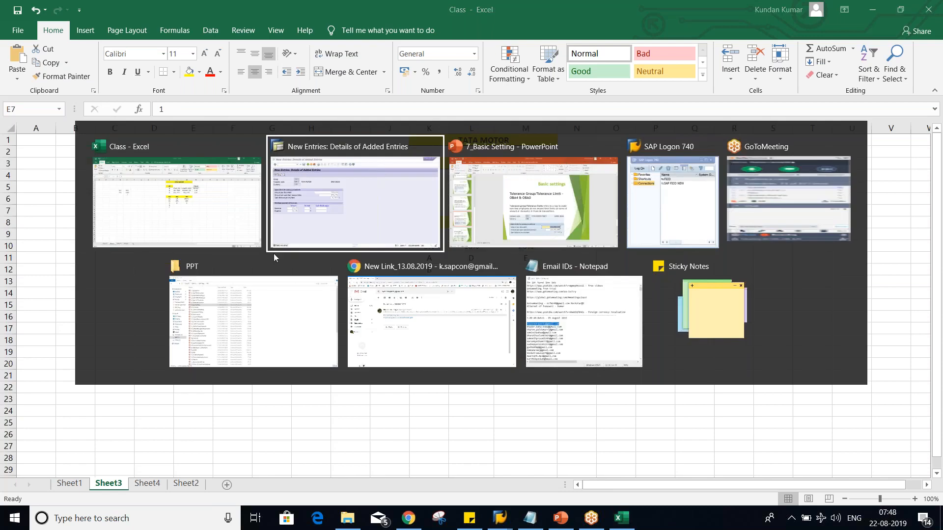
{"action": "left_click_drag", "start_coordinate": [118, 287], "coordinate": [163, 290]}
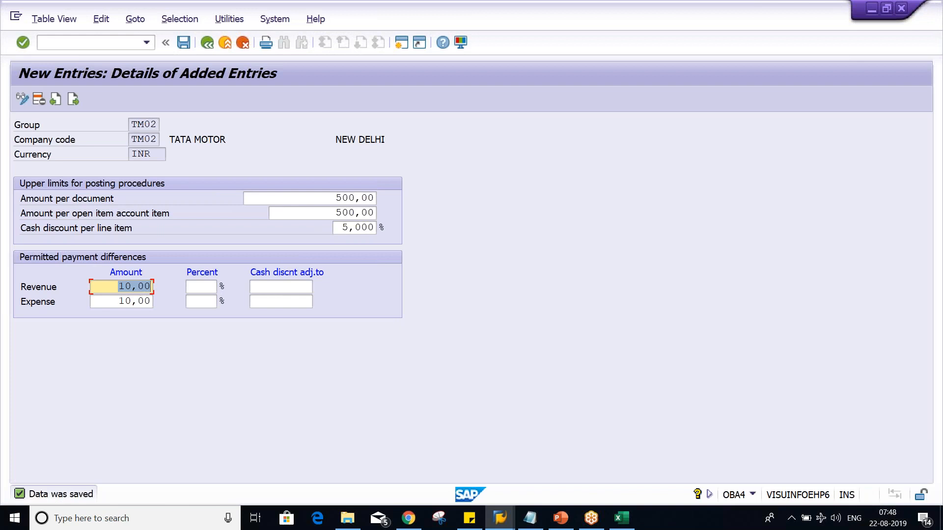
Step: Go through the invoice, payment and difference cells E5 to E7 in Excel once more, and return to the SAP tolerance group
{"action": "key", "text": "alt+Tab"}
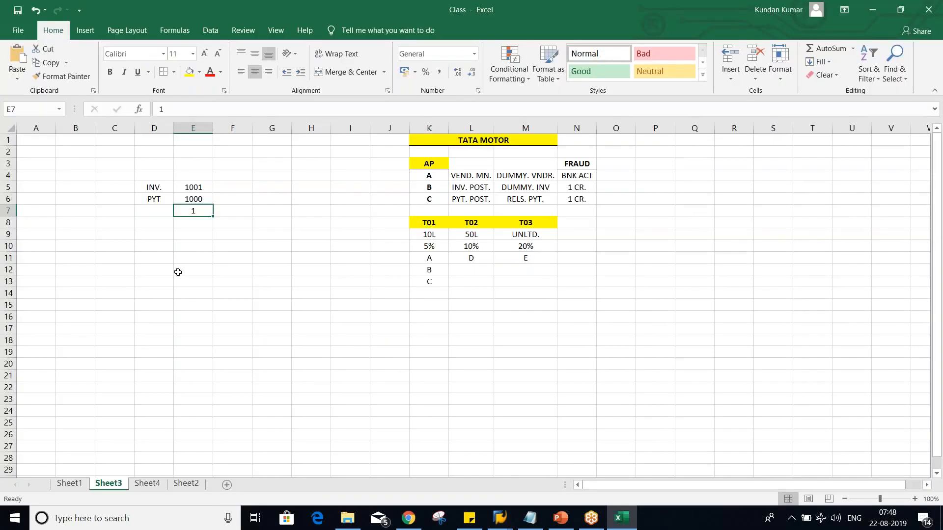
{"action": "left_click", "coordinate": [193, 188]}
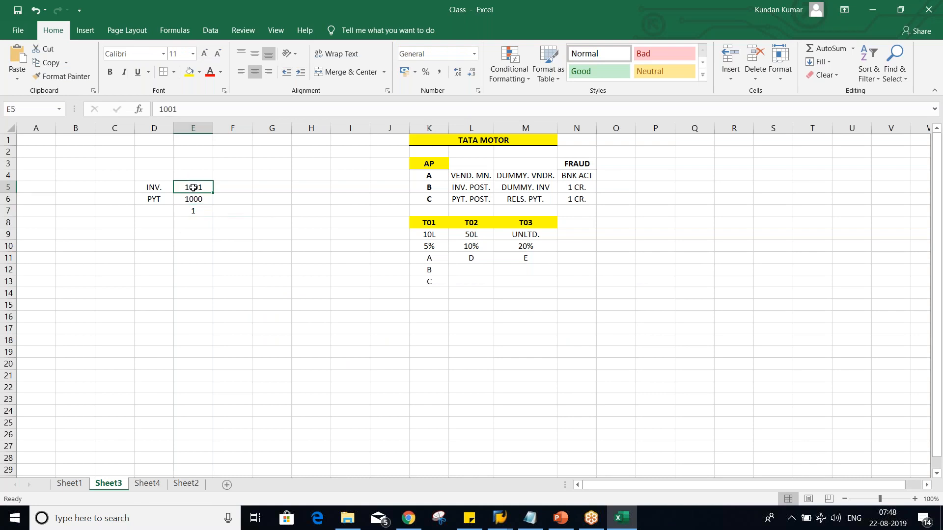
{"action": "left_click", "coordinate": [193, 199]}
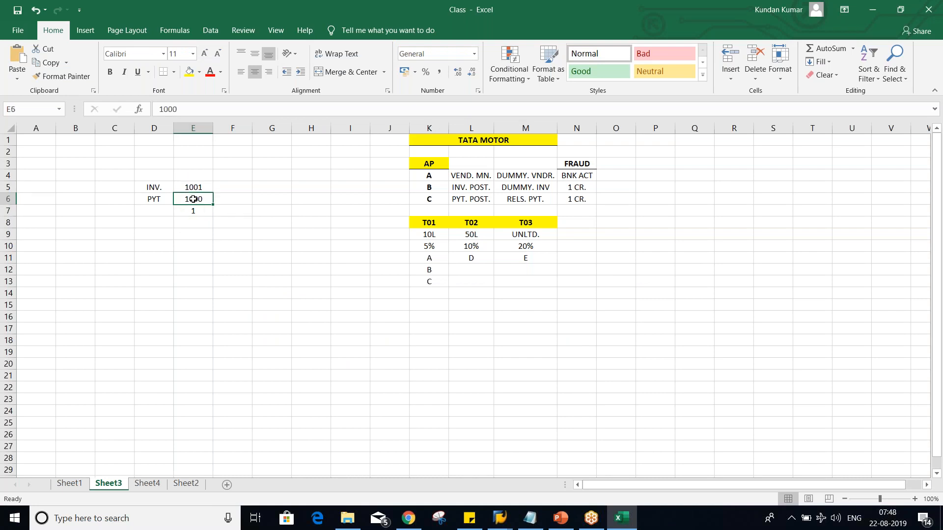
{"action": "left_click", "coordinate": [195, 211]}
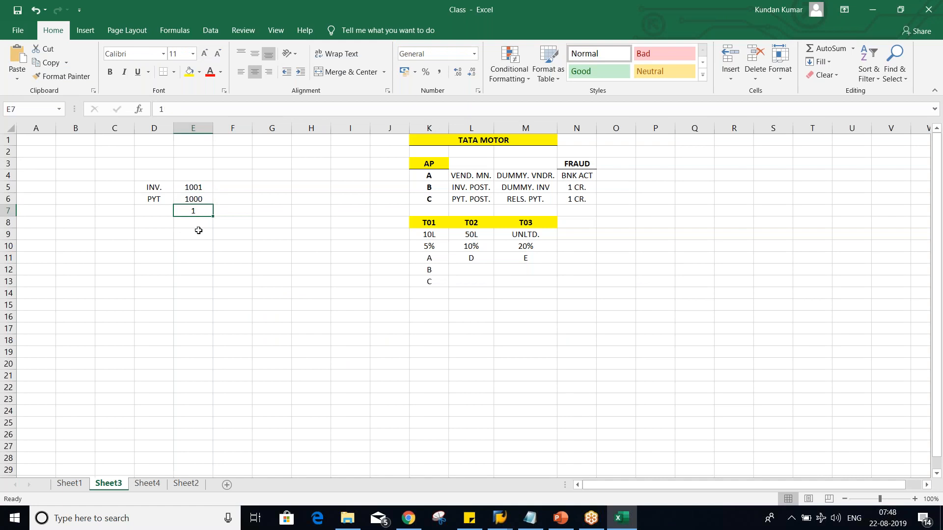
{"action": "key", "text": "alt+Tab"}
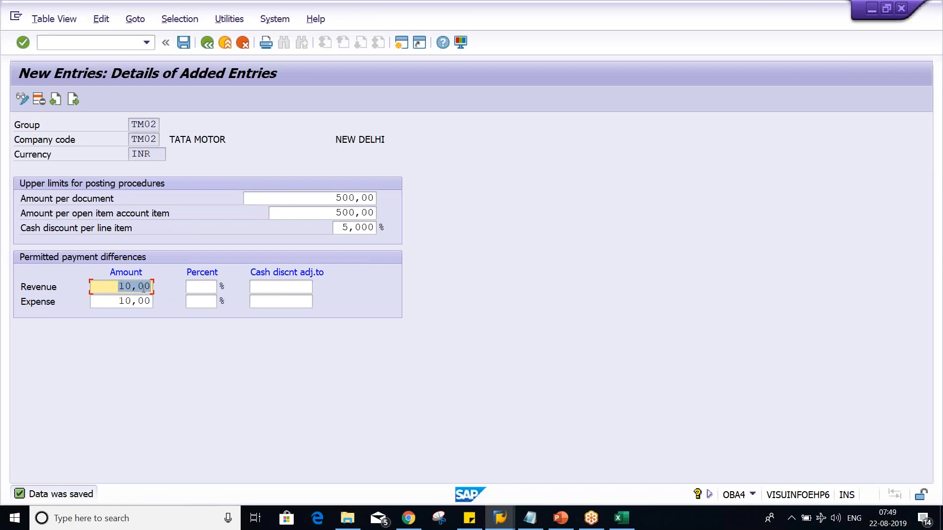
Step: Review the invoice and payment amounts in Excel's E5 and E6 against the permitted expense difference in SAP, and return to Excel
{"action": "key", "text": "alt+Tab"}
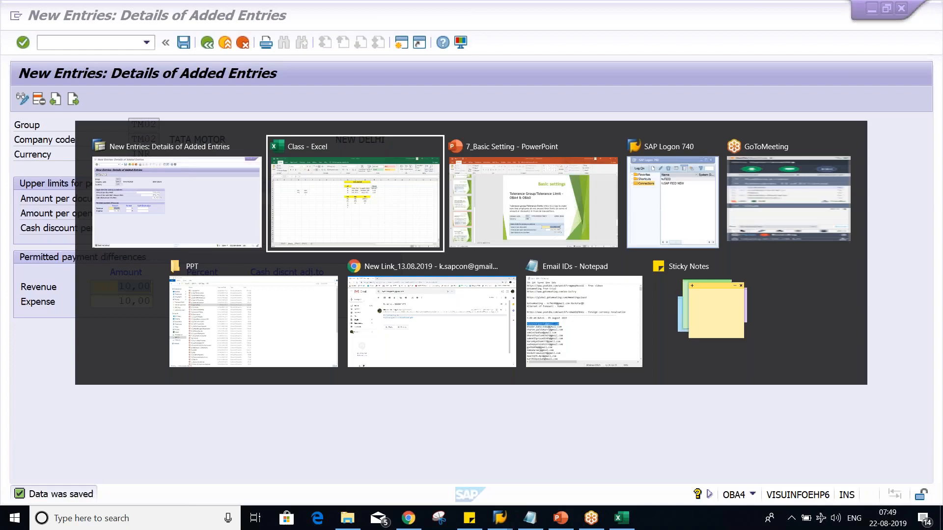
{"action": "left_click", "coordinate": [191, 191]}
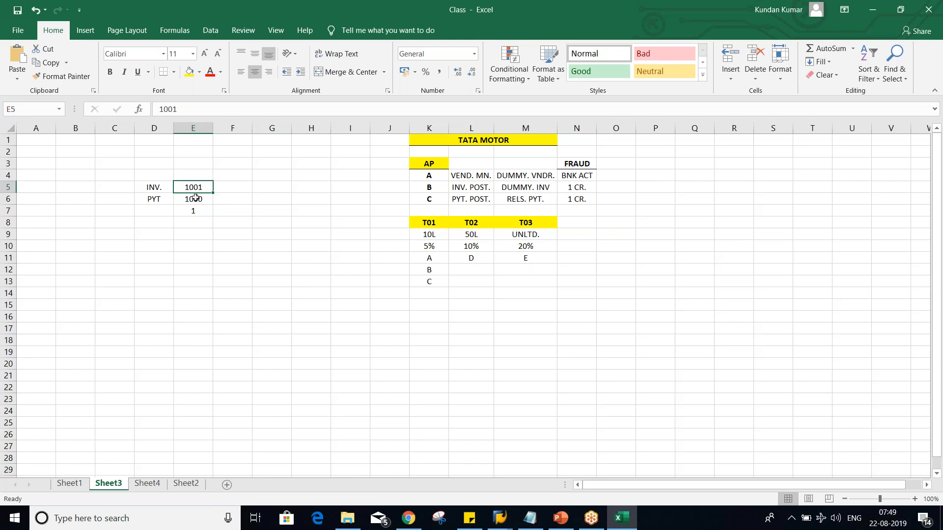
{"action": "left_click", "coordinate": [196, 200]}
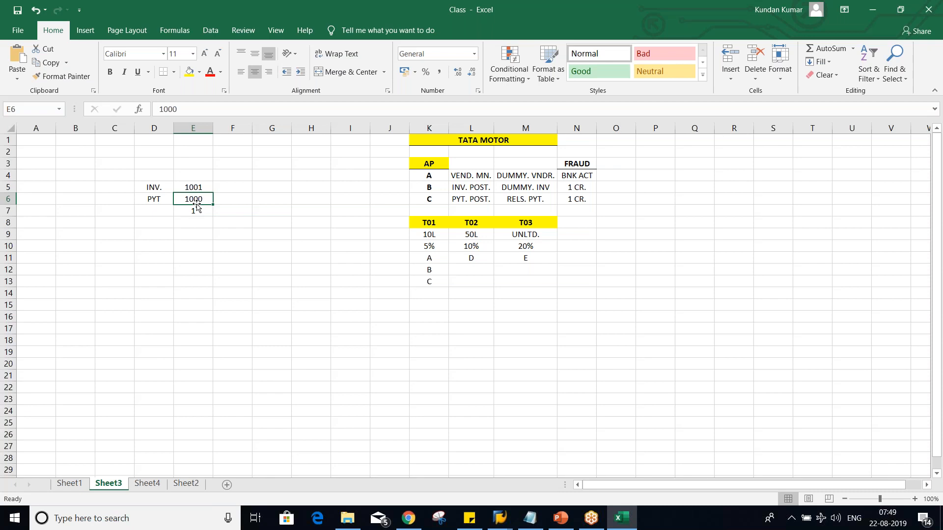
{"action": "key", "text": "alt+Tab"}
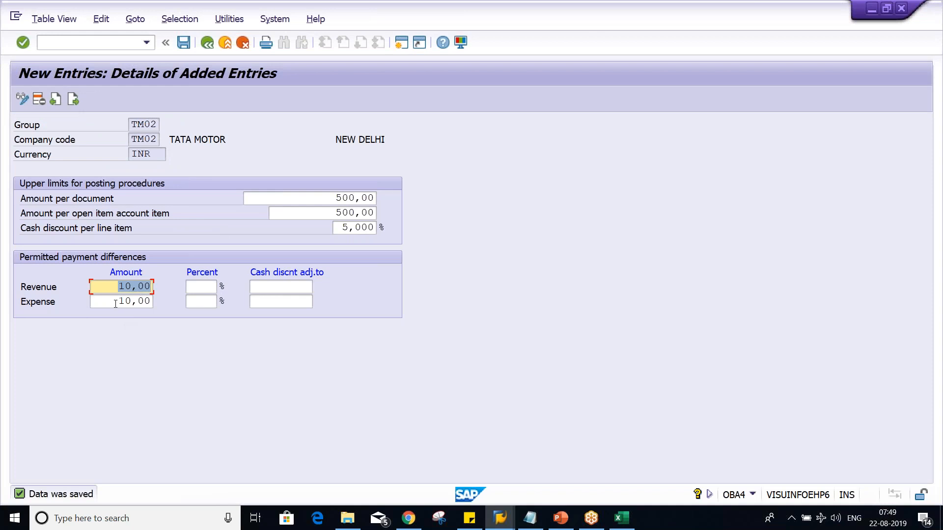
{"action": "left_click", "coordinate": [116, 302]}
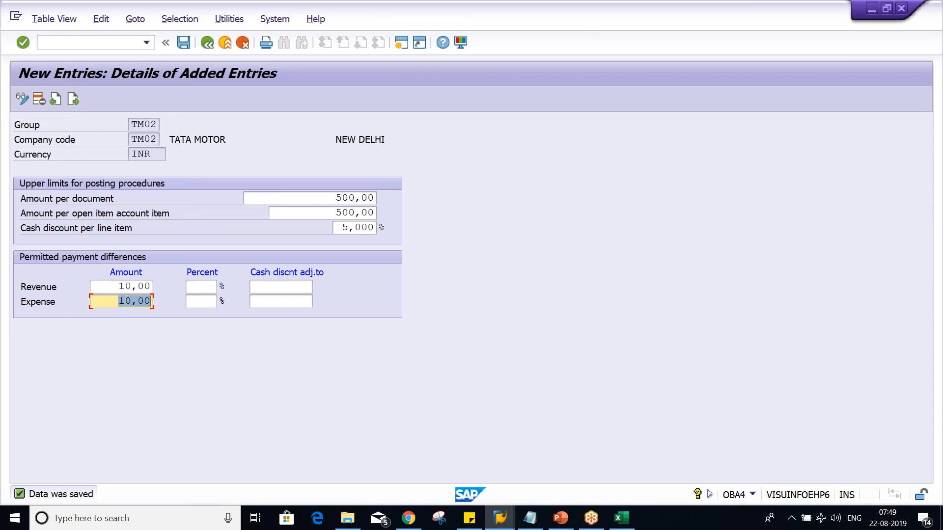
{"action": "key", "text": "alt+Tab"}
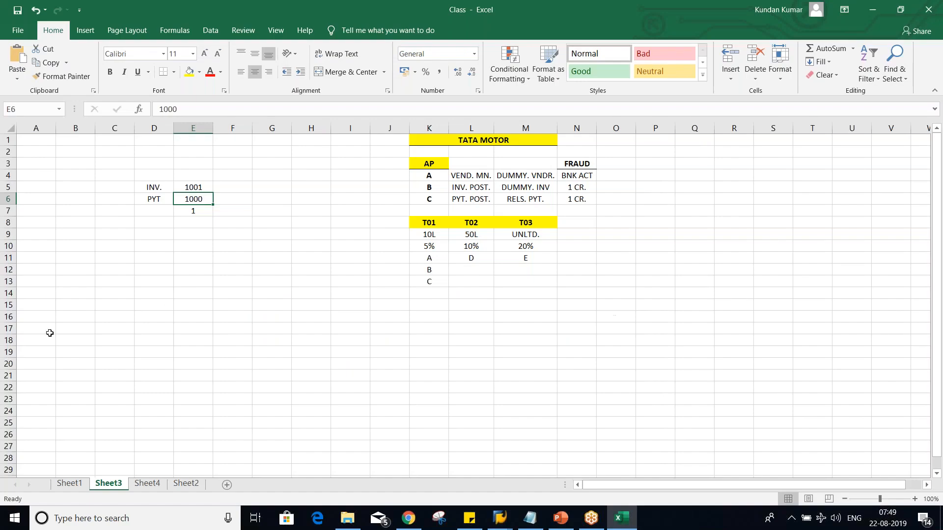
{"action": "left_click", "coordinate": [232, 253]}
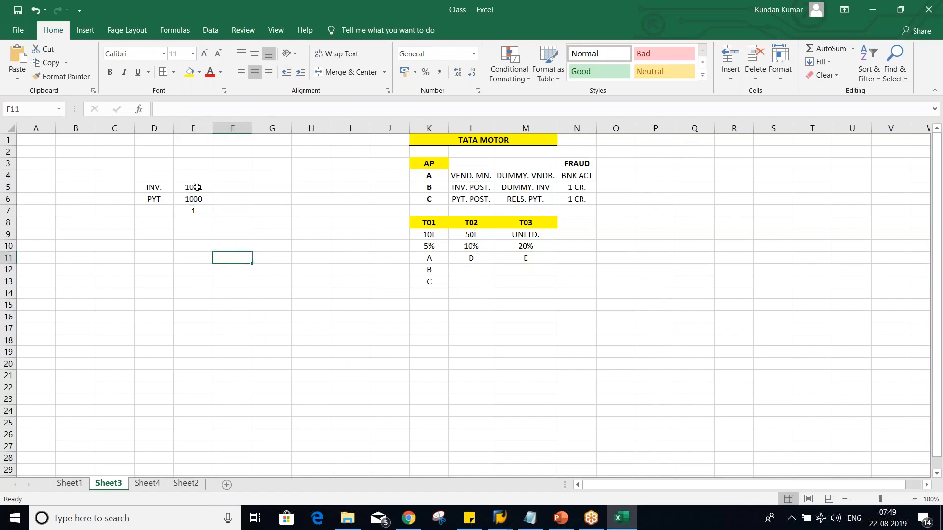
Step: Switch to SAP, save tolerance group TM02 again, and check its amount per document and group name
{"action": "key", "text": "alt+Tab"}
{"action": "key", "text": "Return"}
{"action": "key", "text": "ctrl+s"}
{"action": "left_click", "coordinate": [321, 196]}
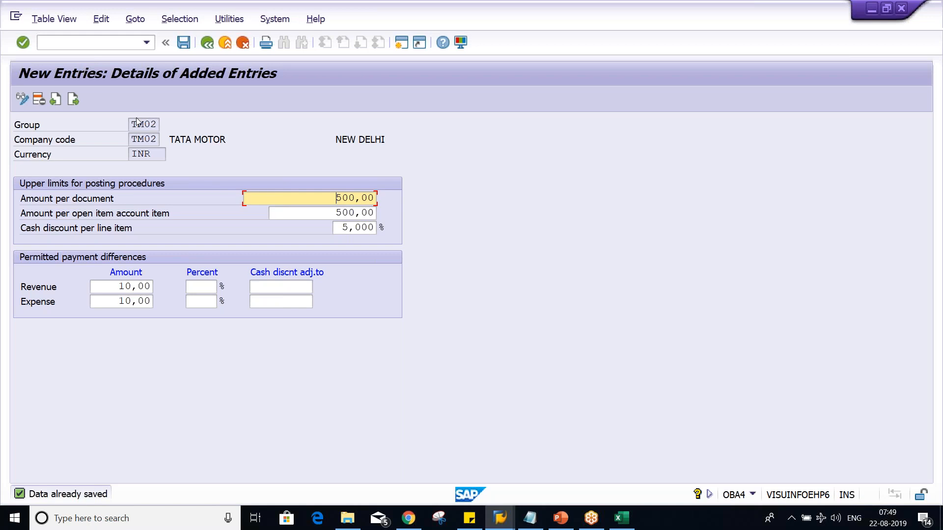
{"action": "left_click_drag", "start_coordinate": [132, 124], "coordinate": [192, 132]}
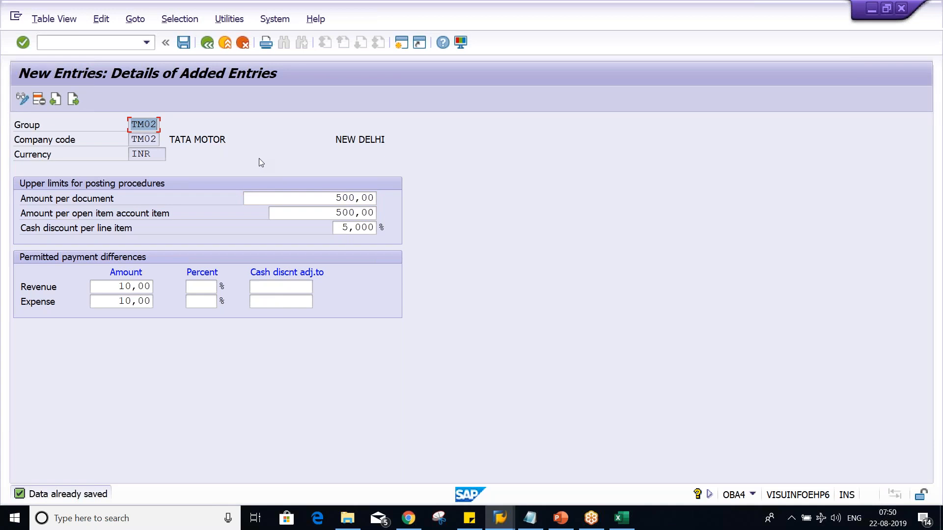
Step: In Excel, rename the T01 heading in K8 to TM02 and set its amount limit in K9 to 500
{"action": "key", "text": "alt+Tab"}
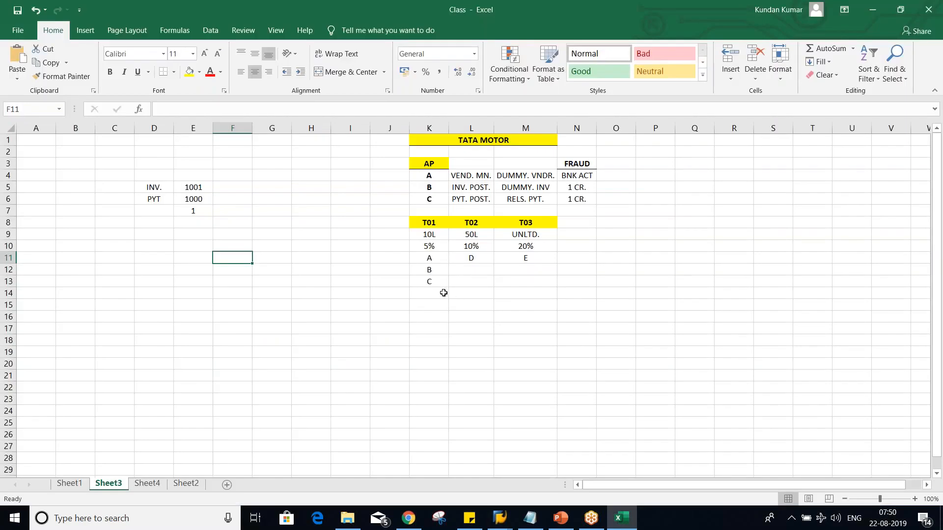
{"action": "left_click_drag", "start_coordinate": [427, 259], "coordinate": [427, 281]}
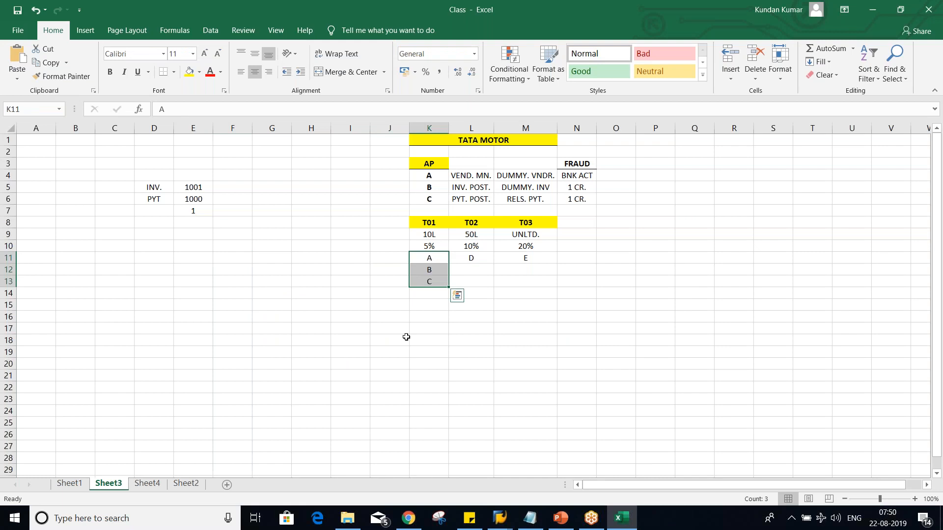
{"action": "left_click", "coordinate": [430, 222]}
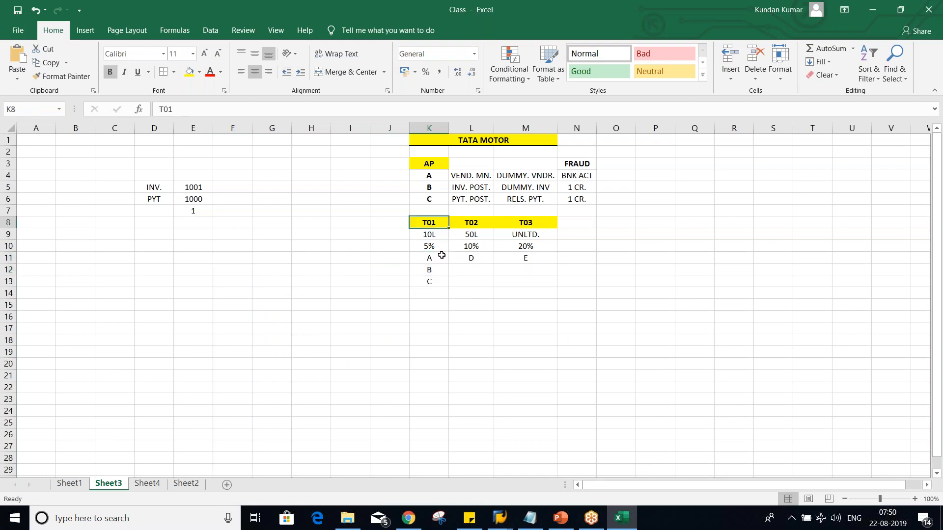
{"action": "type", "text": "TM02"}
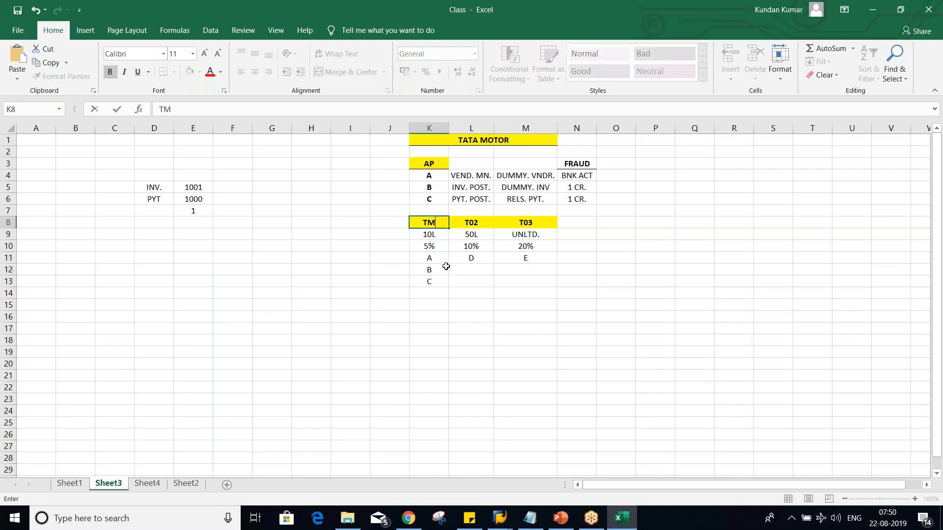
{"action": "key", "text": "Return"}
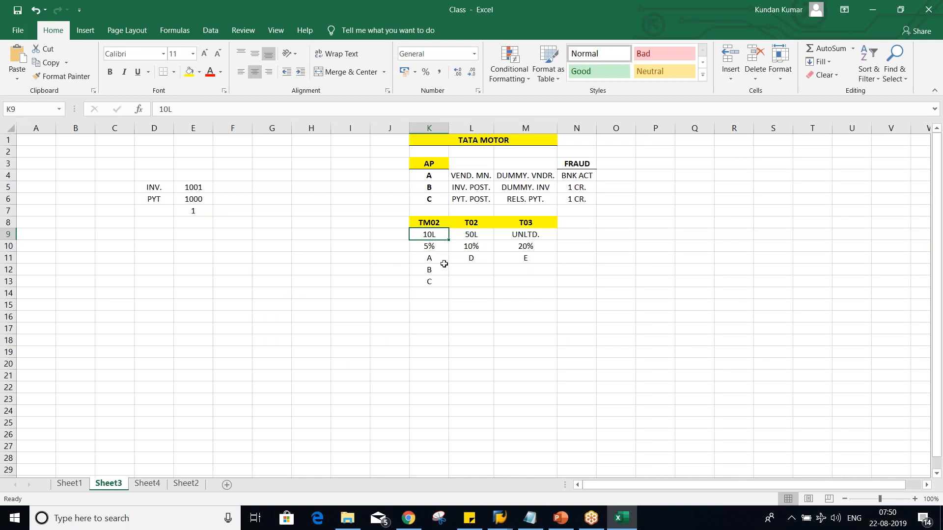
{"action": "type", "text": "500"}
{"action": "key", "text": "Return"}
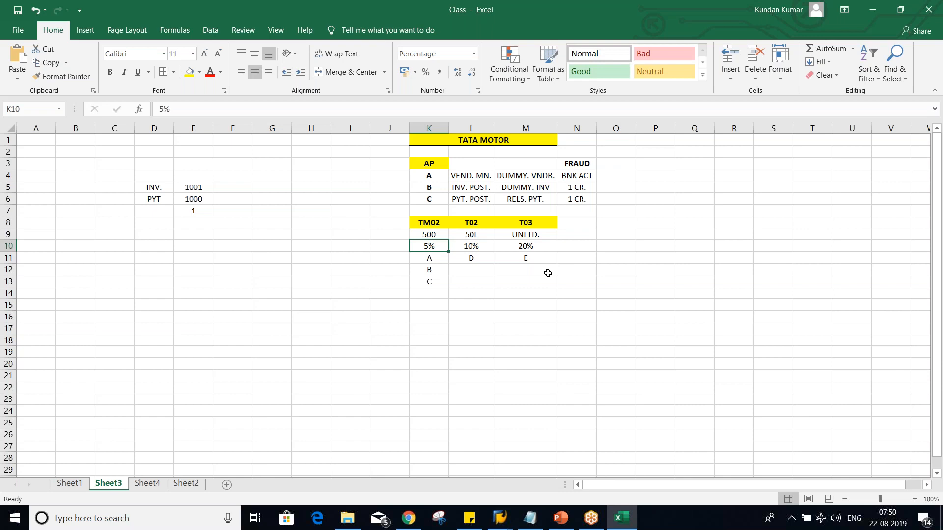
Step: Review the TM02 column's limits and assigned users A to C in Excel, and check the amount per document in SAP
{"action": "left_click", "coordinate": [431, 232]}
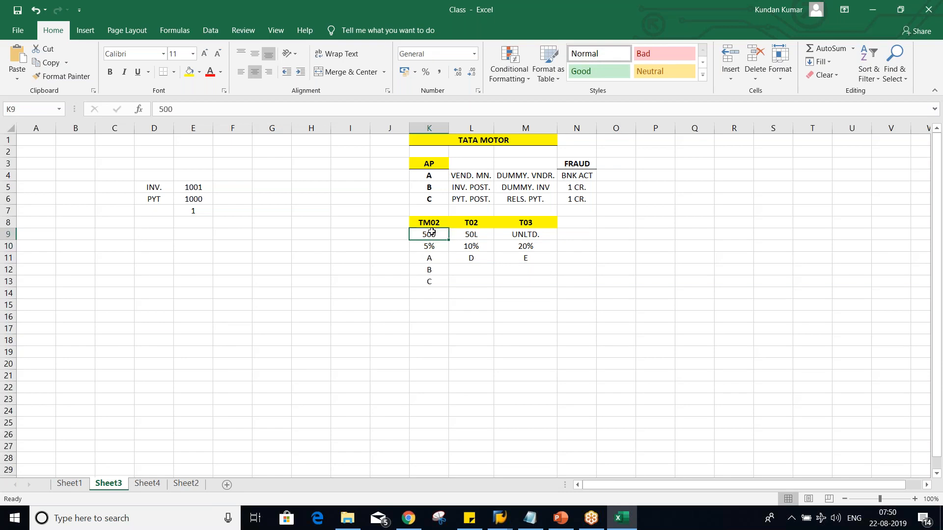
{"action": "left_click", "coordinate": [428, 262]}
{"action": "left_click_drag", "start_coordinate": [429, 265], "coordinate": [433, 287]}
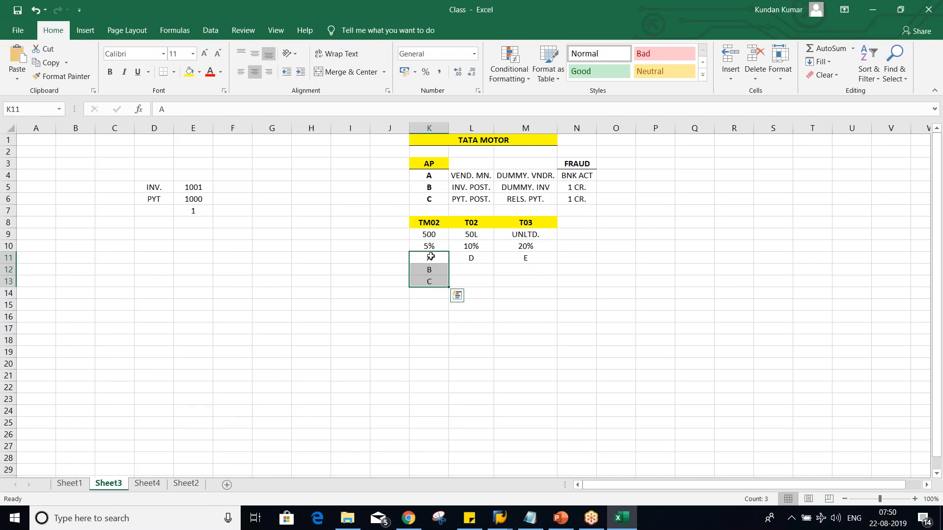
{"action": "left_click", "coordinate": [426, 219]}
{"action": "left_click", "coordinate": [434, 237]}
{"action": "left_click", "coordinate": [432, 223]}
{"action": "left_click", "coordinate": [433, 237]}
{"action": "left_click_drag", "start_coordinate": [433, 239], "coordinate": [435, 246]}
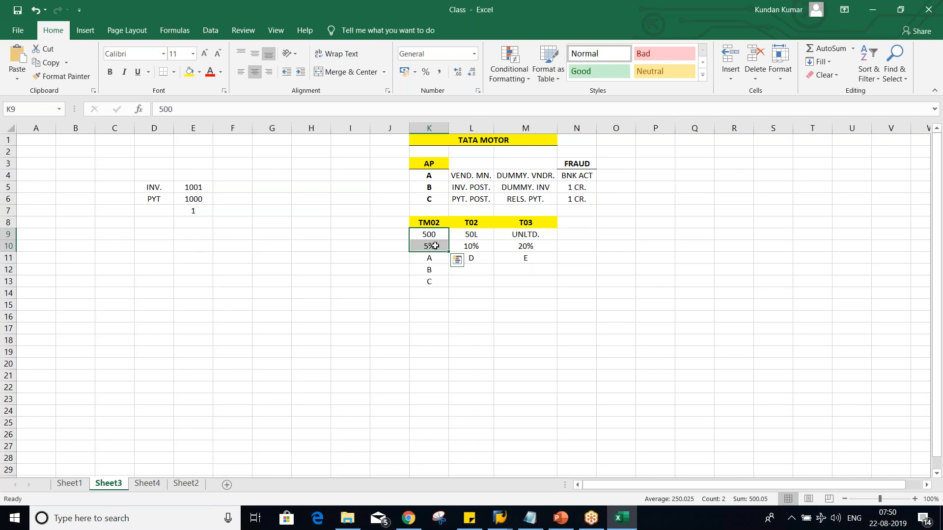
{"action": "key", "text": "alt+Tab"}
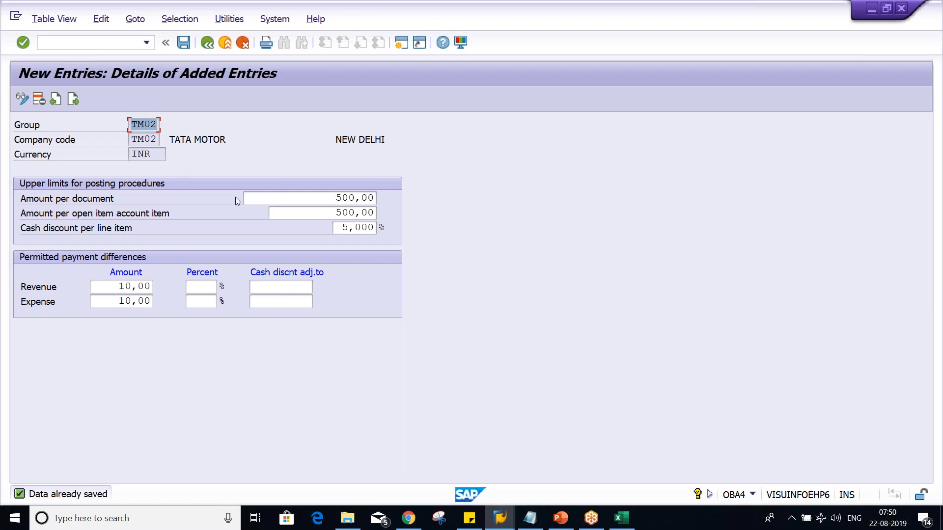
{"action": "left_click", "coordinate": [308, 195]}
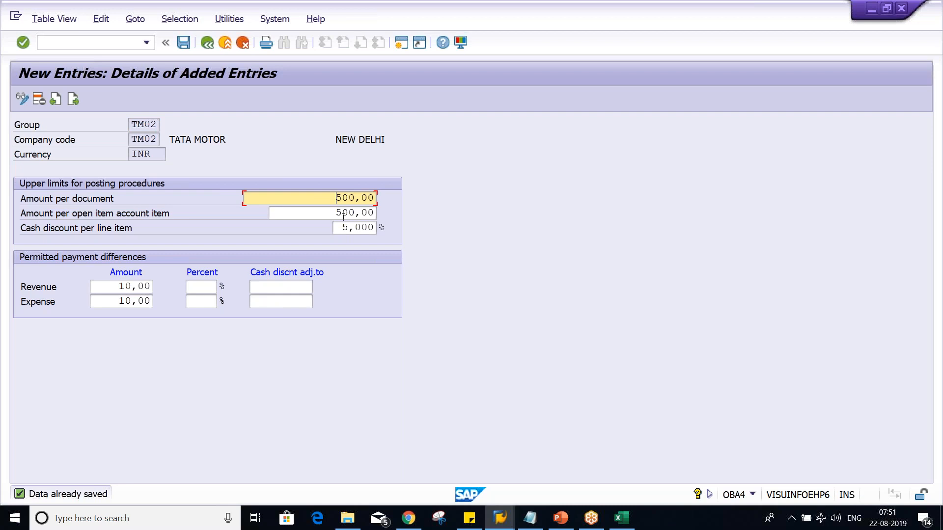
Step: Open transaction OB57 for assigning users to tolerance groups, and start a new entry
{"action": "left_click", "coordinate": [66, 42]}
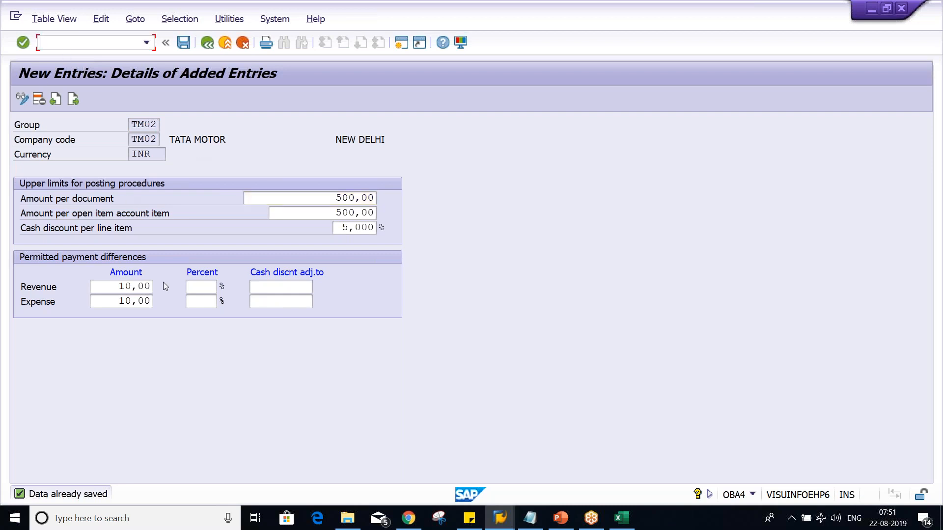
{"action": "type", "text": "/NOB57"}
{"action": "key", "text": "Return"}
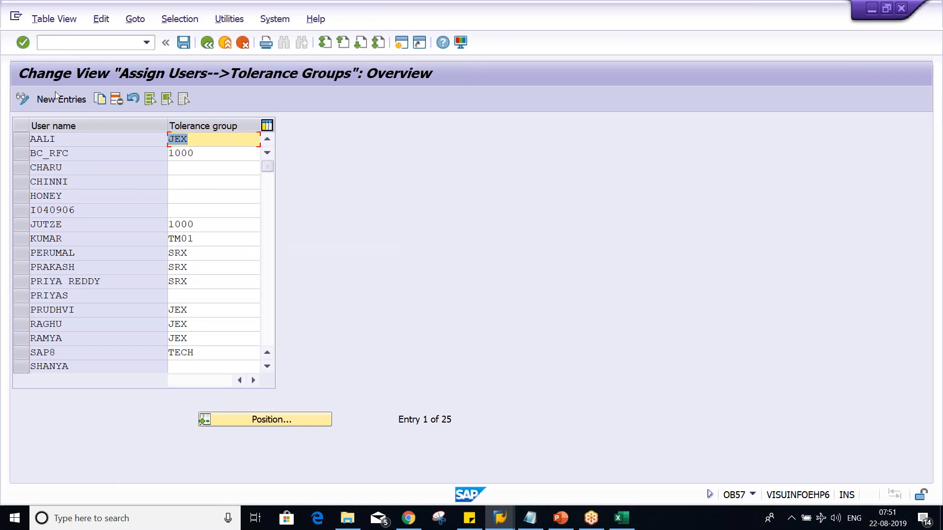
{"action": "left_click", "coordinate": [58, 99]}
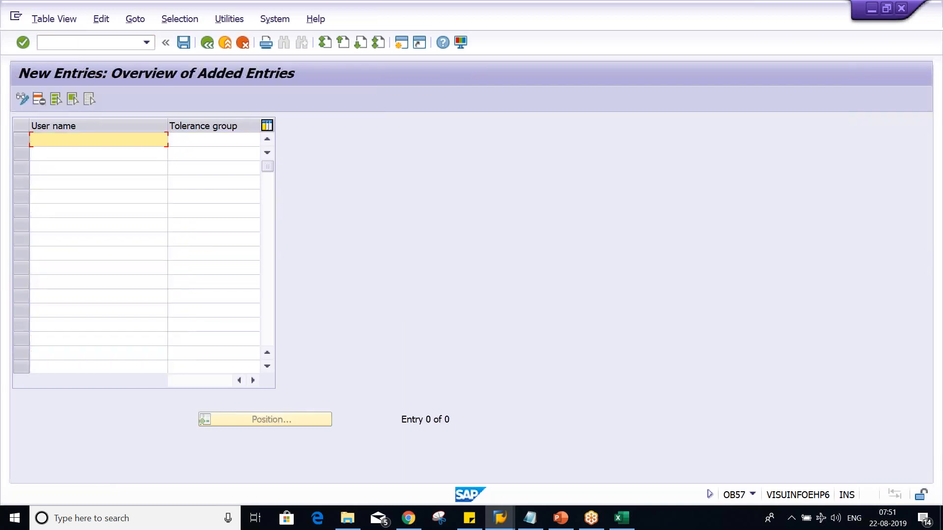
Step: Try to assign the user to tolerance group TM02 as a new entry, and discard the changes
{"action": "type", "text": "K"}
{"action": "key", "text": "Down"}
{"action": "key", "text": "Return"}
{"action": "left_click", "coordinate": [213, 139]}
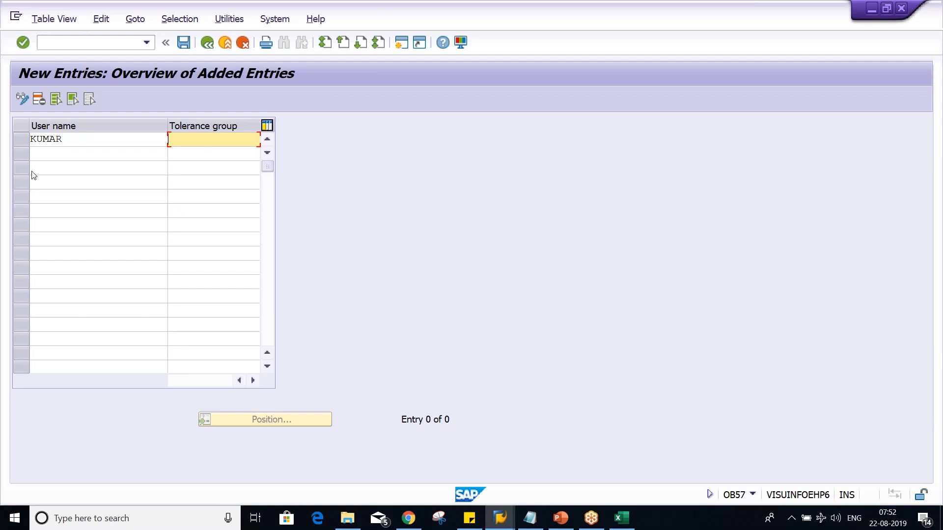
{"action": "left_click", "coordinate": [66, 140]}
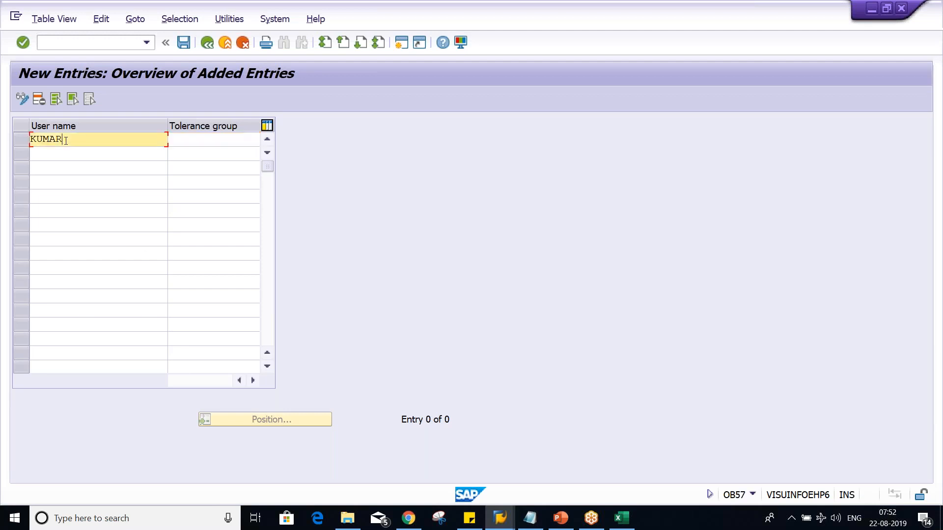
{"action": "left_click", "coordinate": [187, 141]}
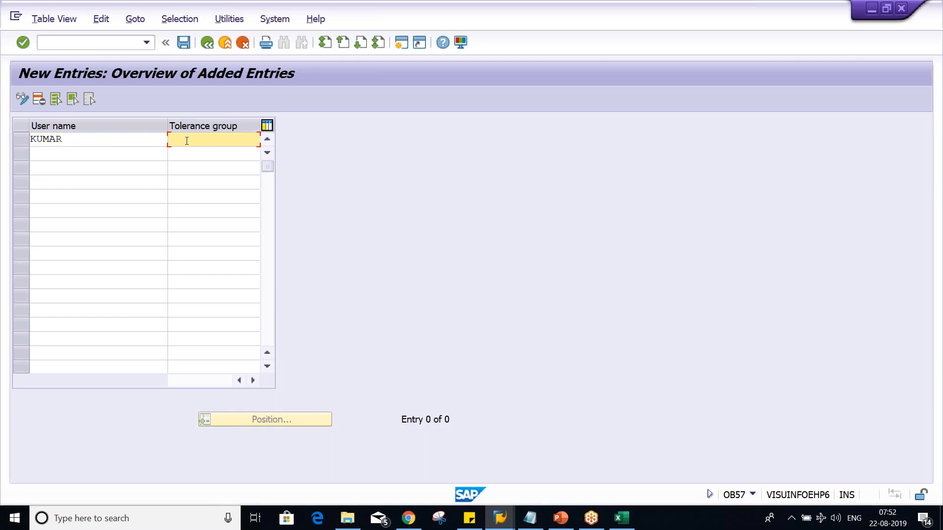
{"action": "type", "text": "T"}
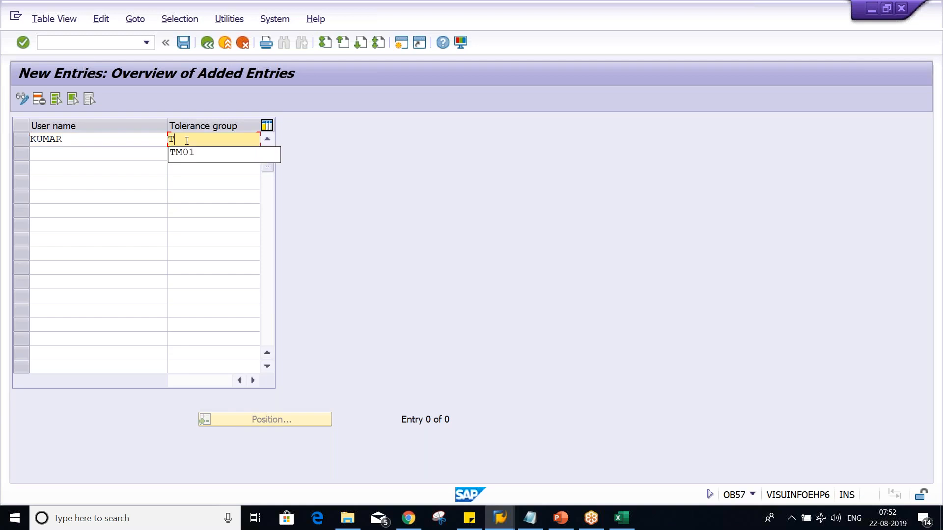
{"action": "type", "text": "M02"}
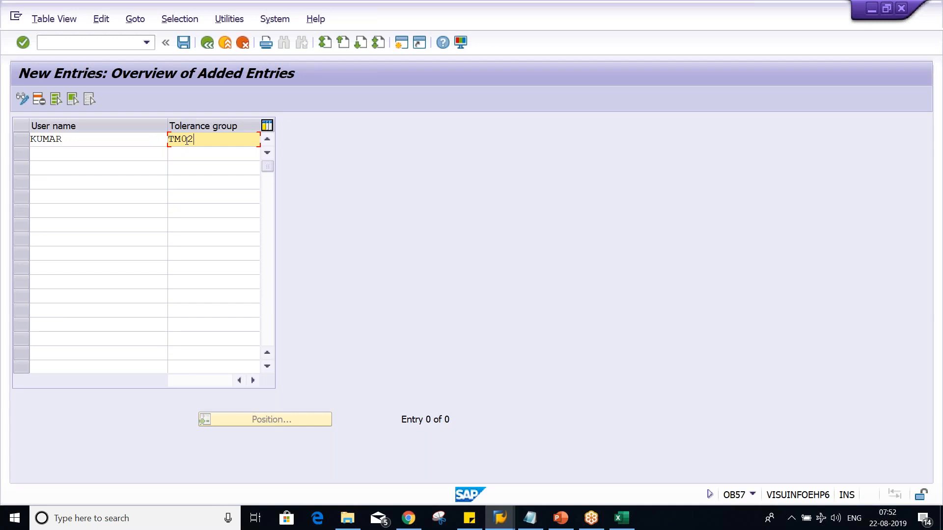
{"action": "key", "text": "Return"}
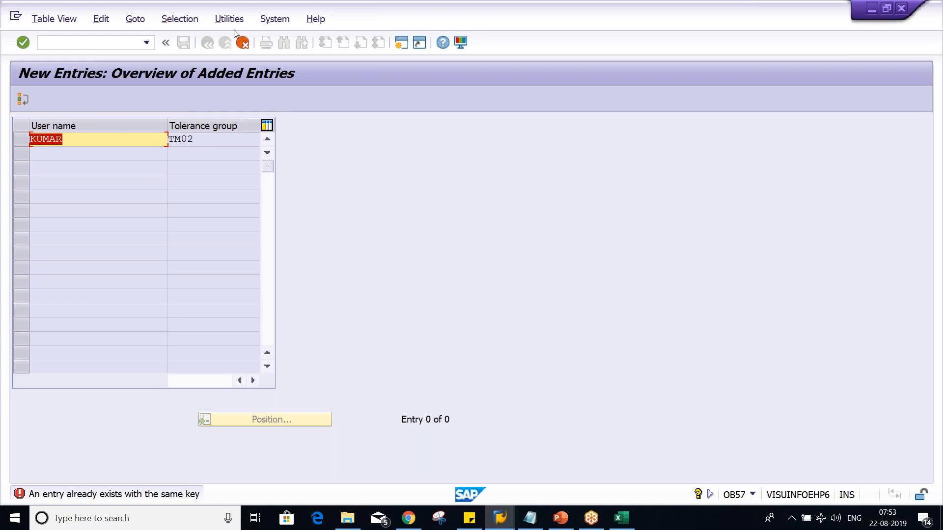
{"action": "left_click", "coordinate": [243, 43]}
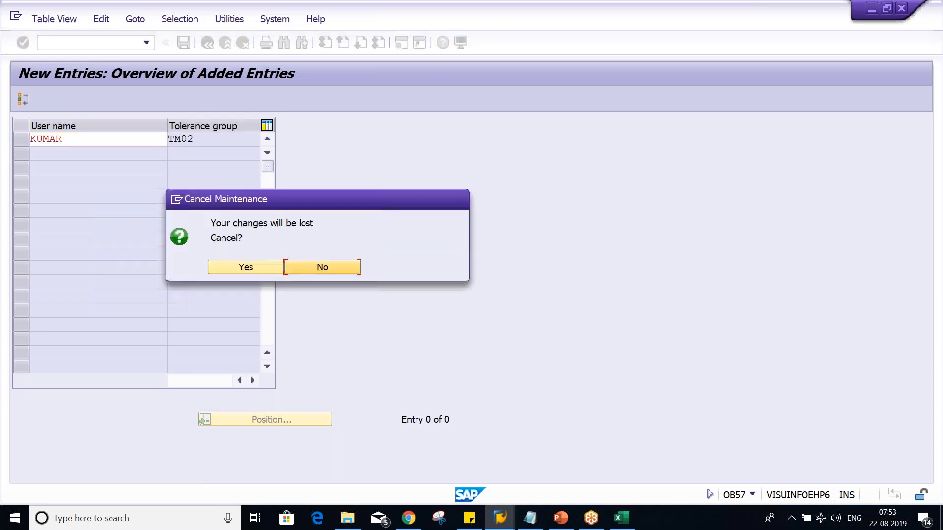
{"action": "left_click", "coordinate": [244, 268]}
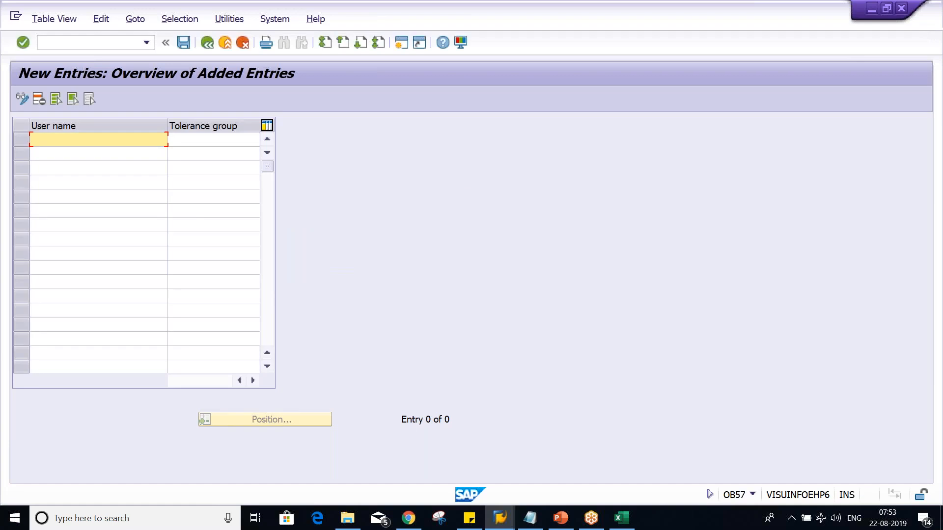
Step: Find the user assigned to tolerance group TM01, delete that assignment, and save the deletion under the proposed customizing request
{"action": "left_click", "coordinate": [208, 42]}
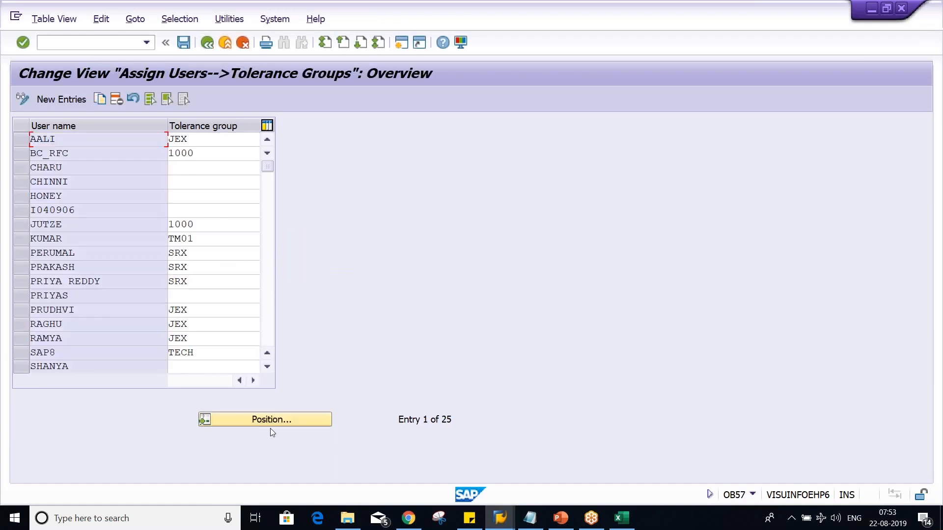
{"action": "left_click", "coordinate": [311, 418]}
{"action": "type", "text": "K"}
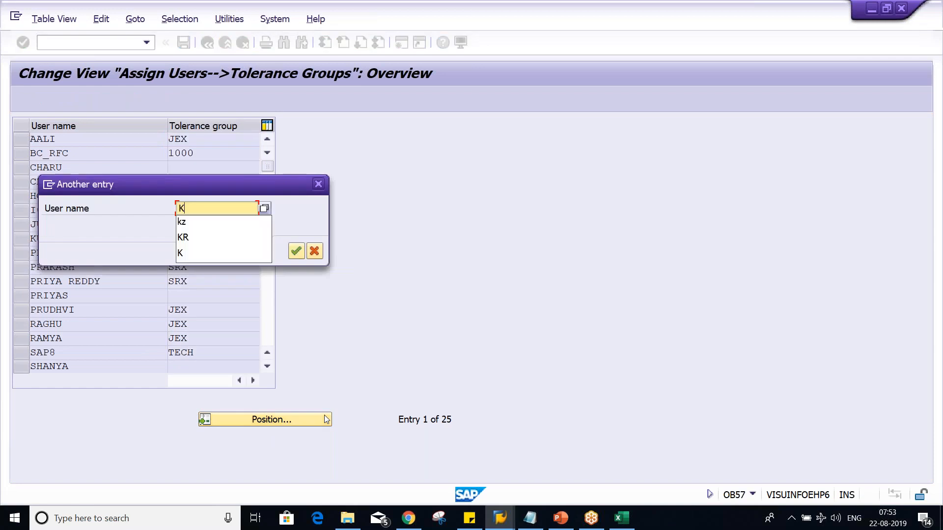
{"action": "type", "text": "UMAR"}
{"action": "key", "text": "Return"}
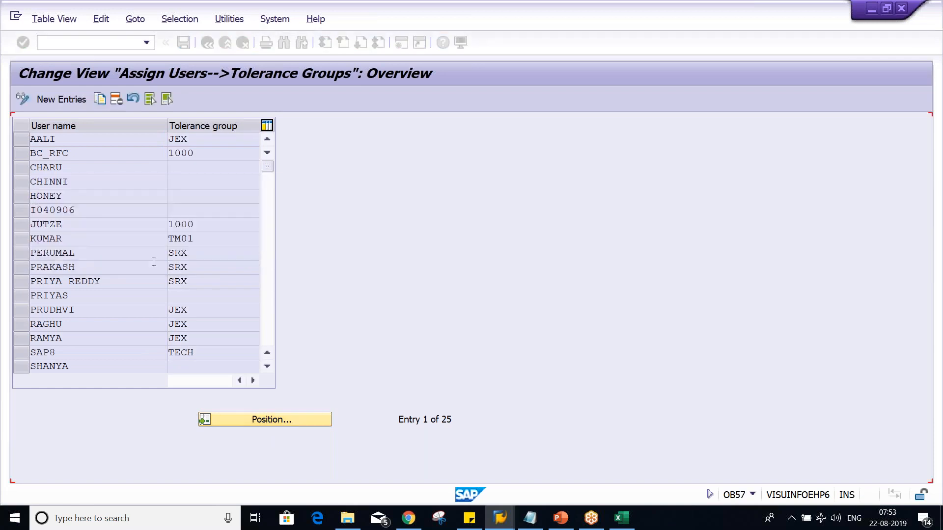
{"action": "left_click", "coordinate": [23, 139]}
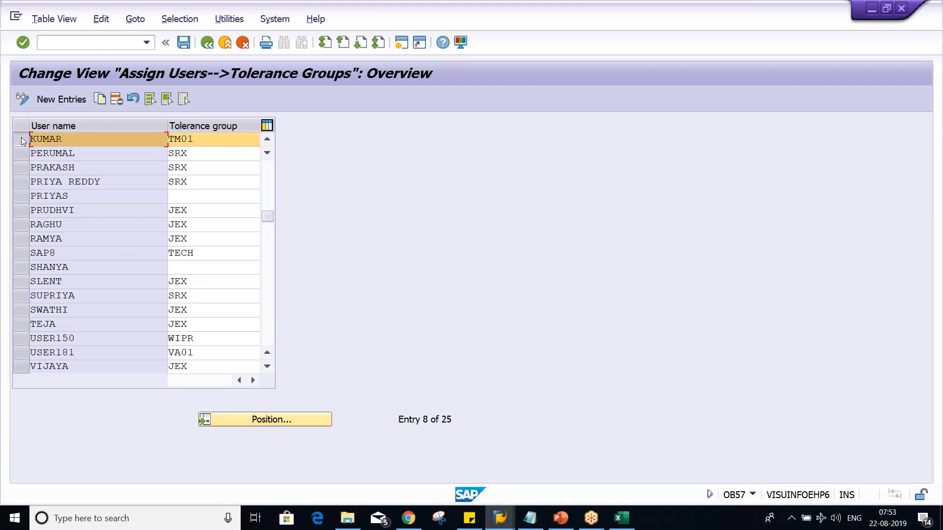
{"action": "key", "text": "shift+F2"}
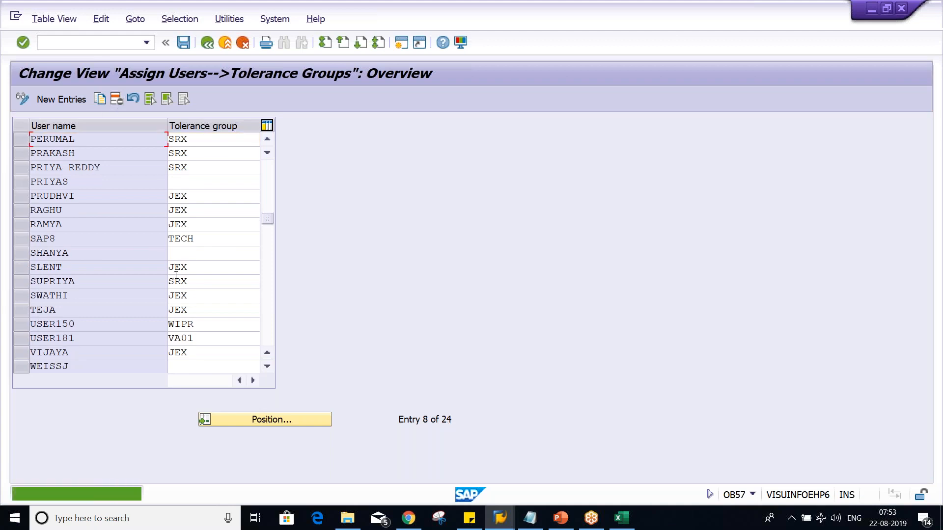
{"action": "key", "text": "ctrl+s"}
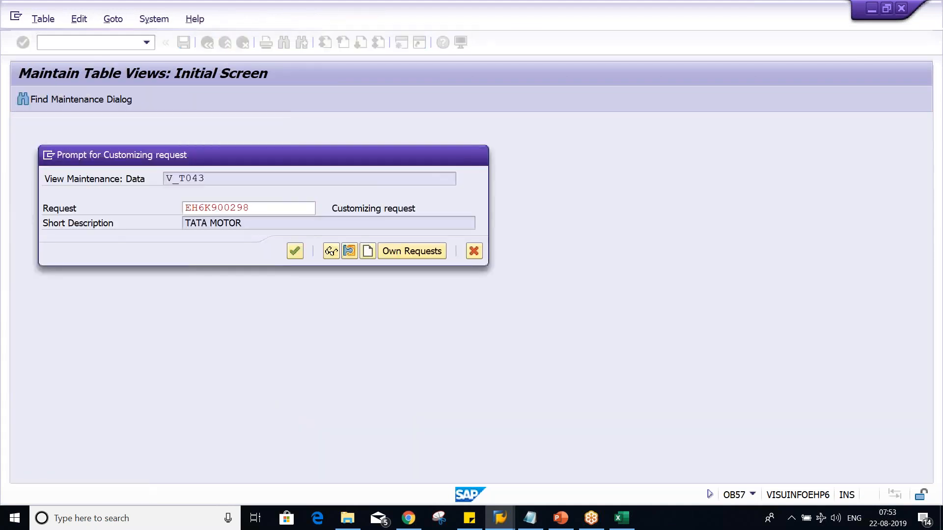
{"action": "key", "text": "Return"}
Step: Add a new entry assigning the same user name to tolerance group TM02 and save it
{"action": "left_click", "coordinate": [68, 101]}
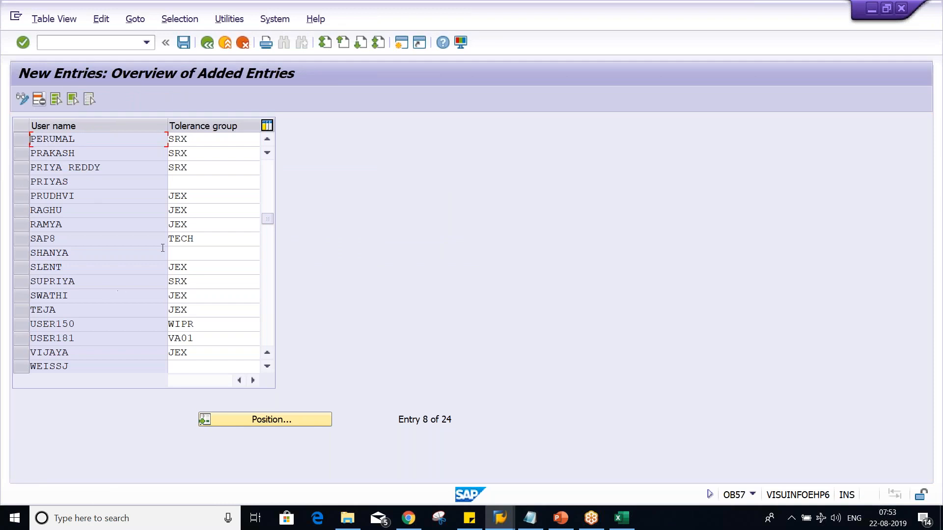
{"action": "key", "text": "space"}
{"action": "left_click", "coordinate": [111, 155]}
{"action": "key", "text": "Tab"}
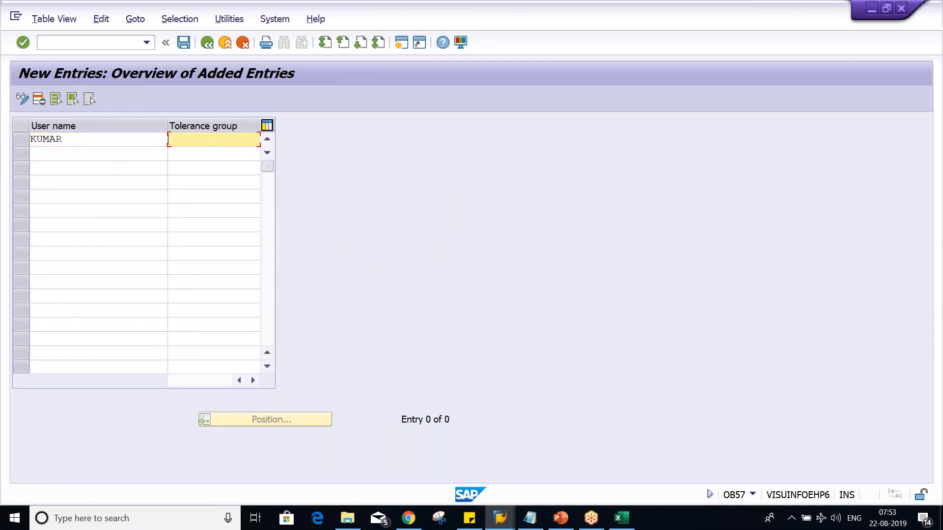
{"action": "type", "text": "T"}
{"action": "left_click", "coordinate": [194, 156]}
{"action": "key", "text": "Return"}
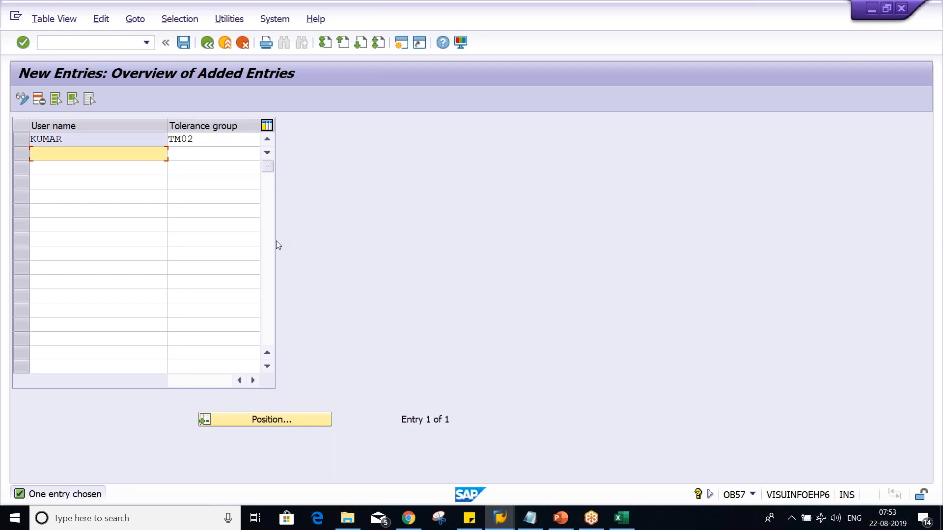
{"action": "key", "text": "ctrl+s"}
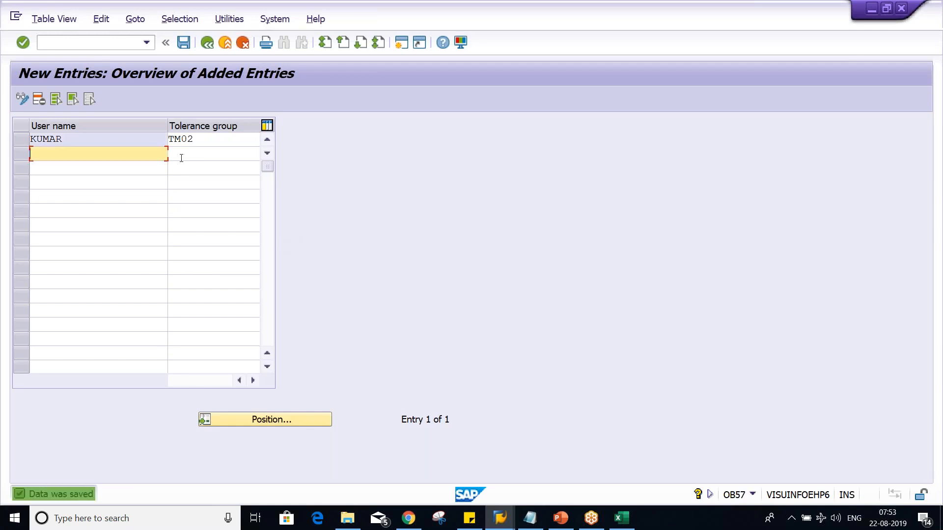
Step: Open a new session and start transaction OBA4 for the FI tolerance groups for users
{"action": "left_click", "coordinate": [201, 138]}
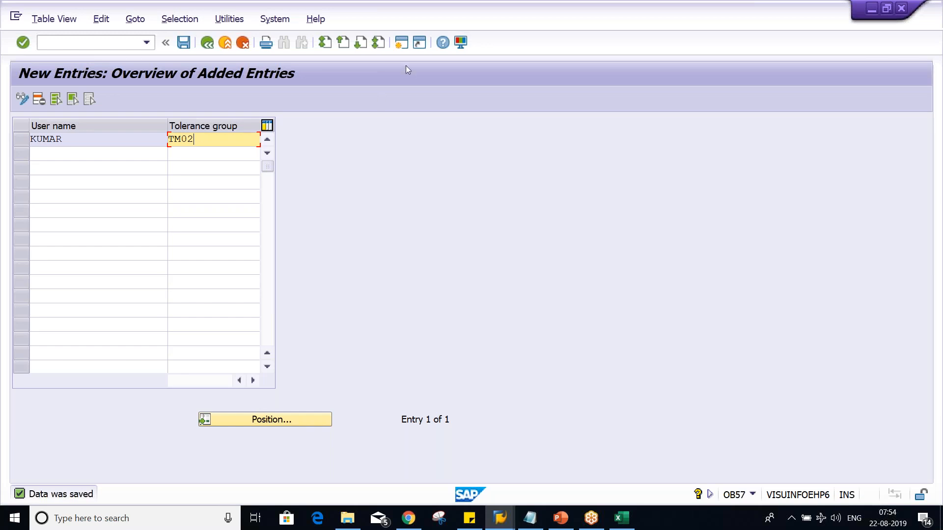
{"action": "left_click", "coordinate": [401, 43]}
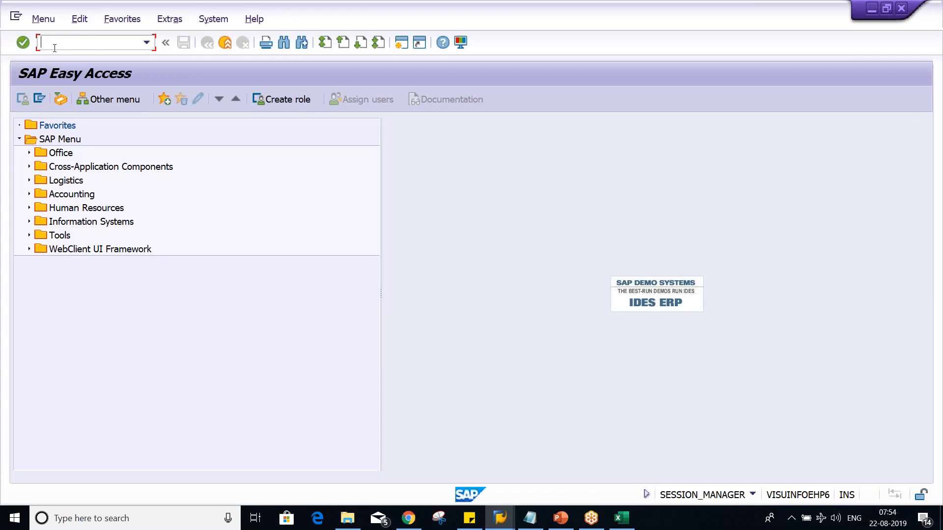
{"action": "type", "text": "ONE"}
{"action": "key", "text": "BackSpace"}
{"action": "key", "text": "BackSpace"}
{"action": "type", "text": "BA"}
{"action": "type", "text": "S"}
{"action": "key", "text": "BackSpace"}
{"action": "type", "text": "4"}
{"action": "key", "text": "Return"}
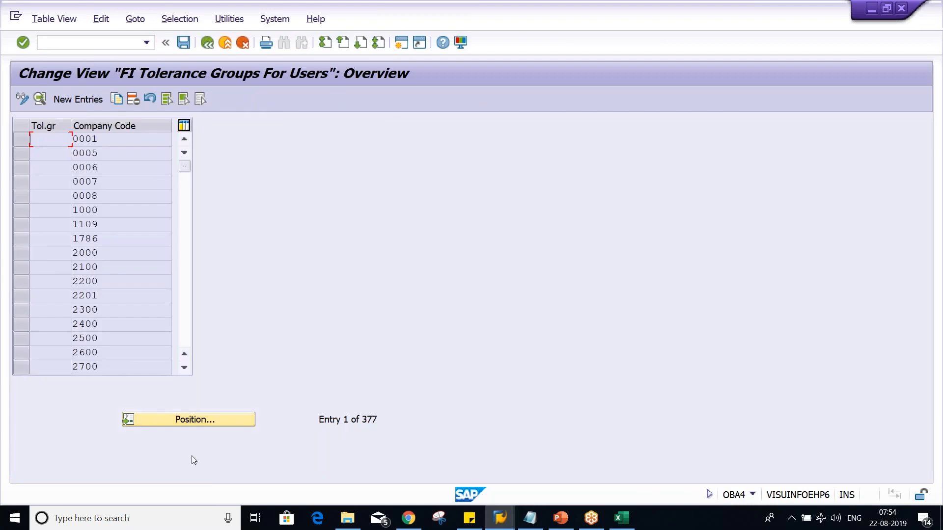
Step: Locate tolerance group TM02 in the list and display its details
{"action": "left_click", "coordinate": [191, 419]}
{"action": "type", "text": "TM02"}
{"action": "key", "text": "Return"}
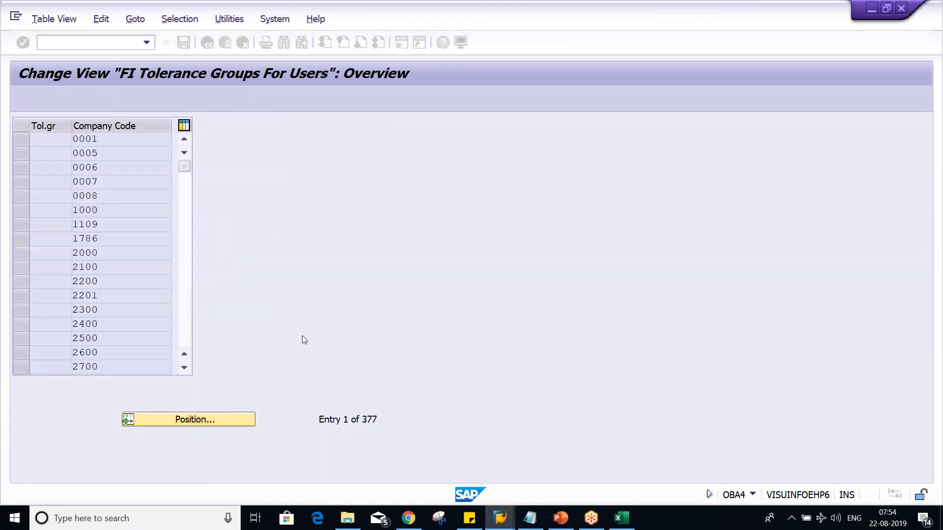
{"action": "double_click", "coordinate": [117, 138]}
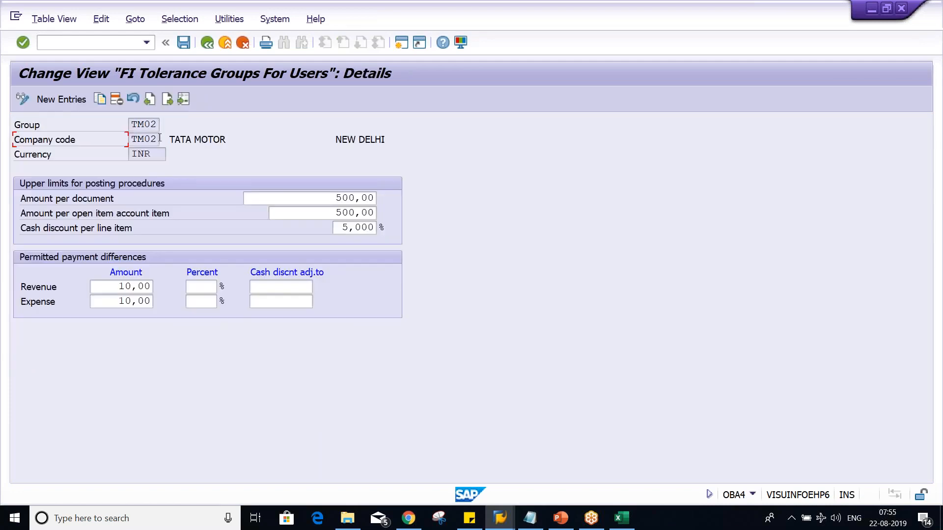
Step: Return to the tolerance group overview, display the details of group TM01, and check its company code
{"action": "left_click", "coordinate": [207, 45]}
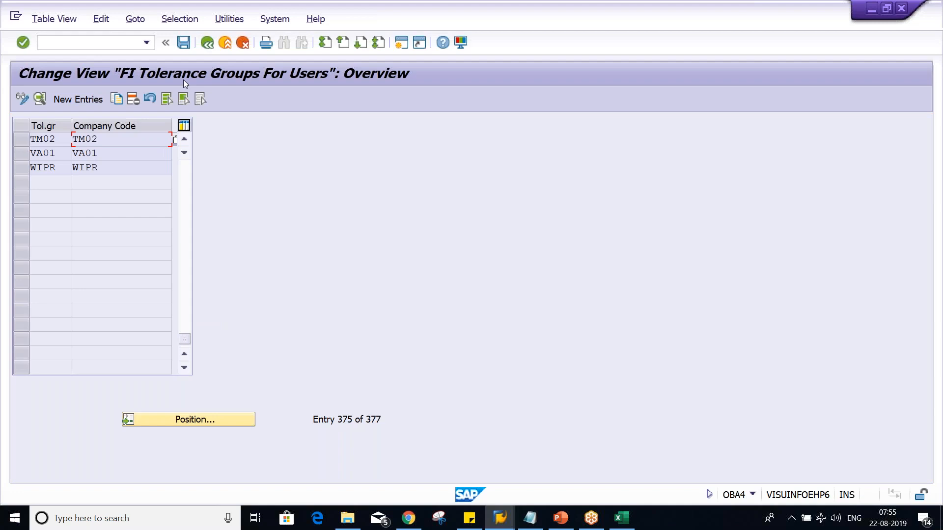
{"action": "left_click", "coordinate": [185, 142]}
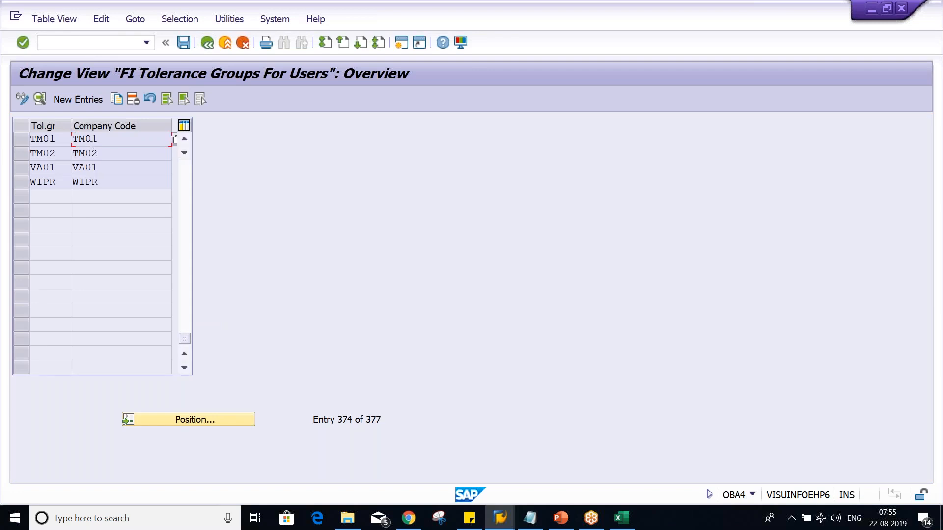
{"action": "double_click", "coordinate": [98, 139]}
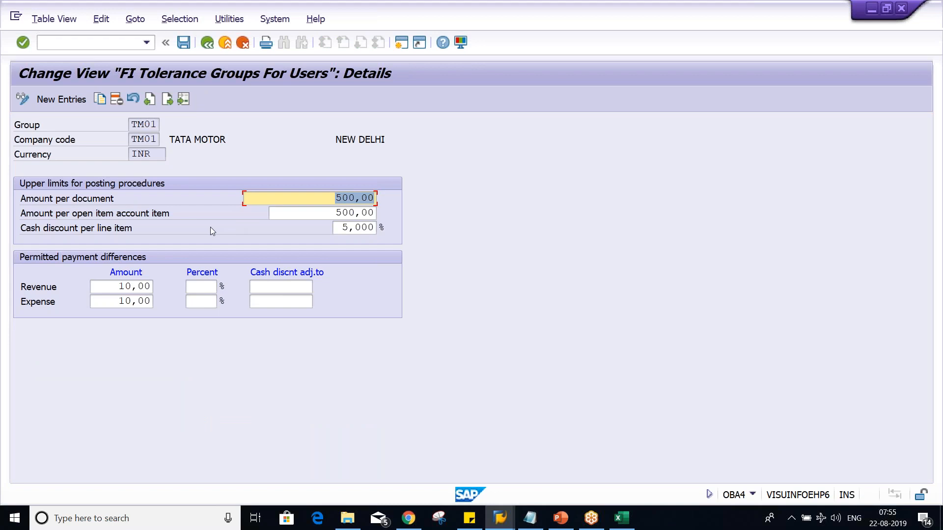
{"action": "left_click_drag", "start_coordinate": [133, 140], "coordinate": [156, 139]}
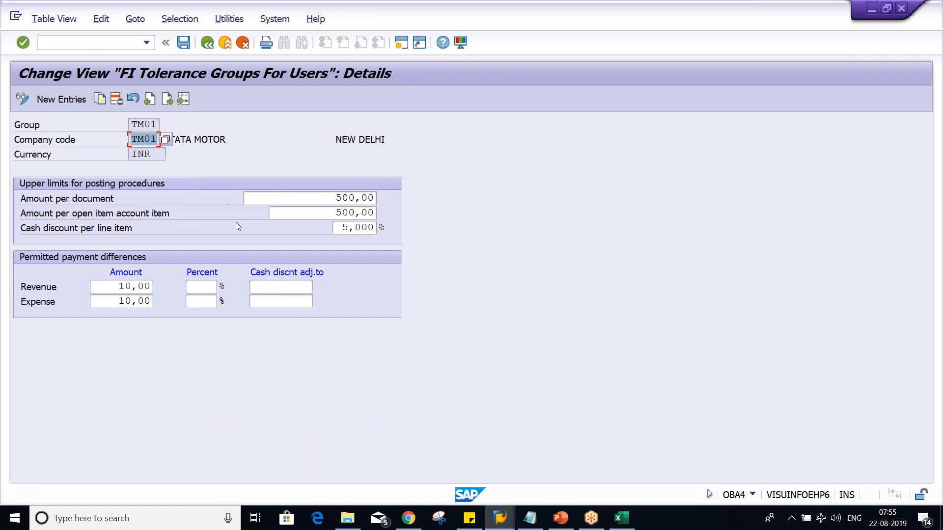
Step: Compare the tolerance group assigned to the user in the OB57 session with the group and company code in the OBA4 details
{"action": "left_click", "coordinate": [511, 526]}
{"action": "left_click", "coordinate": [494, 476]}
{"action": "left_click", "coordinate": [207, 140]}
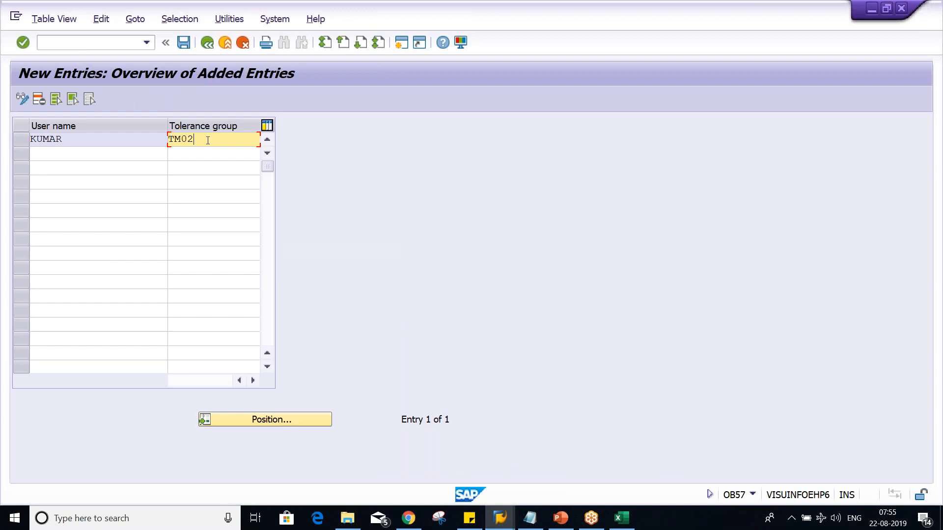
{"action": "key", "text": "alt+Tab"}
{"action": "left_click", "coordinate": [131, 140]}
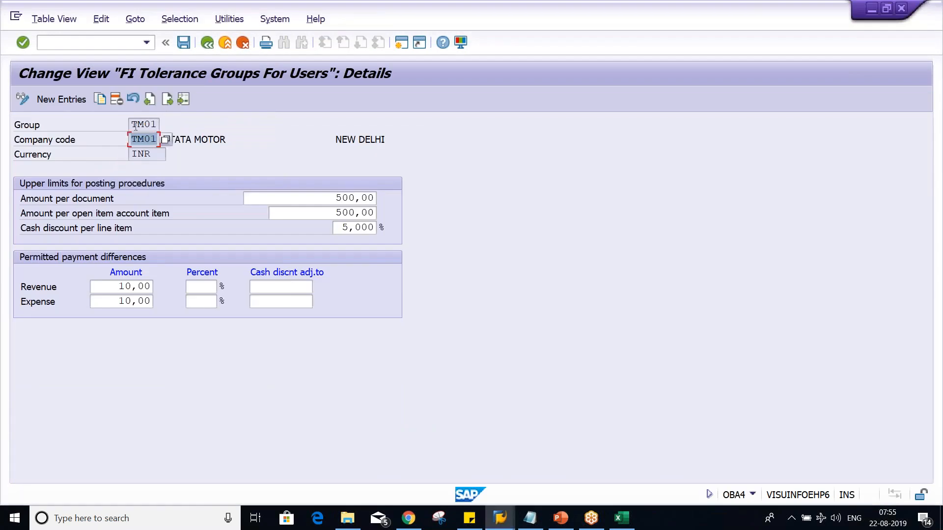
{"action": "left_click_drag", "start_coordinate": [132, 125], "coordinate": [168, 127]}
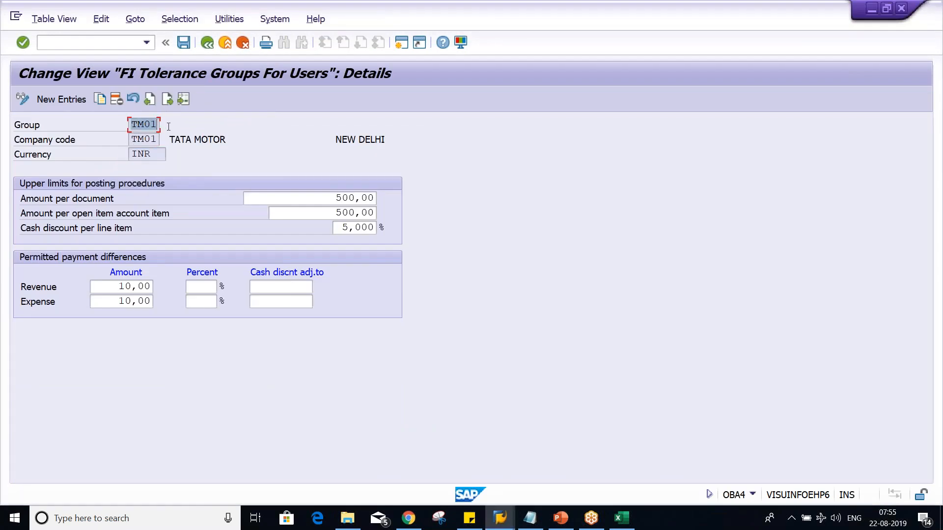
Step: Change the user's assigned tolerance group to TM01 in the OB57 session and save
{"action": "key", "text": "alt+Tab"}
{"action": "left_click", "coordinate": [214, 142]}
{"action": "key", "text": "BackSpace"}
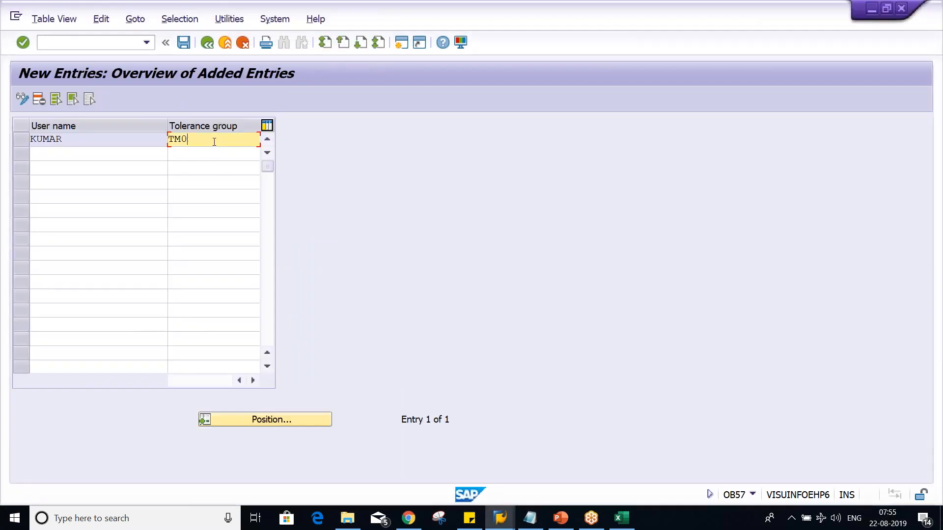
{"action": "type", "text": "1"}
{"action": "key", "text": "ctrl+s"}
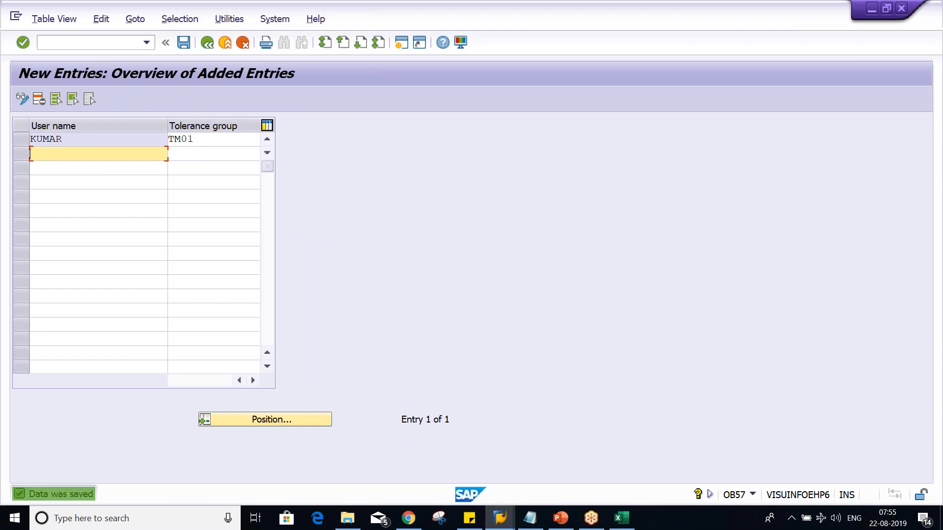
Step: Review tolerance group TM01's posting limits, cash discount, permitted payment differences and company code in the OBA4 session
{"action": "key", "text": "alt+Tab"}
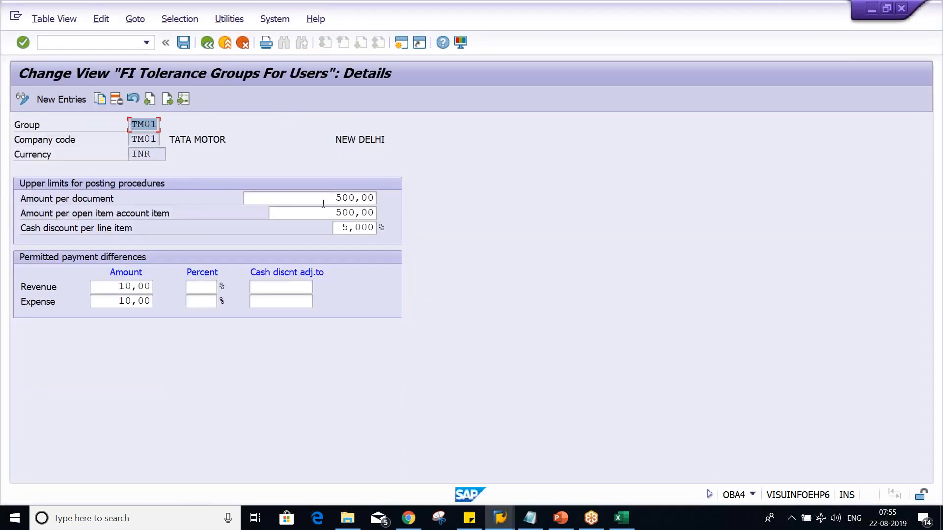
{"action": "left_click", "coordinate": [321, 214]}
{"action": "left_click", "coordinate": [336, 231]}
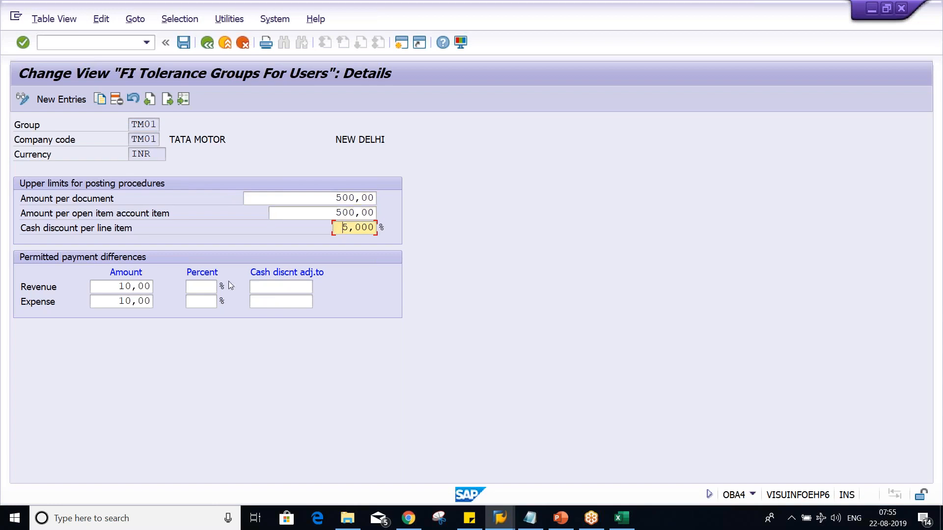
{"action": "left_click", "coordinate": [114, 290]}
{"action": "left_click", "coordinate": [111, 306]}
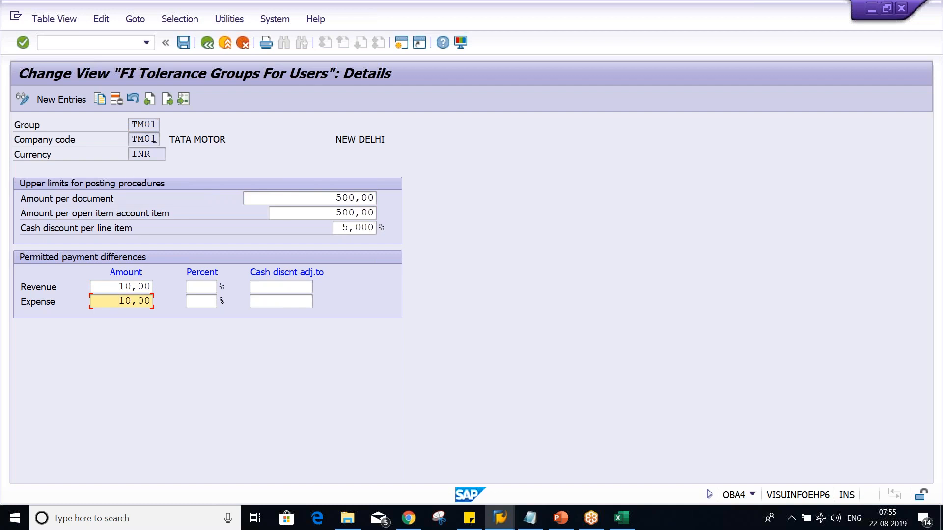
{"action": "left_click_drag", "start_coordinate": [158, 140], "coordinate": [108, 139]}
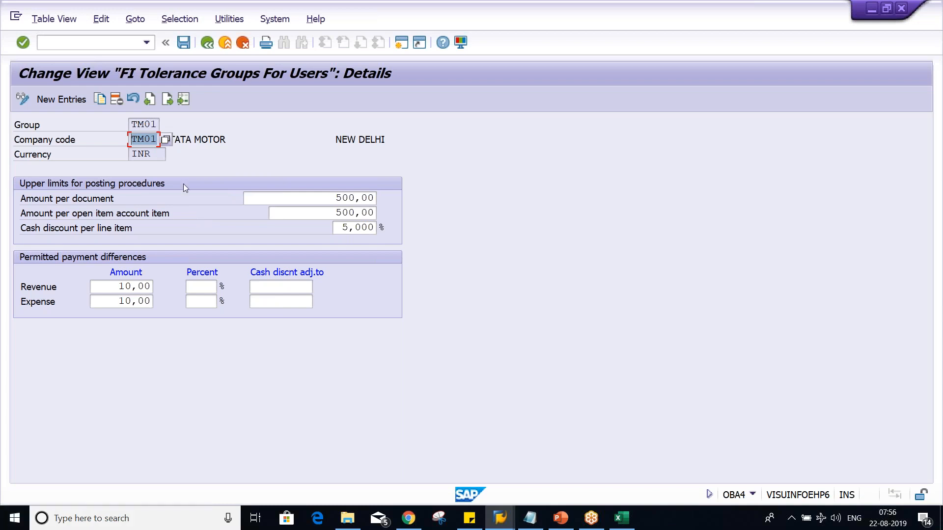
Step: Open a new session and start G/L document entry with transaction FB50 for company code TM01
{"action": "left_click", "coordinate": [400, 43]}
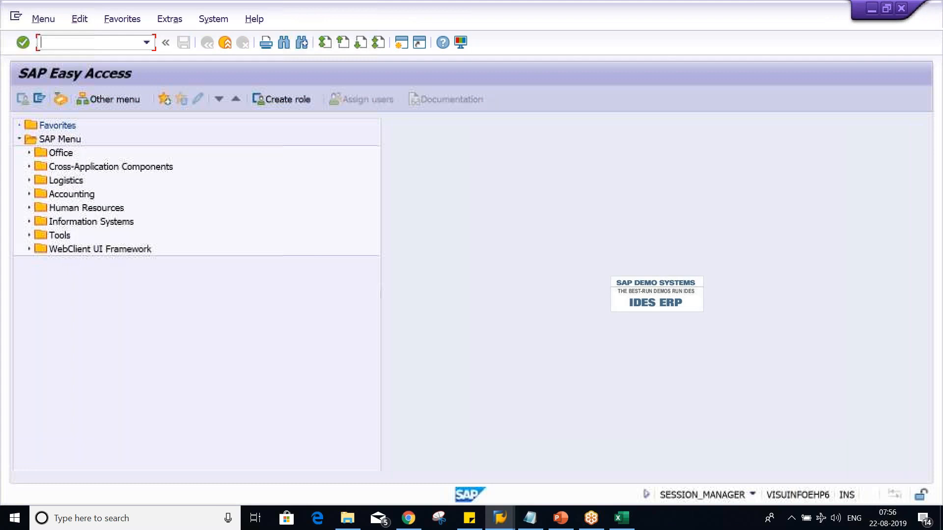
{"action": "type", "text": "FB50"}
{"action": "key", "text": "Return"}
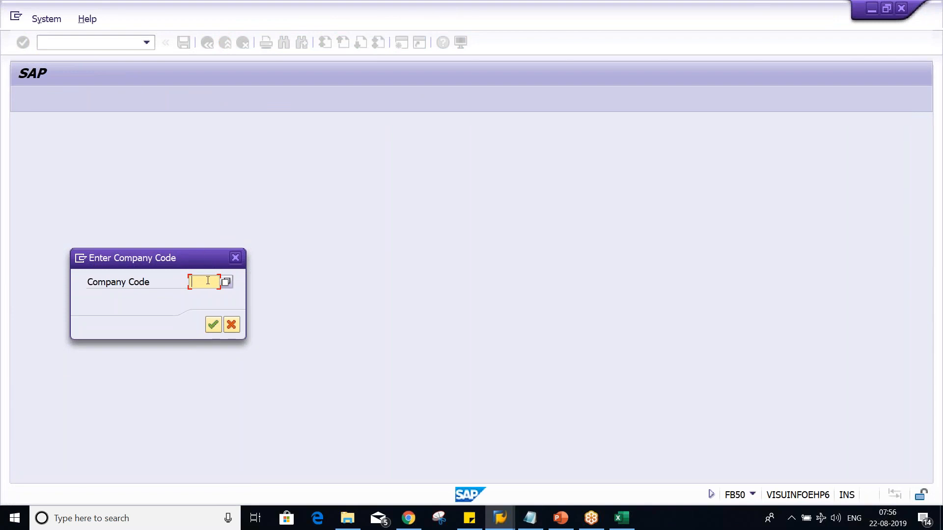
{"action": "type", "text": "TM01"}
{"action": "key", "text": "Return"}
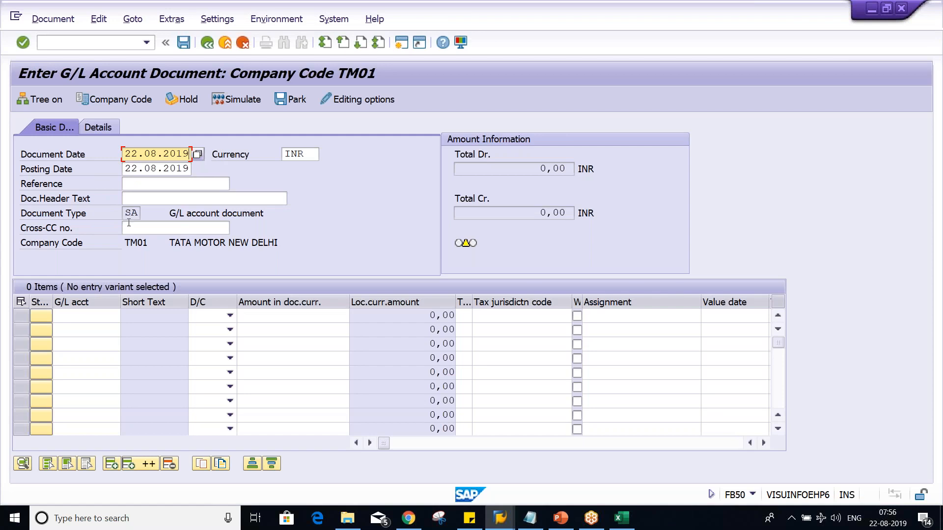
Step: Enter G/L account 1000 on the first line item and 4000 on the second
{"action": "left_click", "coordinate": [89, 315]}
{"action": "left_click", "coordinate": [93, 330]}
{"action": "left_click", "coordinate": [86, 329]}
{"action": "left_click", "coordinate": [89, 356]}
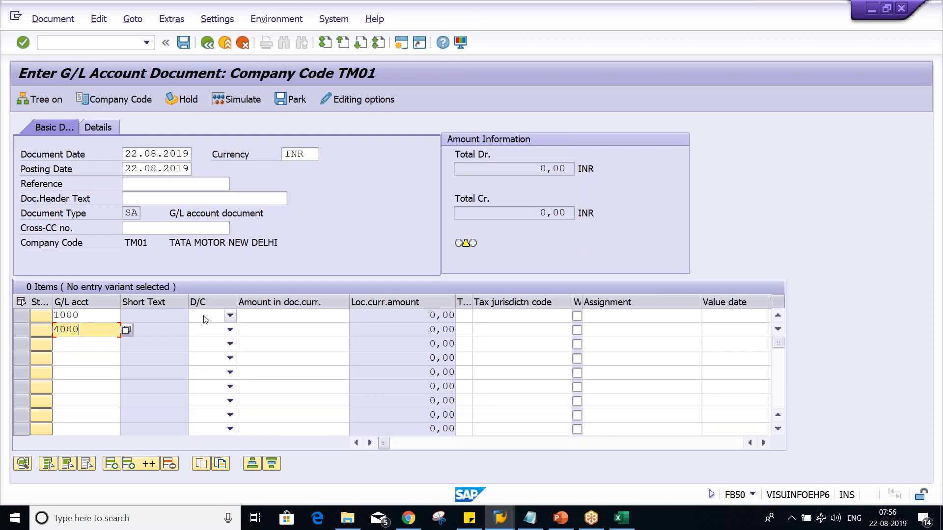
Step: Set the account 1000 line to Credit and the account 4000 line to Debit
{"action": "left_click", "coordinate": [204, 316]}
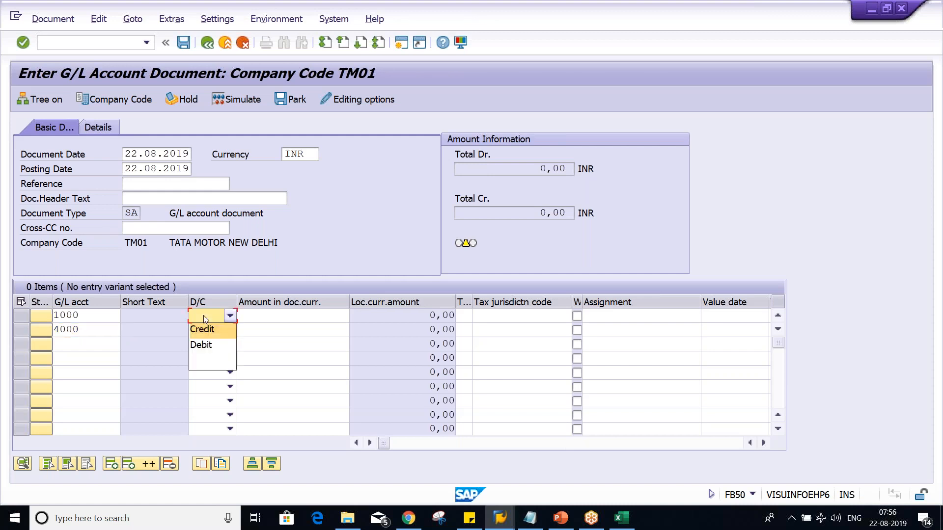
{"action": "left_click", "coordinate": [206, 337]}
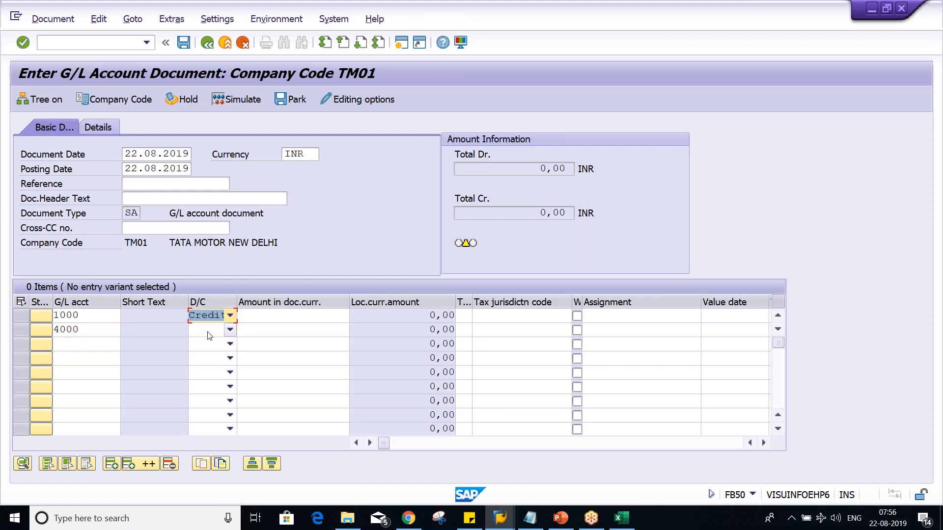
{"action": "left_click", "coordinate": [214, 330]}
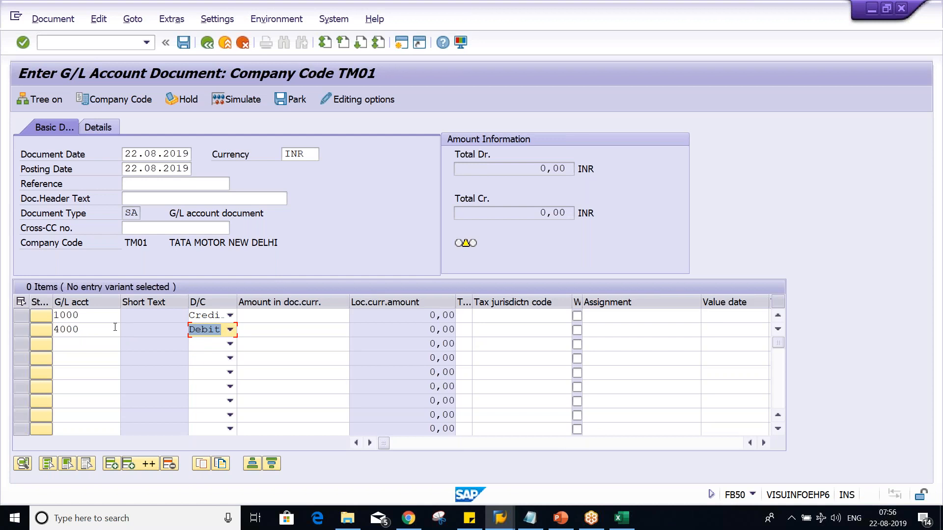
{"action": "left_click", "coordinate": [98, 317]}
{"action": "left_click", "coordinate": [90, 331]}
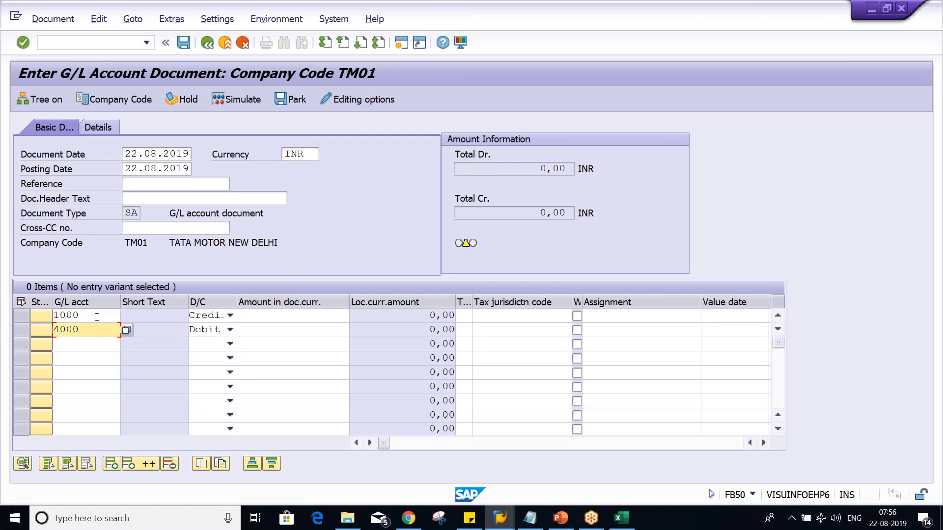
{"action": "left_click", "coordinate": [300, 318]}
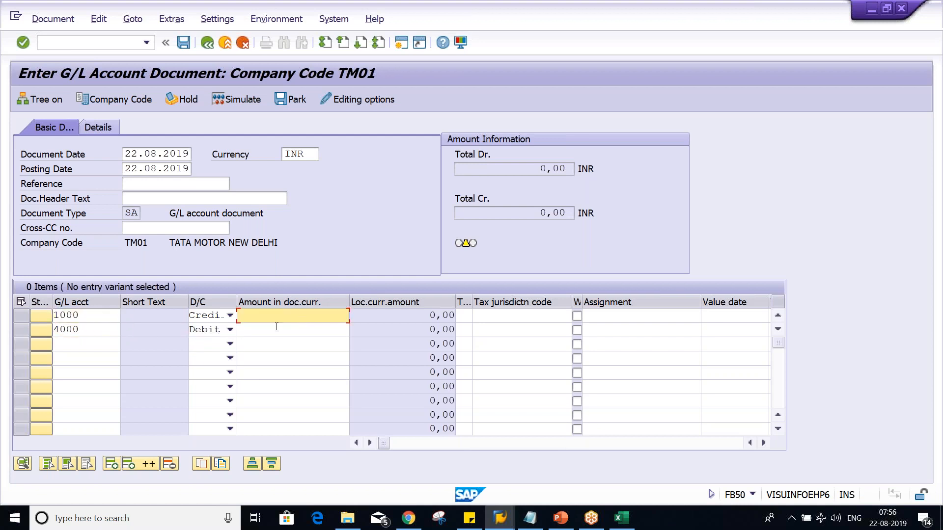
{"action": "left_click", "coordinate": [99, 318]}
{"action": "left_click", "coordinate": [95, 330]}
{"action": "left_click", "coordinate": [99, 318]}
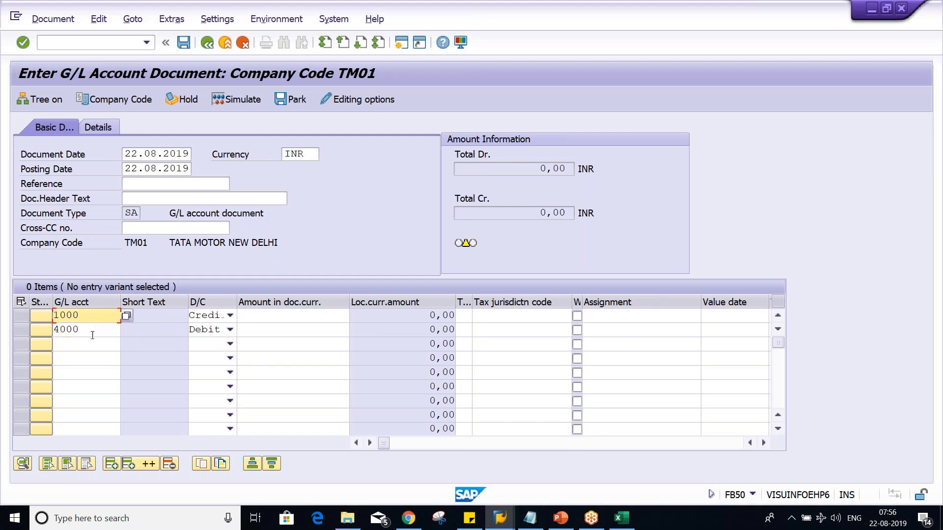
{"action": "left_click", "coordinate": [92, 330]}
Step: Select the account 1000 line's amount and check tolerance group TM01's amount per document in the OBA4 session
{"action": "left_click", "coordinate": [278, 320]}
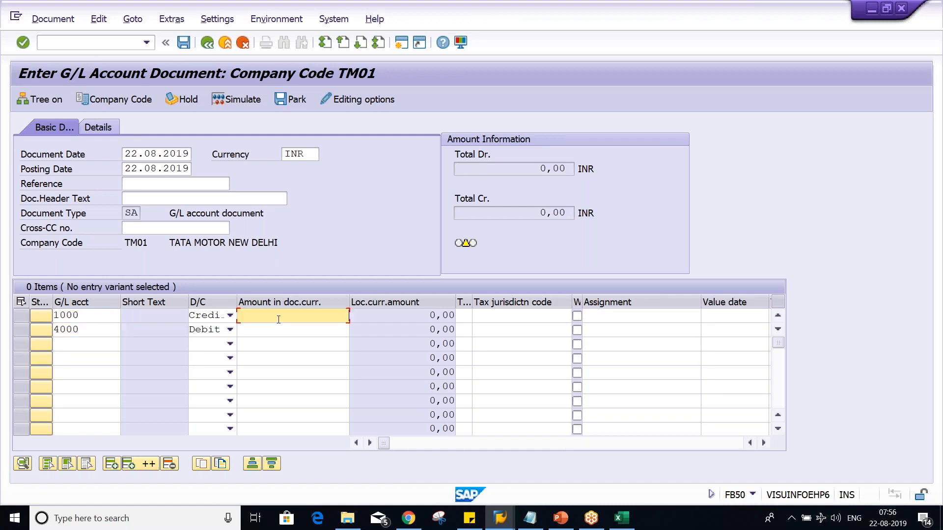
{"action": "key", "text": "alt+Tab"}
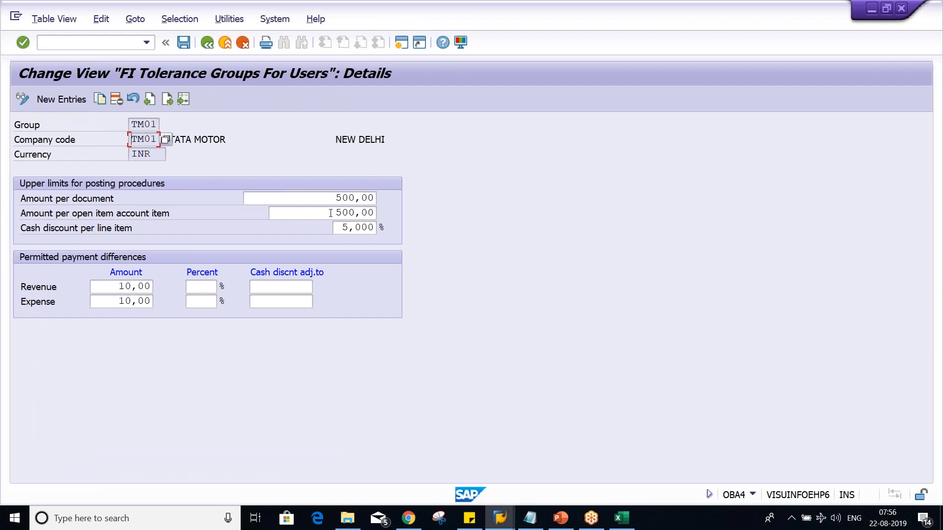
{"action": "left_click_drag", "start_coordinate": [330, 200], "coordinate": [411, 198]}
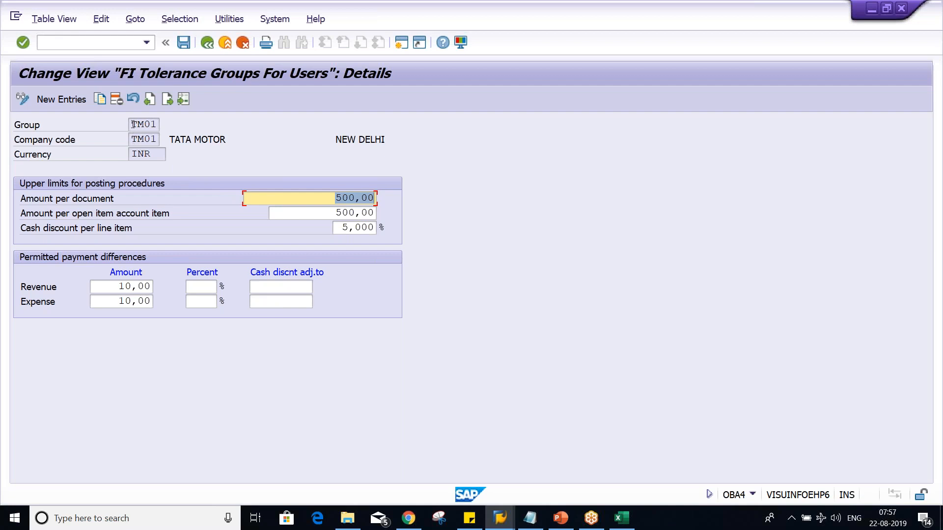
{"action": "left_click_drag", "start_coordinate": [131, 125], "coordinate": [159, 126]}
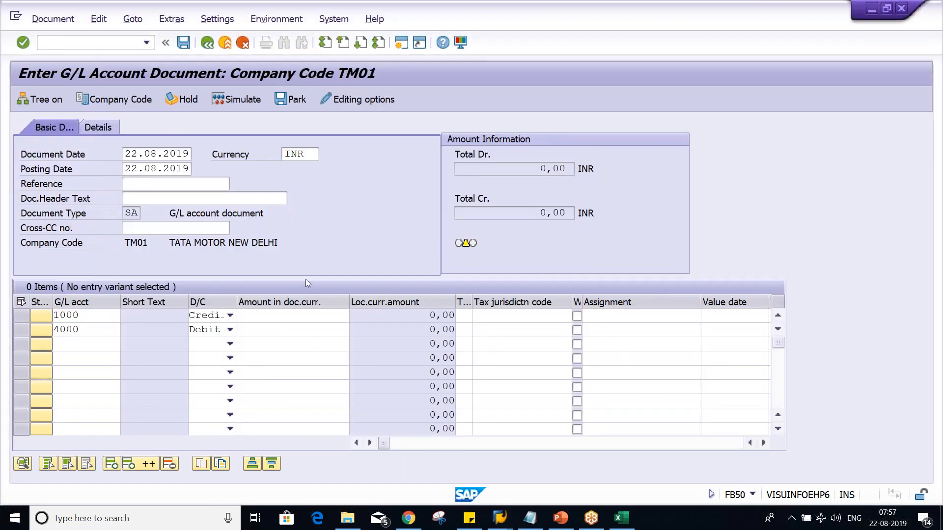
Step: Try to enter 501 as the amount on both the account 1000 and account 4000 lines
{"action": "type", "text": "501"}
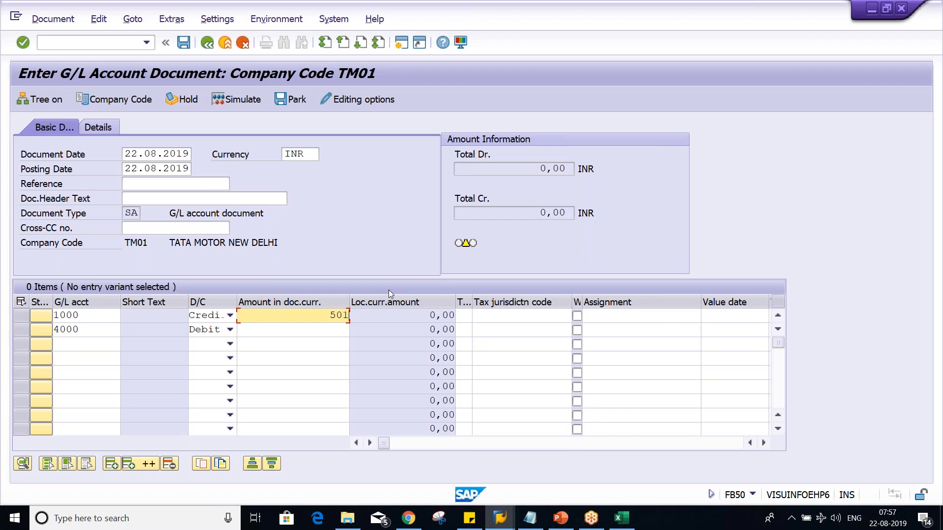
{"action": "key", "text": "Down"}
{"action": "type", "text": "501"}
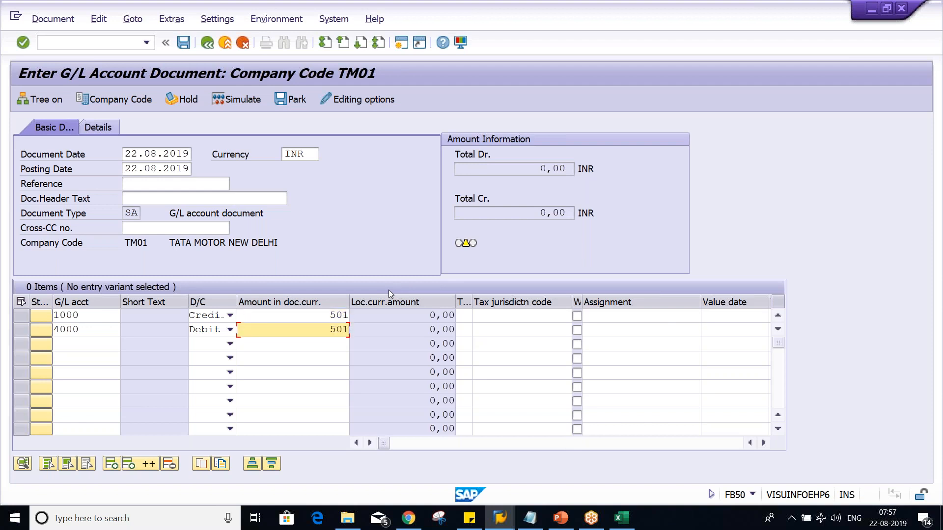
{"action": "key", "text": "Return"}
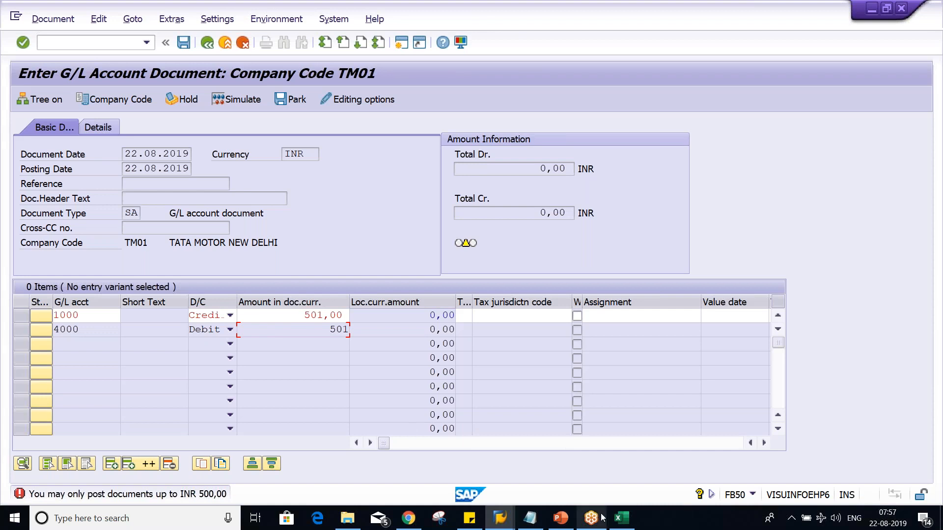
Step: Compare tolerance group TM01's amount per document limit in the OBA4 session with the amount entered in the FB50 document
{"action": "left_click", "coordinate": [500, 522]}
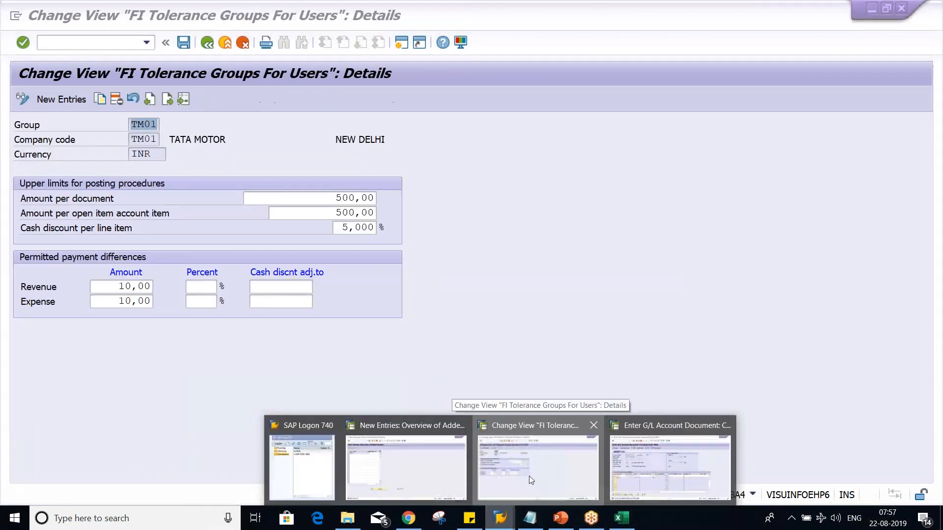
{"action": "left_click", "coordinate": [529, 476]}
{"action": "left_click", "coordinate": [323, 202]}
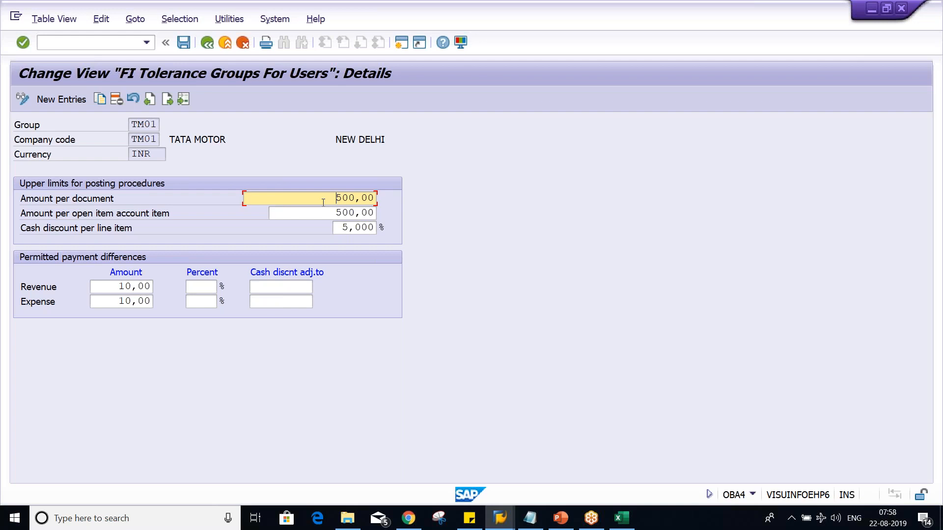
{"action": "key", "text": "alt+Tab"}
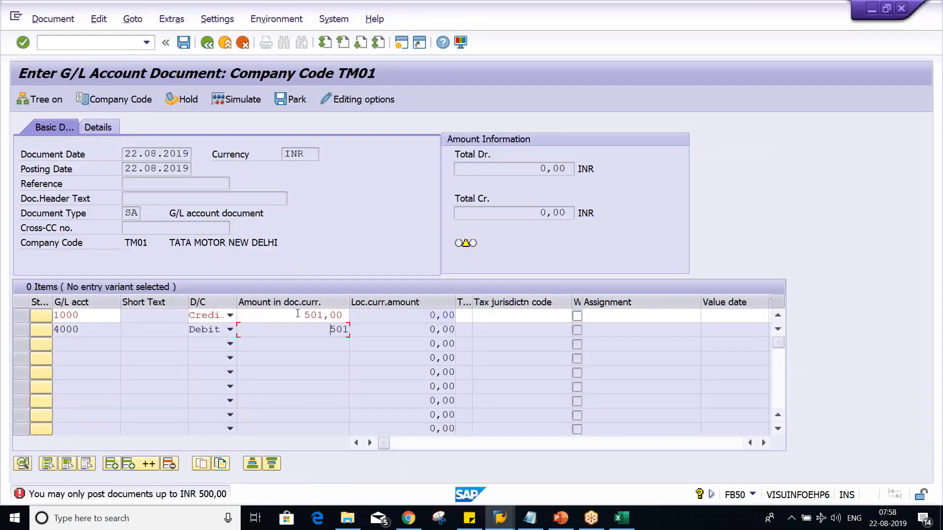
{"action": "key", "text": "alt+Tab"}
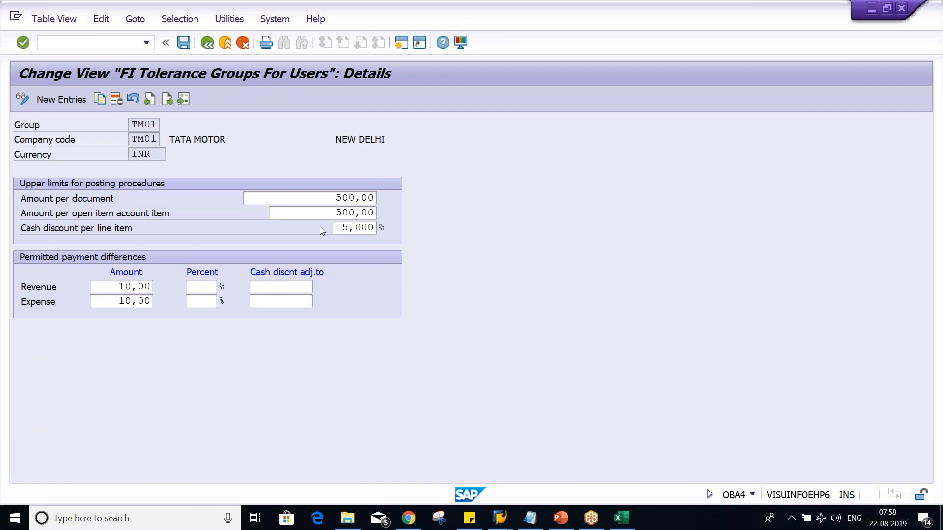
{"action": "left_click_drag", "start_coordinate": [129, 126], "coordinate": [187, 126]}
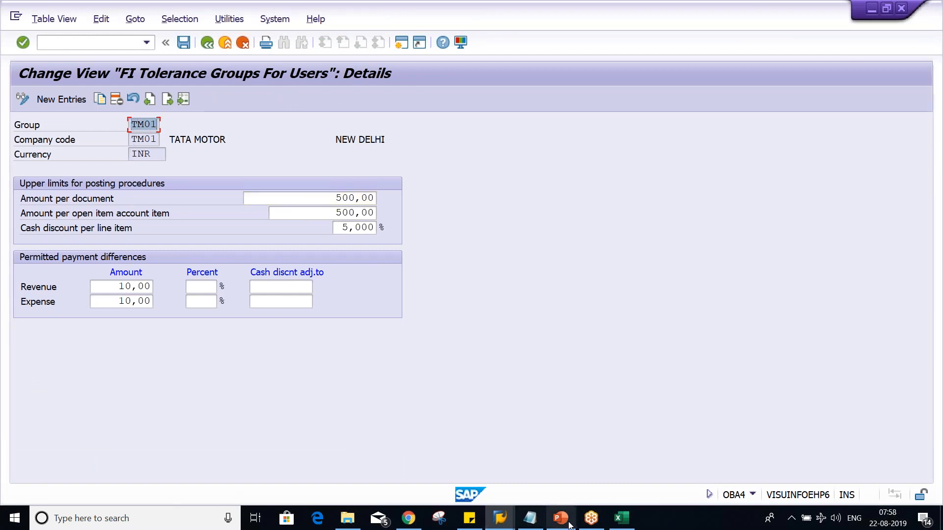
Step: Check the user's tolerance group assignment in the OB57 session
{"action": "left_click", "coordinate": [501, 518]}
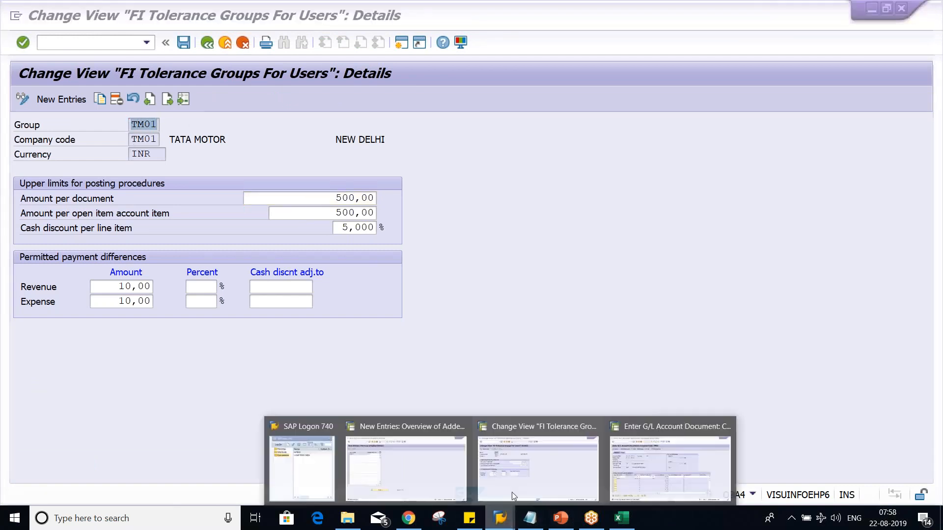
{"action": "left_click", "coordinate": [421, 467]}
{"action": "left_click", "coordinate": [226, 139]}
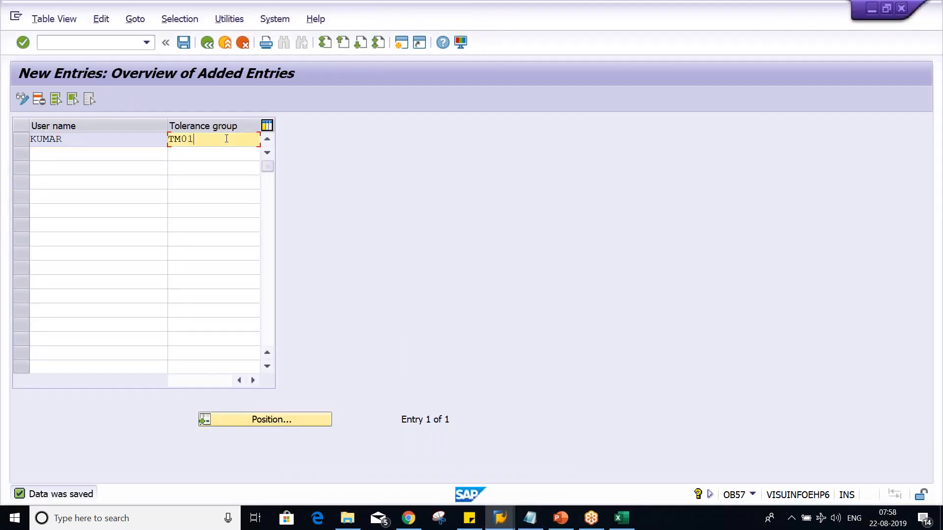
Step: Set tolerance group TM01's amount per document and amount per open item account item to 1000 and save
{"action": "key", "text": "alt+Tab"}
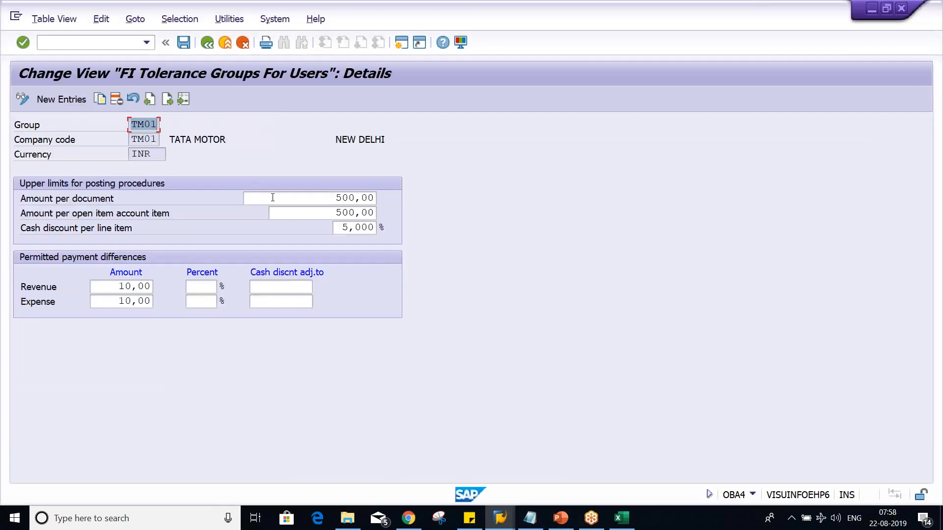
{"action": "left_click", "coordinate": [313, 197]}
{"action": "left_click_drag", "start_coordinate": [312, 198], "coordinate": [409, 200]}
{"action": "key", "text": "BackSpace"}
{"action": "type", "text": "1000"}
{"action": "key", "text": "Tab"}
{"action": "type", "text": "000"}
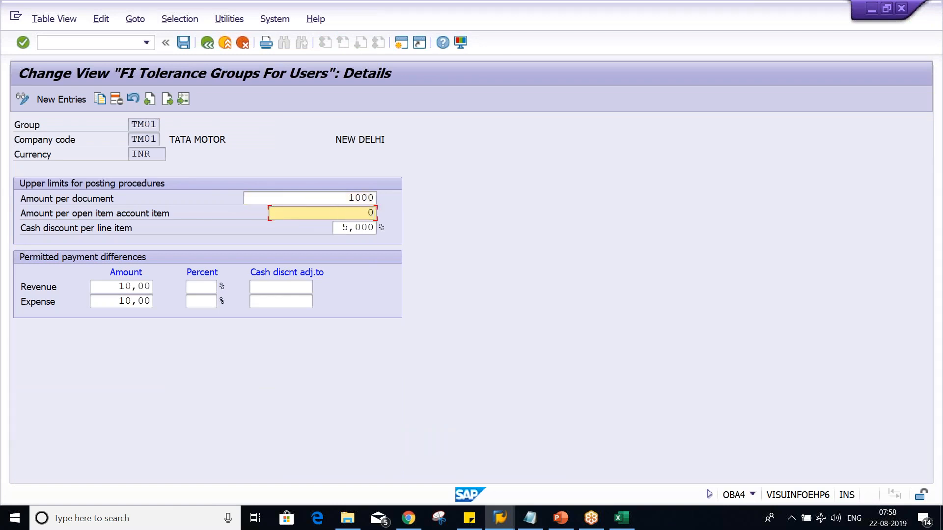
{"action": "key", "text": "BackSpace"}
{"action": "key", "text": "BackSpace"}
{"action": "key", "text": "BackSpace"}
{"action": "type", "text": "1000"}
{"action": "key", "text": "Return"}
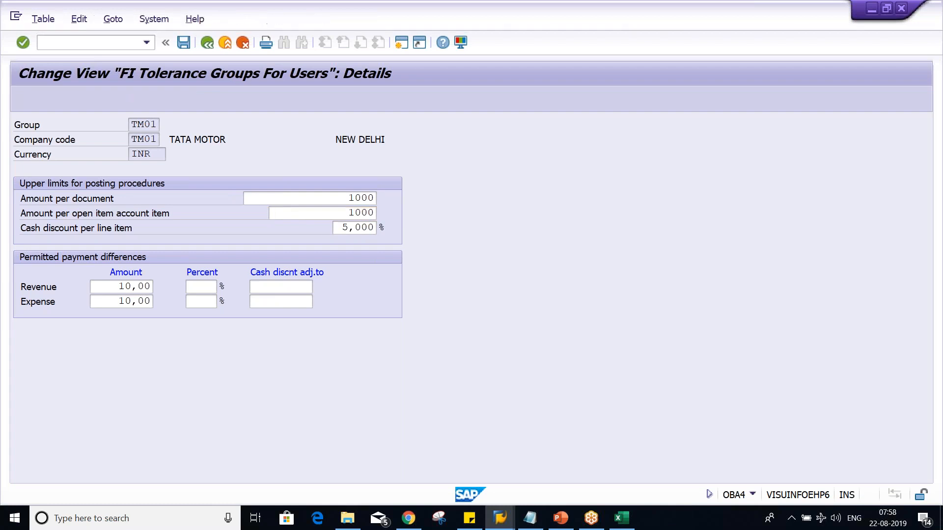
{"action": "left_click", "coordinate": [293, 255]}
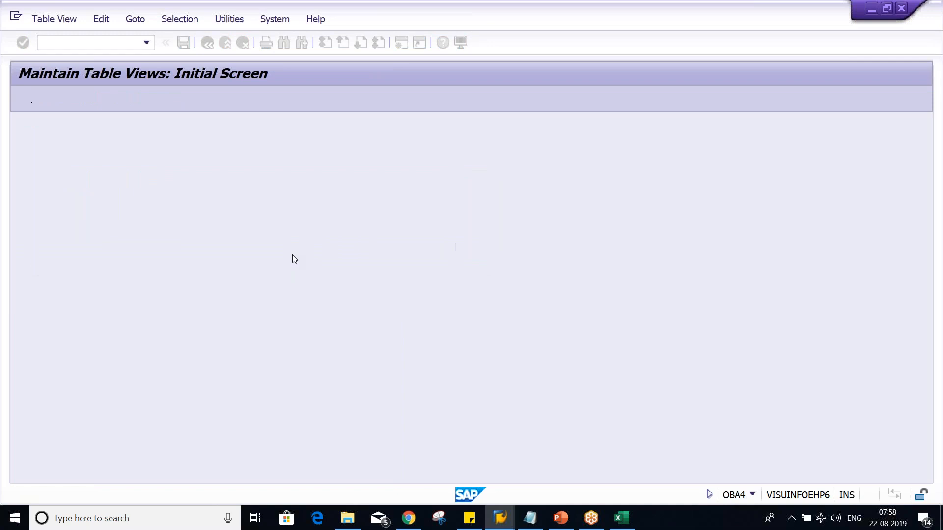
Step: Return to the G/L document session and restart it with /NFB50 for company code TM01
{"action": "key", "text": "alt+Tab"}
{"action": "key", "text": "alt+Tab"}
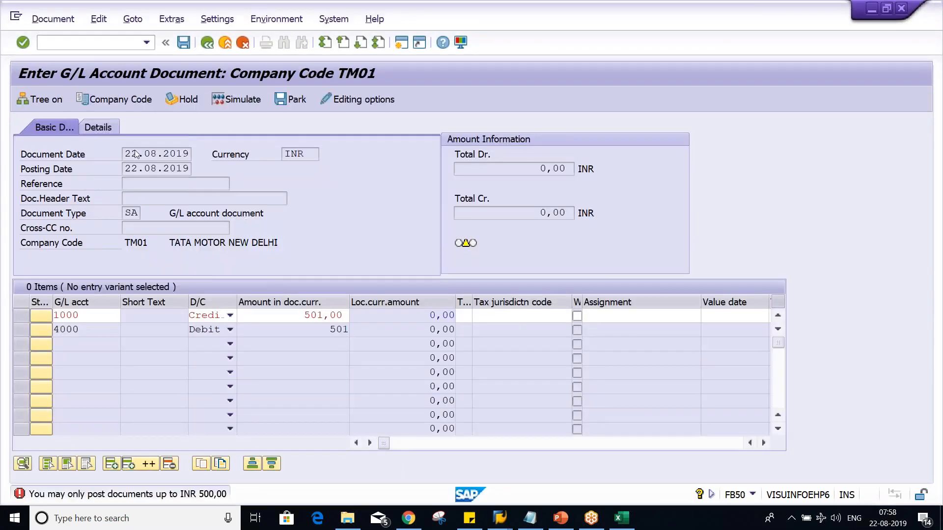
{"action": "left_click", "coordinate": [146, 43]}
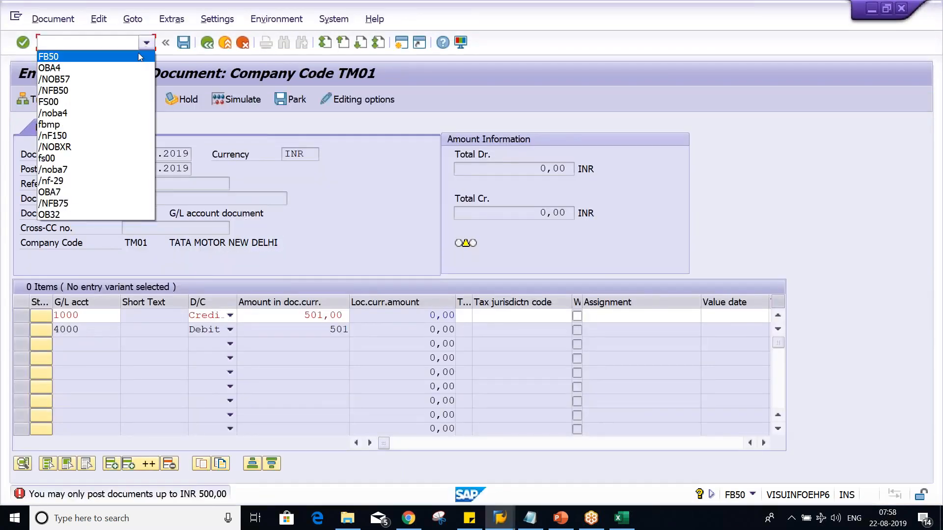
{"action": "left_click", "coordinate": [137, 52]}
{"action": "key", "text": "Left"}
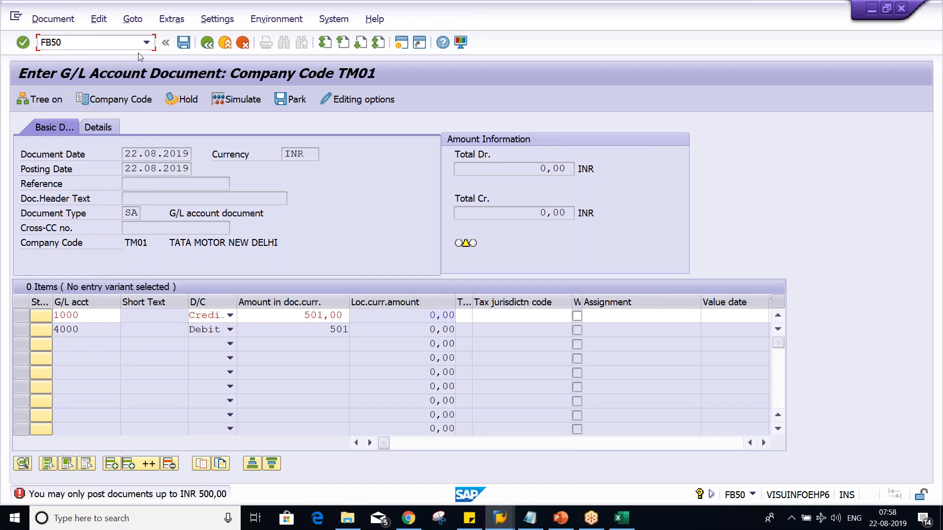
{"action": "type", "text": "/N"}
{"action": "key", "text": "Return"}
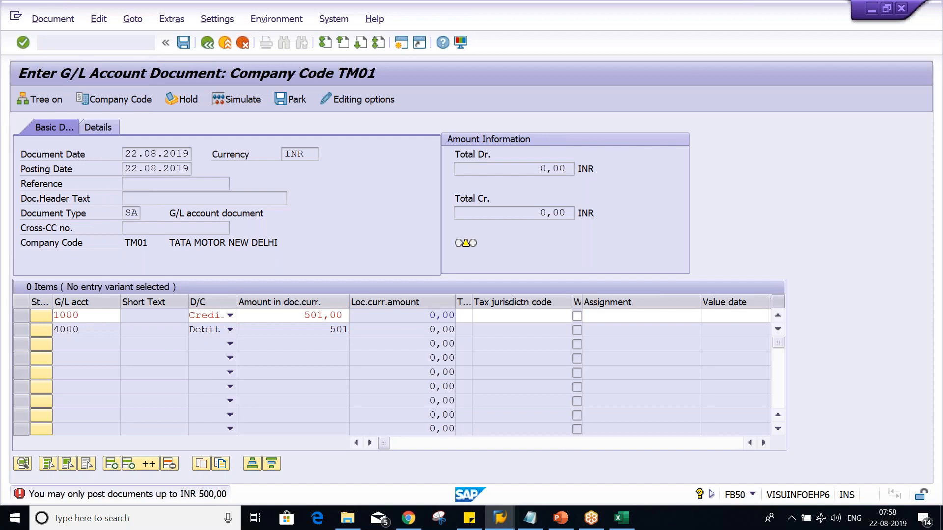
{"action": "type", "text": "TM01"}
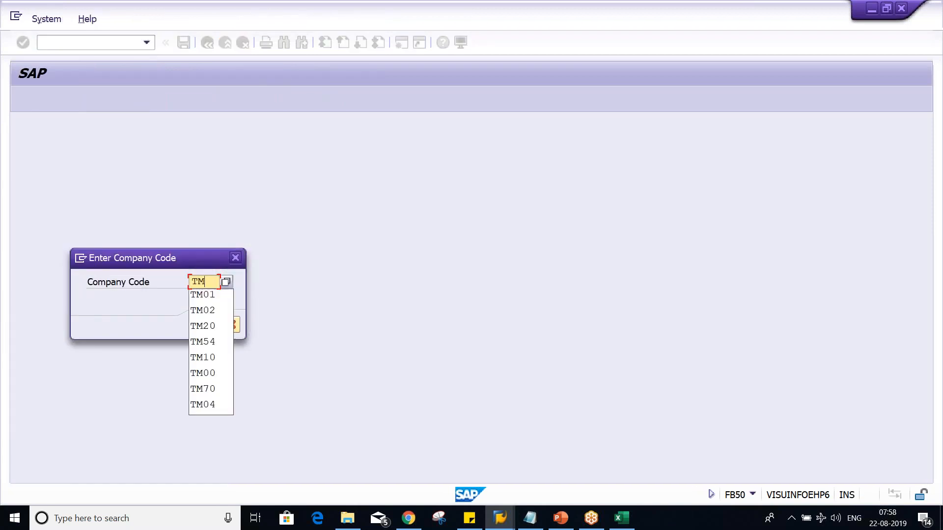
{"action": "key", "text": "Return"}
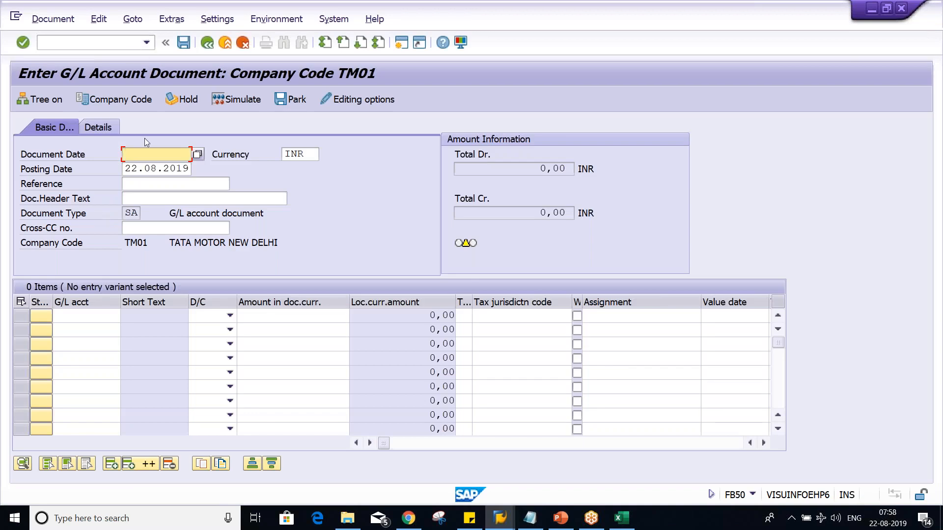
Step: Set the document date to 22.08.2019 and enter G/L accounts 1000 and 4000 on the first two line items
{"action": "left_click", "coordinate": [151, 164]}
{"action": "left_click", "coordinate": [85, 315]}
{"action": "left_click", "coordinate": [88, 328]}
{"action": "left_click", "coordinate": [76, 332]}
{"action": "left_click", "coordinate": [83, 357]}
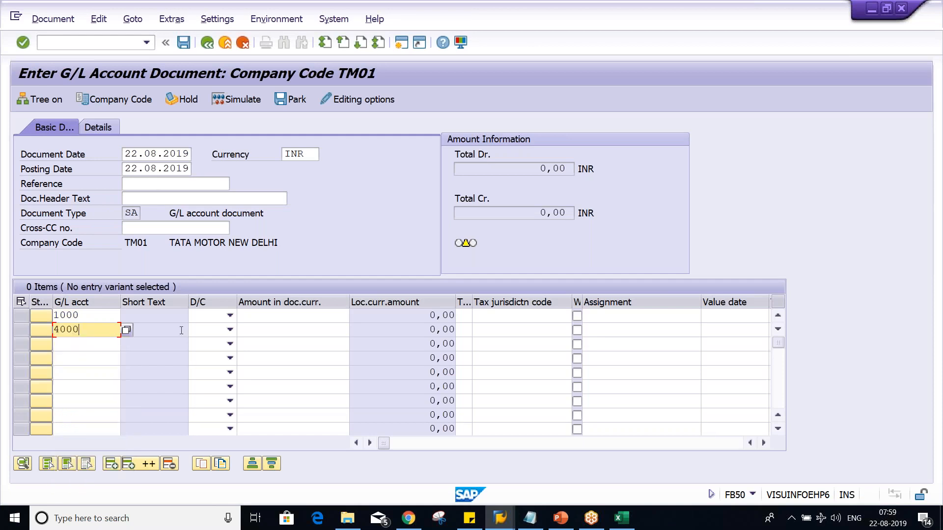
Step: Mark the account 1000 line item as Credit and the account 4000 line item as Debit
{"action": "left_click", "coordinate": [218, 321]}
{"action": "left_click", "coordinate": [212, 329]}
{"action": "left_click", "coordinate": [206, 327]}
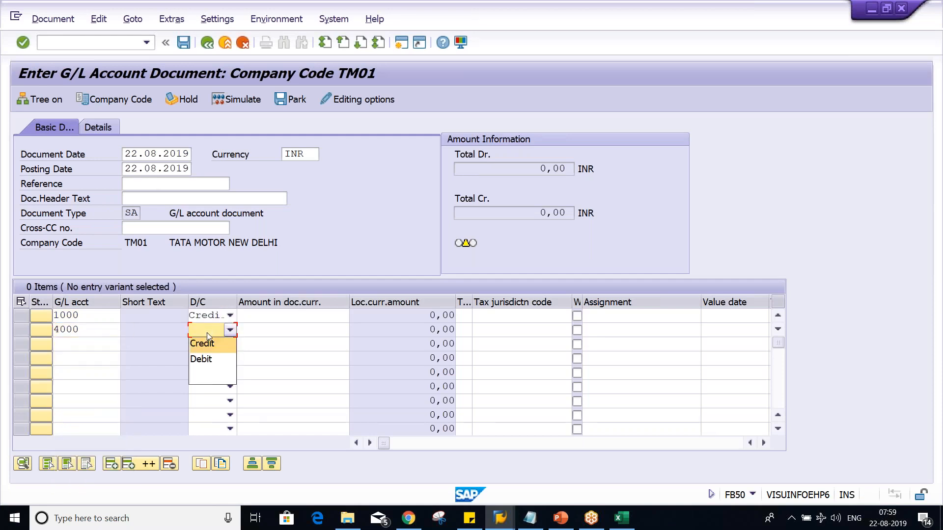
{"action": "left_click", "coordinate": [209, 361]}
Step: Enter 700 as the amount on both line items and validate the document
{"action": "left_click", "coordinate": [290, 315]}
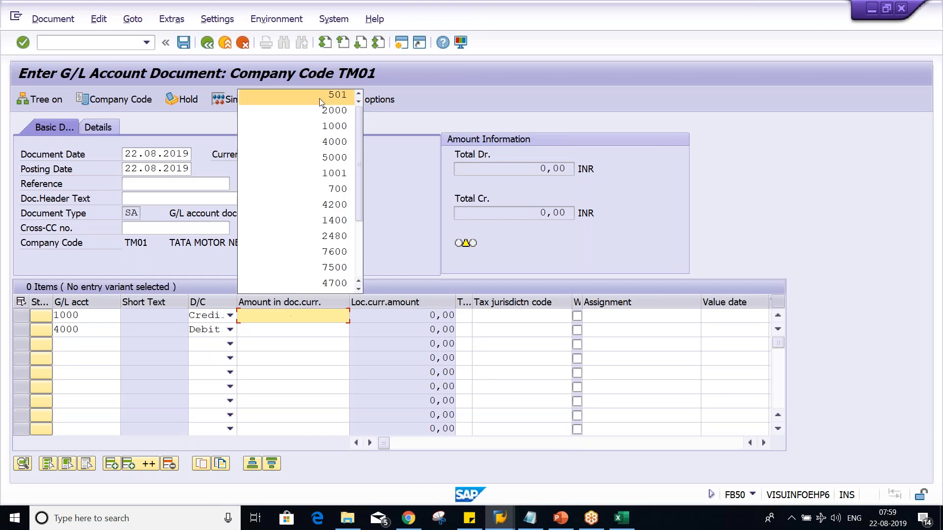
{"action": "left_click", "coordinate": [320, 95]}
{"action": "key", "text": "Delete"}
{"action": "key", "text": "Delete"}
{"action": "key", "text": "Delete"}
{"action": "type", "text": "4"}
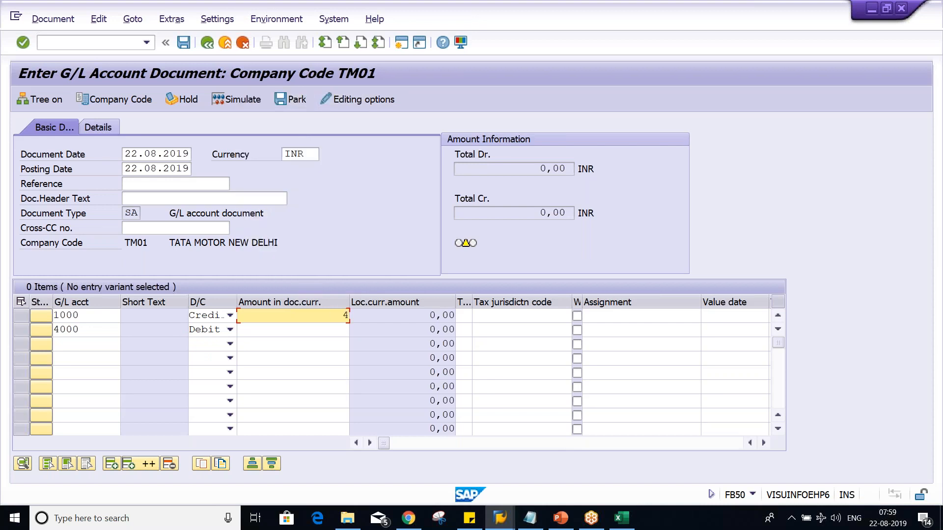
{"action": "key", "text": "BackSpace"}
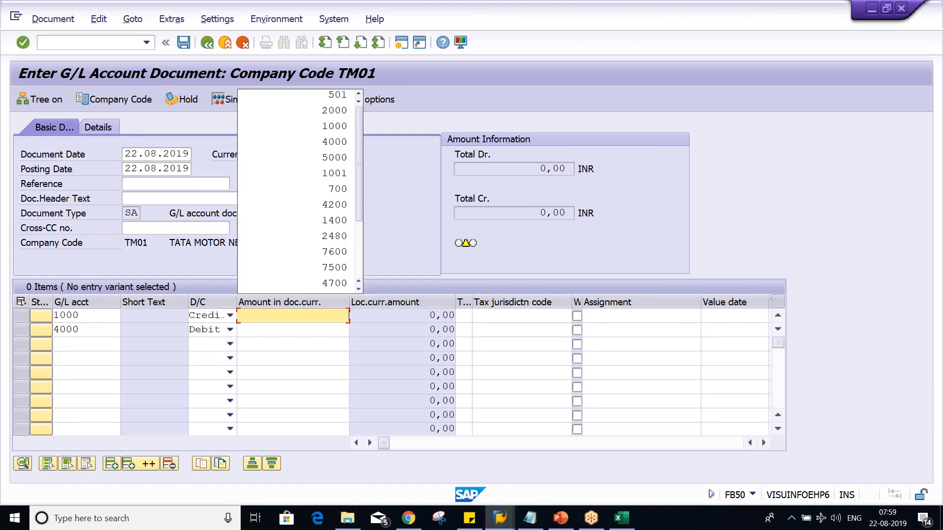
{"action": "type", "text": "7000"}
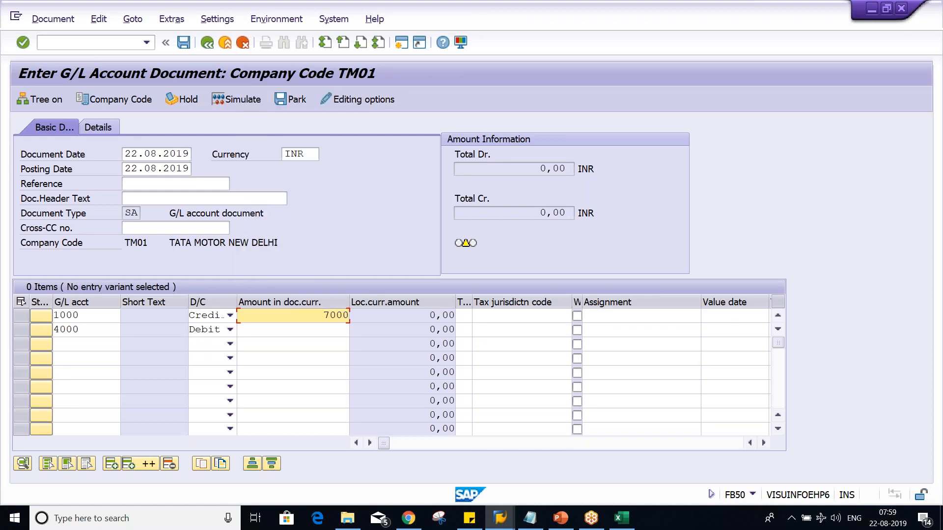
{"action": "key", "text": "BackSpace"}
{"action": "key", "text": "Down"}
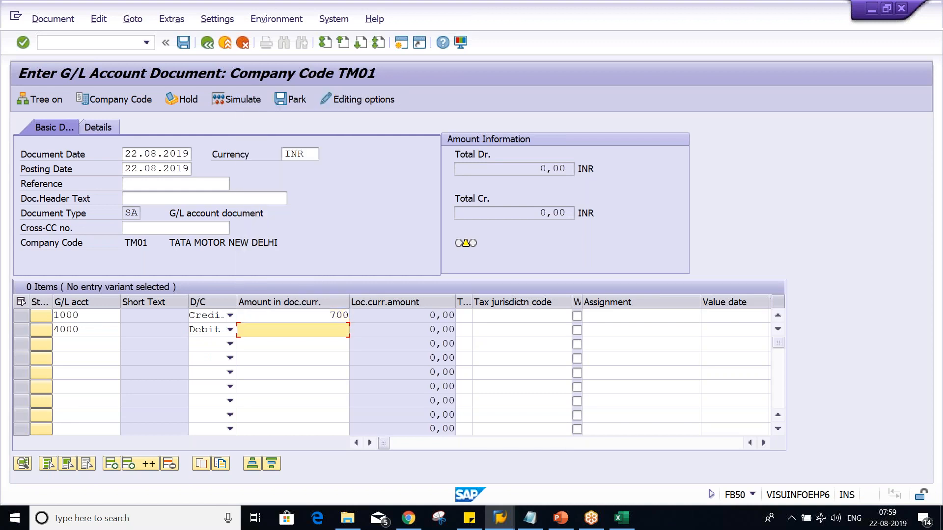
{"action": "type", "text": "700"}
{"action": "key", "text": "Return"}
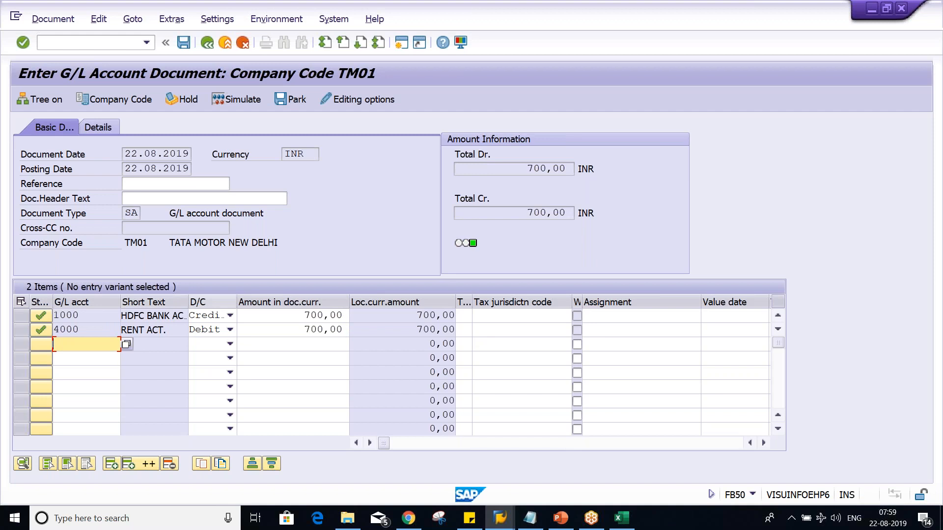
Step: Widen the Short Text column of the line item table to fit the full account names and review the amounts
{"action": "left_click", "coordinate": [198, 302]}
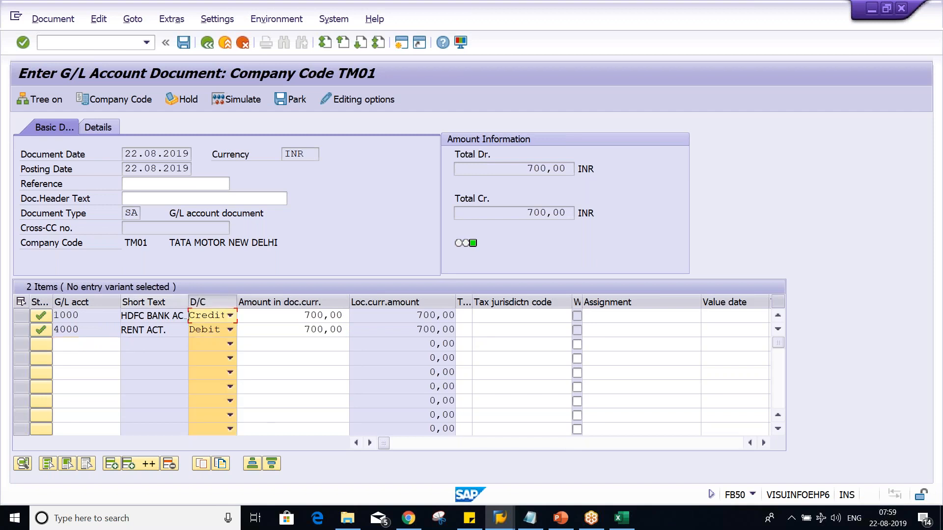
{"action": "left_click_drag", "start_coordinate": [188, 302], "coordinate": [207, 301]}
{"action": "left_click", "coordinate": [319, 357]}
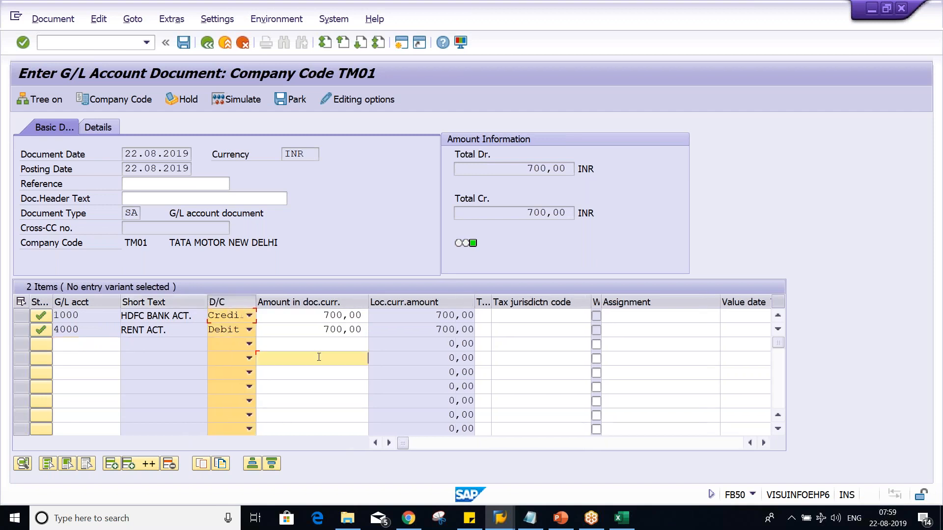
{"action": "left_click", "coordinate": [328, 318]}
{"action": "left_click", "coordinate": [244, 301]}
{"action": "left_click", "coordinate": [292, 317]}
{"action": "left_click", "coordinate": [295, 330]}
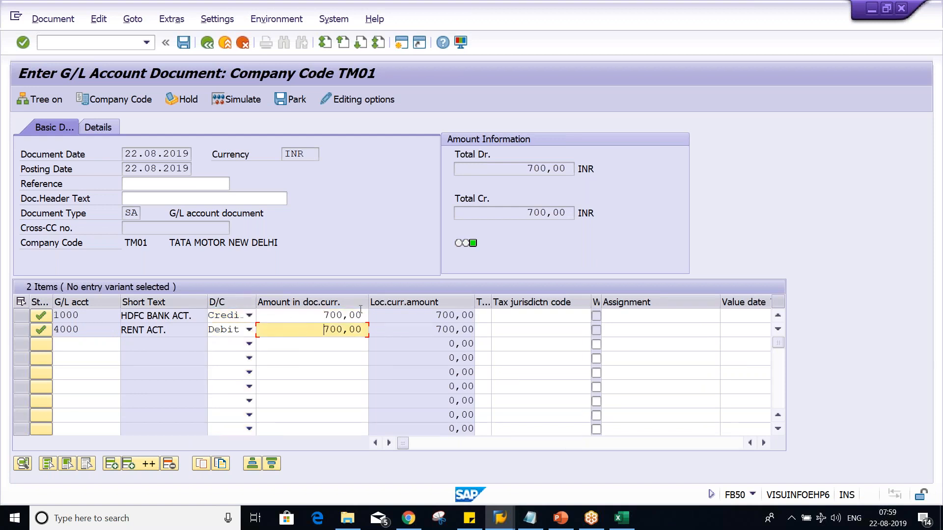
{"action": "mouse_move", "coordinate": [475, 246]}
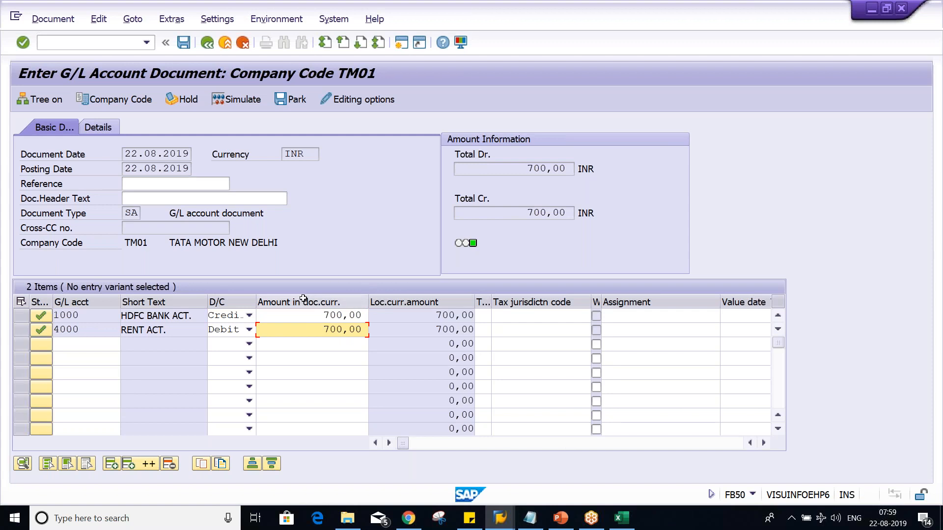
Step: Set the amount on both the account 1000 and account 4000 line items to 1200 and validate the document
{"action": "left_click_drag", "start_coordinate": [301, 315], "coordinate": [503, 312]}
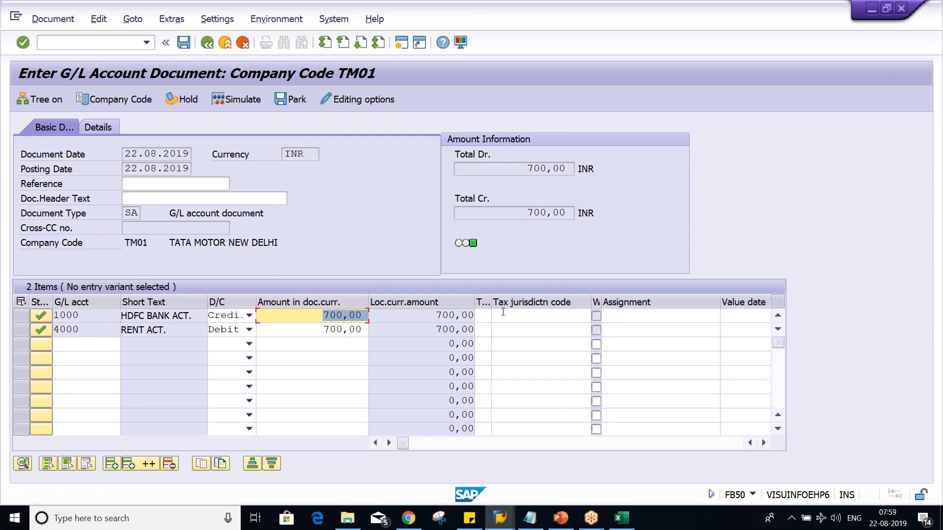
{"action": "type", "text": "1200"}
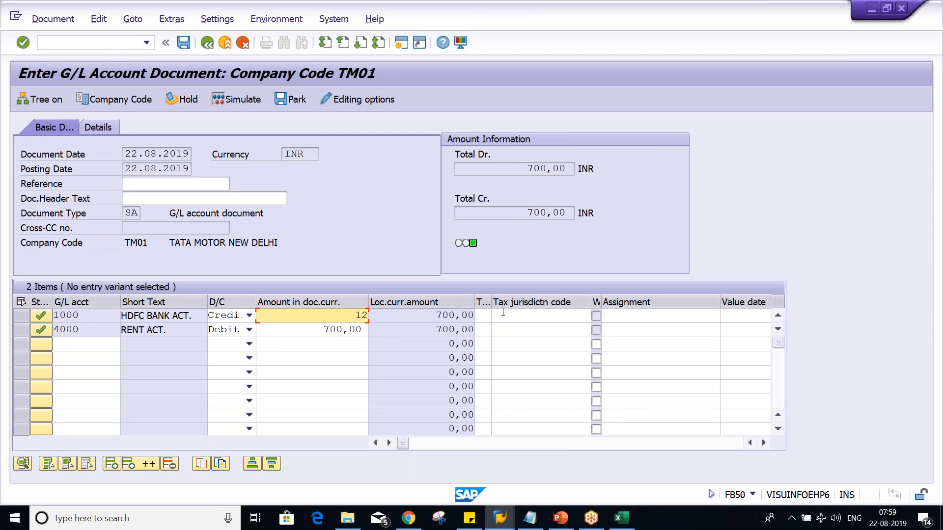
{"action": "key", "text": "Down"}
{"action": "key", "text": "BackSpace"}
{"action": "key", "text": "BackSpace"}
{"action": "key", "text": "BackSpace"}
{"action": "key", "text": "BackSpace"}
{"action": "key", "text": "BackSpace"}
{"action": "key", "text": "BackSpace"}
{"action": "type", "text": "1200"}
{"action": "key", "text": "Return"}
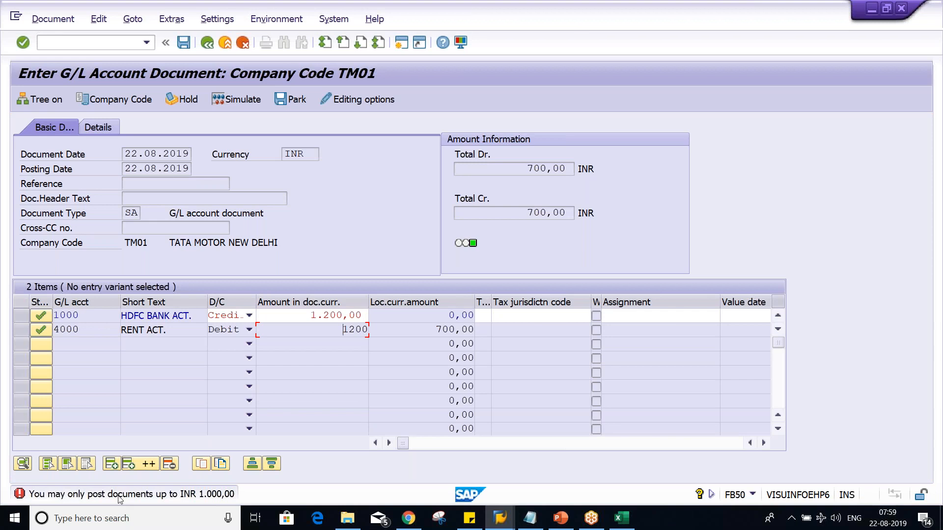
{"action": "key", "text": "alt+Tab"}
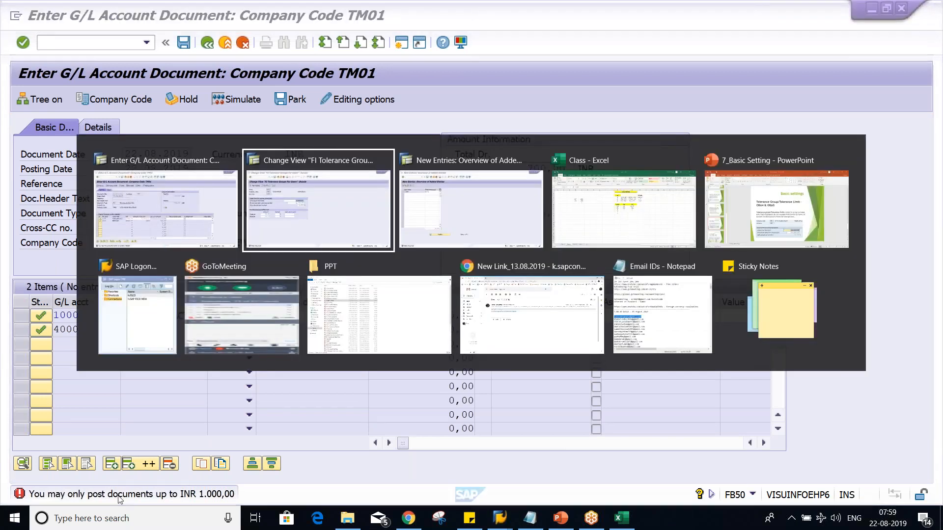
{"action": "type", "text": "9"}
{"action": "type", "text": "999999999"}
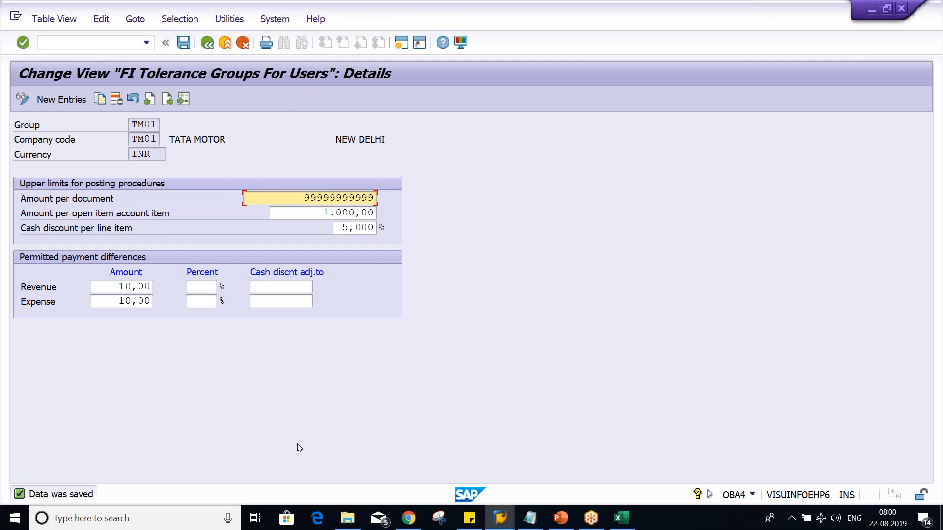
{"action": "key", "text": "BackSpace"}
{"action": "key", "text": "Tab"}
{"action": "type", "text": "999999"}
{"action": "key", "text": "Return"}
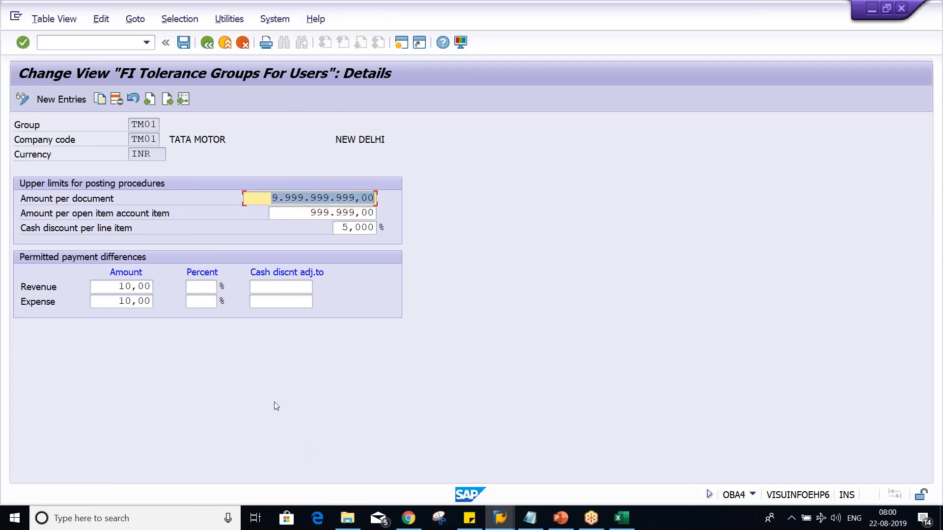
{"action": "key", "text": "Tab"}
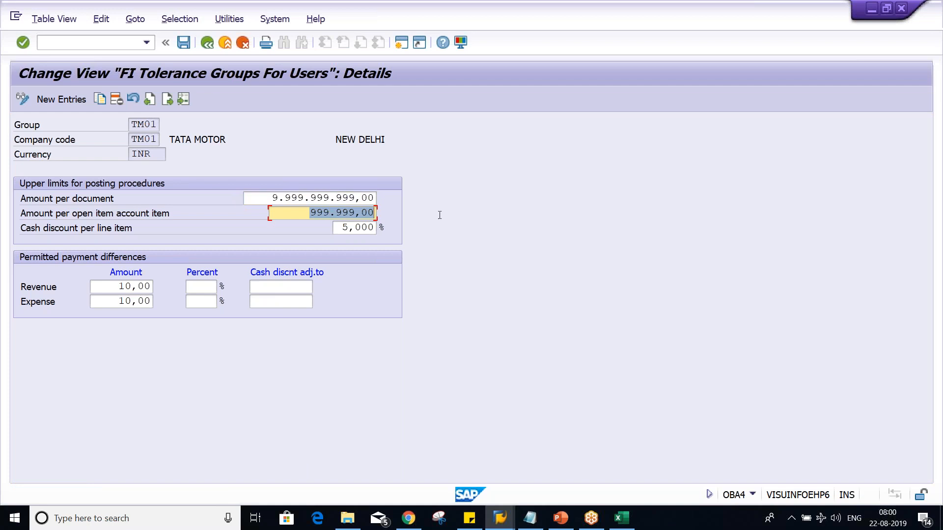
{"action": "type", "text": "9999"}
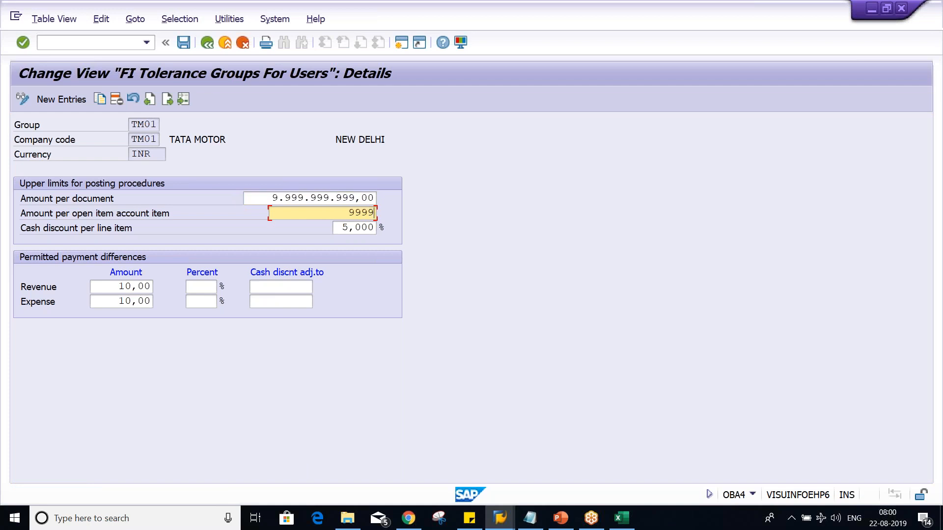
{"action": "type", "text": "999999"}
{"action": "key", "text": "Return"}
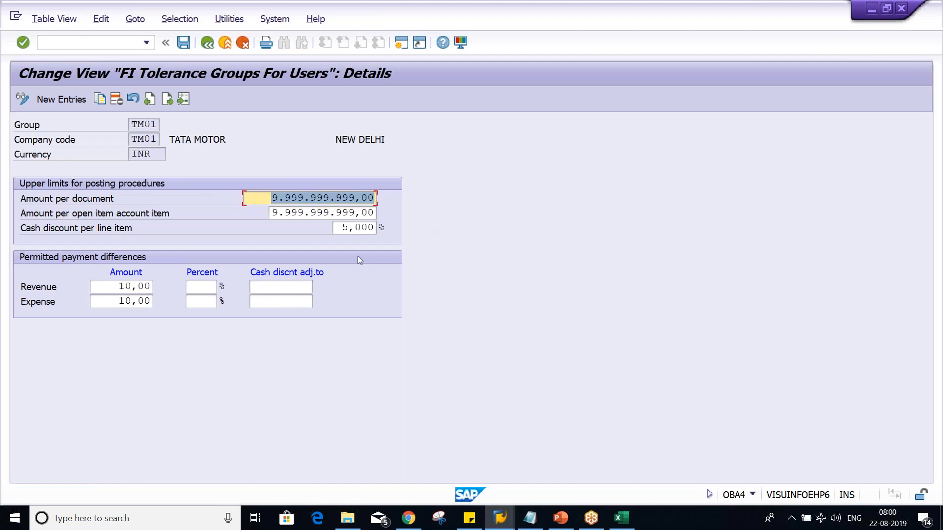
{"action": "key", "text": "ctrl+s"}
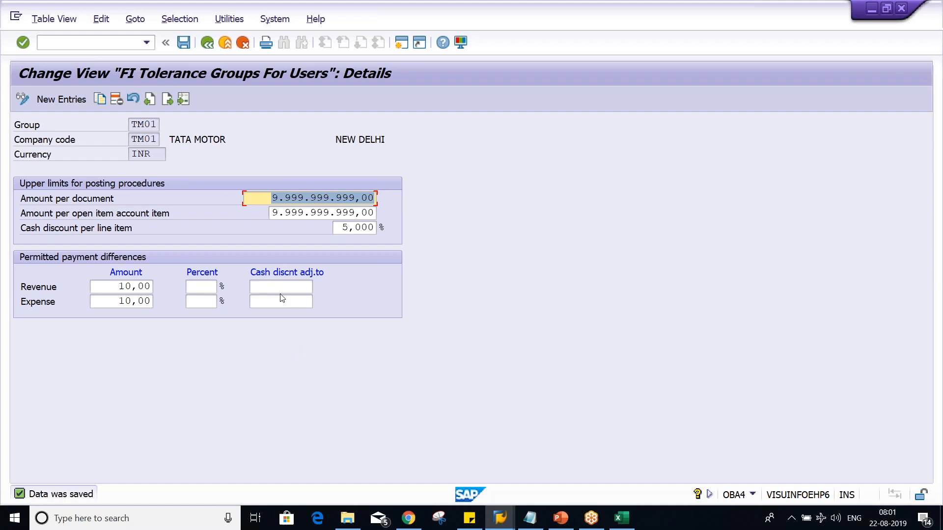
{"action": "key", "text": "ctrl+s"}
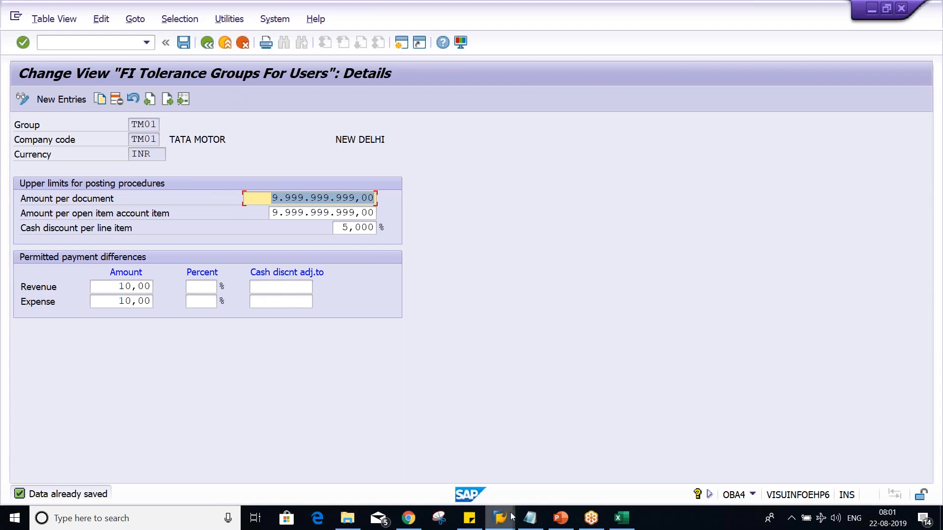
Step: Review the user's tolerance group assignment in the OB57 session and switch to the Basic Setting presentation in PowerPoint
{"action": "left_click", "coordinate": [490, 514]}
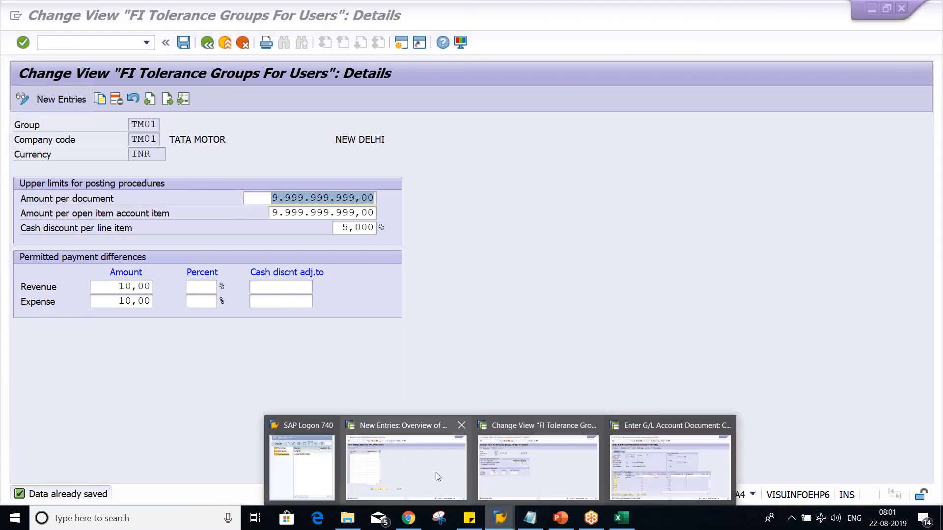
{"action": "left_click", "coordinate": [435, 472]}
{"action": "left_click", "coordinate": [126, 138]}
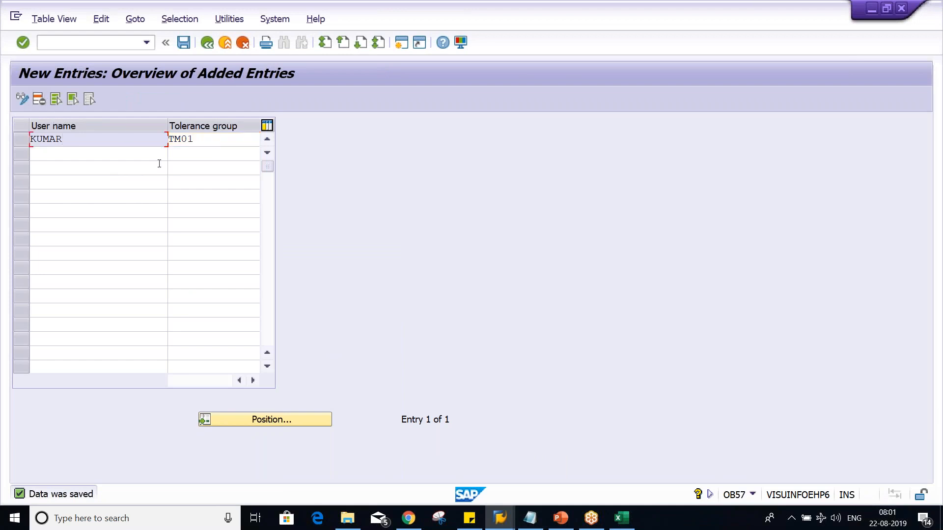
{"action": "left_click", "coordinate": [227, 138]}
{"action": "key", "text": "Return"}
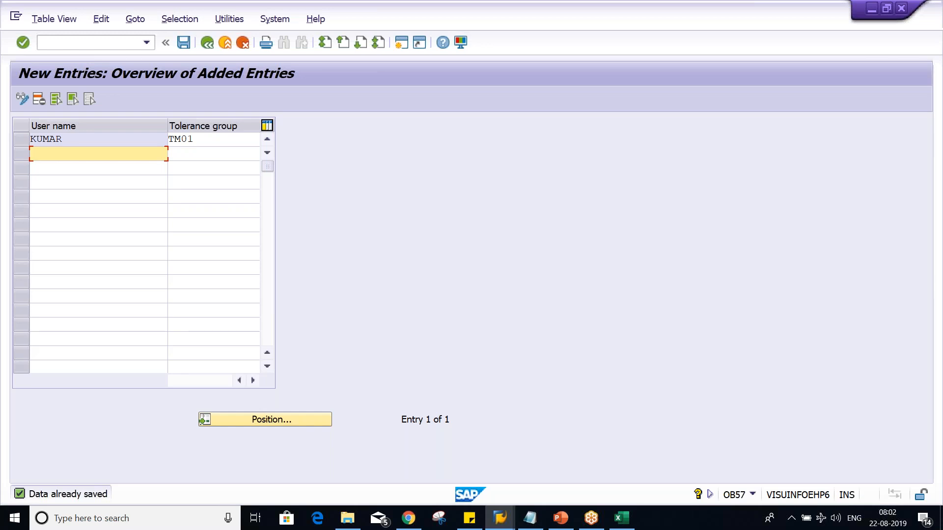
{"action": "left_click", "coordinate": [230, 142]}
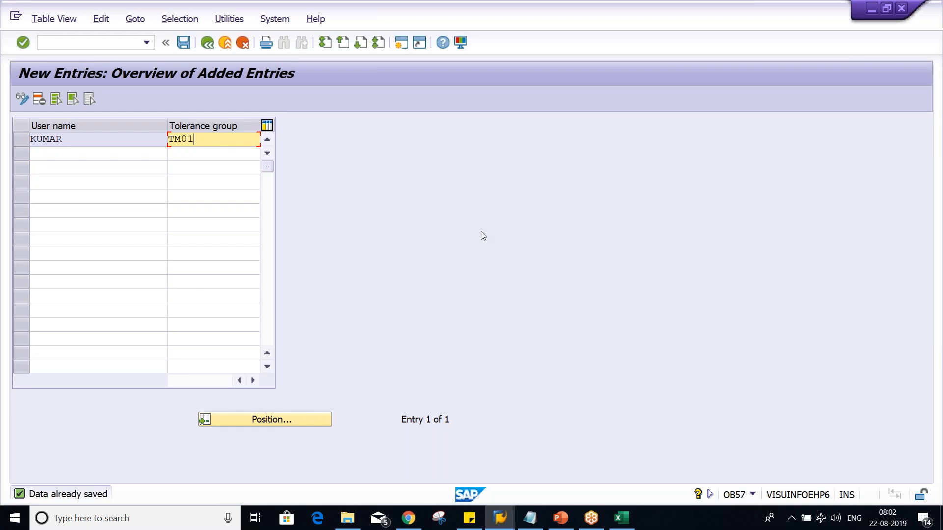
{"action": "left_click", "coordinate": [560, 517]}
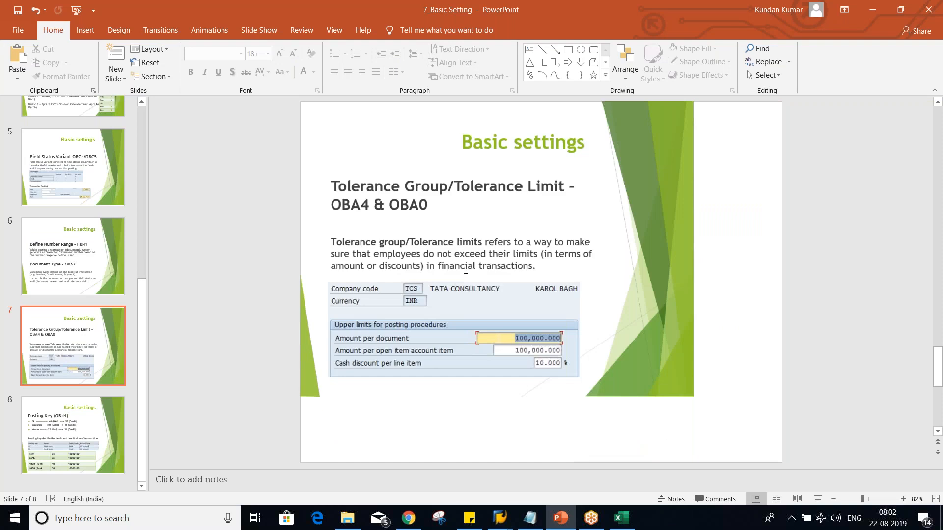
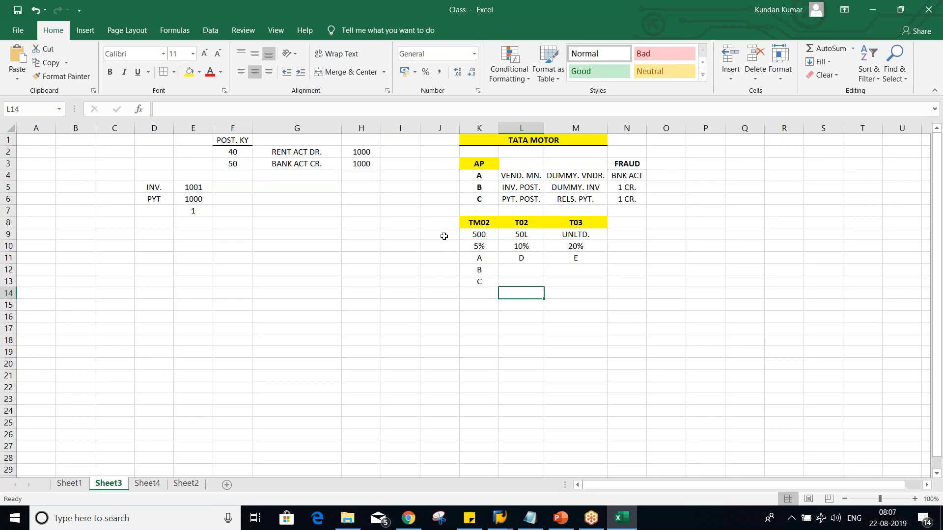
Step: Review the TM02 and T02 limits on the Excel worksheet and decline the SAP connection error's detailed description
{"action": "left_click", "coordinate": [474, 259]}
{"action": "left_click", "coordinate": [479, 245]}
{"action": "left_click", "coordinate": [477, 234]}
{"action": "left_click", "coordinate": [471, 259]}
{"action": "left_click", "coordinate": [522, 234]}
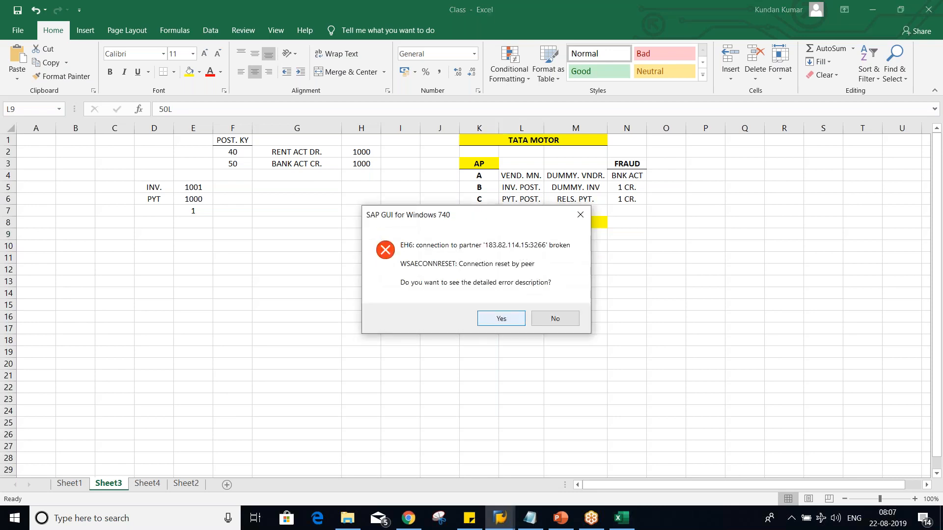
{"action": "left_click", "coordinate": [554, 320]}
{"action": "left_click", "coordinate": [537, 367]}
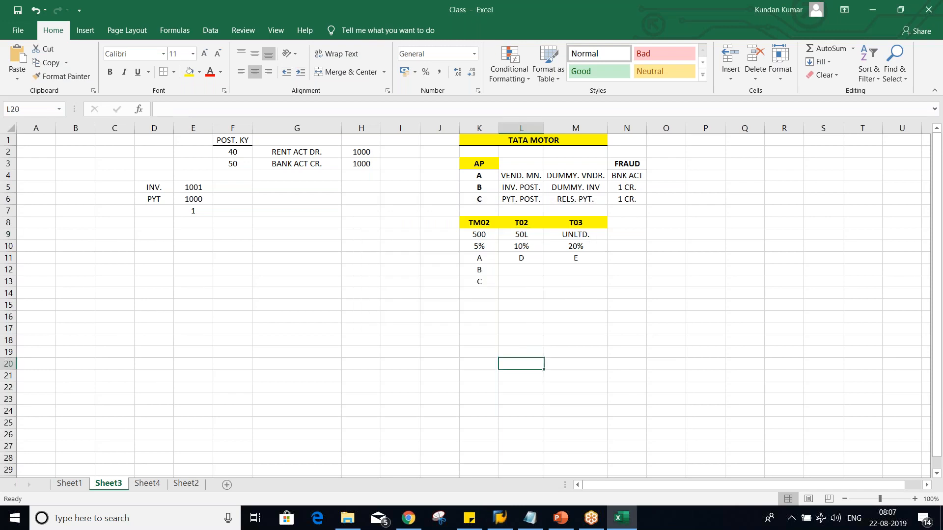
Step: Change the TM02 amount limit in cell K9 to 10L
{"action": "left_click", "coordinate": [475, 236]}
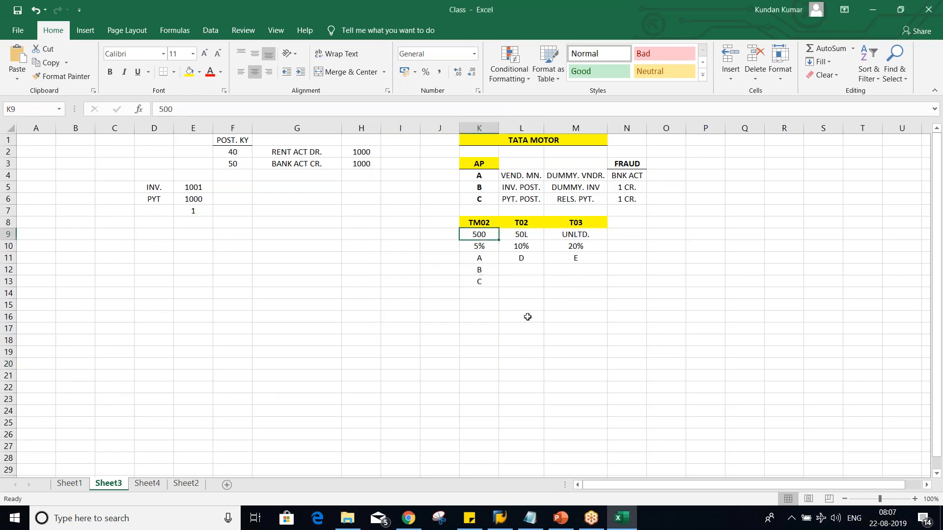
{"action": "type", "text": "10l"}
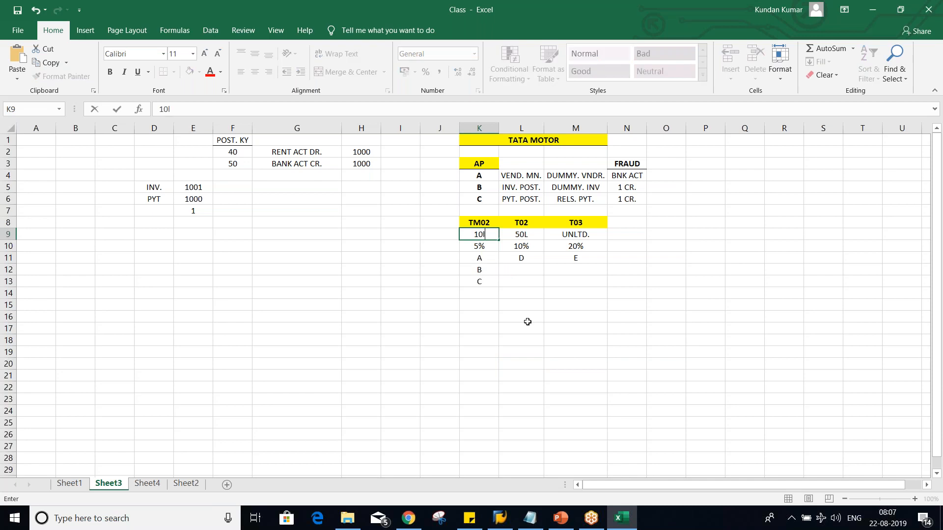
{"action": "key", "text": "BackSpace"}
{"action": "type", "text": "L"}
{"action": "key", "text": "Return"}
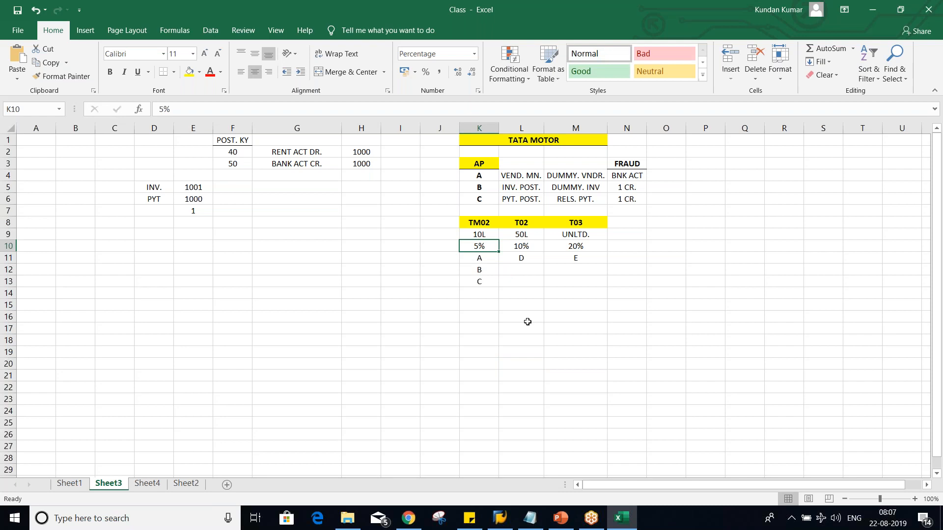
{"action": "left_click", "coordinate": [527, 385]}
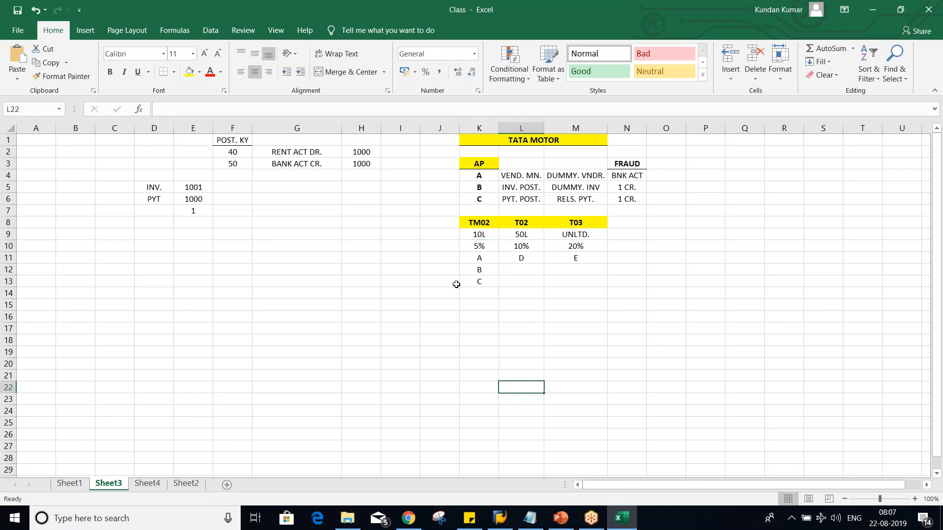
{"action": "left_click", "coordinate": [472, 227]}
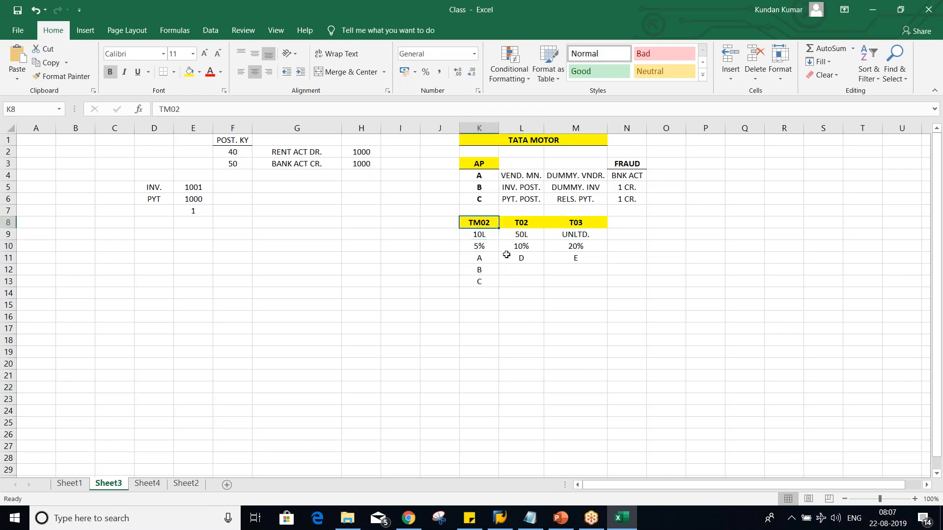
{"action": "left_click", "coordinate": [523, 224]}
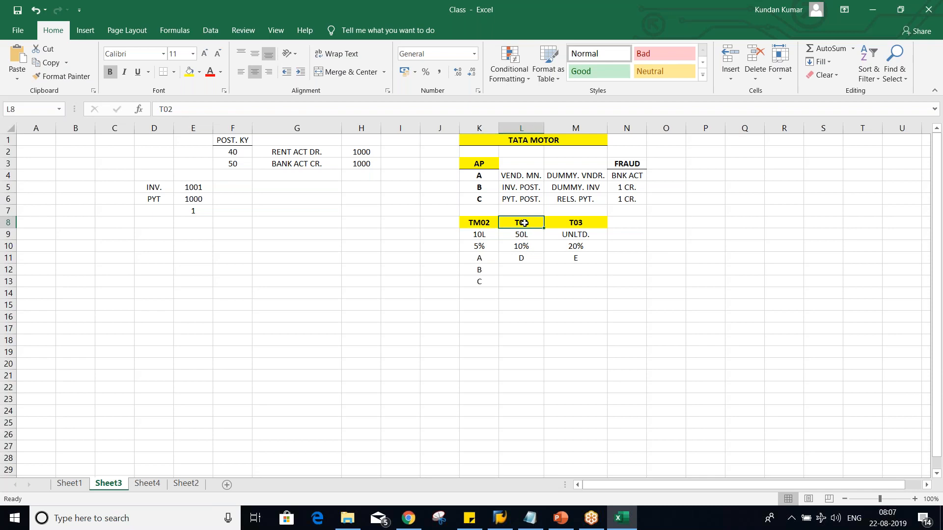
{"action": "left_click", "coordinate": [565, 221]}
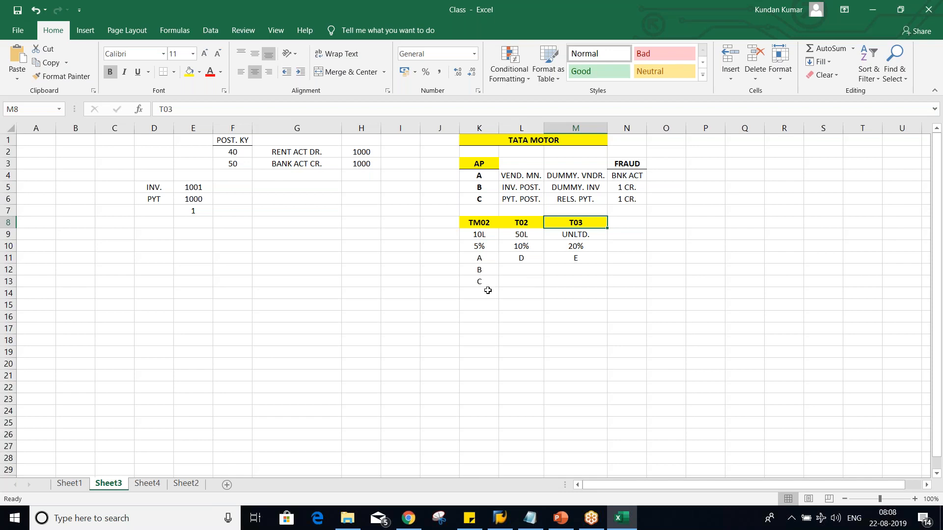
{"action": "left_click", "coordinate": [482, 221]}
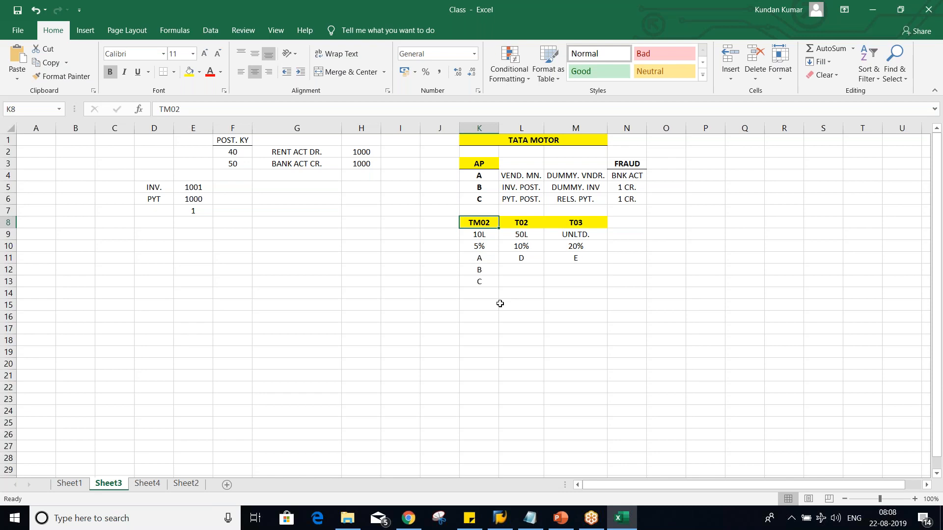
Step: Switch to SAP Logon and log on to the FICO connection with the user name and password, ending any other logons in the system
{"action": "key", "text": "alt+Tab"}
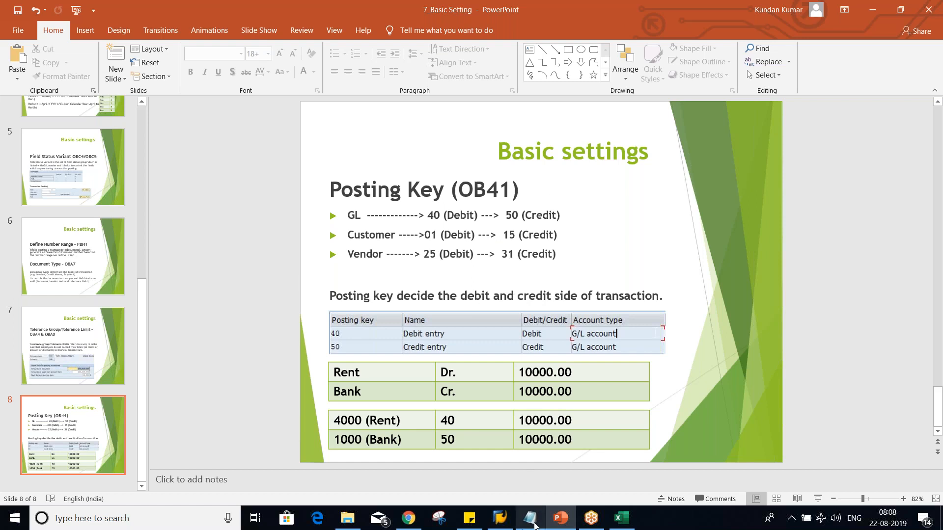
{"action": "left_click", "coordinate": [505, 524]}
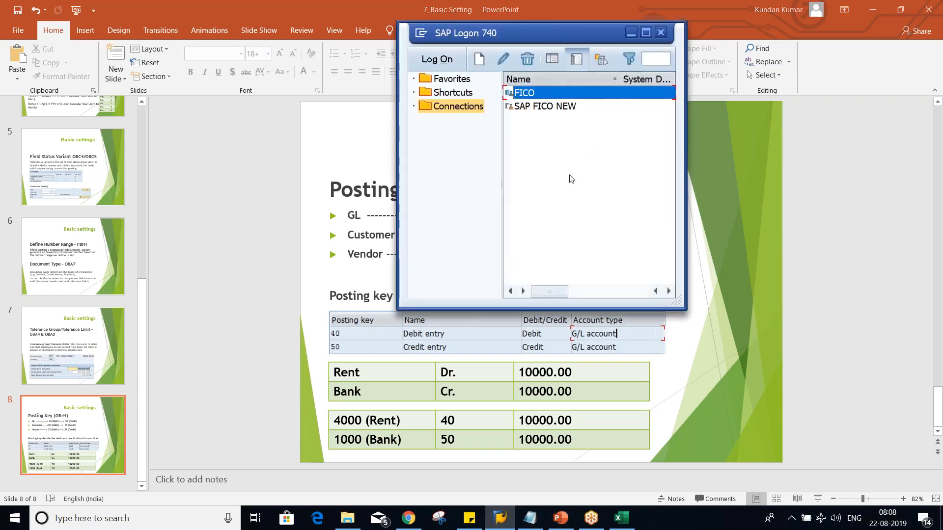
{"action": "double_click", "coordinate": [596, 96]}
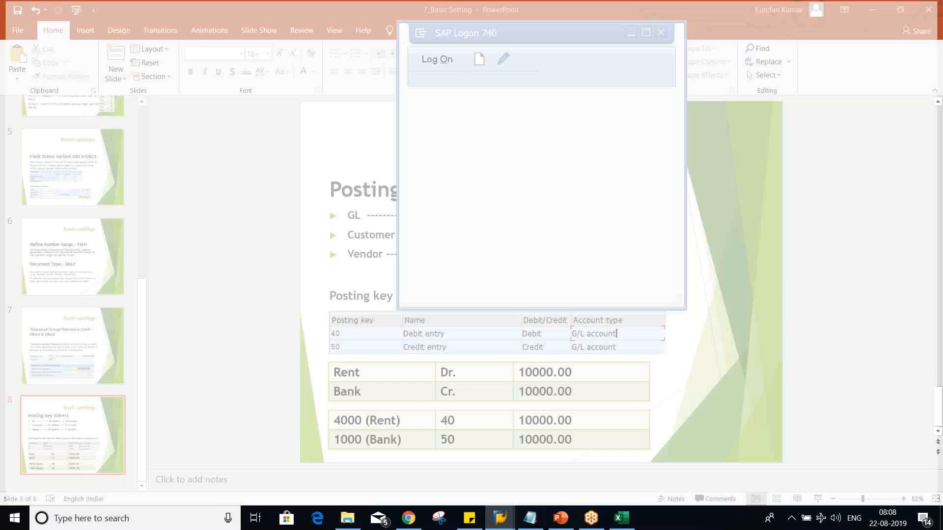
{"action": "type", "text": "kumar"}
{"action": "key", "text": "Tab"}
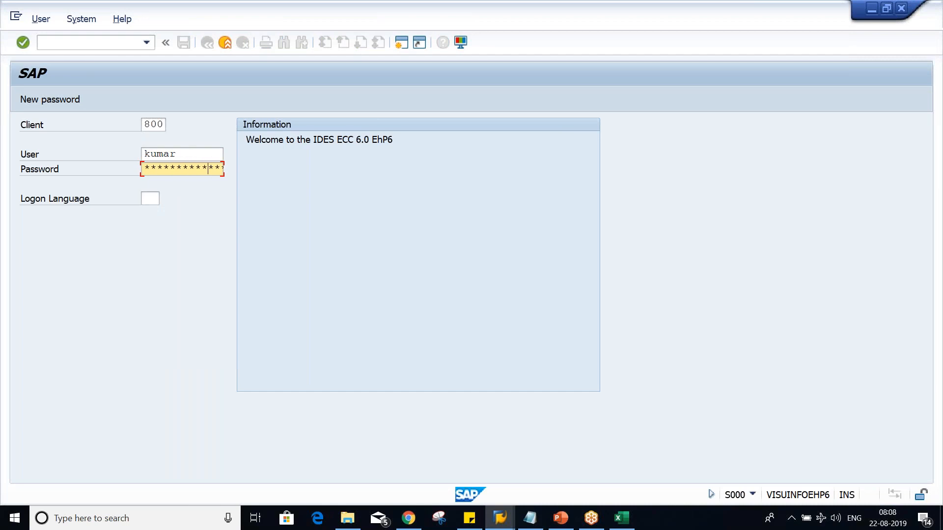
{"action": "key", "text": "Return"}
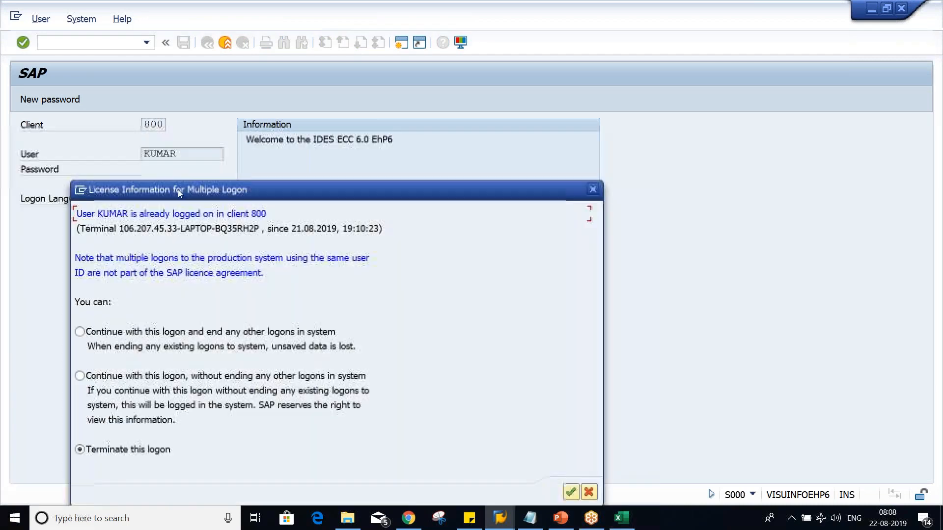
{"action": "left_click", "coordinate": [80, 332]}
{"action": "key", "text": "Return"}
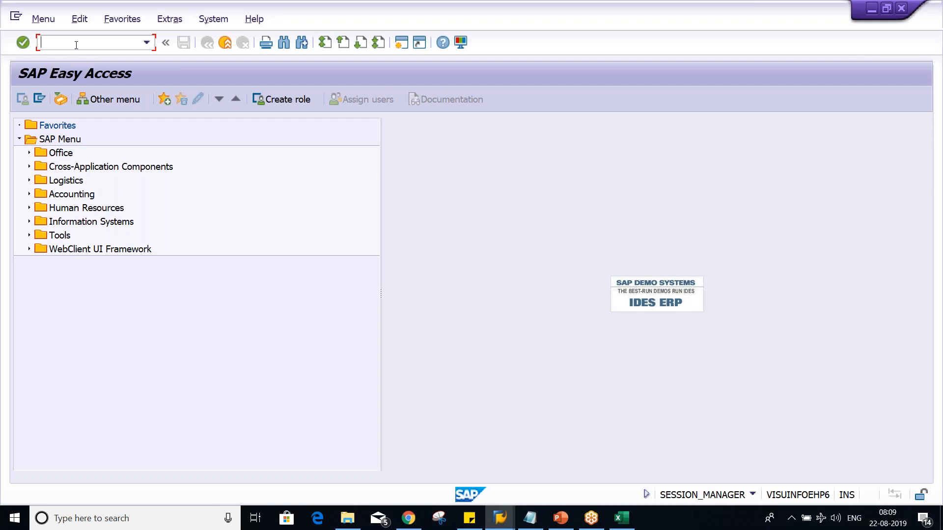
Step: Open the posting keys configuration with transaction OB41 and display the details of posting key 40
{"action": "type", "text": "OB41"}
{"action": "key", "text": "Return"}
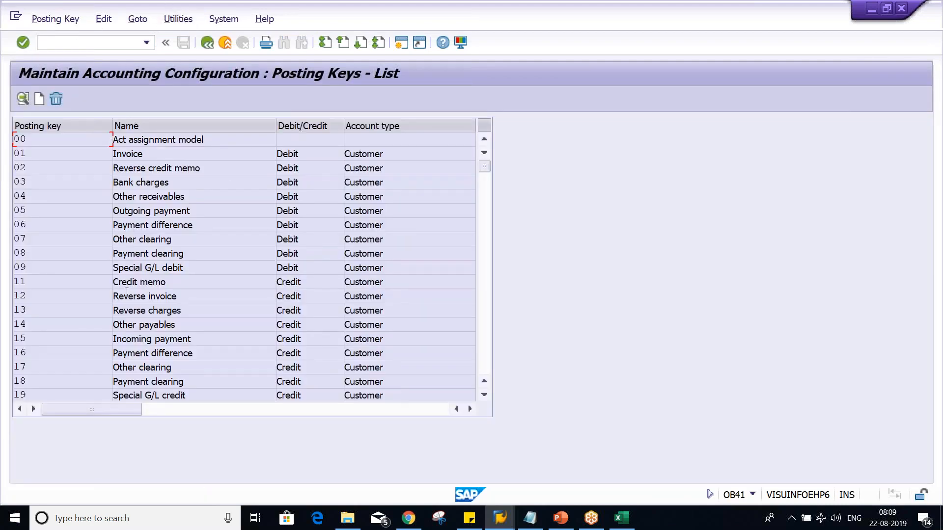
{"action": "left_click", "coordinate": [489, 325]}
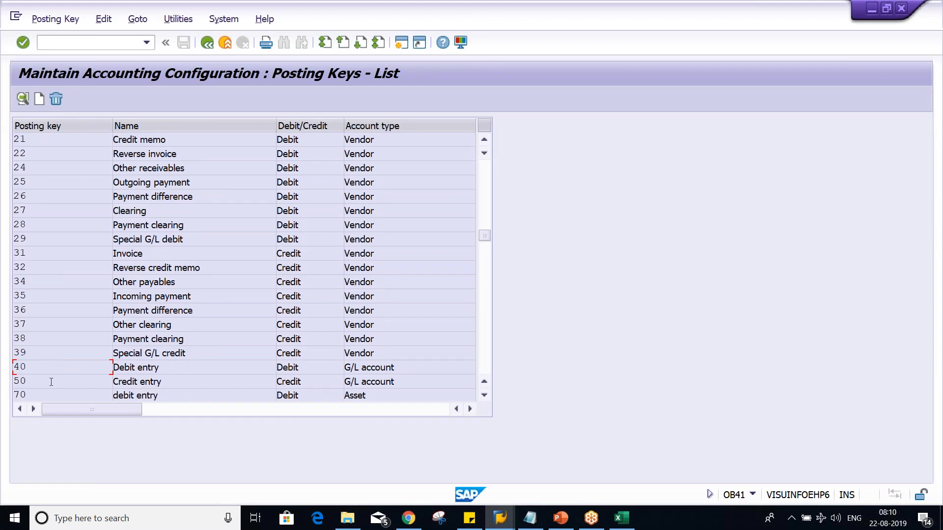
{"action": "double_click", "coordinate": [62, 369]}
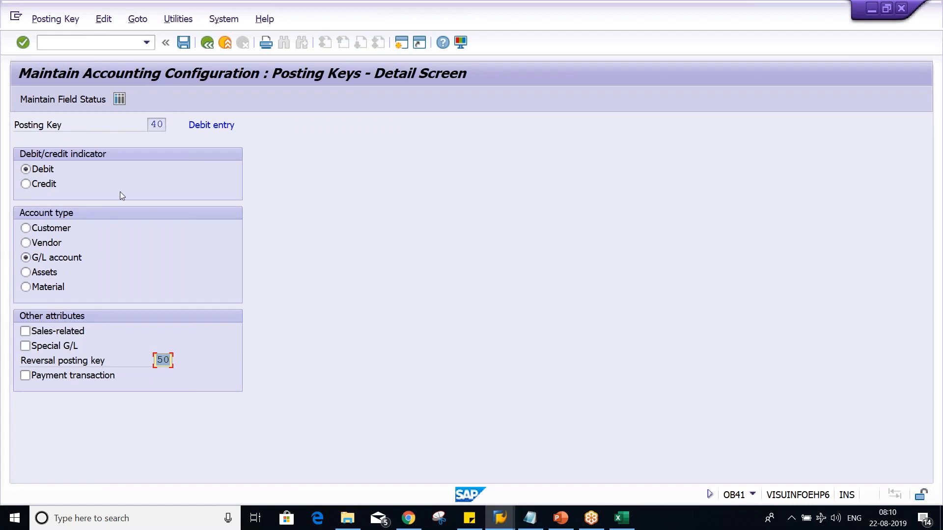
{"action": "left_click", "coordinate": [153, 122]}
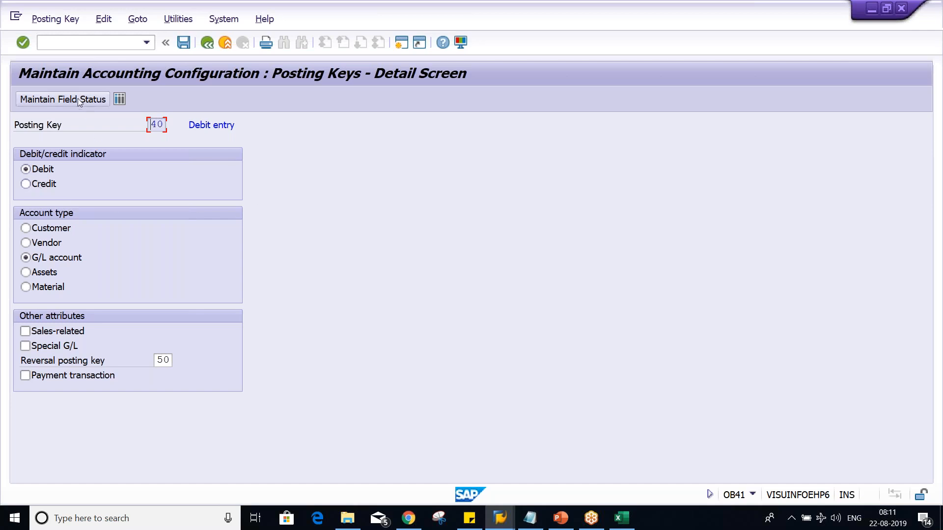
Step: Examine the General data field status of posting key 40 and return to the field status group overview
{"action": "left_click", "coordinate": [60, 99]}
{"action": "double_click", "coordinate": [84, 198]}
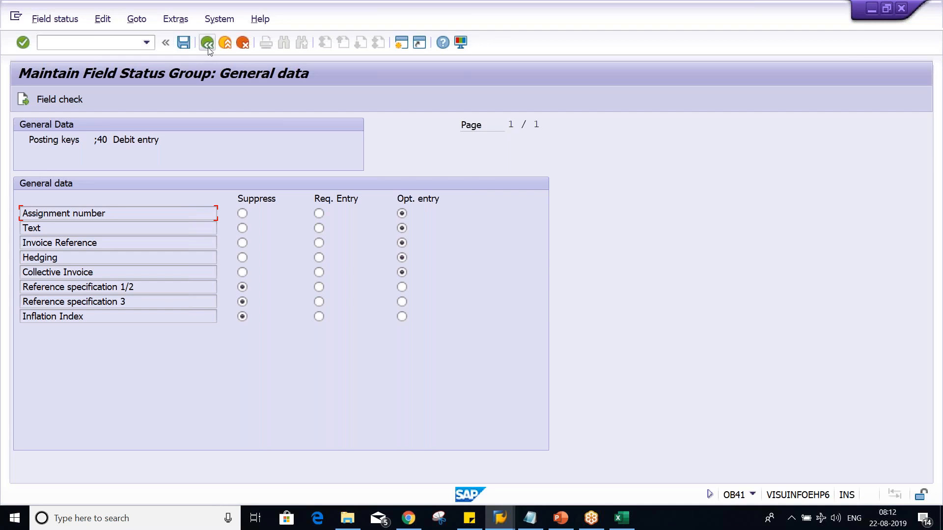
{"action": "key", "text": "F3"}
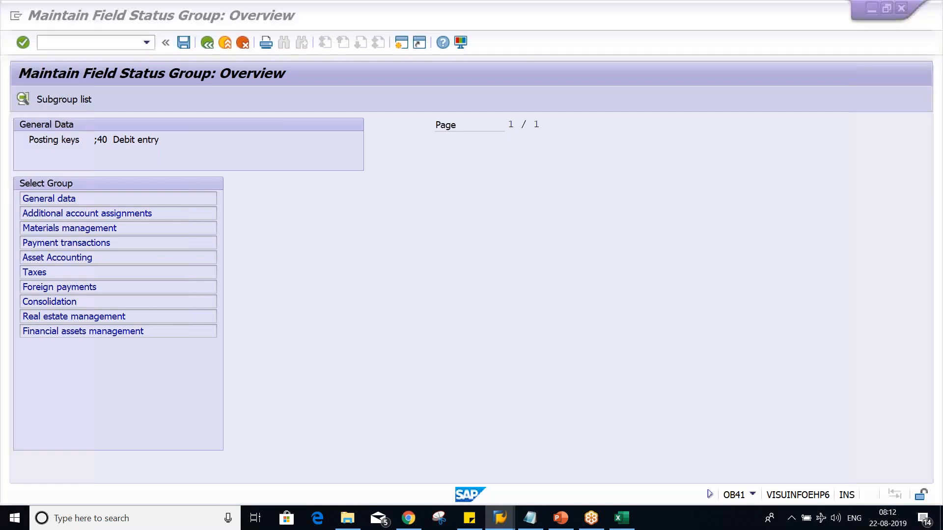
Step: In the other SAP session, open G/L account document entry with transaction FB50 for company code TM01
{"action": "key", "text": "alt+Tab"}
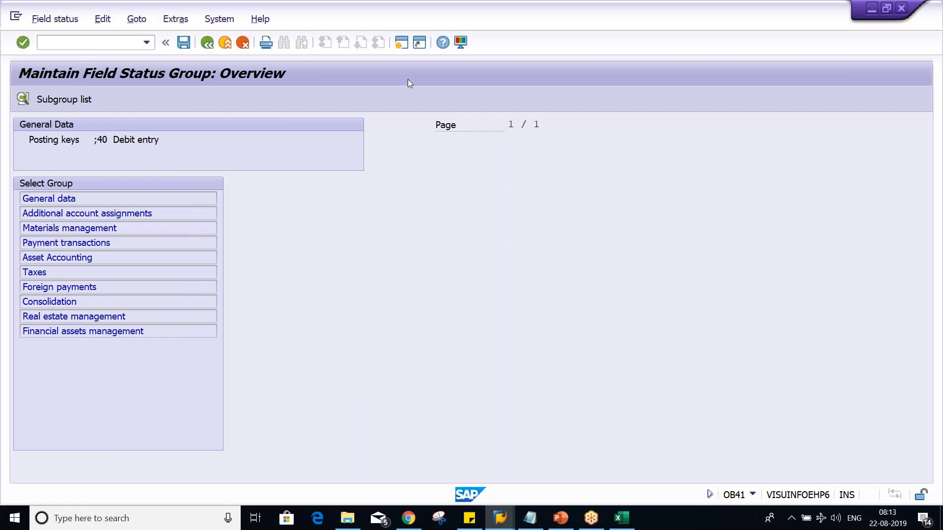
{"action": "key", "text": "shift+F3"}
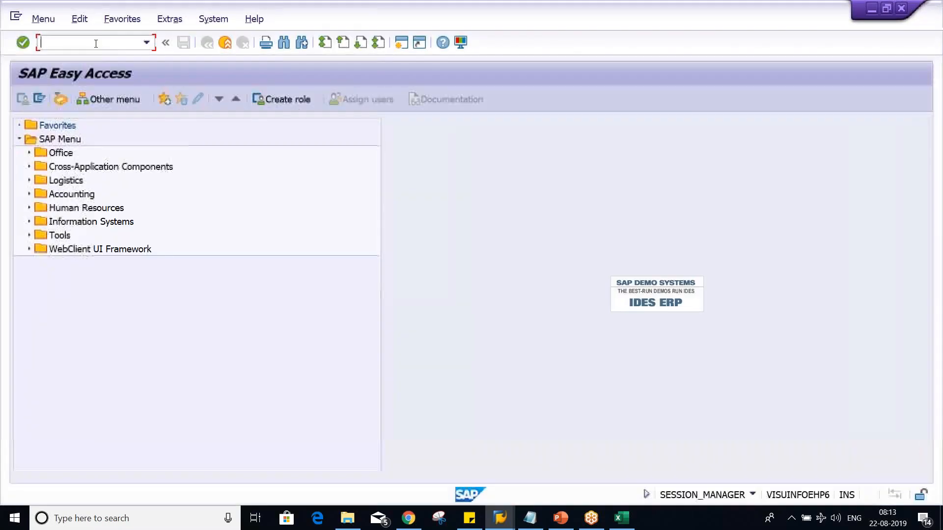
{"action": "type", "text": "FB50"}
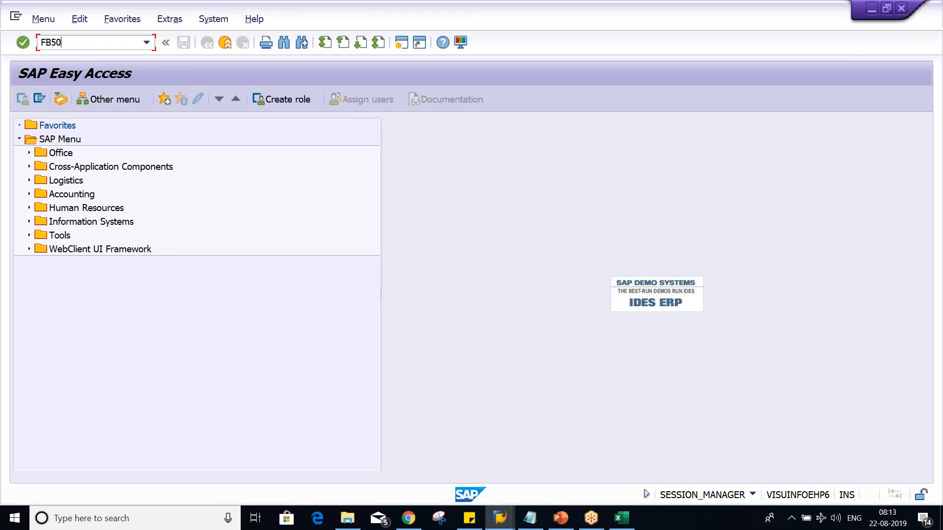
{"action": "key", "text": "Return"}
{"action": "type", "text": "TM01"}
{"action": "key", "text": "Return"}
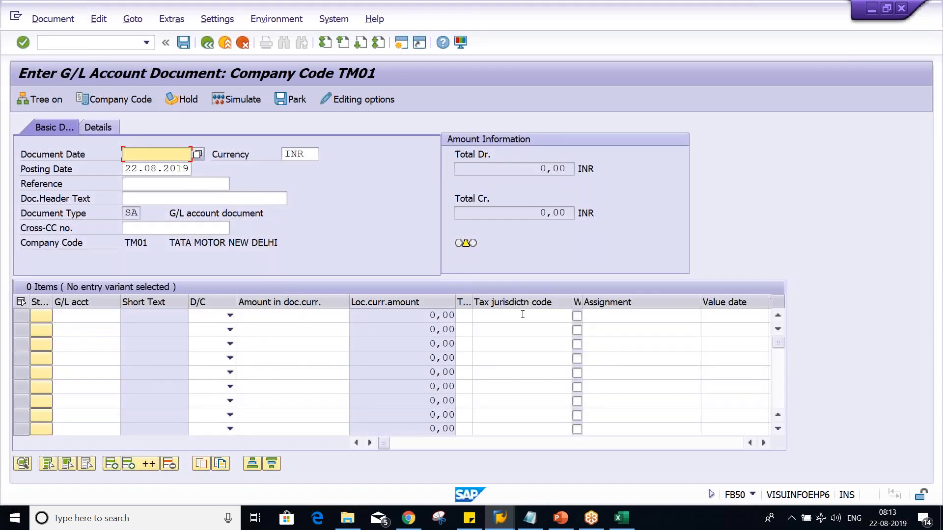
Step: Compare the first line item's Assignment and Value date fields with posting key 40's General data field status in the OB41 session
{"action": "left_click", "coordinate": [631, 318]}
{"action": "left_click", "coordinate": [709, 316]}
{"action": "left_click", "coordinate": [661, 317]}
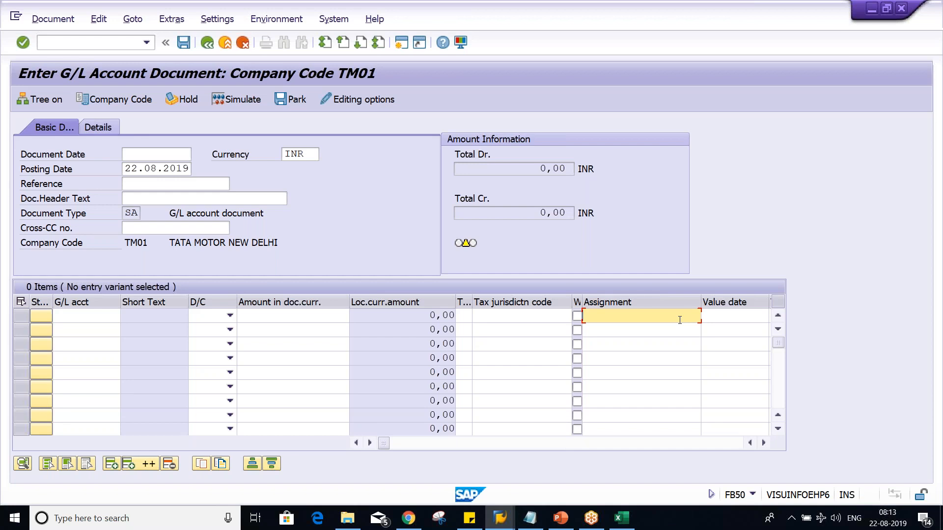
{"action": "key", "text": "alt+Tab"}
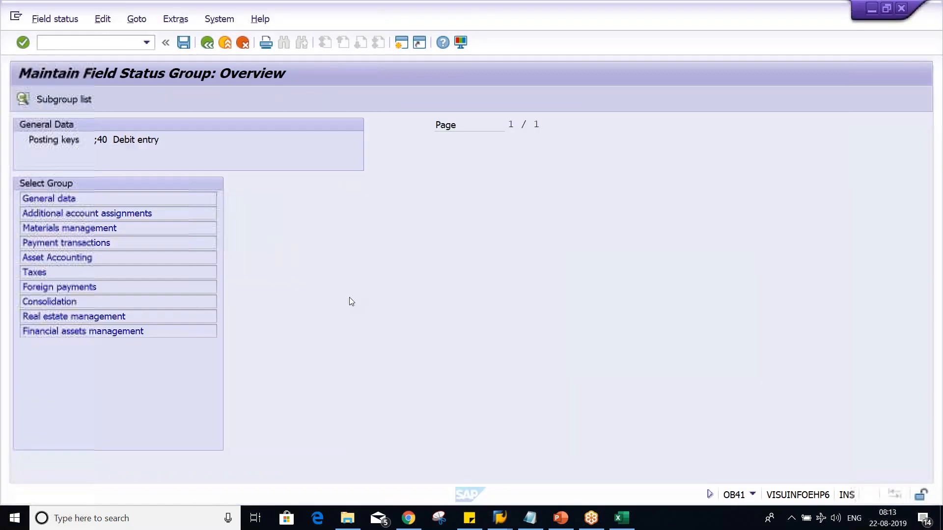
{"action": "double_click", "coordinate": [68, 197]}
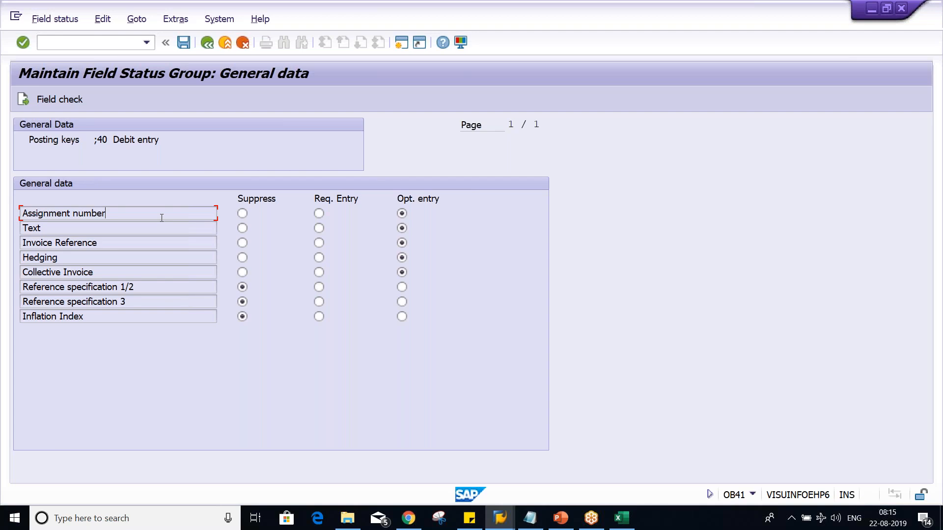
Step: Review the Posting Key slide in PowerPoint and the TM02 and T02 group headings on the Excel worksheet
{"action": "left_click", "coordinate": [568, 522]}
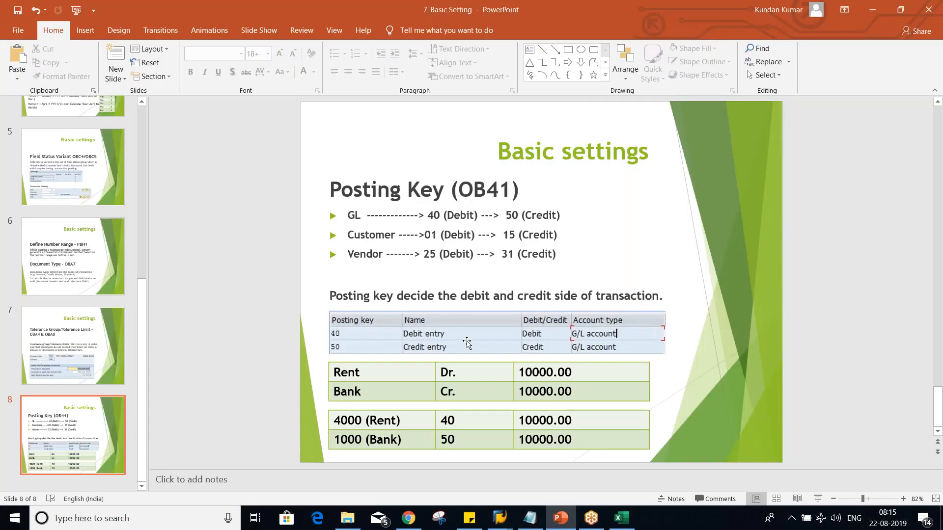
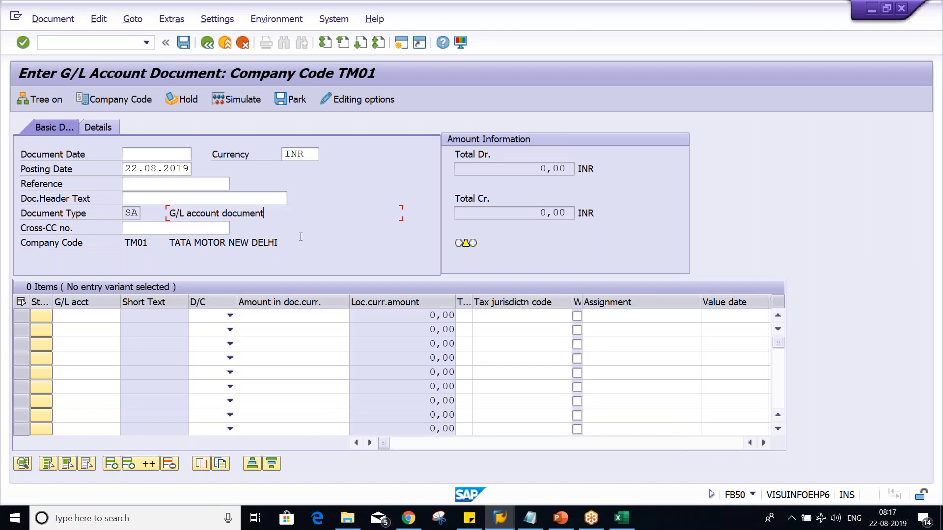
{"action": "left_click", "coordinate": [621, 518]}
{"action": "left_click", "coordinate": [540, 306]}
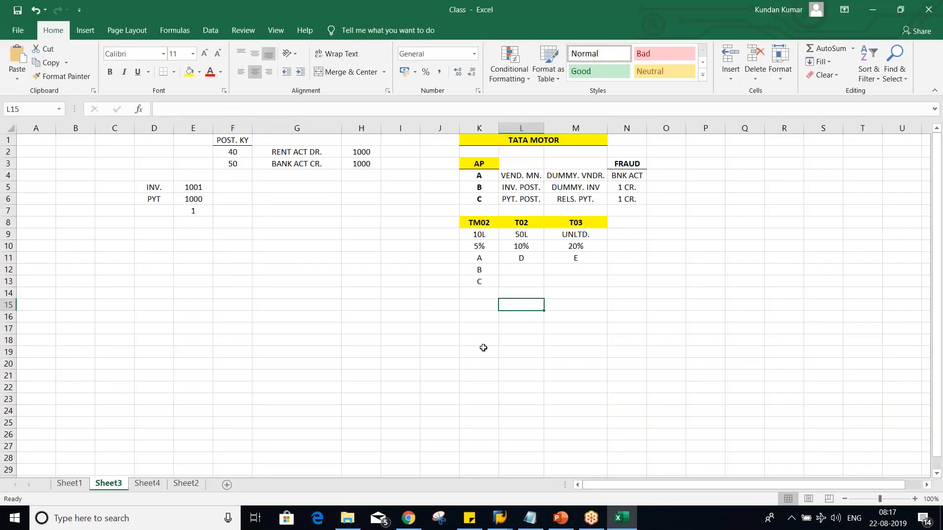
{"action": "key", "text": "alt+Tab"}
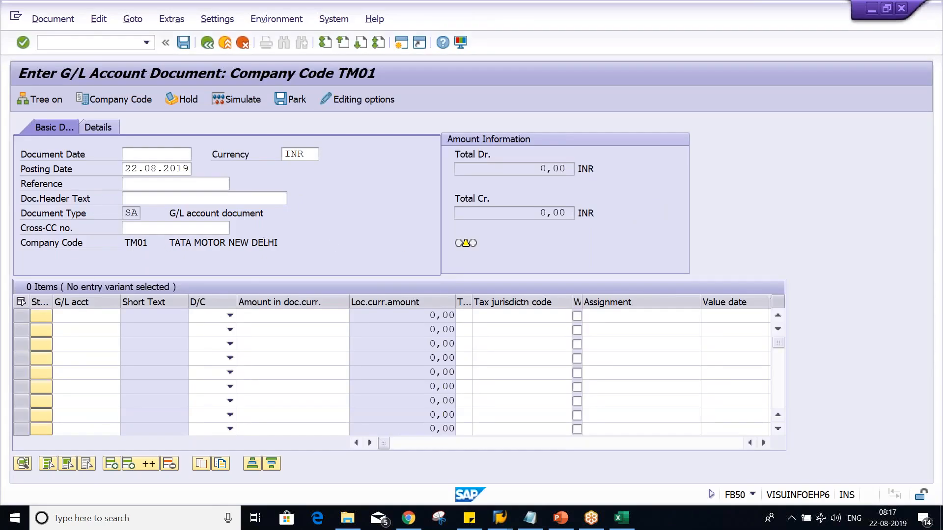
{"action": "left_click", "coordinate": [111, 43]}
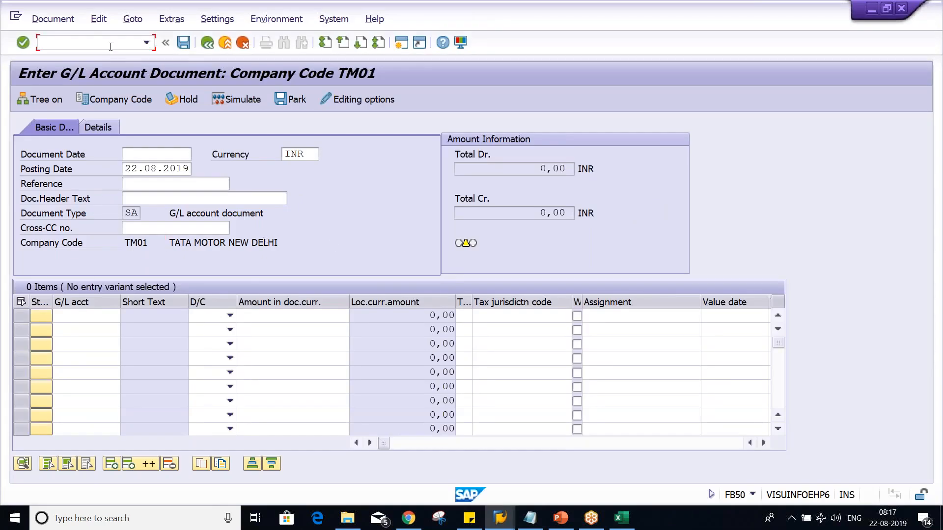
{"action": "key", "text": "alt+Tab"}
{"action": "left_click", "coordinate": [520, 224]}
{"action": "left_click", "coordinate": [482, 223]}
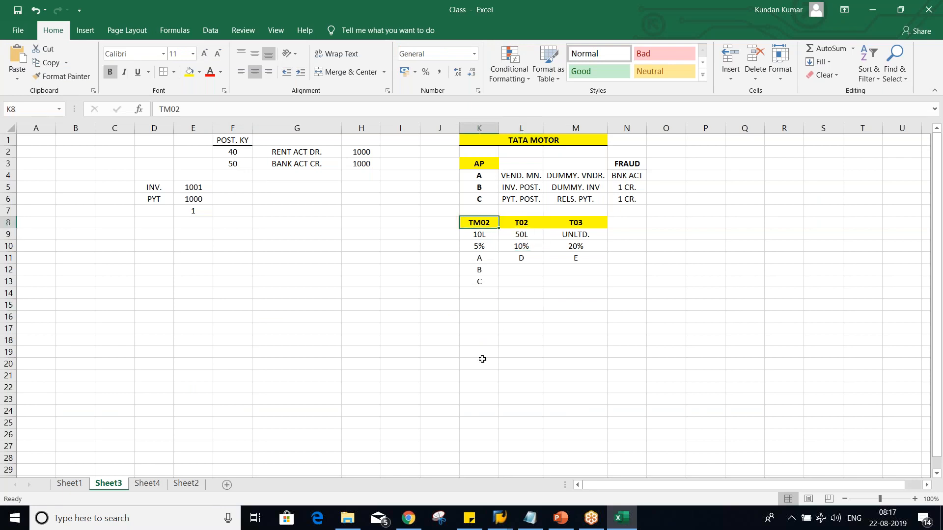
{"action": "key", "text": "alt+Tab"}
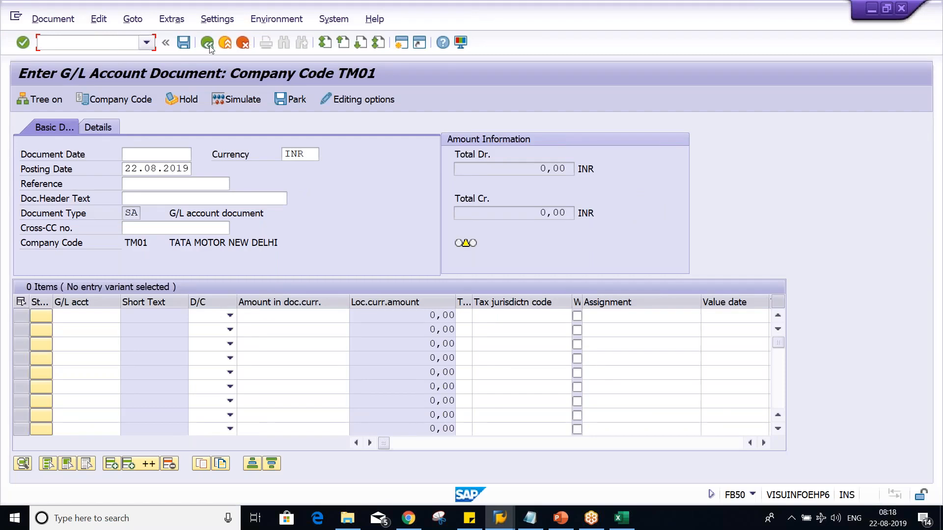
Step: Try to log on to SAP again with the user name and password, ending other logons, and decline the connection error's detailed description
{"action": "left_click", "coordinate": [208, 44]}
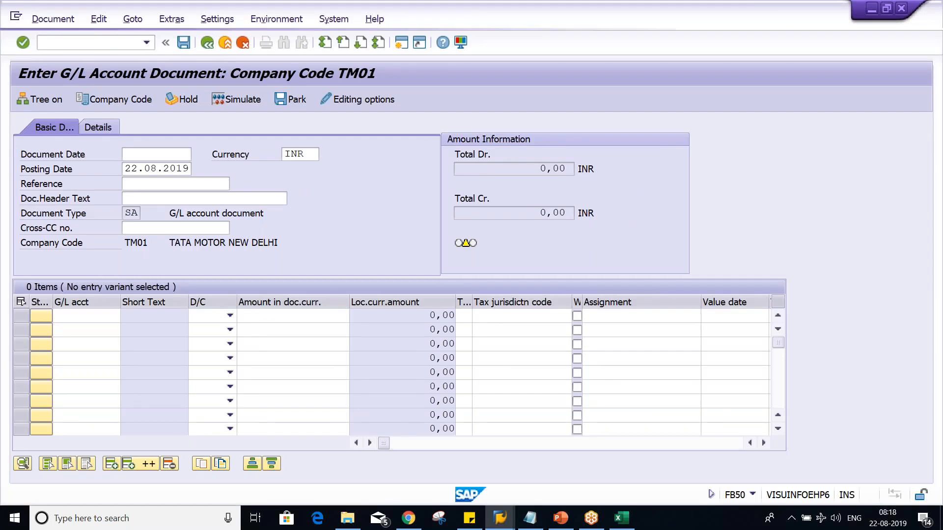
{"action": "left_click", "coordinate": [500, 518]}
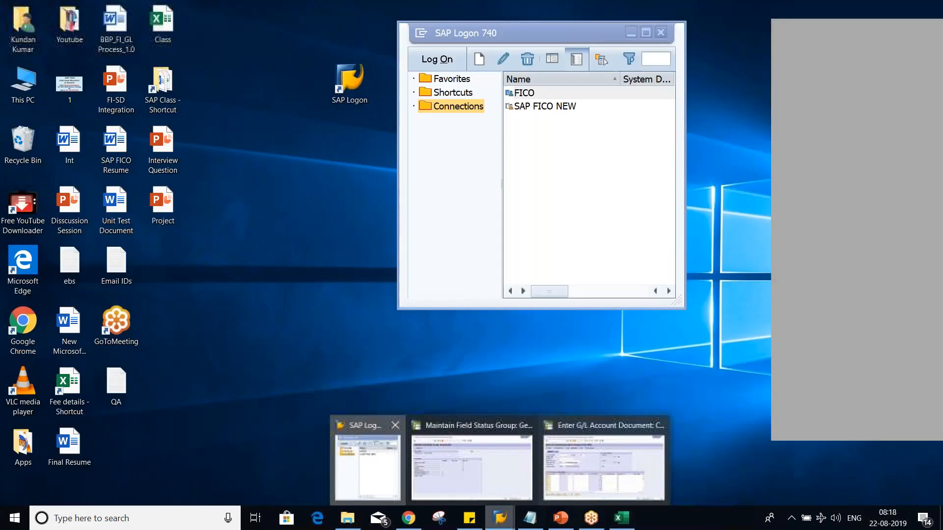
{"action": "left_click", "coordinate": [397, 476]}
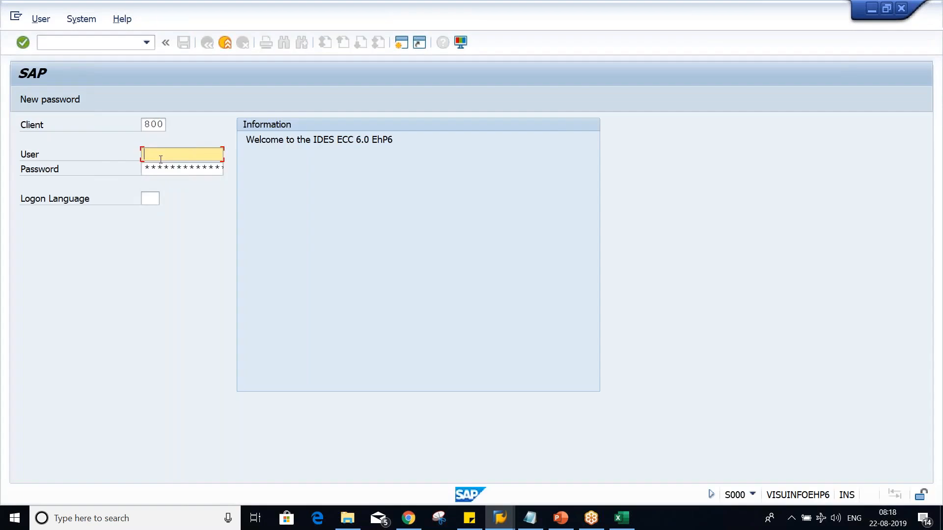
{"action": "key", "text": "space"}
{"action": "left_click", "coordinate": [169, 171]}
{"action": "key", "text": "Tab"}
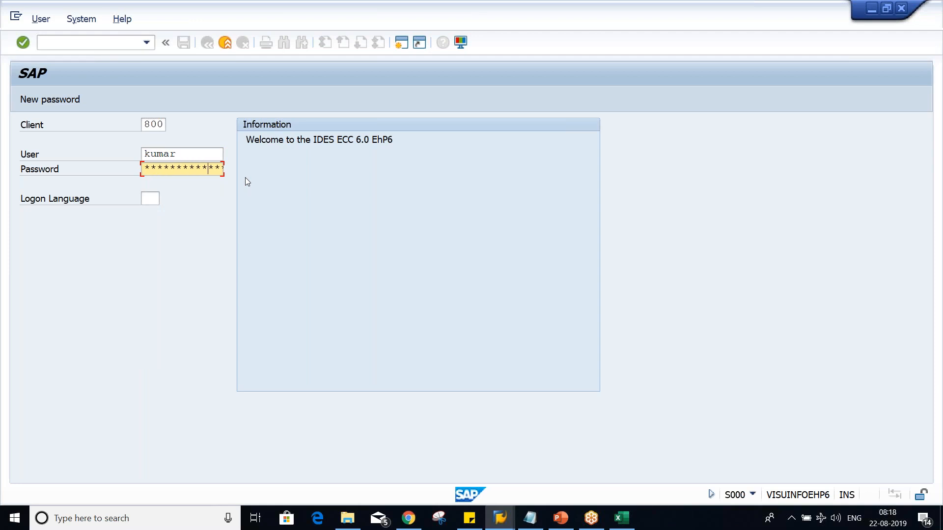
{"action": "key", "text": "Return"}
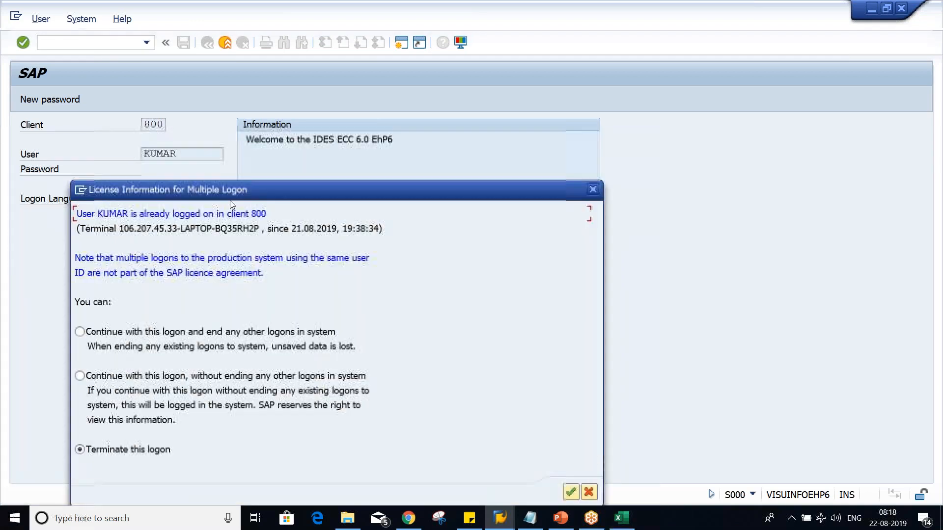
{"action": "left_click", "coordinate": [79, 332]}
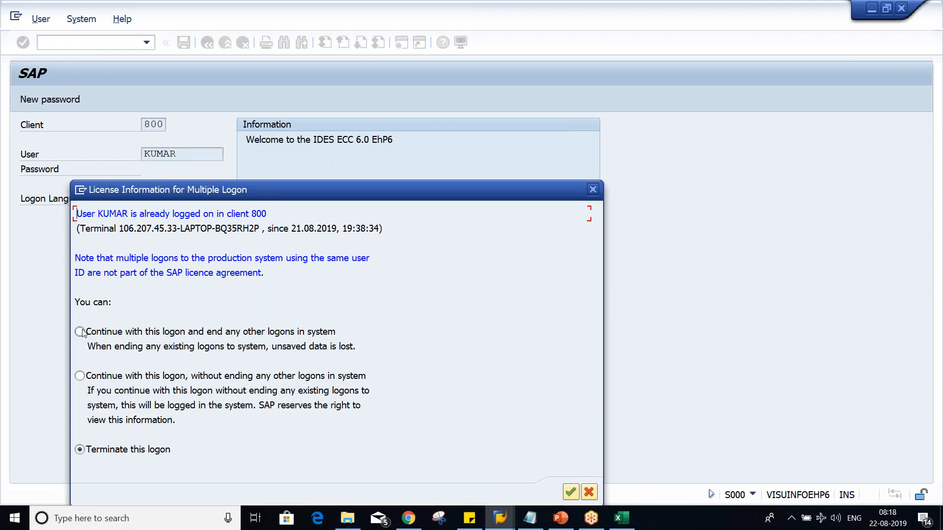
{"action": "left_click", "coordinate": [566, 324]}
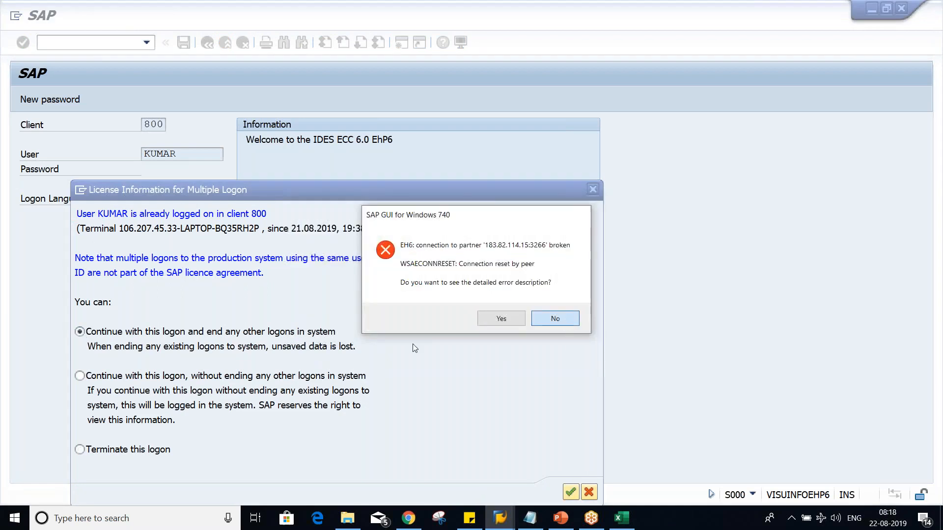
Step: On the Excel worksheet, rename the TM02 tolerance group heading as T01
{"action": "left_click", "coordinate": [621, 518]}
{"action": "left_click", "coordinate": [474, 224]}
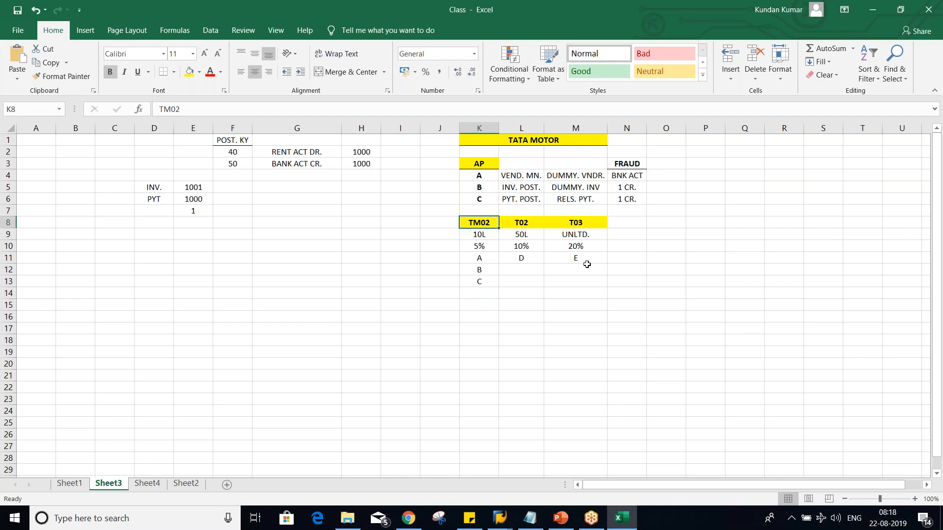
{"action": "type", "text": "t"}
{"action": "key", "text": "BackSpace"}
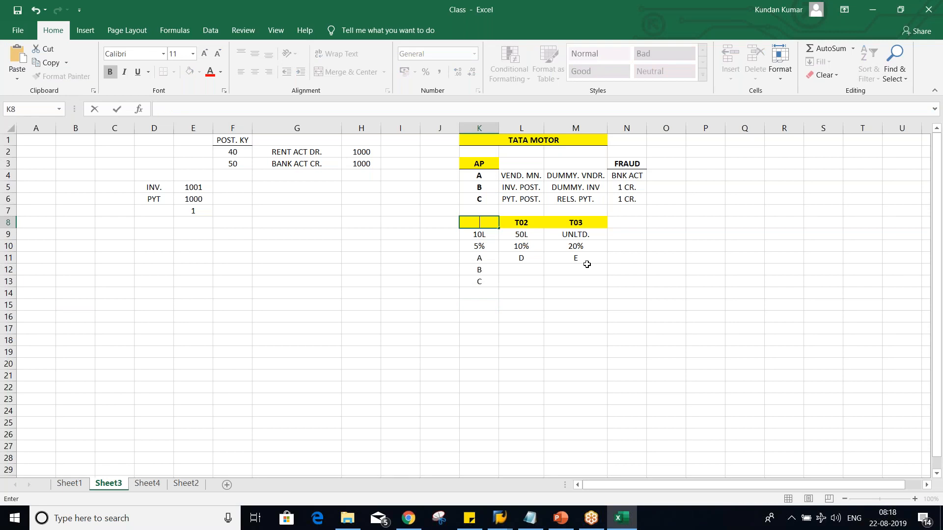
{"action": "type", "text": "T01"}
{"action": "left_click", "coordinate": [552, 284]}
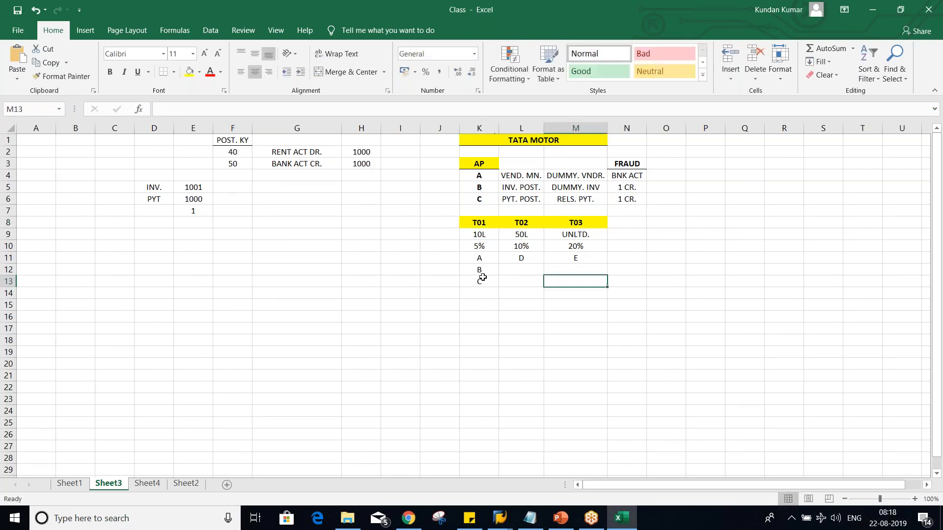
Step: Clear the letters A to E in the rows below the tolerance group percentages
{"action": "left_click_drag", "start_coordinate": [476, 263], "coordinate": [564, 292]}
{"action": "key", "text": "Delete"}
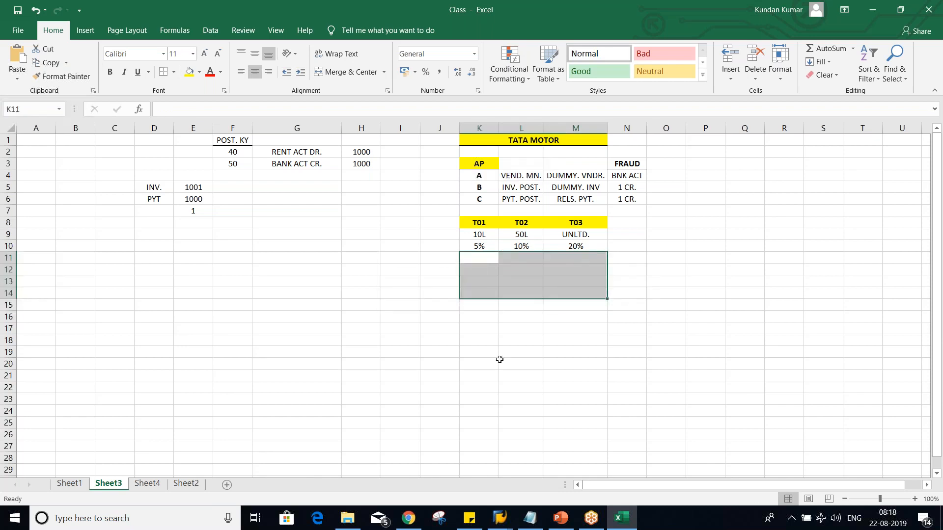
{"action": "left_click", "coordinate": [494, 364]}
Step: Enter the tolerance group amounts as 500 for T01, 1000 for T02 and UNLT for T03
{"action": "left_click", "coordinate": [473, 232]}
{"action": "type", "text": "500"}
{"action": "key", "text": "Tab"}
{"action": "type", "text": "1000"}
{"action": "key", "text": "Tab"}
{"action": "type", "text": "2000"}
{"action": "key", "text": "Return"}
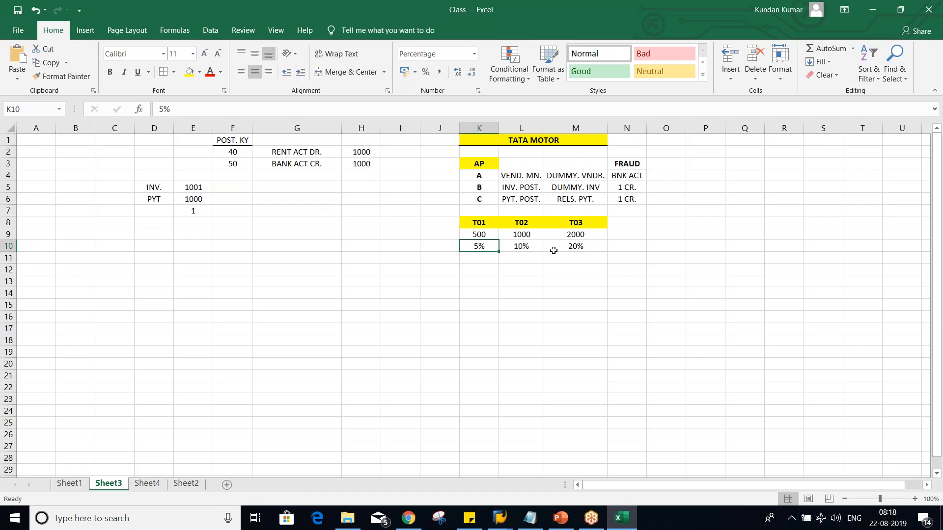
{"action": "left_click", "coordinate": [577, 235]}
{"action": "type", "text": "UN"}
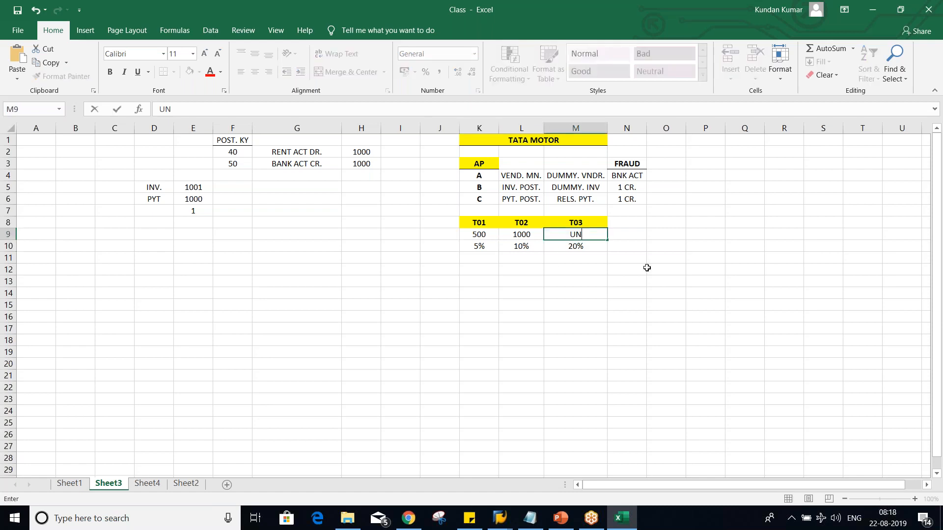
{"action": "type", "text": "LT"}
{"action": "key", "text": "Return"}
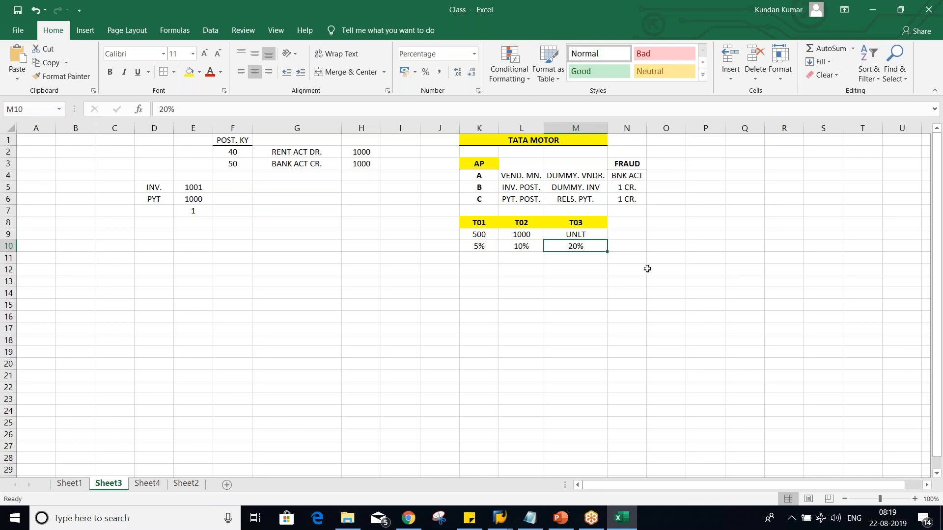
Step: Set the percentages of tolerance groups T02 and T03 to 5%
{"action": "left_click", "coordinate": [541, 317]}
{"action": "left_click_drag", "start_coordinate": [477, 247], "coordinate": [572, 248]}
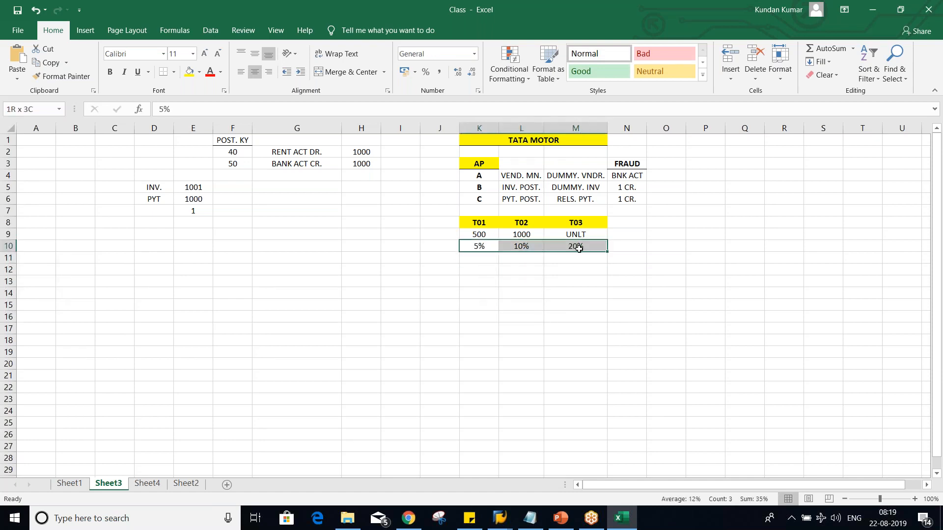
{"action": "left_click", "coordinate": [521, 246]}
{"action": "type", "text": "5"}
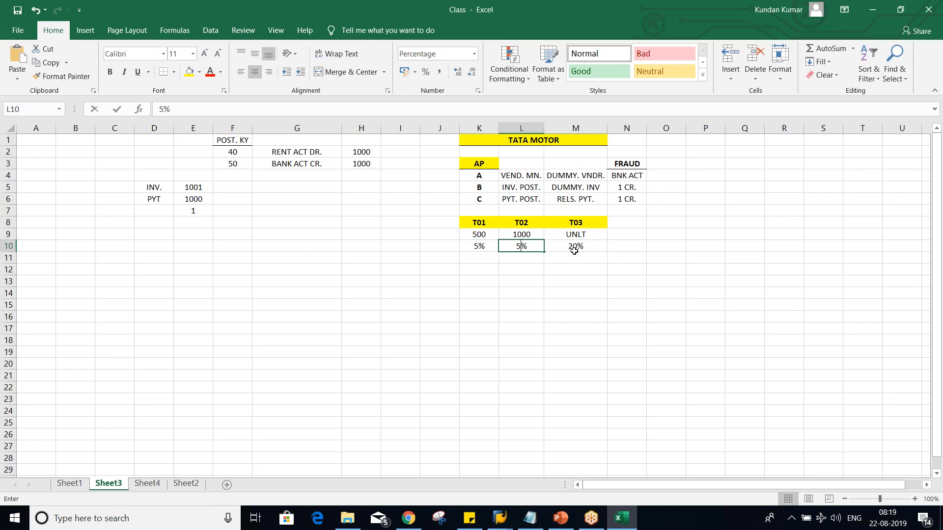
{"action": "left_click", "coordinate": [574, 250]}
{"action": "type", "text": "5"}
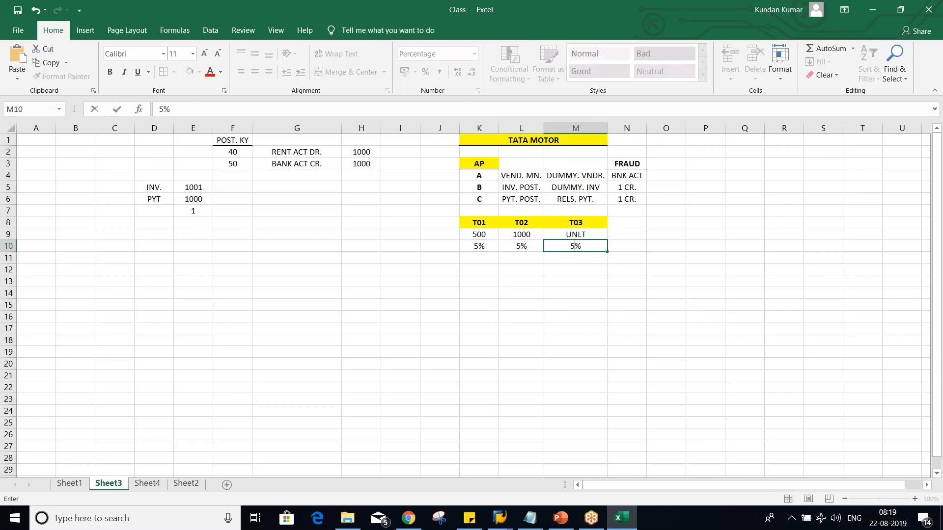
{"action": "key", "text": "Return"}
{"action": "left_click", "coordinate": [572, 280]}
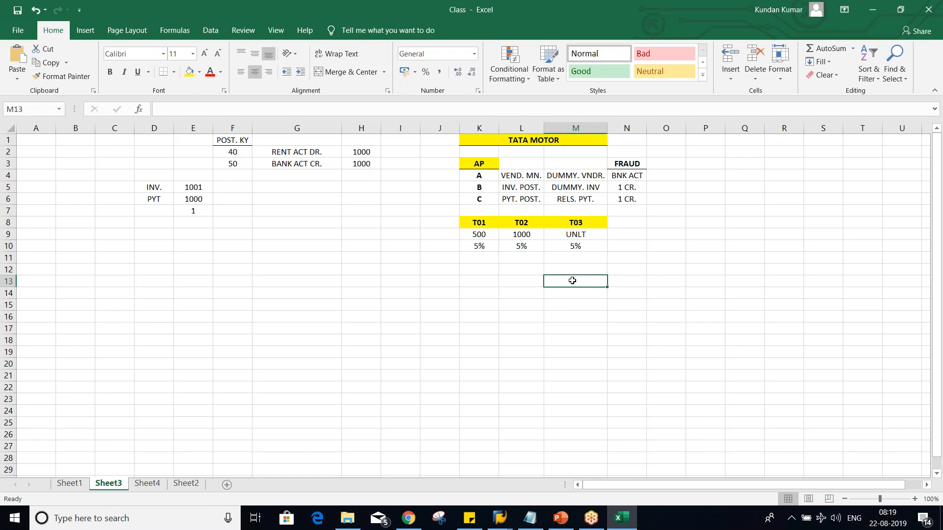
{"action": "left_click", "coordinate": [438, 352]}
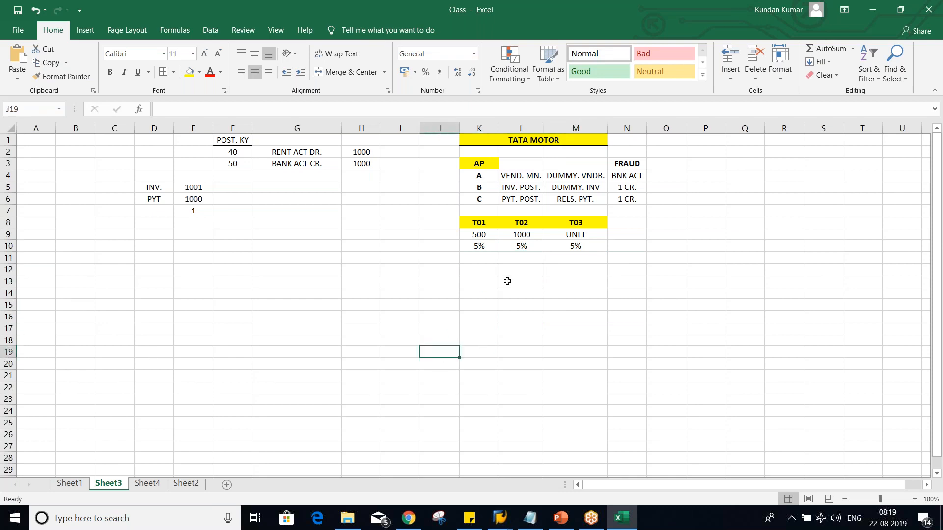
{"action": "left_click_drag", "start_coordinate": [483, 236], "coordinate": [565, 247]}
{"action": "left_click", "coordinate": [478, 375]}
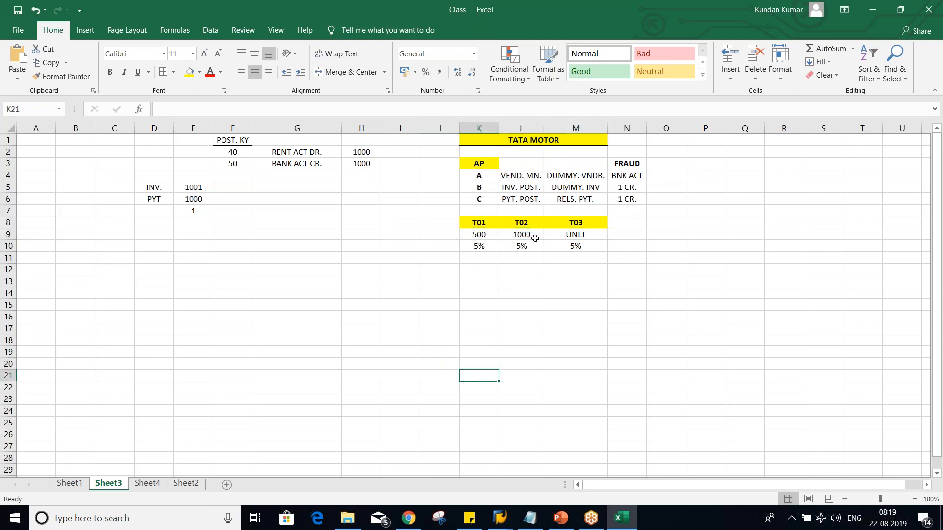
Step: Switch to the SAP session and open the FI tolerance groups for users with transaction OBA4
{"action": "mouse_move", "coordinate": [511, 520]}
{"action": "left_click", "coordinate": [533, 473]}
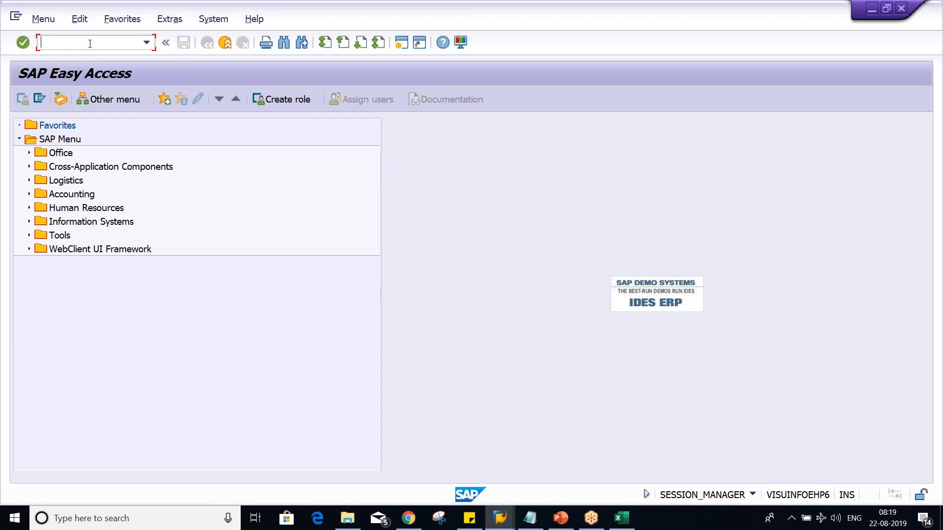
{"action": "type", "text": "OBA"}
{"action": "key", "text": "Return"}
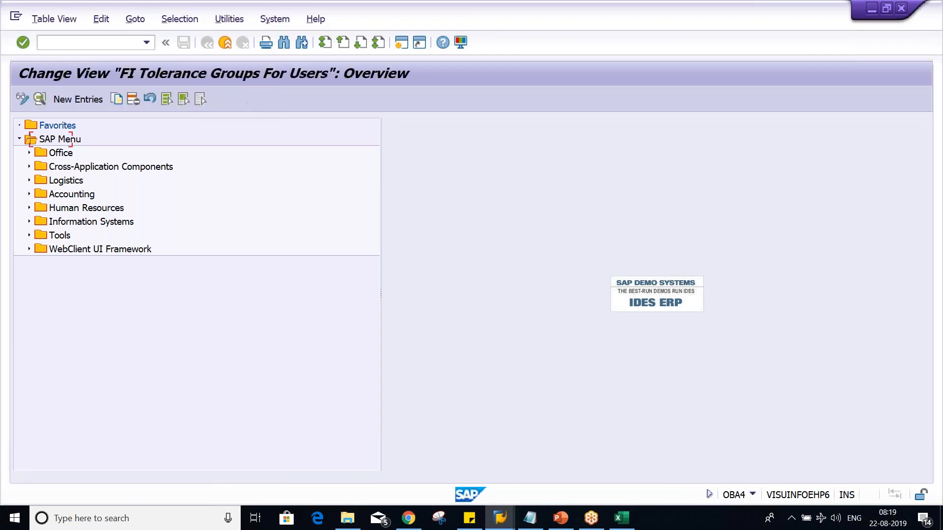
Step: Create a new tolerance group entry T01 for company code TM01
{"action": "left_click", "coordinate": [88, 100]}
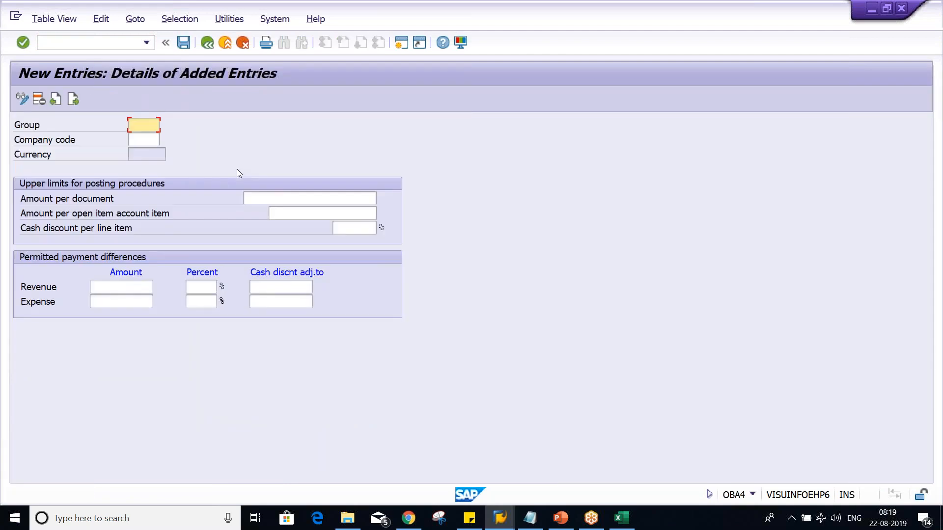
{"action": "type", "text": "T01"}
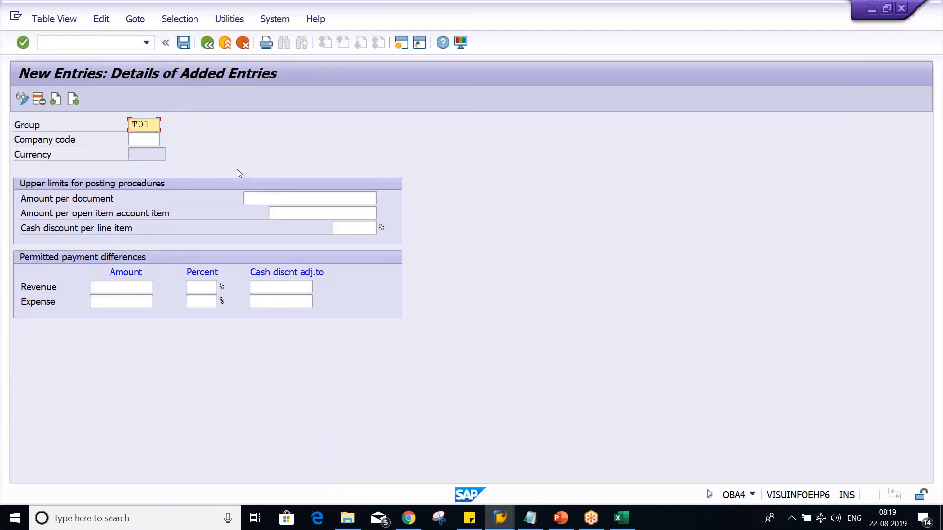
{"action": "key", "text": "Tab"}
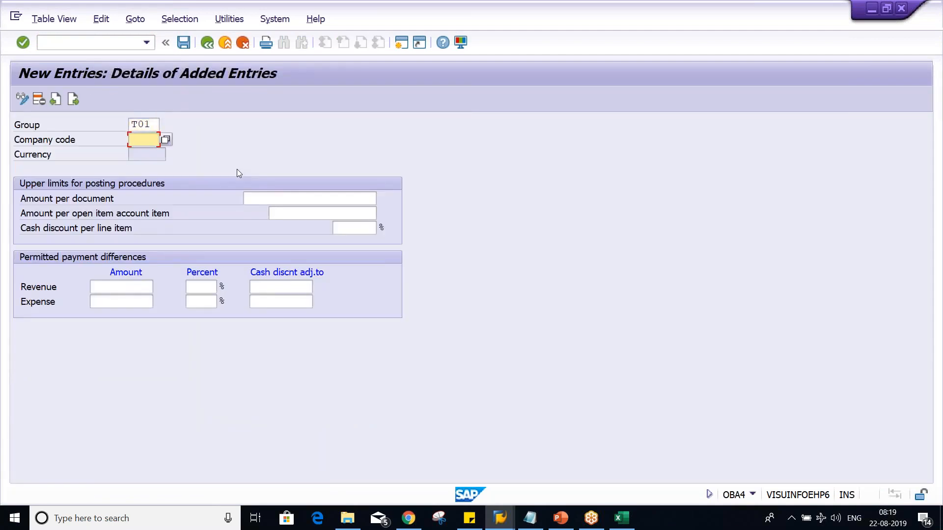
{"action": "type", "text": "TM"}
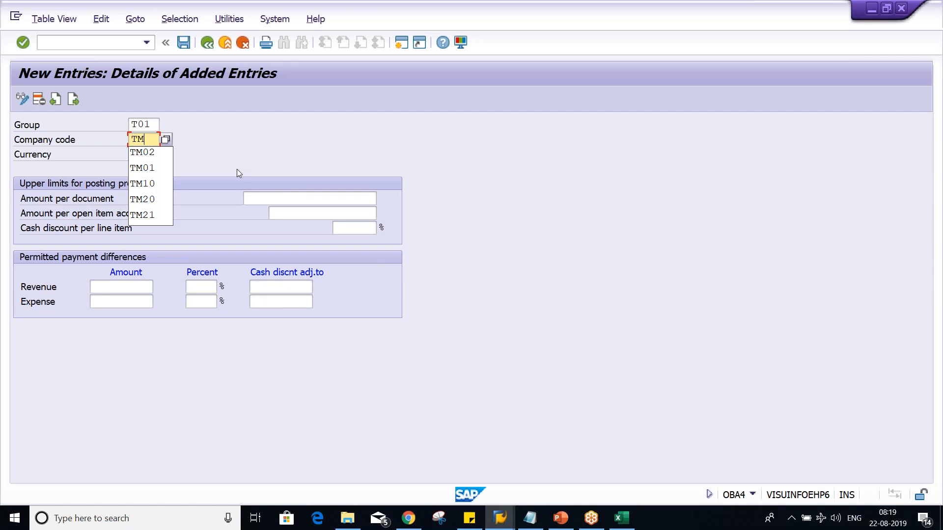
{"action": "type", "text": "01"}
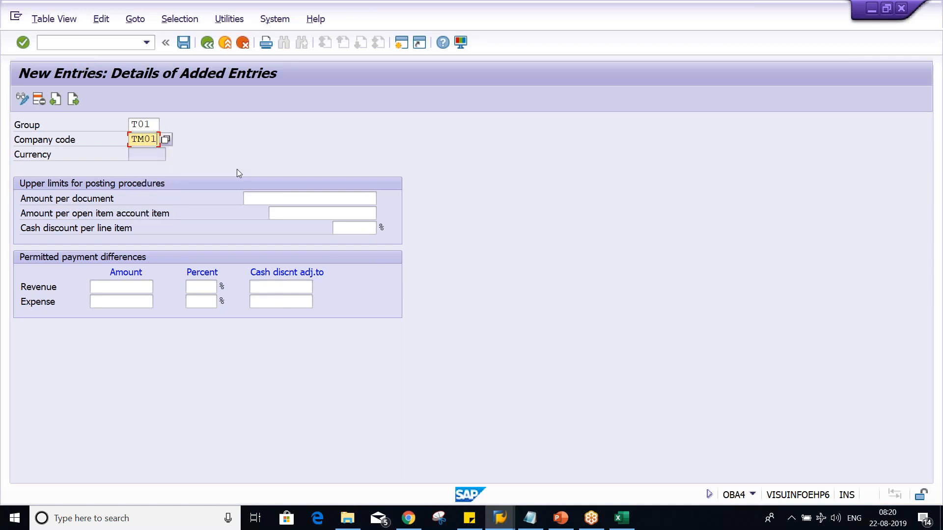
Step: Set amount per document and per open item to 500 and cash discount to 5%, then save under the TATA MOTOR customizing request
{"action": "key", "text": "Tab"}
{"action": "type", "text": "500"}
{"action": "key", "text": "Tab"}
{"action": "type", "text": "500"}
{"action": "key", "text": "Tab"}
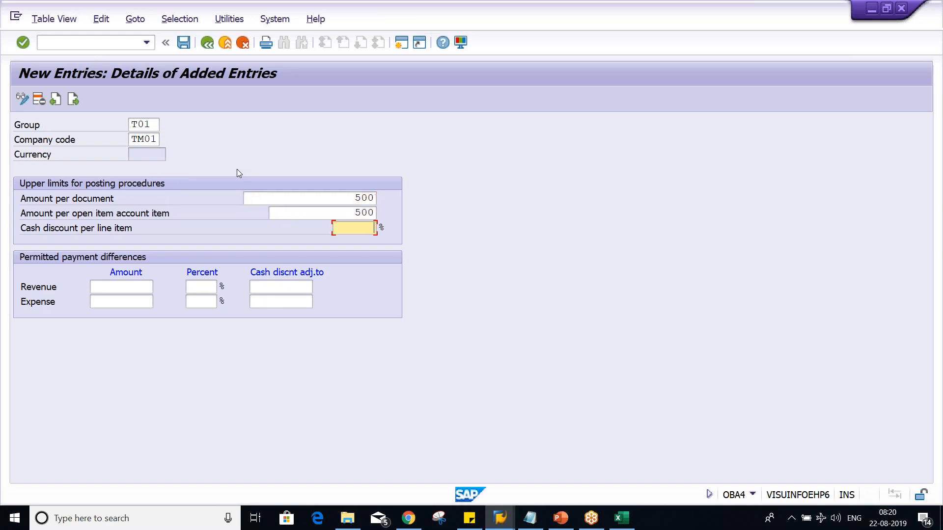
{"action": "type", "text": "5"}
{"action": "key", "text": "ctrl+s"}
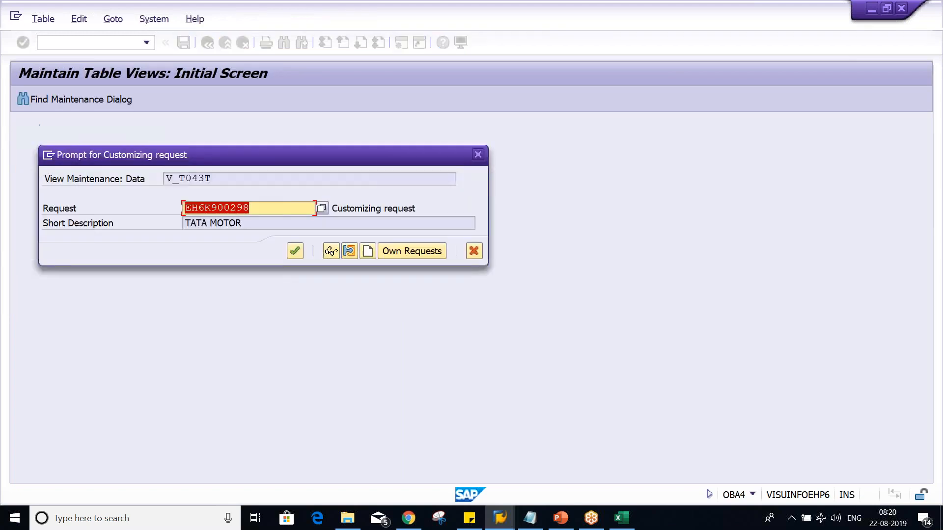
{"action": "key", "text": "Return"}
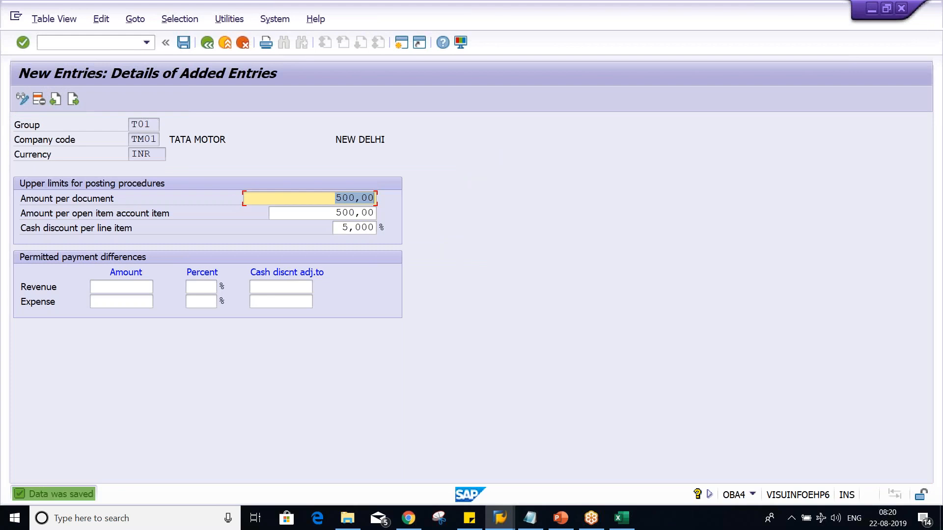
Step: Return to the tolerance group overview and copy the T01 entry of TM01 as group T02
{"action": "left_click", "coordinate": [207, 43]}
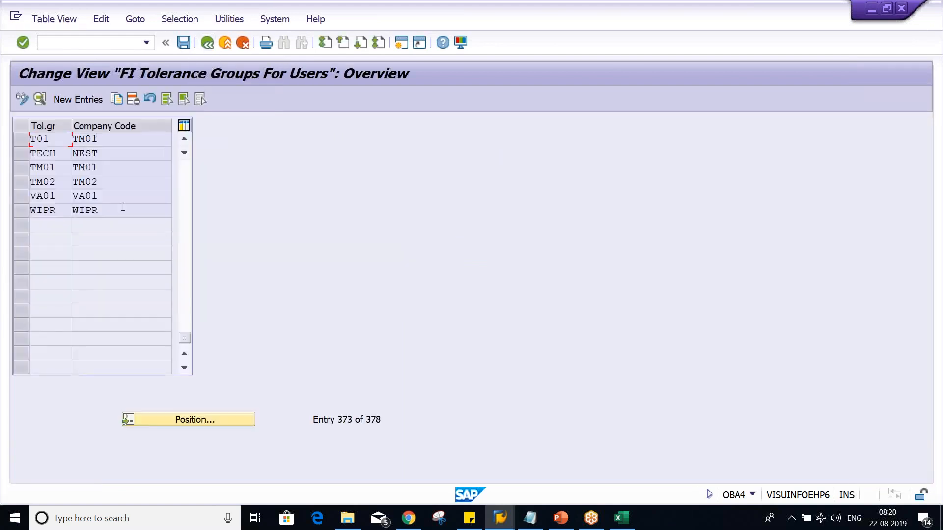
{"action": "left_click", "coordinate": [17, 140]}
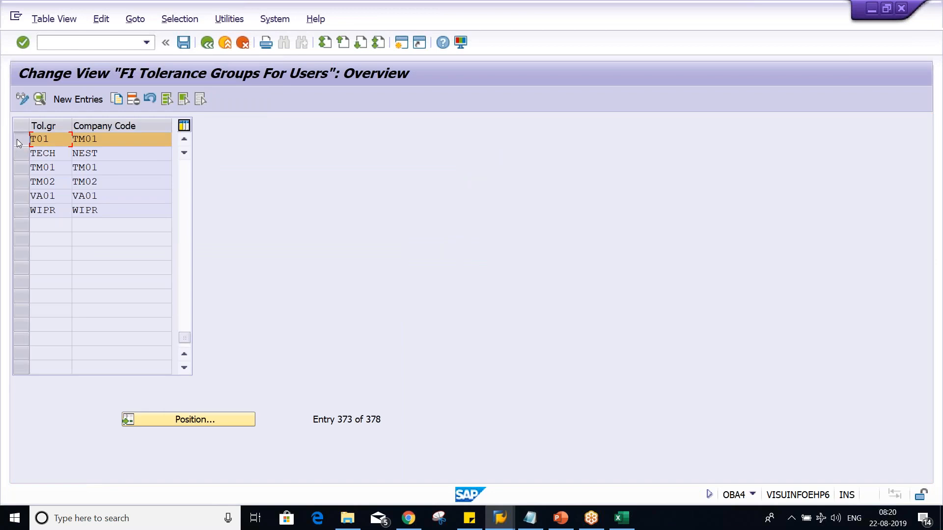
{"action": "left_click", "coordinate": [116, 100]}
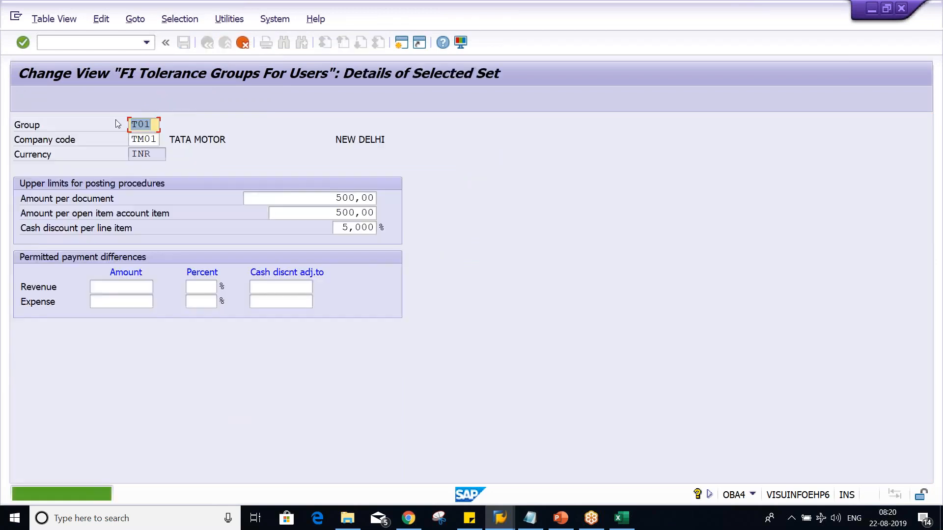
{"action": "key", "text": "BackSpace"}
{"action": "type", "text": "2"}
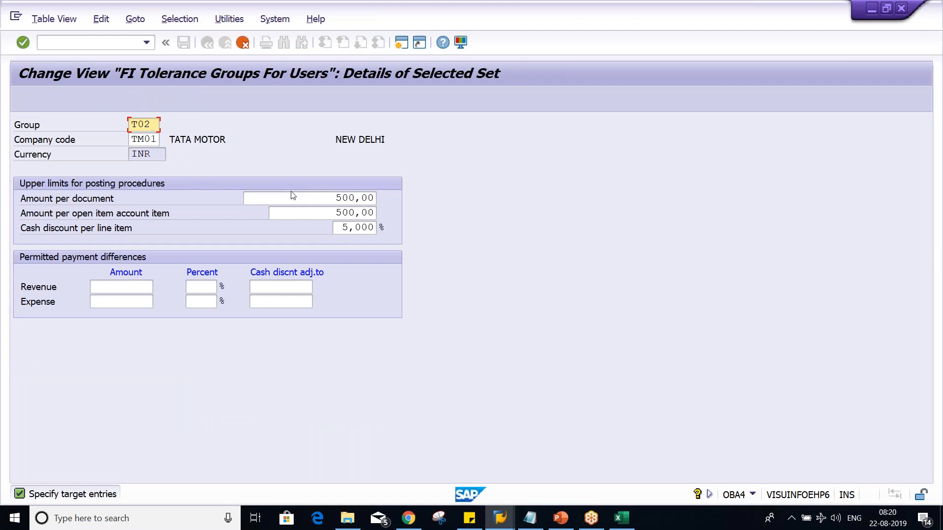
Step: Set T02's amount per document and amount per open item to 1000 as noted in Excel, and confirm the copy
{"action": "left_click", "coordinate": [302, 197]}
{"action": "key", "text": "alt+Tab"}
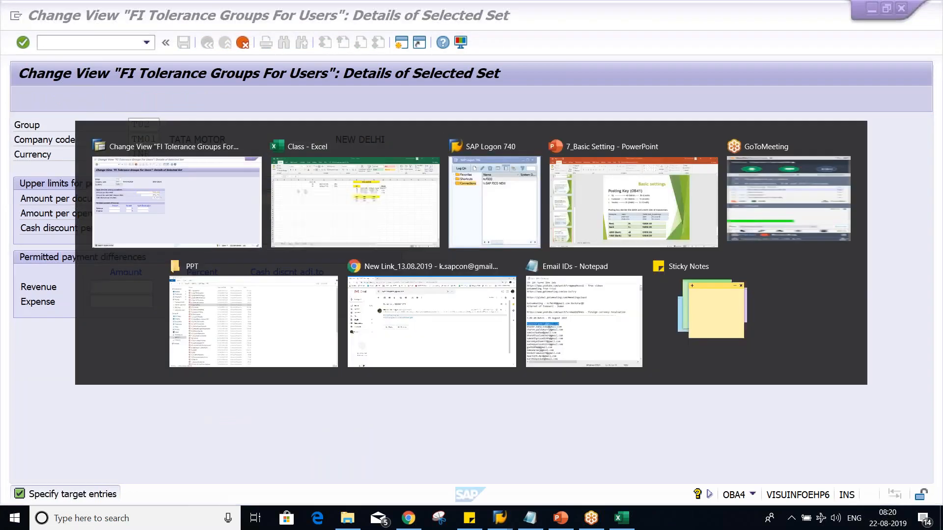
{"action": "left_click", "coordinate": [508, 234]}
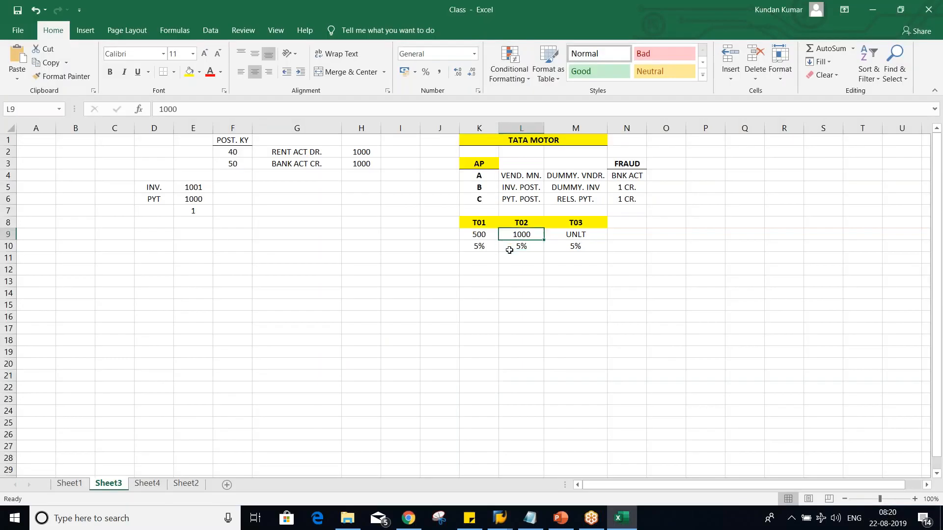
{"action": "key", "text": "alt+Tab"}
{"action": "key", "text": "Delete"}
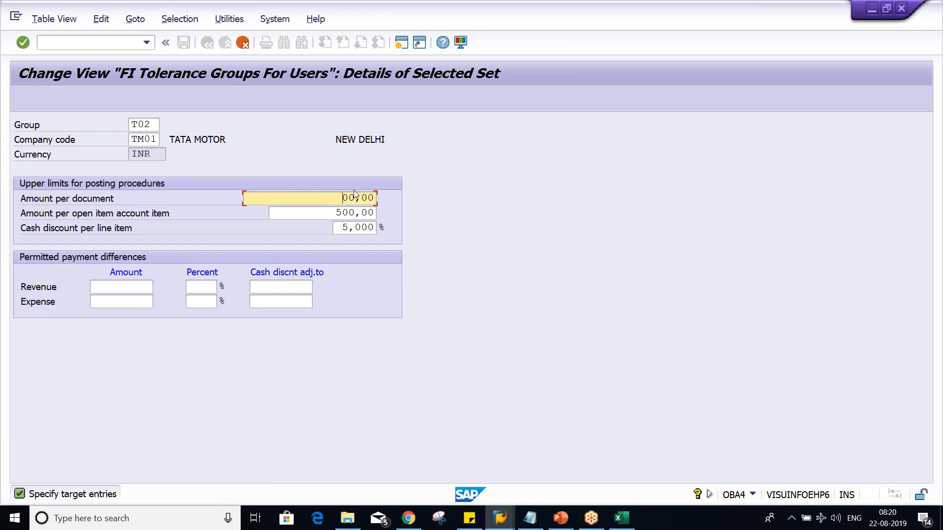
{"action": "type", "text": "10"}
{"action": "key", "text": "Tab"}
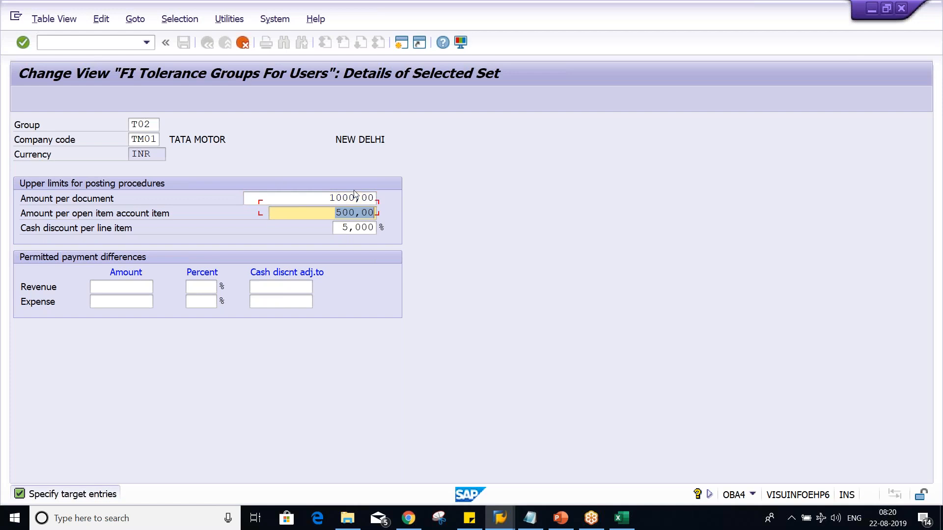
{"action": "type", "text": "1000"}
{"action": "key", "text": "Return"}
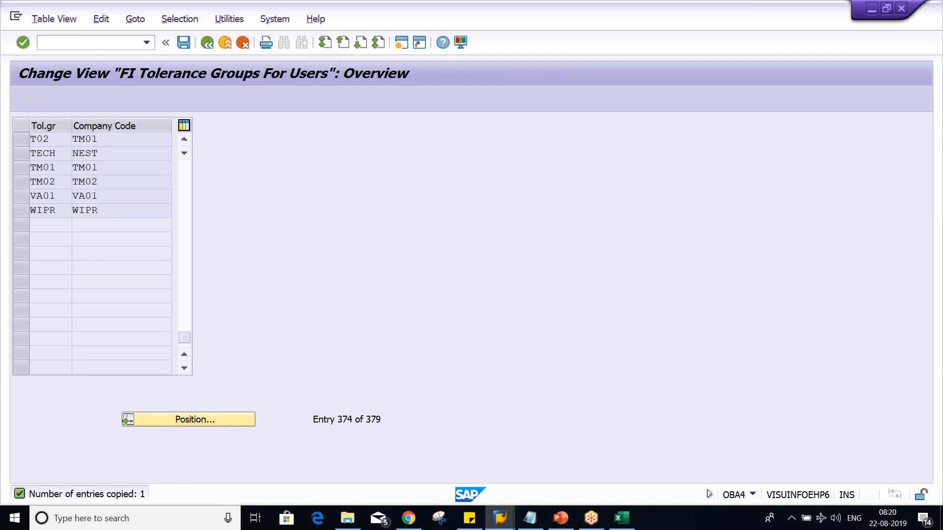
Step: Check the T02 tolerance group's details, then return to the overview list with T01 and T02
{"action": "left_click", "coordinate": [39, 99]}
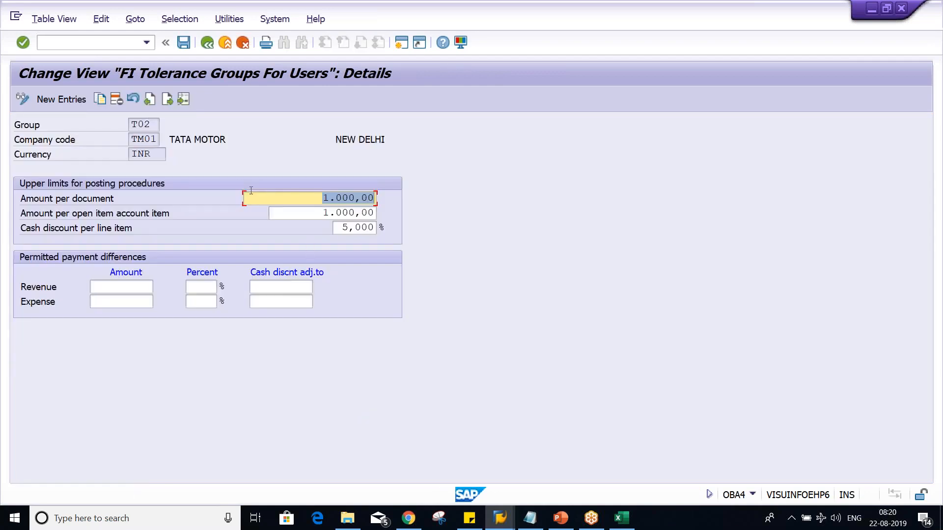
{"action": "left_click", "coordinate": [209, 44]}
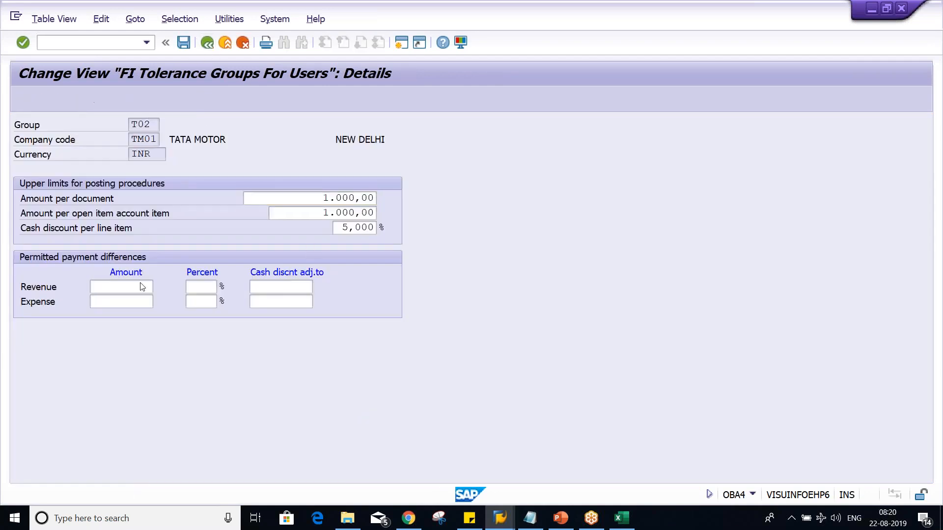
{"action": "left_click", "coordinate": [185, 138]}
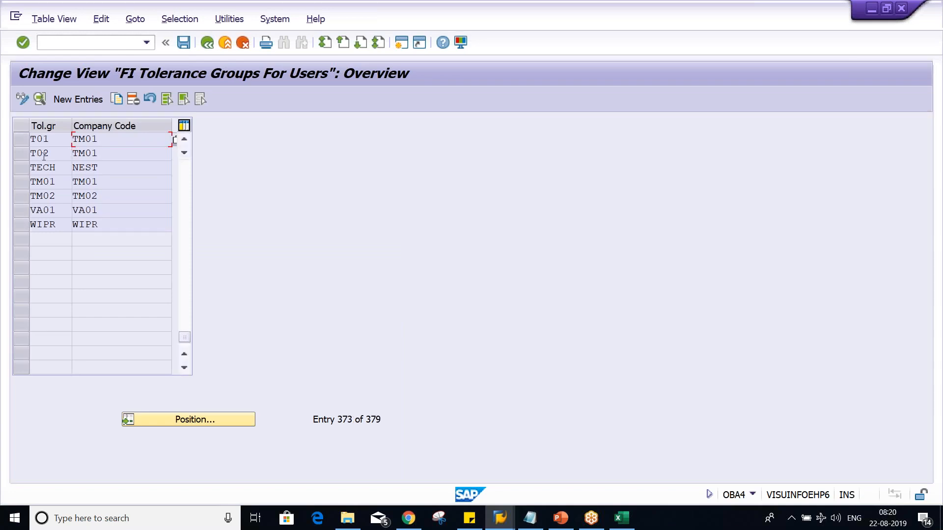
Step: Copy the T02 tolerance group entry of company code TM01 as group T03
{"action": "left_click", "coordinate": [21, 153]}
{"action": "left_click", "coordinate": [118, 98]}
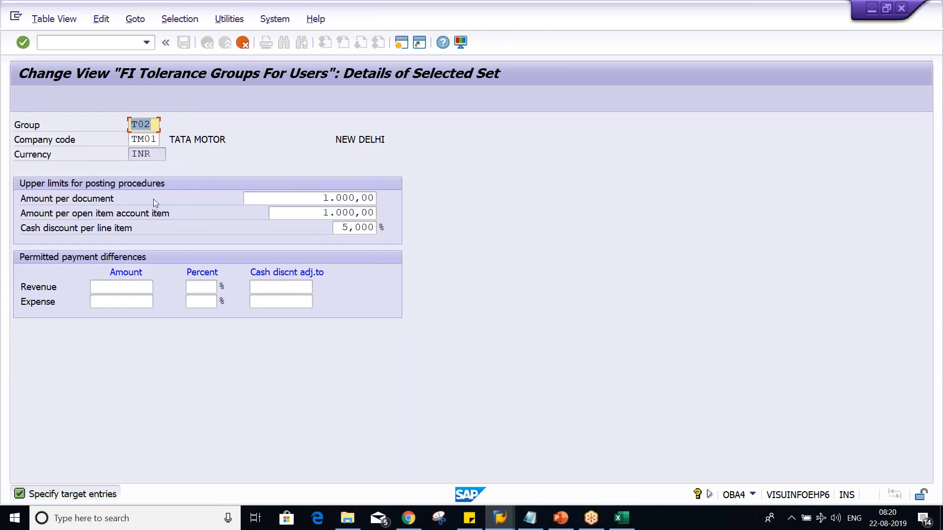
{"action": "key", "text": "Tab"}
{"action": "key", "text": "Tab"}
{"action": "key", "text": "Tab"}
{"action": "key", "text": "shift+Tab"}
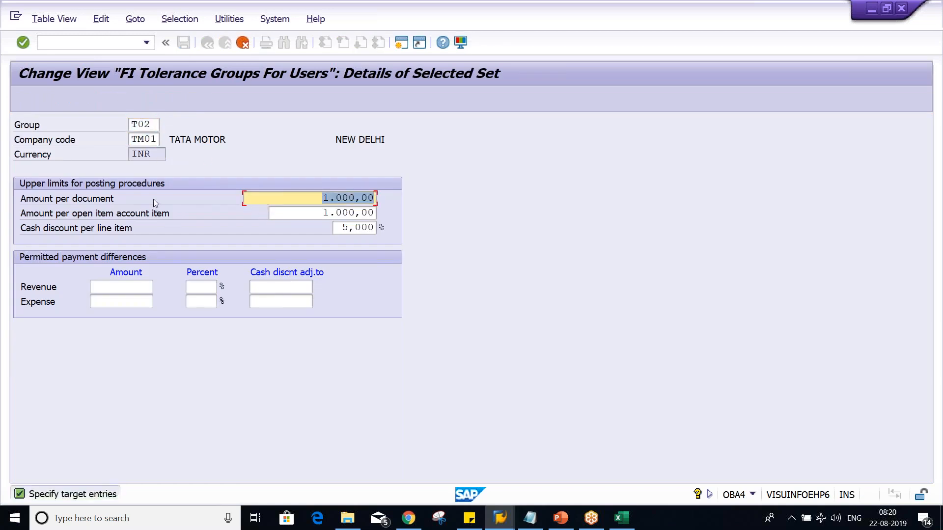
{"action": "left_click", "coordinate": [156, 124]}
{"action": "key", "text": "BackSpace"}
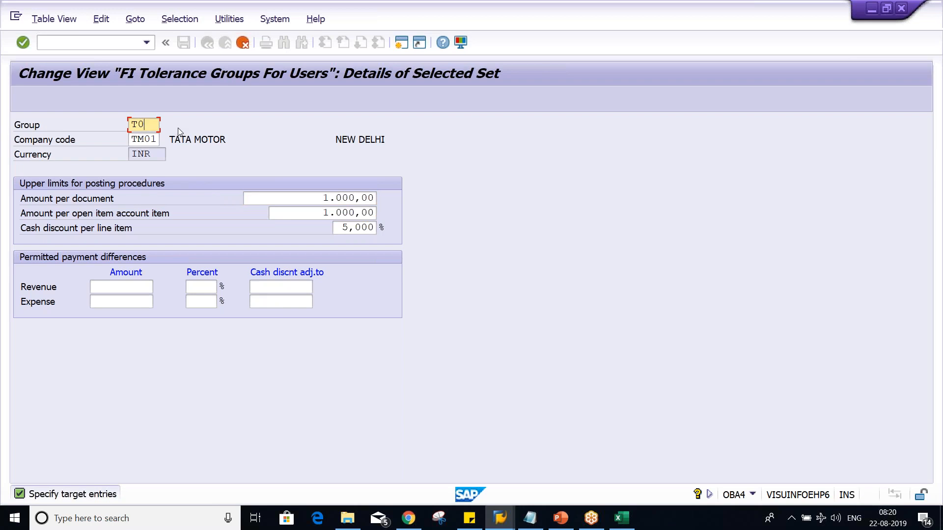
{"action": "type", "text": "3"}
{"action": "left_click", "coordinate": [316, 199]}
{"action": "key", "text": "BackSpace"}
{"action": "key", "text": "Down"}
{"action": "key", "text": "Down"}
{"action": "key", "text": "Down"}
{"action": "key", "text": "Return"}
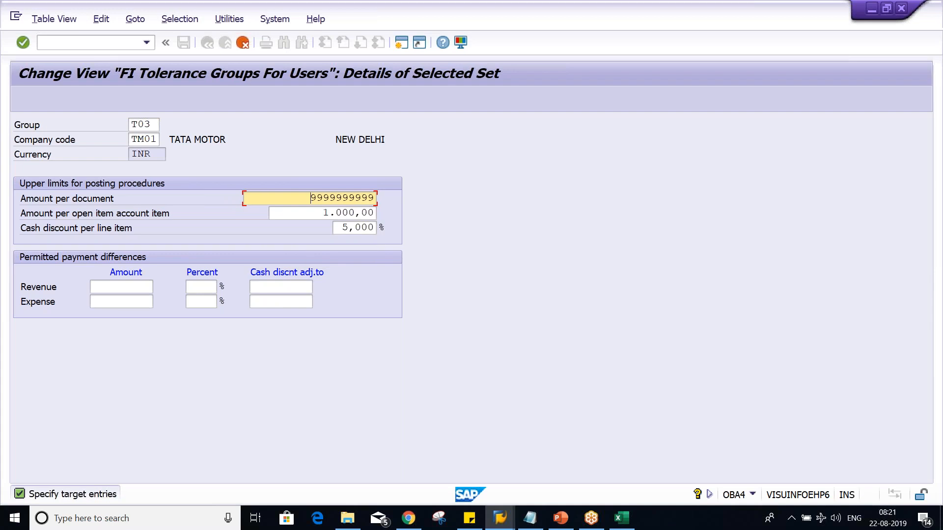
{"action": "left_click", "coordinate": [346, 213]}
{"action": "type", "text": "999999"}
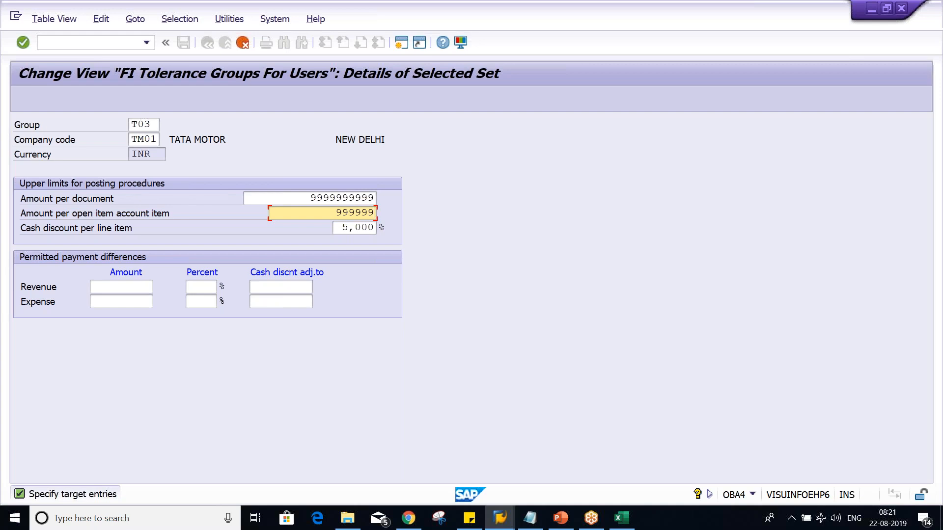
{"action": "type", "text": "9999"}
{"action": "key", "text": "Return"}
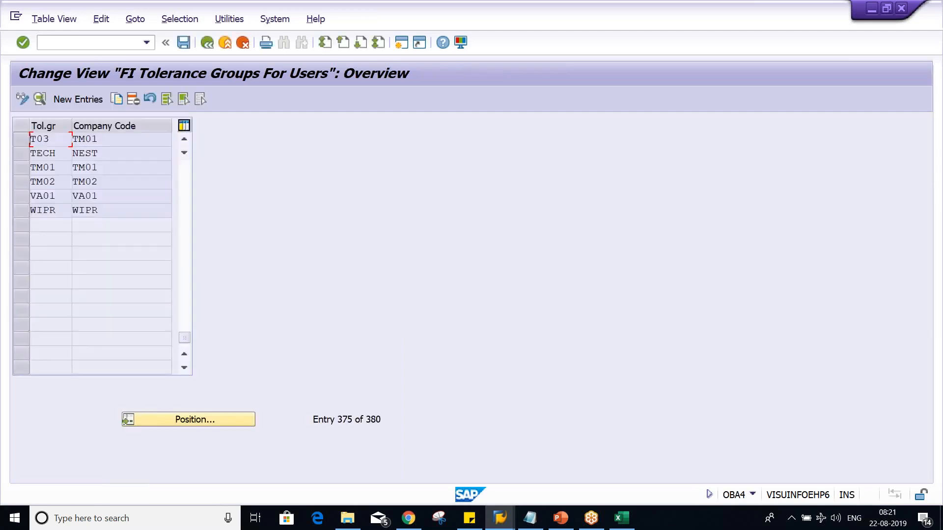
{"action": "double_click", "coordinate": [169, 136]}
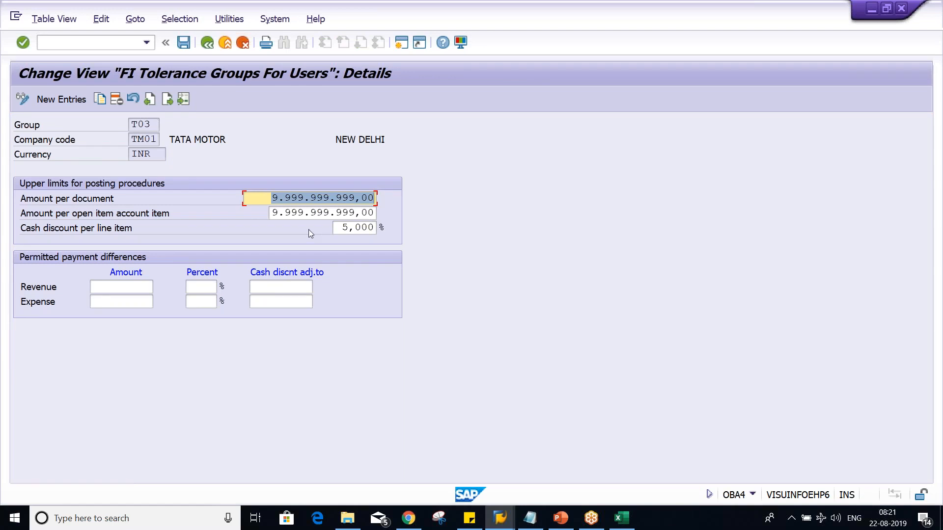
{"action": "key", "text": "ctrl+s"}
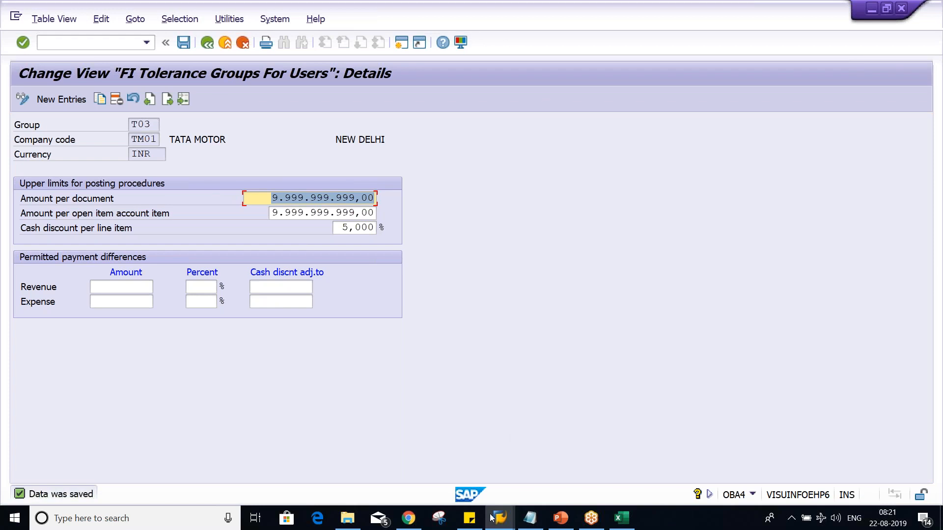
Step: Open a new session and bring up the assignment of users to tolerance groups in transaction OB57
{"action": "left_click", "coordinate": [400, 43]}
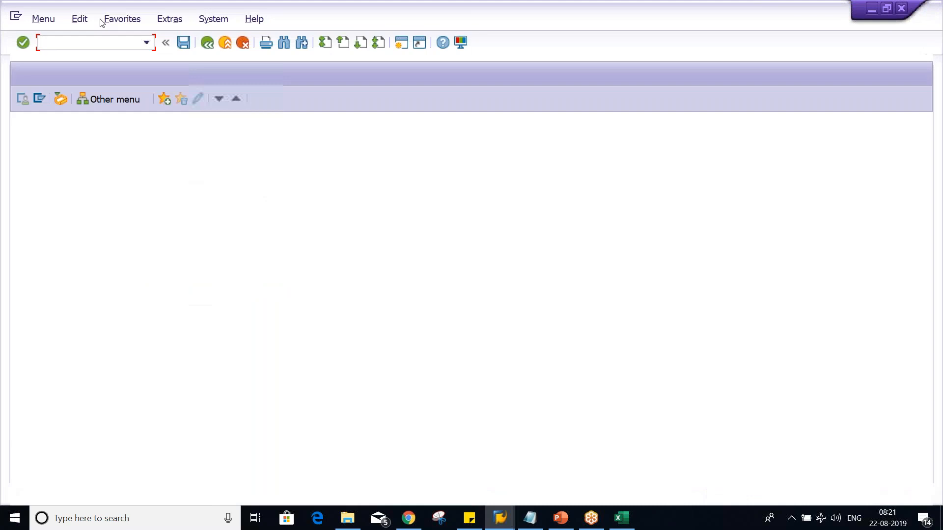
{"action": "type", "text": "OB52"}
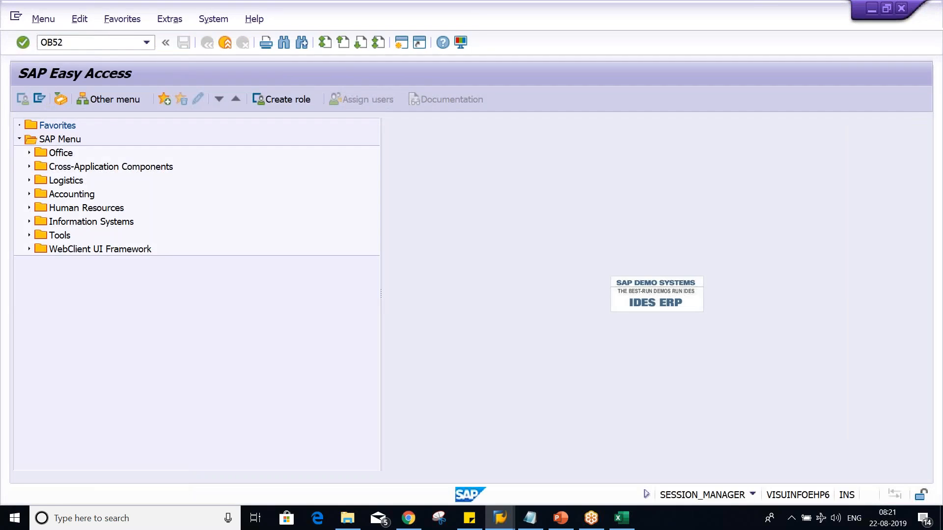
{"action": "key", "text": "Return"}
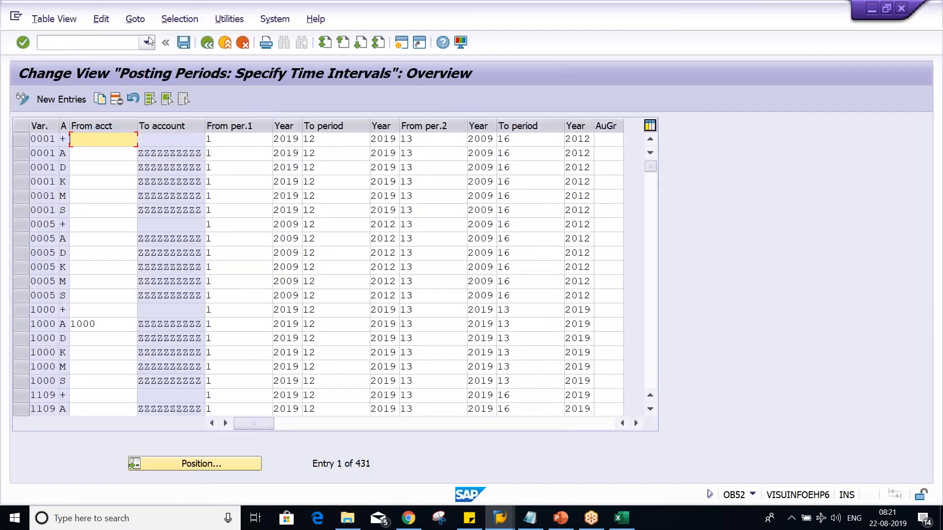
{"action": "left_click", "coordinate": [146, 43]}
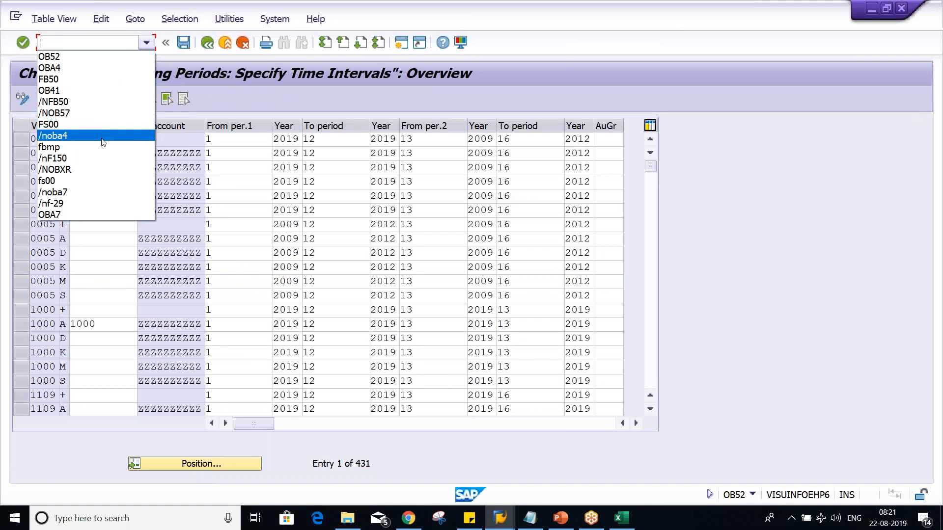
{"action": "left_click", "coordinate": [102, 111]}
{"action": "key", "text": "Return"}
Step: Locate the demo user's entry starting with K, assign tolerance group T01 and save under the TATA MOTOR customizing request
{"action": "left_click", "coordinate": [259, 420]}
{"action": "type", "text": "K"}
{"action": "key", "text": "Down"}
{"action": "key", "text": "Return"}
{"action": "key", "text": "Return"}
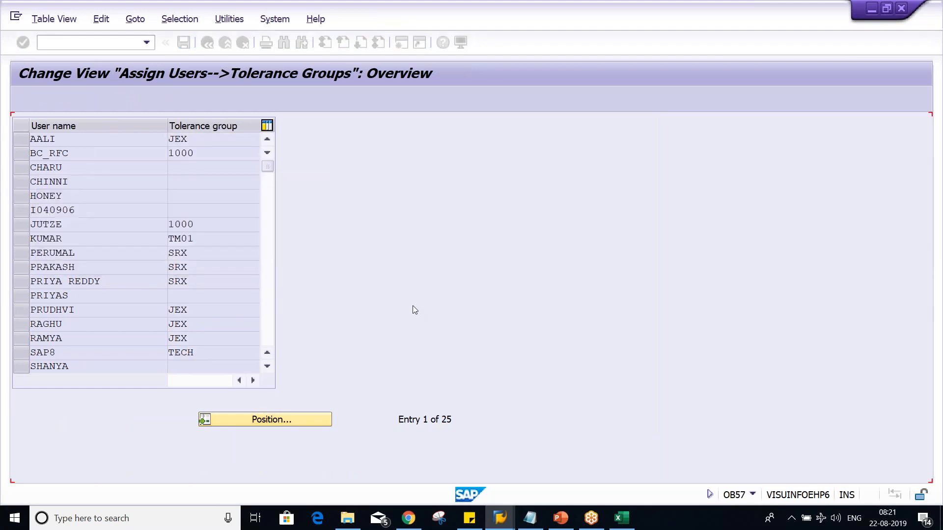
{"action": "key", "text": "BackSpace"}
{"action": "type", "text": "T01"}
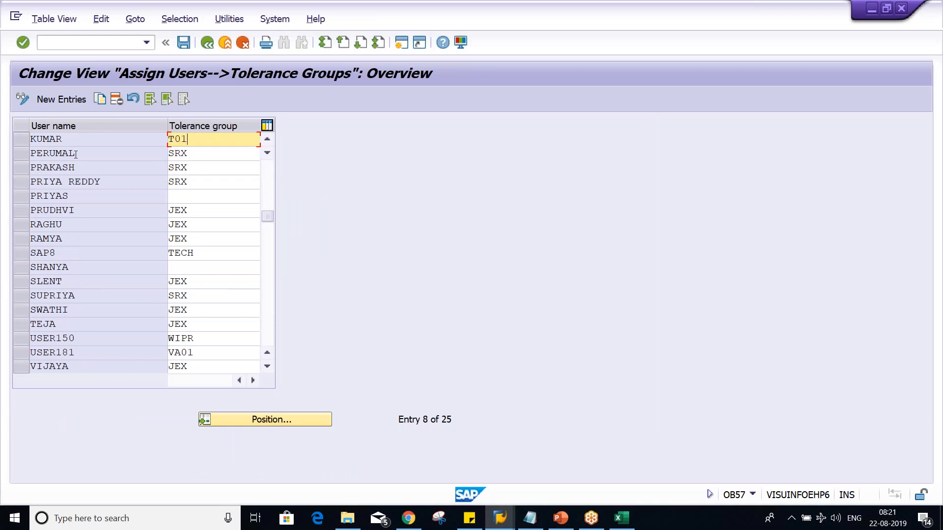
{"action": "key", "text": "Return"}
{"action": "key", "text": "ctrl+s"}
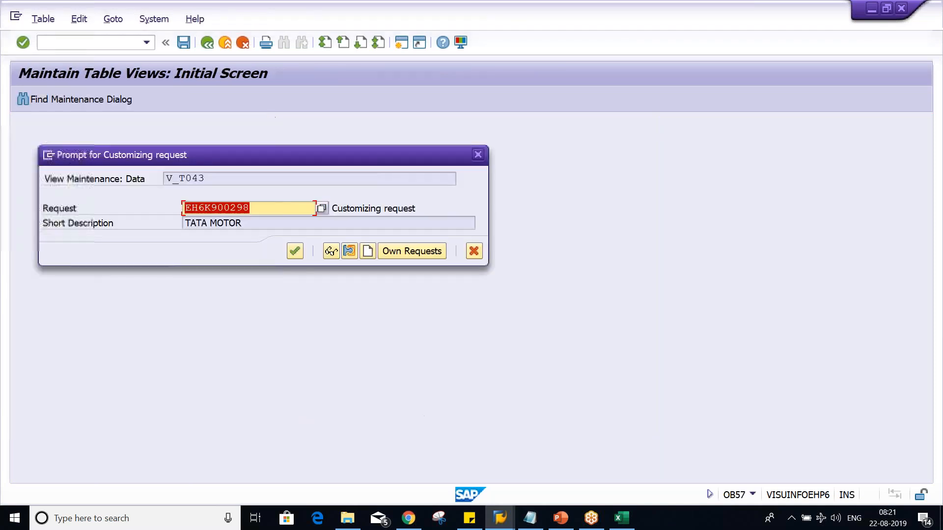
{"action": "key", "text": "Return"}
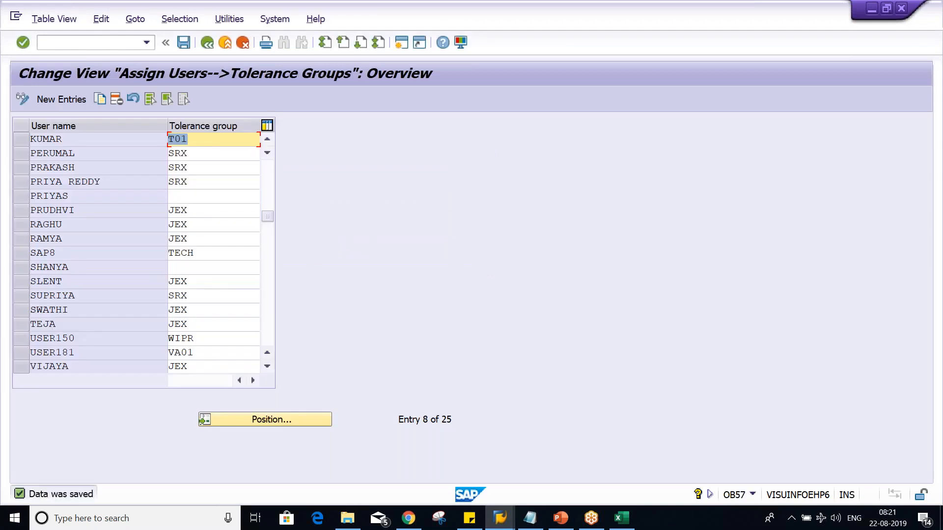
Step: Open G/L document entry FB50 in a new session for company code TM01
{"action": "left_click", "coordinate": [401, 43]}
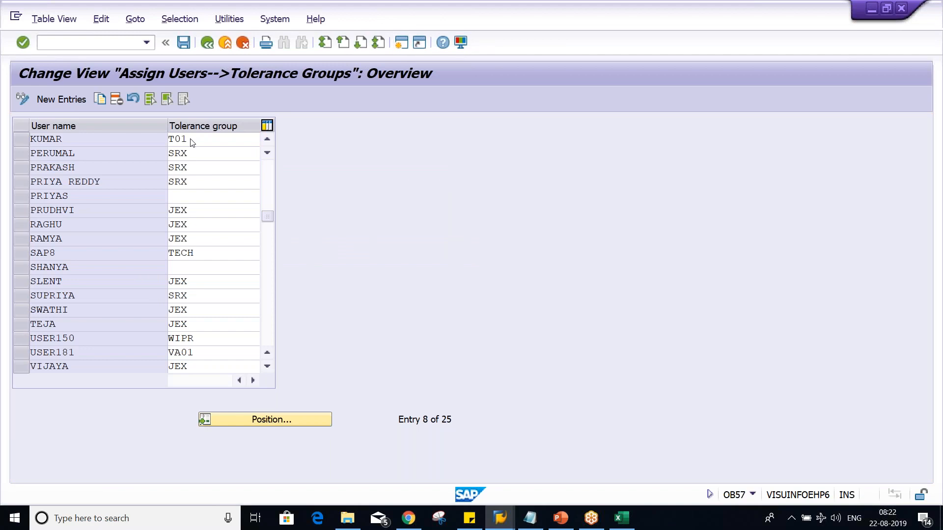
{"action": "type", "text": "F"}
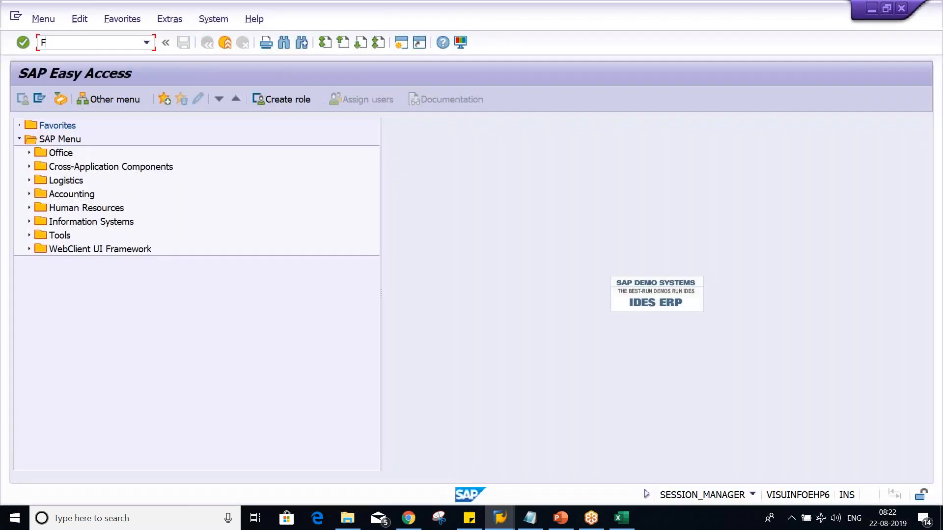
{"action": "type", "text": "B50"}
{"action": "key", "text": "Return"}
{"action": "type", "text": "TM01"}
{"action": "key", "text": "Return"}
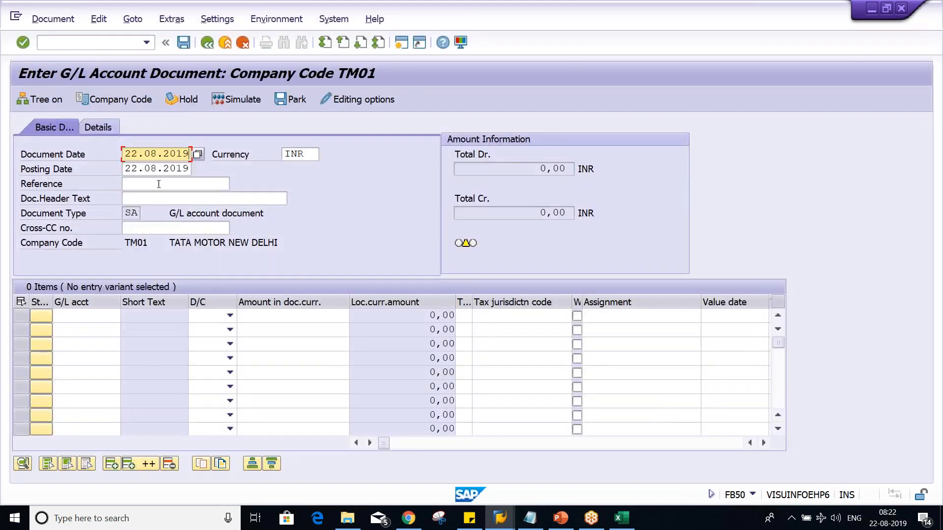
Step: Enter two line items for G/L accounts 1000 as credit and 4000 as debit
{"action": "left_click", "coordinate": [84, 316]}
{"action": "left_click", "coordinate": [67, 328]}
{"action": "left_click", "coordinate": [84, 329]}
{"action": "left_click", "coordinate": [91, 358]}
{"action": "left_click", "coordinate": [193, 316]}
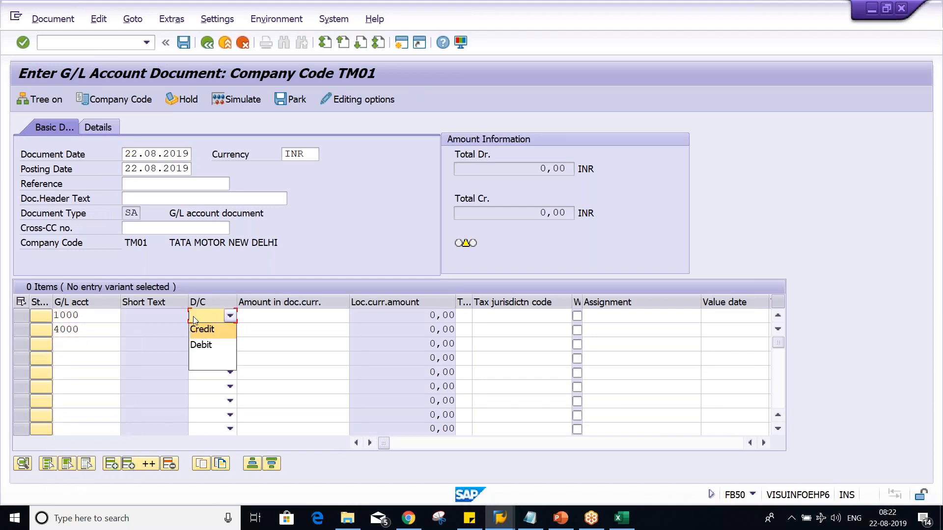
{"action": "left_click", "coordinate": [201, 331]}
{"action": "left_click", "coordinate": [204, 330]}
{"action": "left_click", "coordinate": [206, 360]}
Step: Enter 400 as the document currency amount on both line items and validate them
{"action": "left_click", "coordinate": [302, 317]}
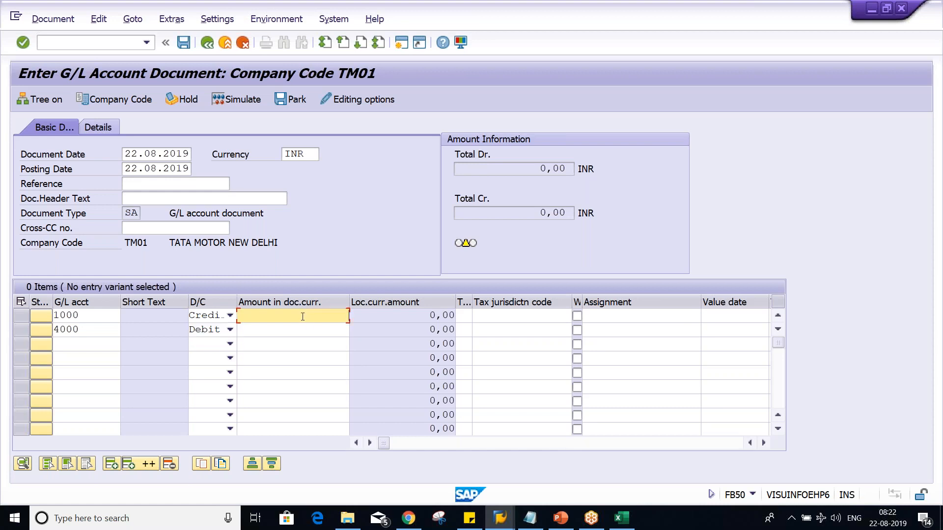
{"action": "type", "text": "400"}
{"action": "key", "text": "Down"}
{"action": "type", "text": "400"}
{"action": "key", "text": "Return"}
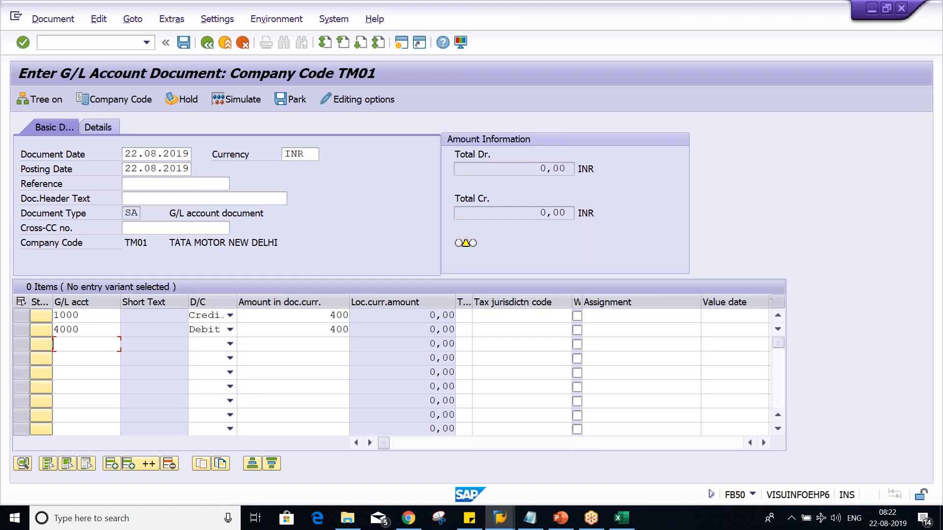
Step: Try to raise both the credit and debit line item amounts to 600
{"action": "type", "text": "600"}
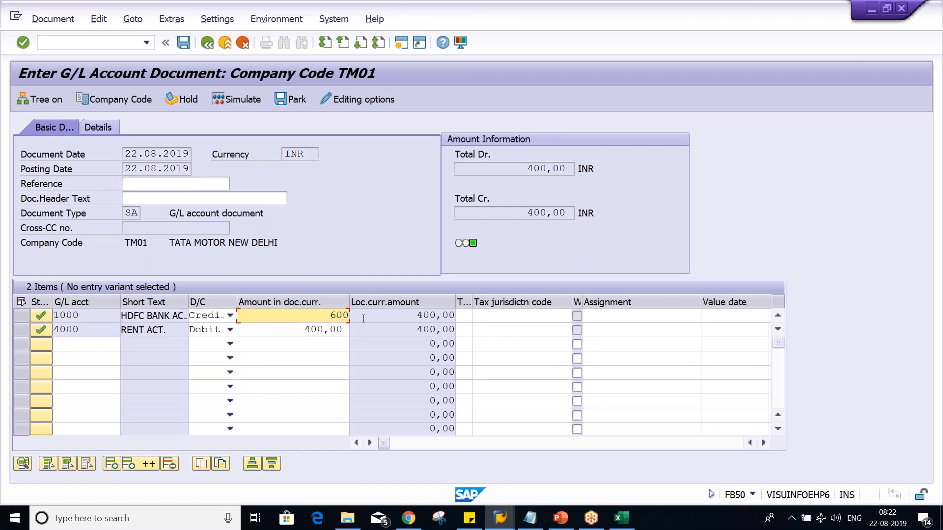
{"action": "key", "text": "Down"}
{"action": "key", "text": "BackSpace"}
{"action": "key", "text": "BackSpace"}
{"action": "key", "text": "BackSpace"}
{"action": "key", "text": "BackSpace"}
{"action": "key", "text": "BackSpace"}
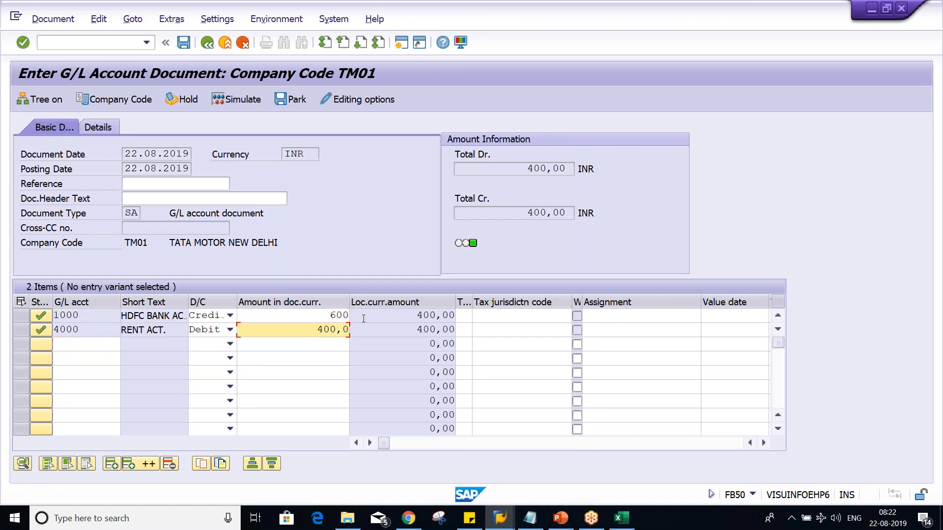
{"action": "key", "text": "BackSpace"}
{"action": "type", "text": "600"}
{"action": "key", "text": "Return"}
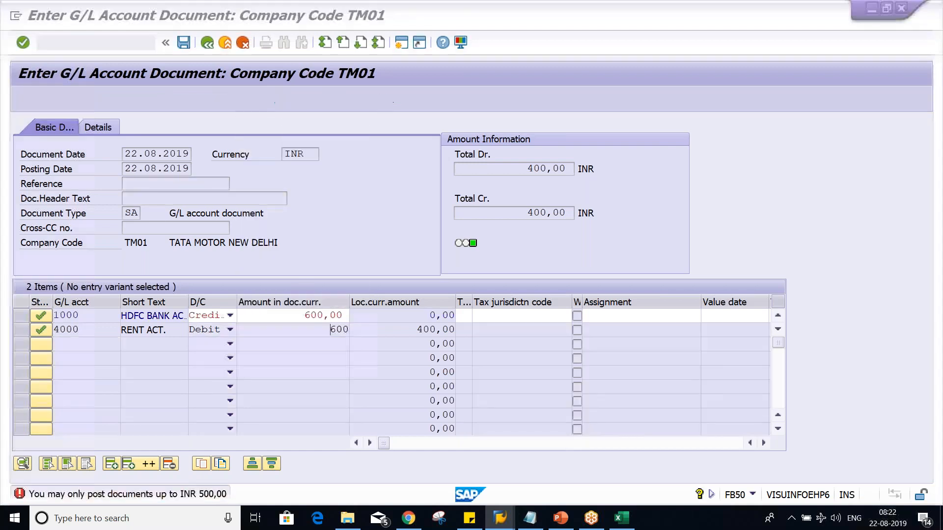
Step: Switch to the Excel notes and review the amount limits for tolerance groups T01 and T02
{"action": "key", "text": "alt+Tab"}
{"action": "key", "text": "alt+Tab"}
{"action": "key", "text": "alt+Tab"}
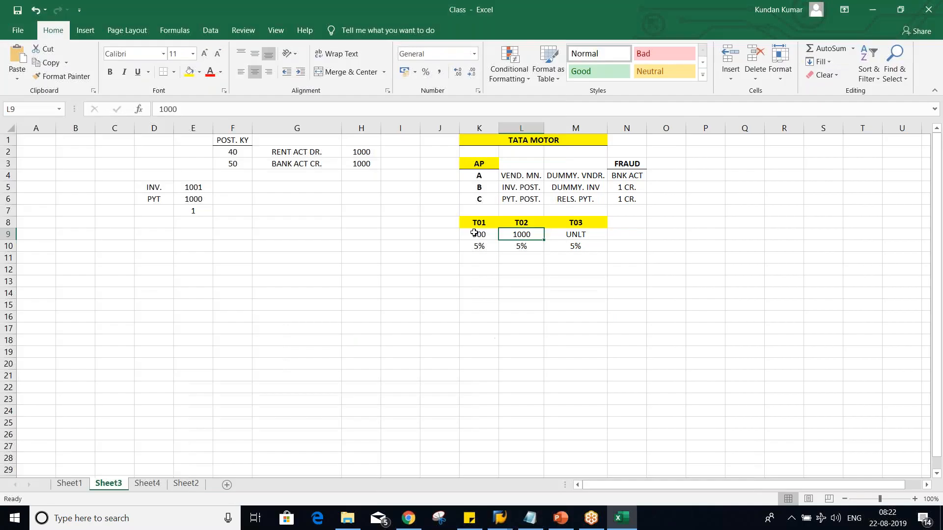
{"action": "left_click_drag", "start_coordinate": [479, 224], "coordinate": [480, 240]}
{"action": "left_click", "coordinate": [479, 269]}
{"action": "left_click", "coordinate": [479, 235]}
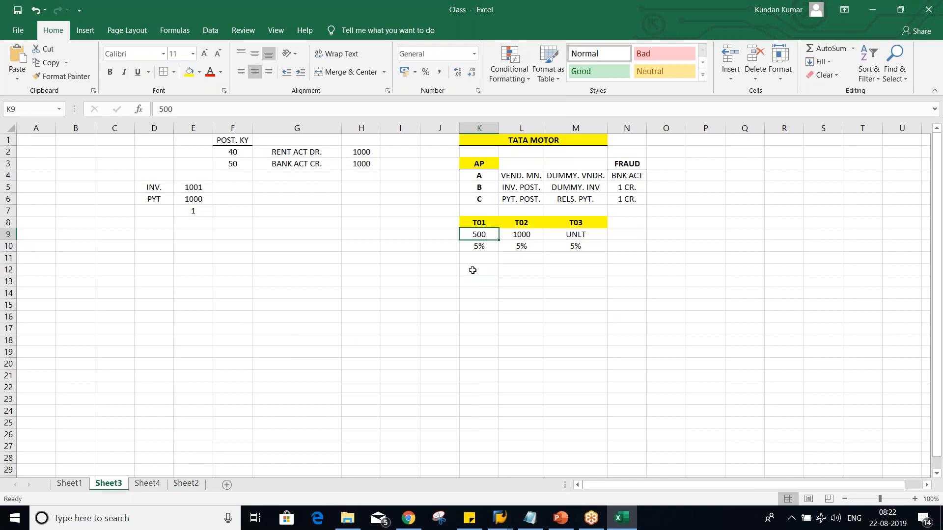
{"action": "left_click", "coordinate": [515, 219]}
{"action": "left_click", "coordinate": [516, 234]}
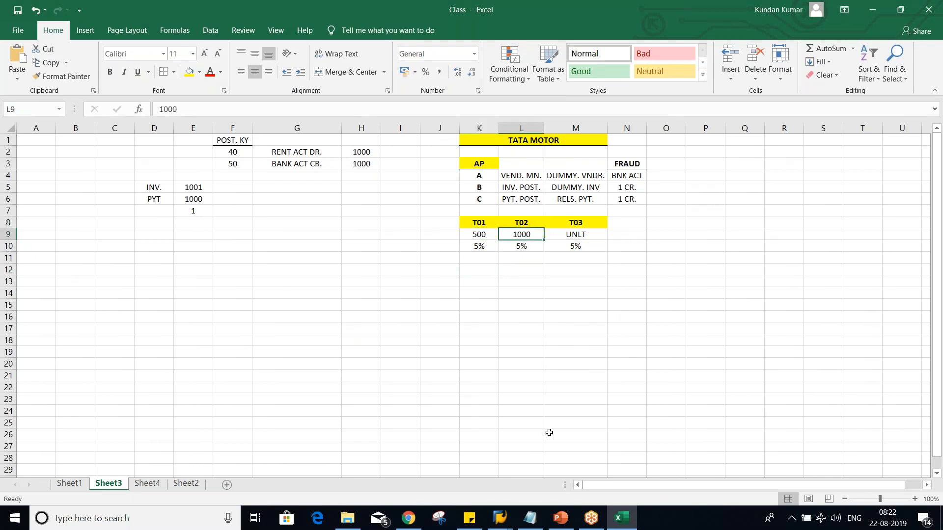
Step: Switch back to SAP's user assignment session, change the demo user's tolerance group to T02 and save
{"action": "left_click", "coordinate": [494, 523]}
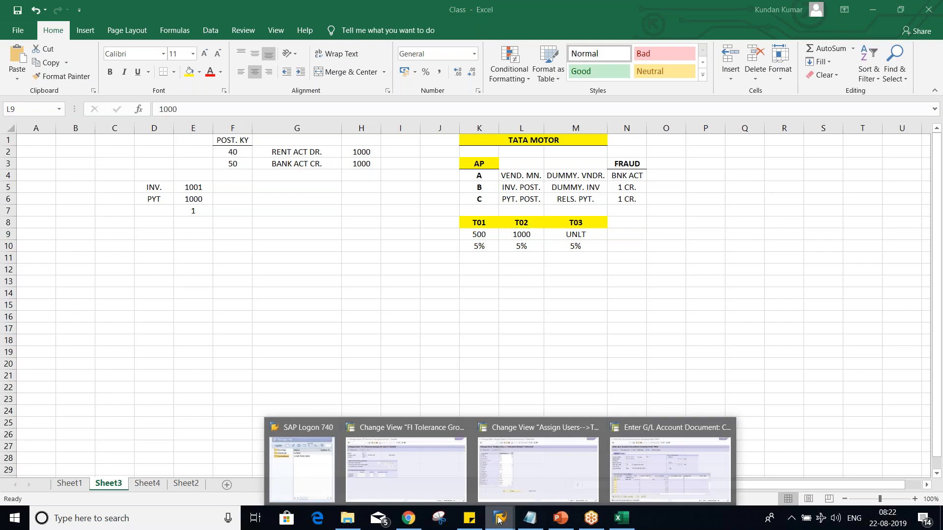
{"action": "left_click", "coordinate": [459, 479]}
{"action": "left_click", "coordinate": [537, 466]}
{"action": "left_click", "coordinate": [216, 139]}
{"action": "key", "text": "BackSpace"}
{"action": "type", "text": "2"}
{"action": "key", "text": "Return"}
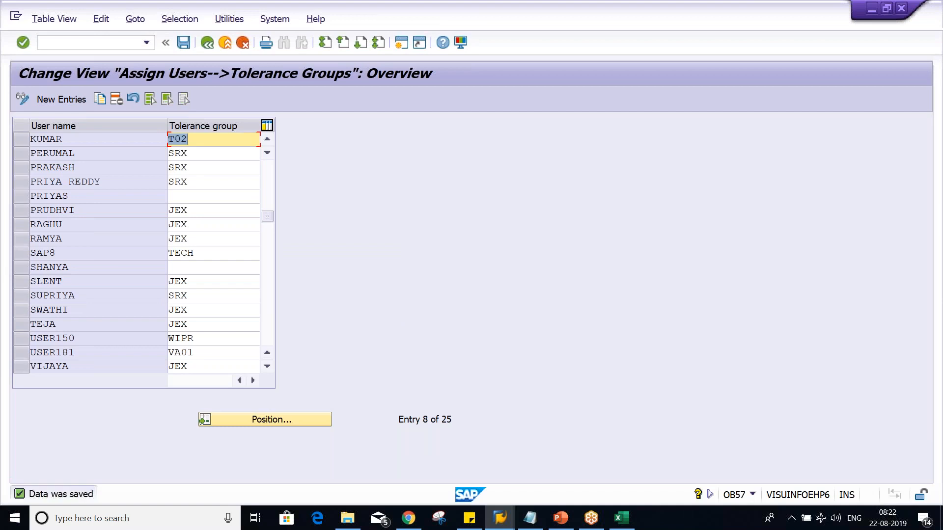
Step: Switch to the Excel notes on the tolerance groups and go back to SAP's G/L document entry session
{"action": "key", "text": "alt+Tab"}
{"action": "left_click", "coordinate": [470, 278]}
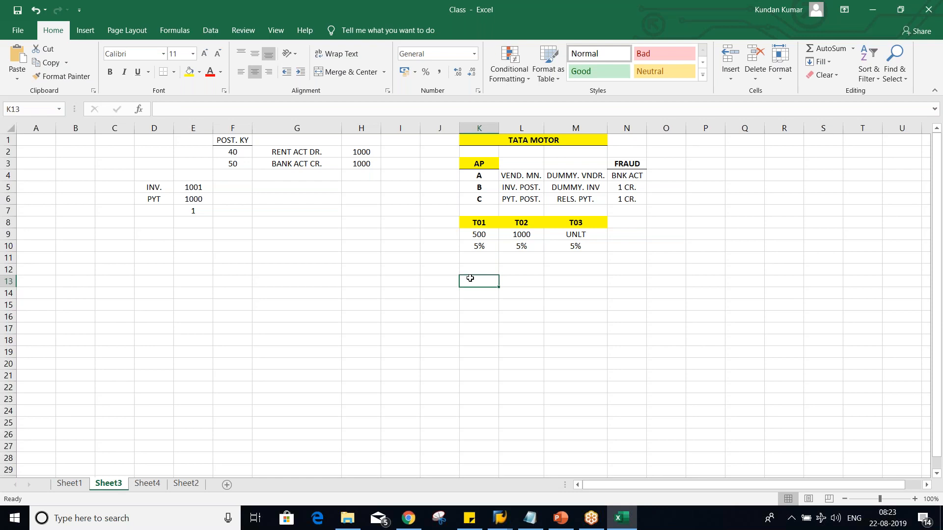
{"action": "key", "text": "alt+Tab"}
{"action": "key", "text": "alt+Tab"}
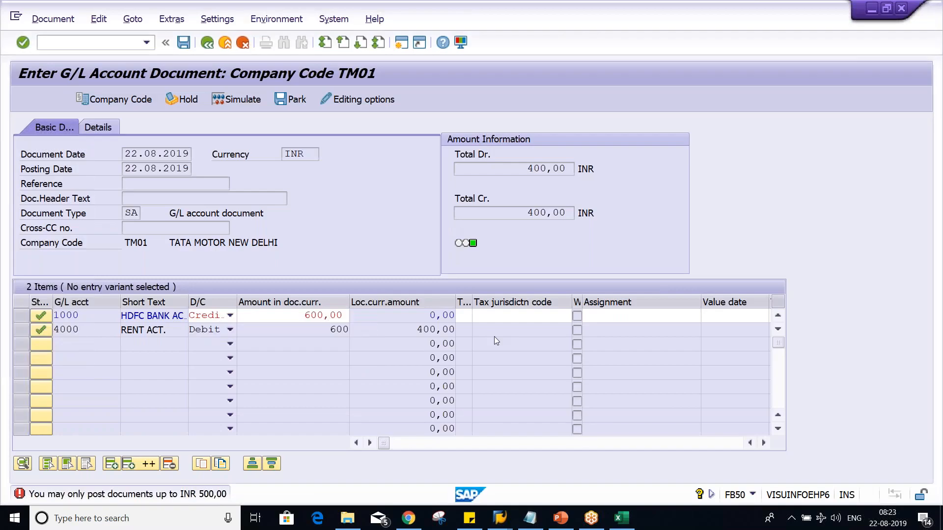
Step: Restart the G/L document entry with transaction code /nFB50 to get a blank document for company code TM01
{"action": "left_click", "coordinate": [278, 314]}
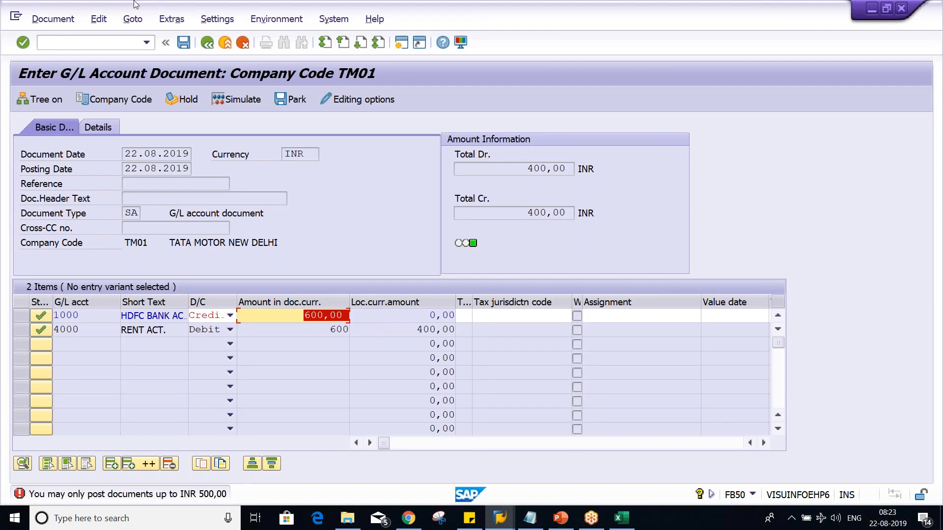
{"action": "left_click", "coordinate": [145, 43]}
{"action": "left_click", "coordinate": [146, 44]}
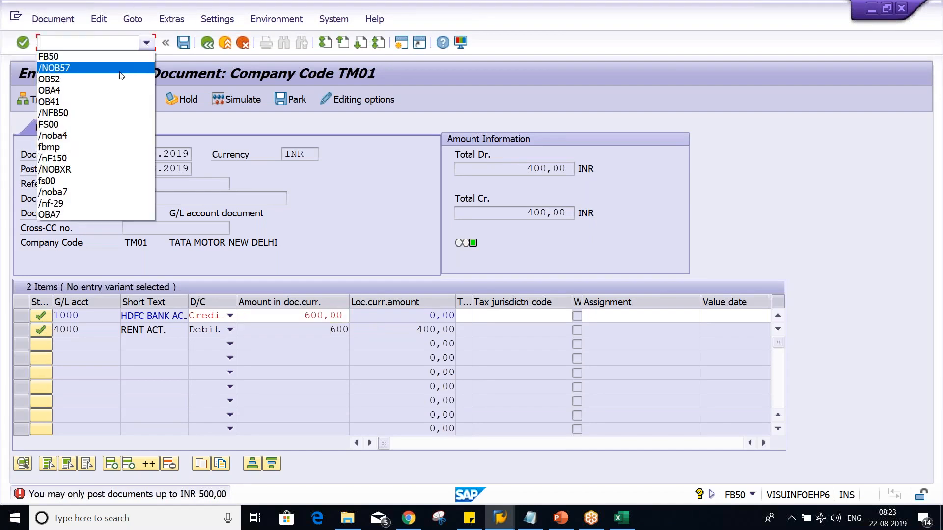
{"action": "left_click", "coordinate": [116, 64]}
{"action": "key", "text": "Home"}
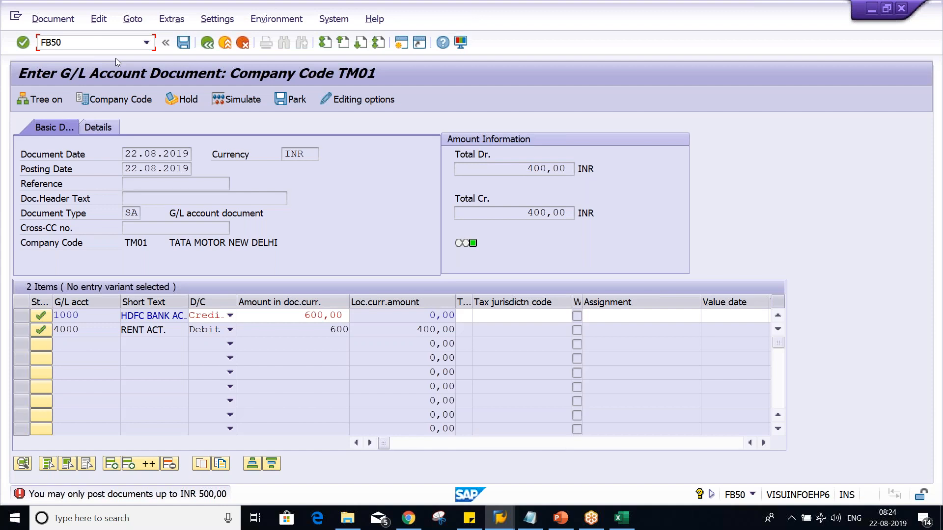
{"action": "double_click", "coordinate": [309, 317]}
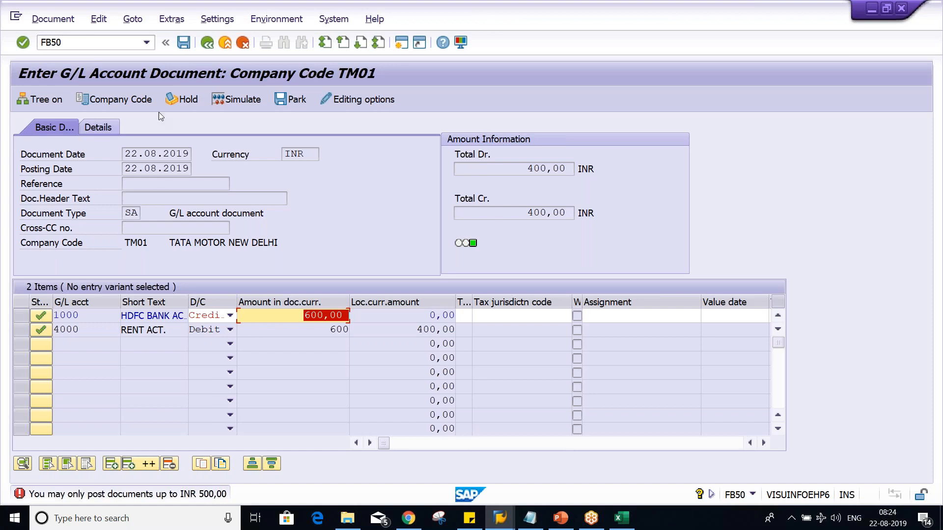
{"action": "left_click", "coordinate": [99, 43]}
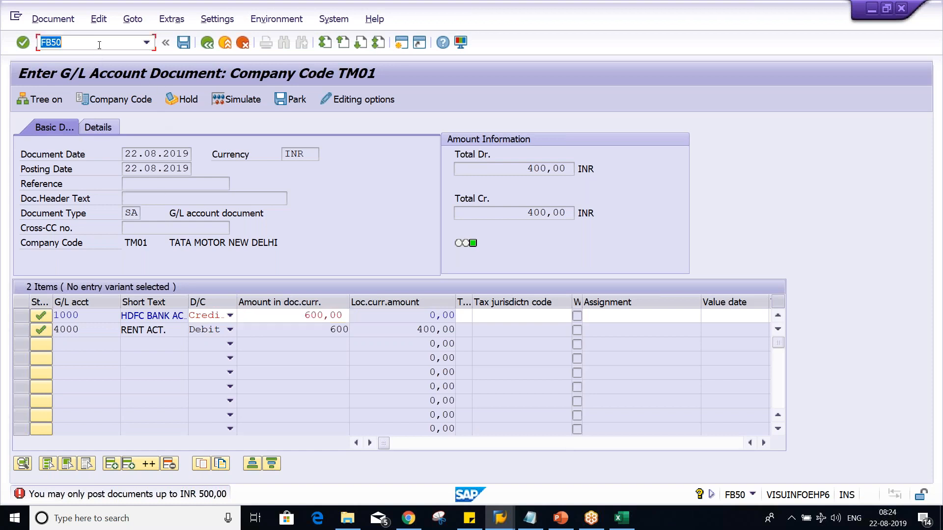
{"action": "left_click", "coordinate": [100, 45]}
{"action": "key", "text": "Home"}
{"action": "type", "text": "/n"}
{"action": "key", "text": "Return"}
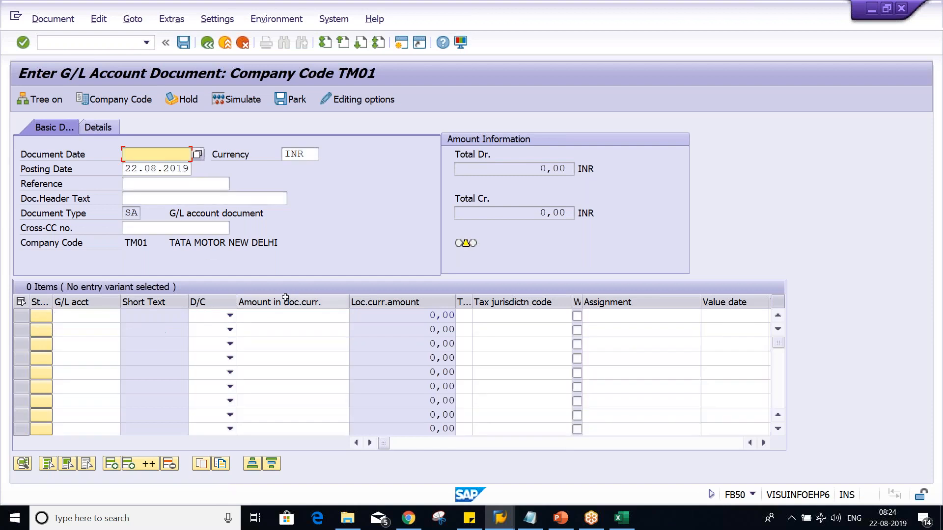
Step: Fill in document date 22.08.2019 and enter G/L account 1000 as a credit and 4000 as a debit line
{"action": "left_click", "coordinate": [81, 316]}
{"action": "left_click", "coordinate": [78, 336]}
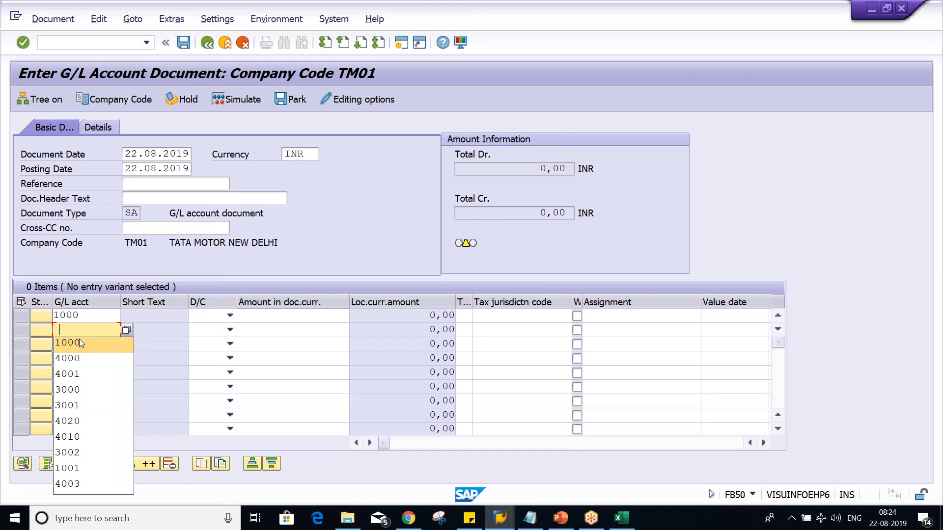
{"action": "left_click", "coordinate": [78, 358]}
{"action": "left_click", "coordinate": [211, 317]}
{"action": "left_click", "coordinate": [203, 330]}
{"action": "left_click", "coordinate": [206, 330]}
{"action": "left_click", "coordinate": [206, 359]}
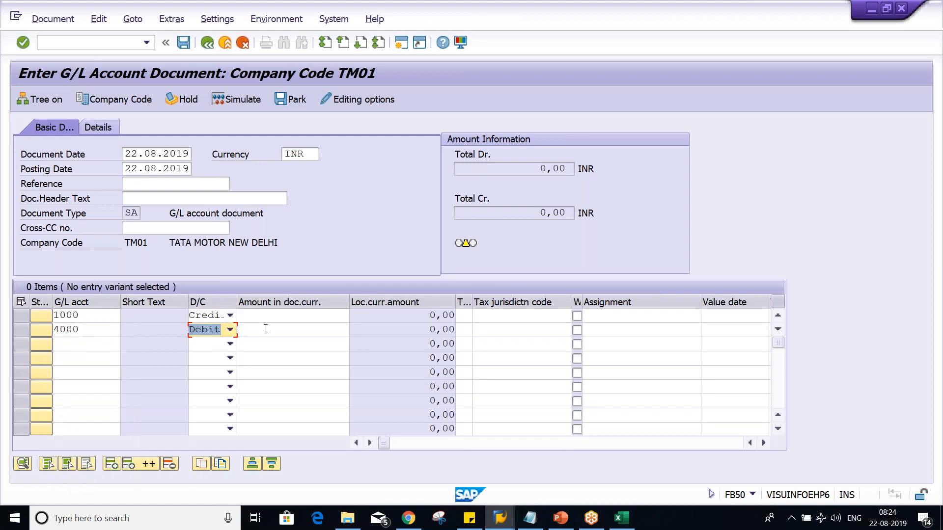
Step: Set the document currency amount to 600 on both line items and validate the entries
{"action": "left_click", "coordinate": [316, 317]}
{"action": "type", "text": "600"}
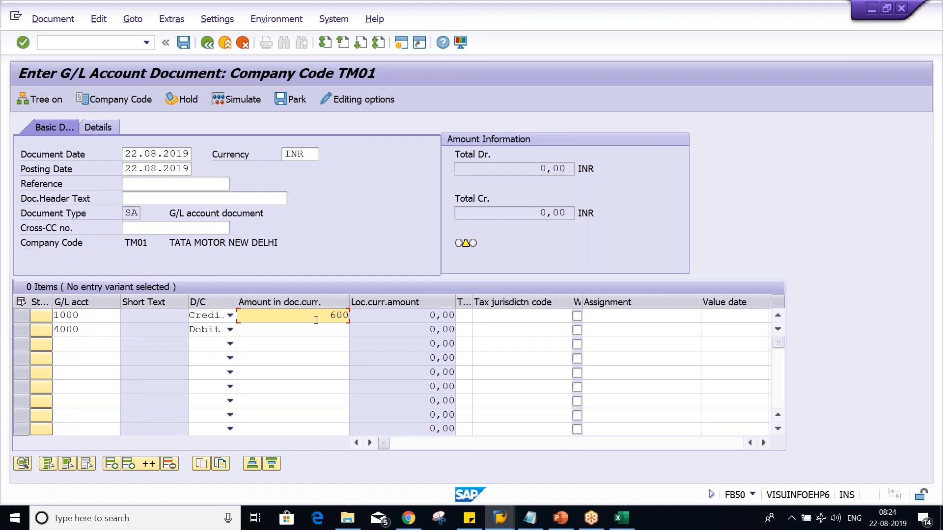
{"action": "key", "text": "Down"}
{"action": "type", "text": "600"}
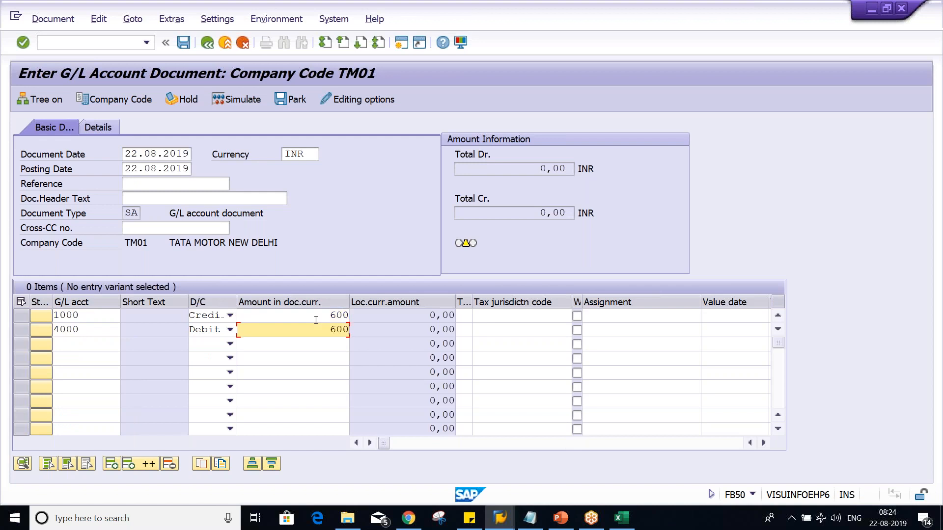
{"action": "key", "text": "Return"}
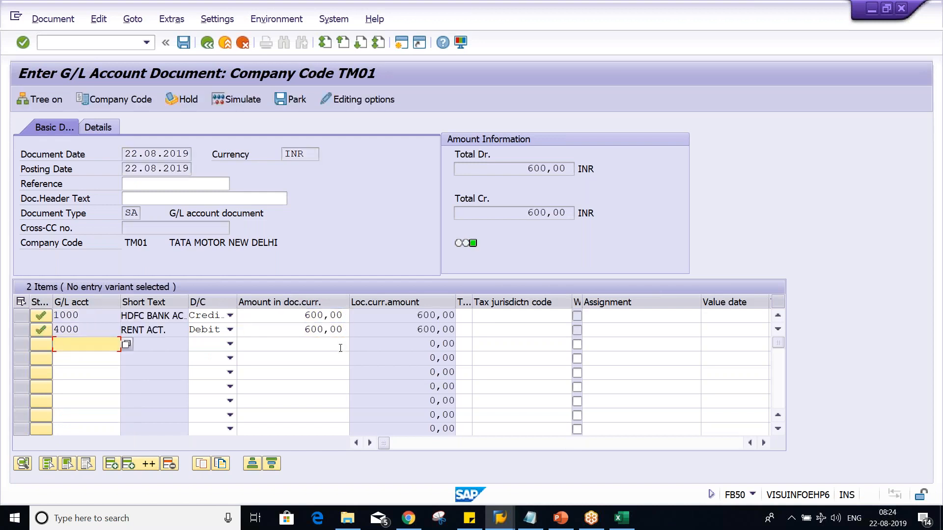
Step: Check the demo user's assigned tolerance group and the T02 limit in the Excel notes, and return to the FB50 document
{"action": "key", "text": "alt+Tab"}
{"action": "key", "text": "Tab"}
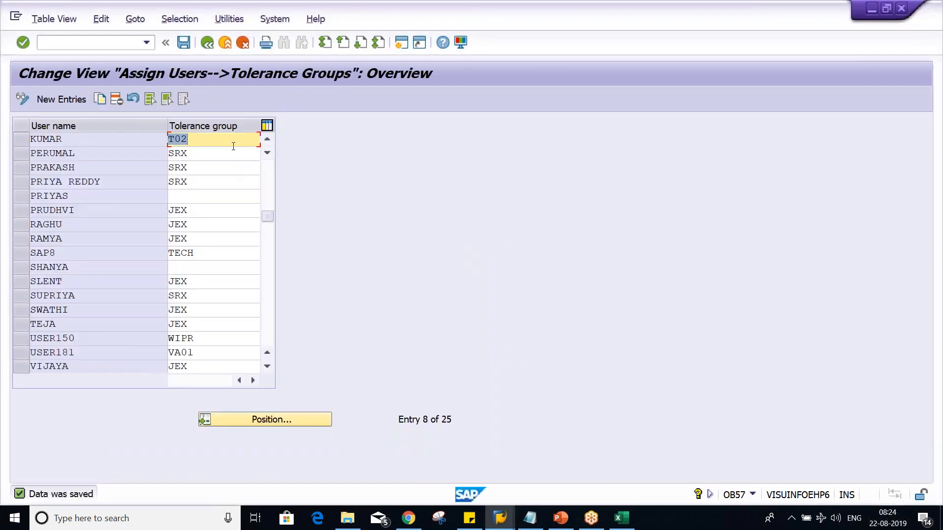
{"action": "left_click", "coordinate": [621, 518]}
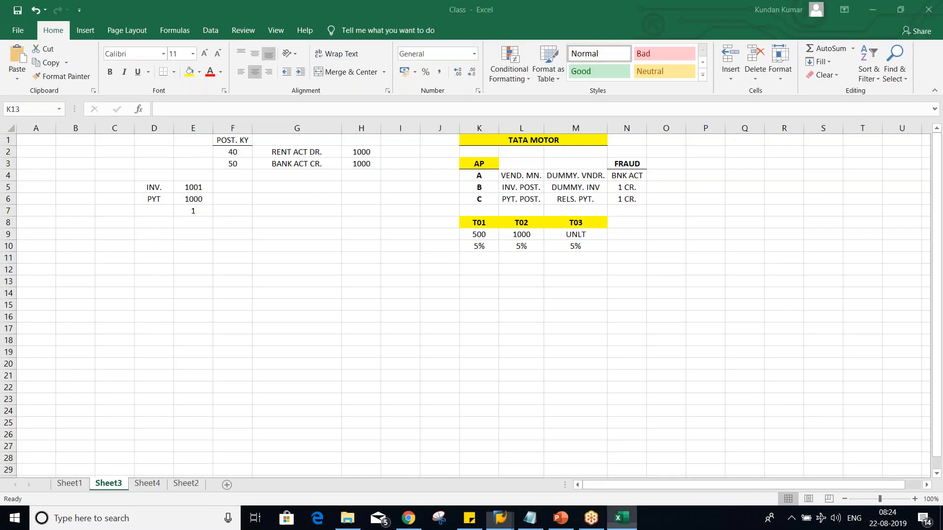
{"action": "left_click", "coordinate": [534, 234]}
{"action": "key", "text": "alt+Tab"}
{"action": "key", "text": "alt+Tab"}
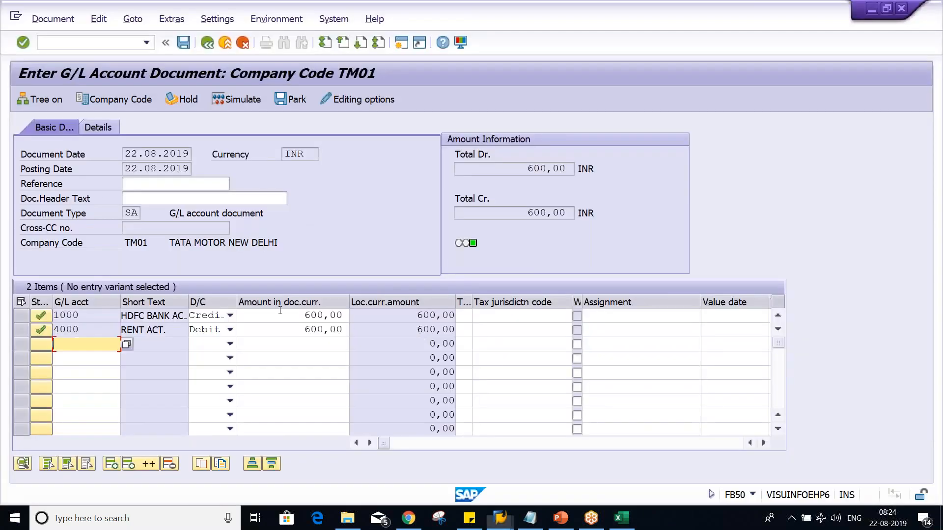
Step: Try to raise both the credit and debit line item amounts to 1200
{"action": "double_click", "coordinate": [279, 315]}
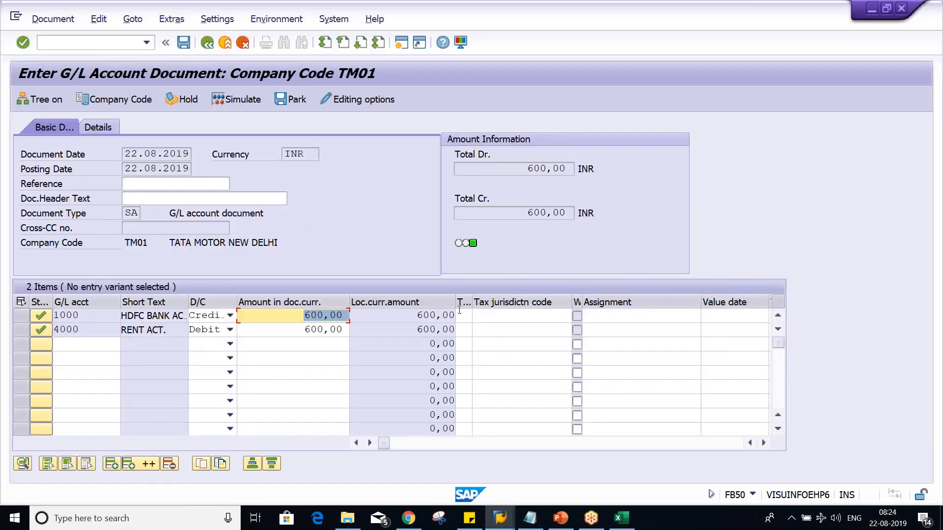
{"action": "type", "text": "1200"}
{"action": "key", "text": "Down"}
{"action": "type", "text": "600"}
{"action": "key", "text": "BackSpace"}
{"action": "key", "text": "BackSpace"}
{"action": "key", "text": "BackSpace"}
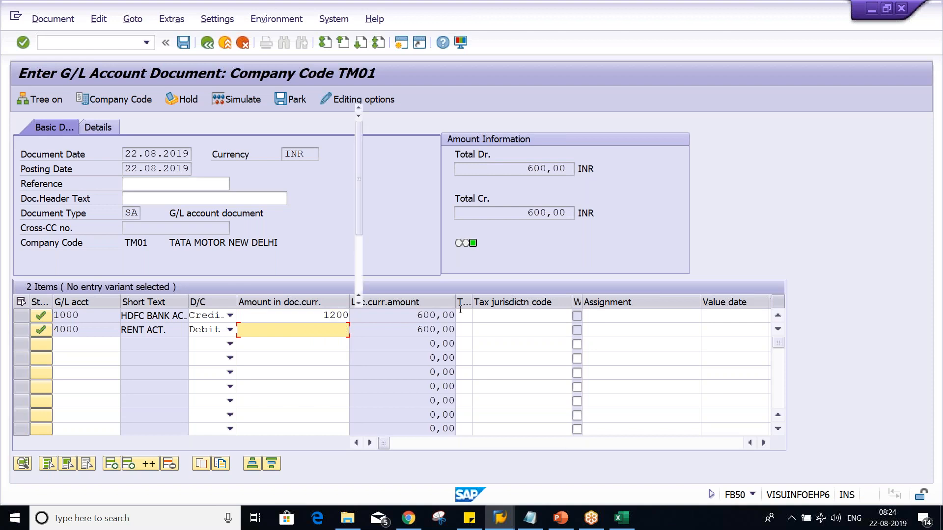
{"action": "type", "text": "1200"}
{"action": "key", "text": "Return"}
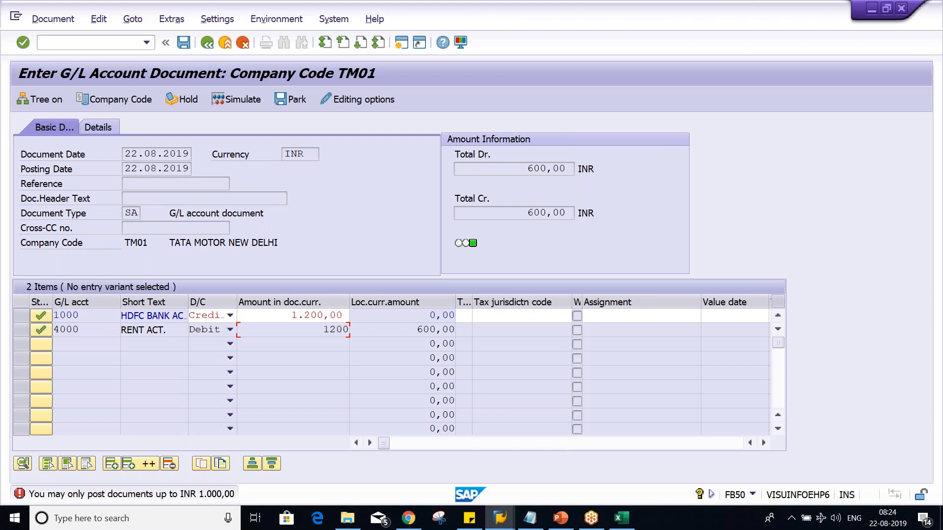
Step: Switch to the OB57 user assignment session, change the demo user's tolerance group to T03 and save
{"action": "key", "text": "alt+Tab"}
{"action": "key", "text": "alt+Tab"}
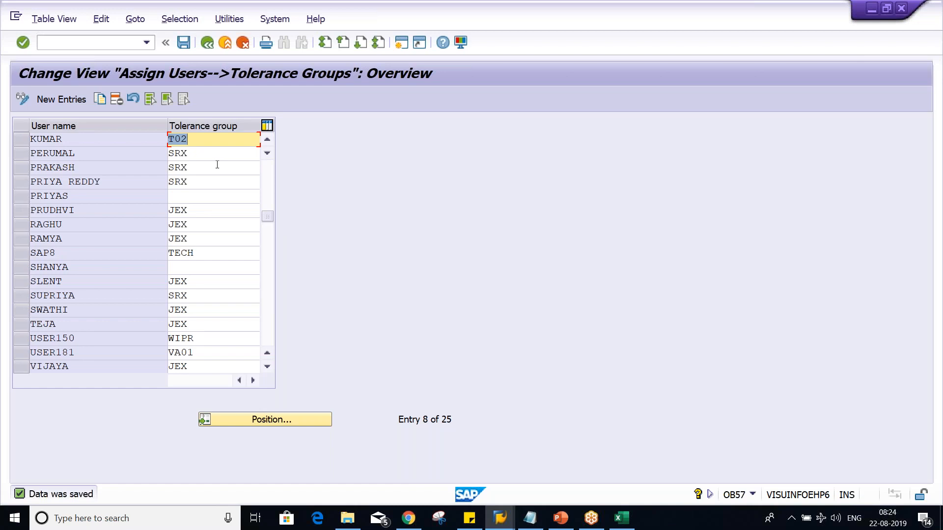
{"action": "type", "text": "T"}
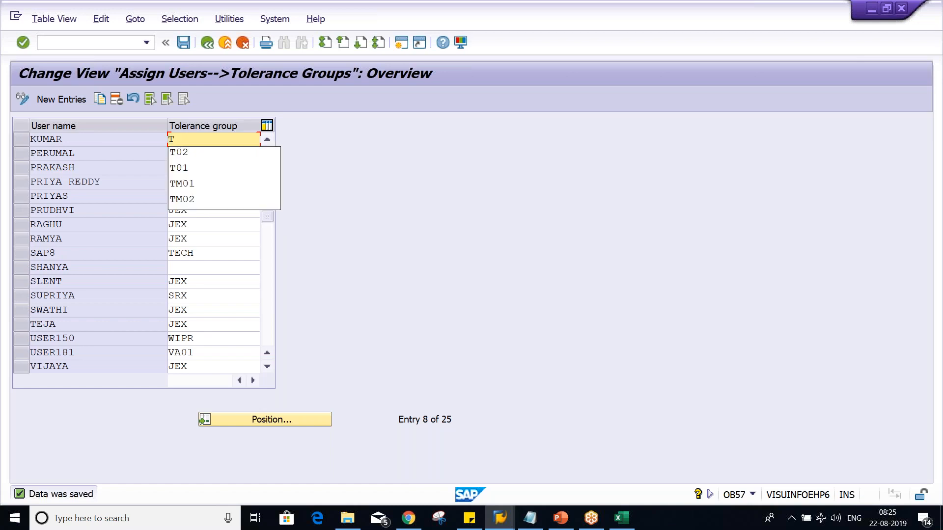
{"action": "type", "text": "03"}
{"action": "key", "text": "ctrl+s"}
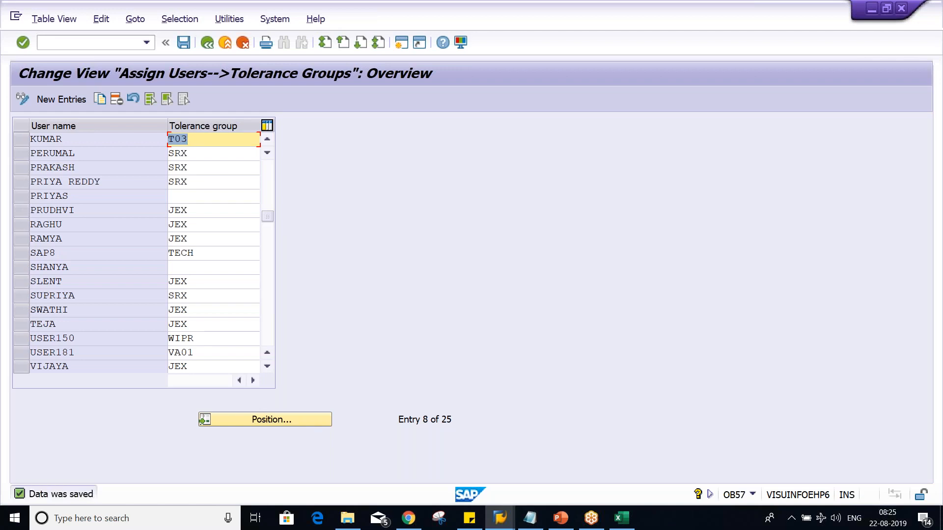
Step: Delete the demo user's row from the tolerance group assignments
{"action": "left_click", "coordinate": [20, 142]}
{"action": "left_click", "coordinate": [111, 100]}
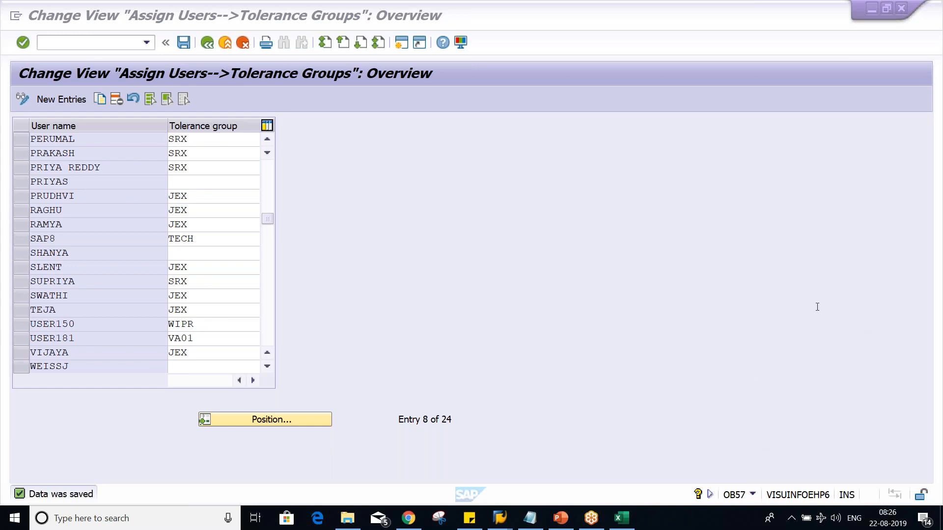
{"action": "left_click", "coordinate": [388, 231]}
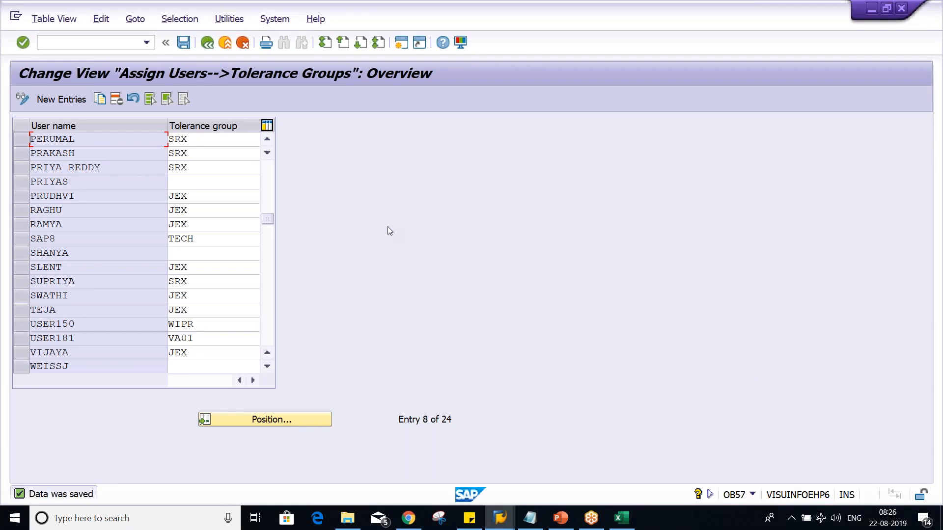
Step: Open transaction OBA0 for G/L account tolerances and start a new entry for company code TM02
{"action": "left_click", "coordinate": [71, 40]}
{"action": "type", "text": "/NOBA0"}
{"action": "key", "text": "Return"}
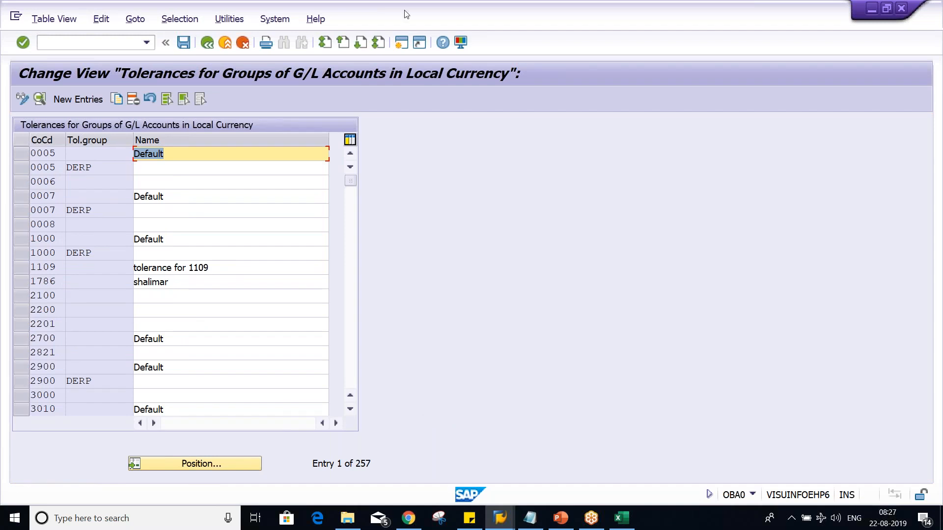
{"action": "left_click", "coordinate": [81, 105]}
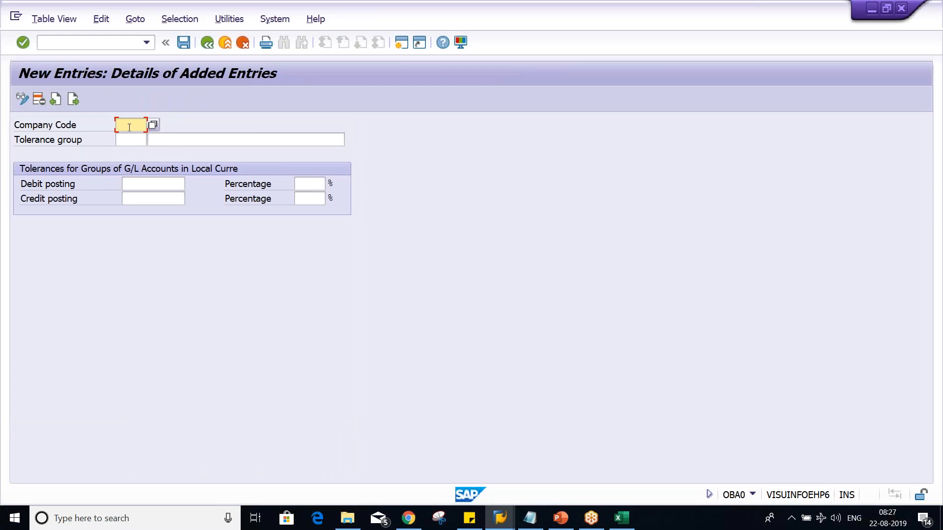
{"action": "type", "text": "TM02"}
{"action": "key", "text": "Tab"}
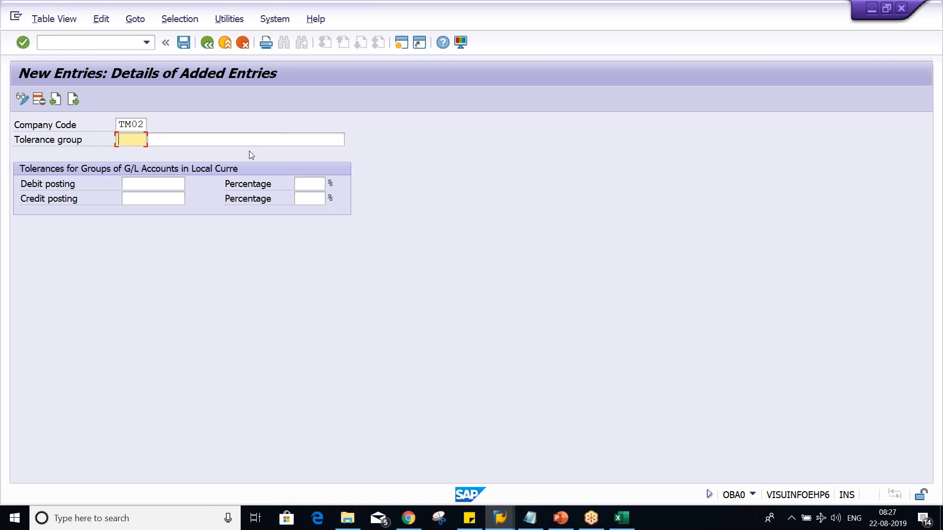
Step: Describe the blank tolerance group as TATA MOTOR, set the debit and credit posting tolerances to 10 each, and validate
{"action": "left_click", "coordinate": [245, 136]}
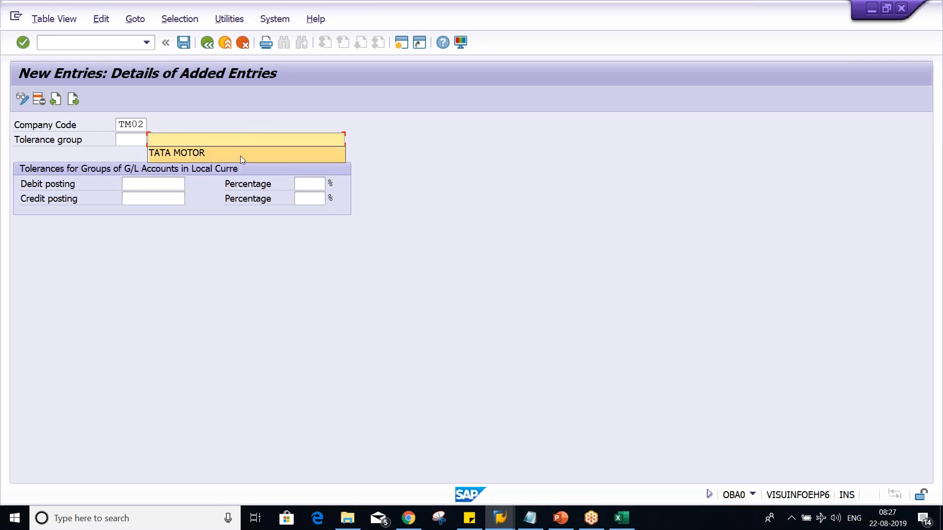
{"action": "left_click", "coordinate": [240, 155]}
{"action": "left_click", "coordinate": [158, 187]}
{"action": "type", "text": "10"}
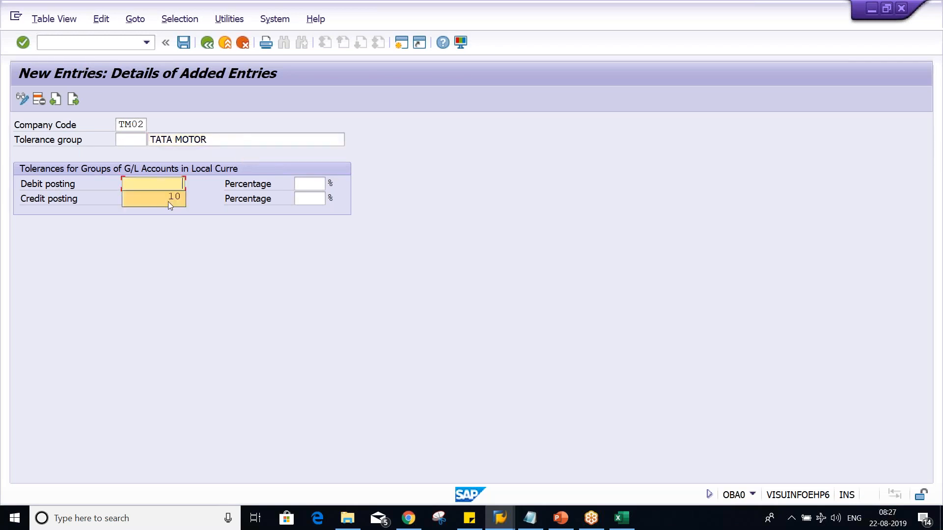
{"action": "left_click", "coordinate": [168, 202]}
{"action": "type", "text": "10"}
{"action": "left_click", "coordinate": [174, 212]}
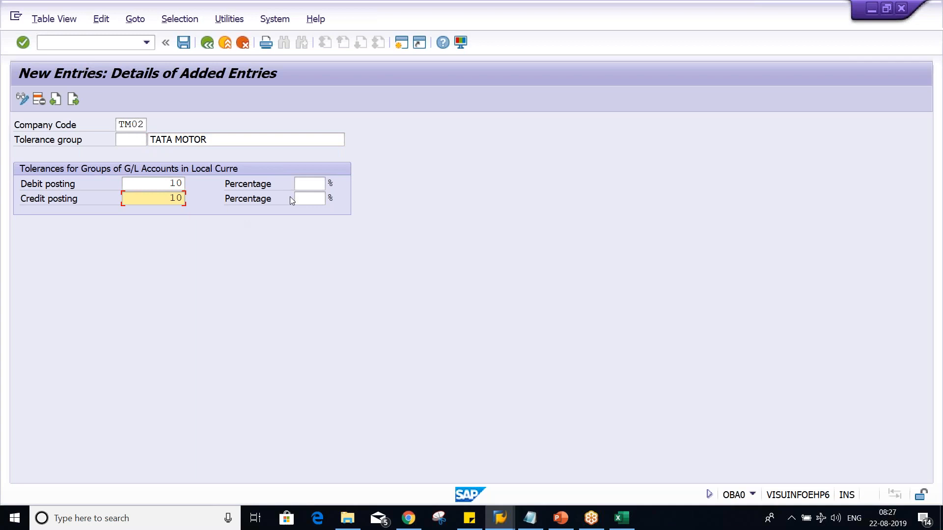
{"action": "key", "text": "Return"}
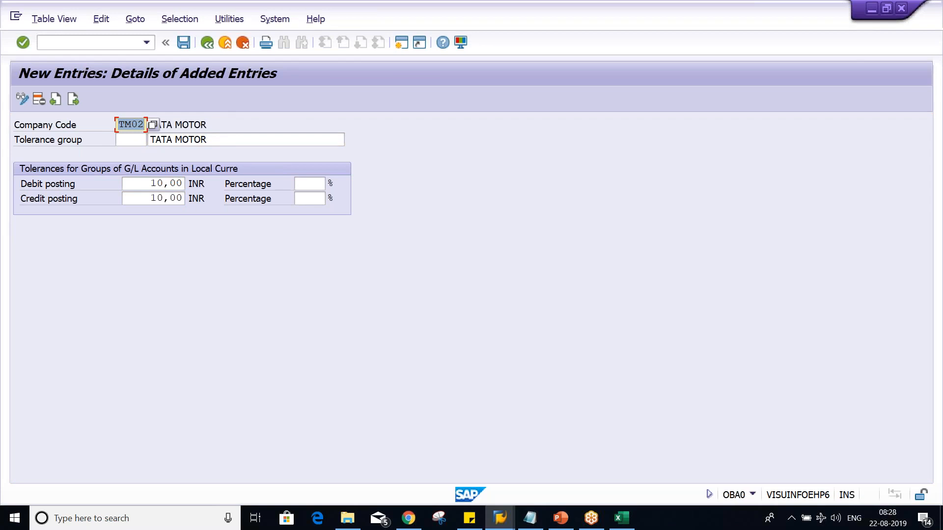
Step: Save the new G/L tolerance entry under the proposed TATA MOTOR customizing request
{"action": "key", "text": "ctrl+s"}
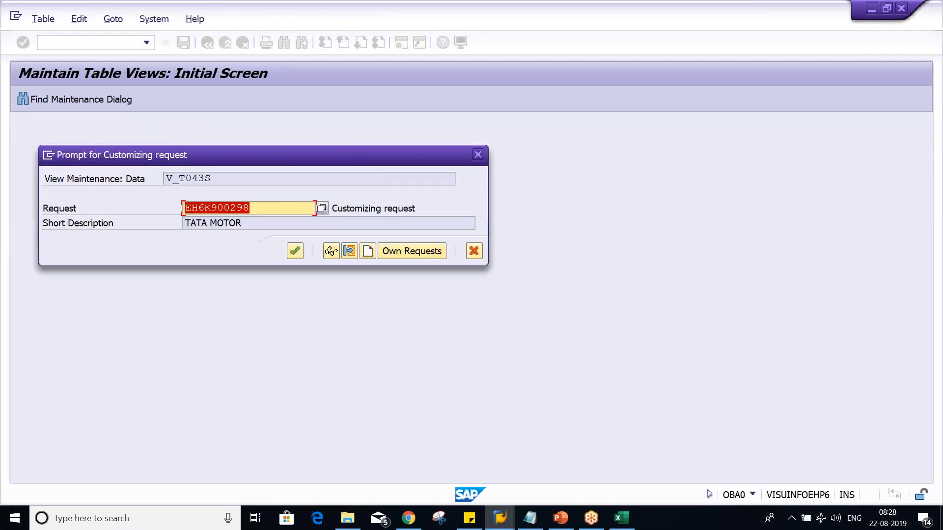
{"action": "key", "text": "Return"}
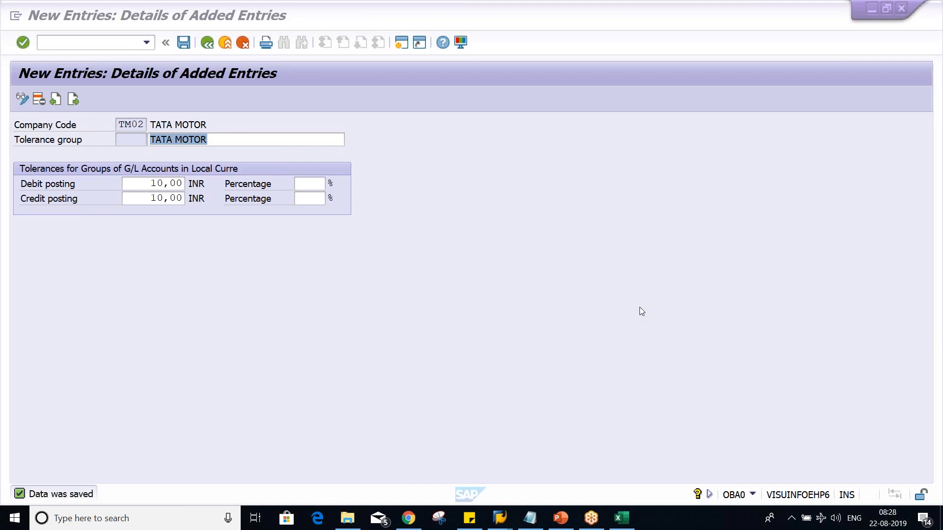
{"action": "left_click", "coordinate": [375, 343]}
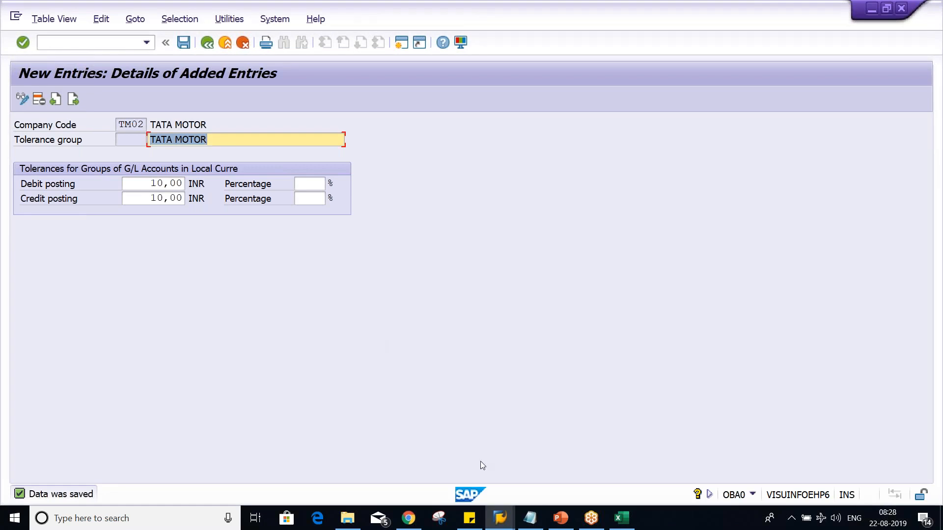